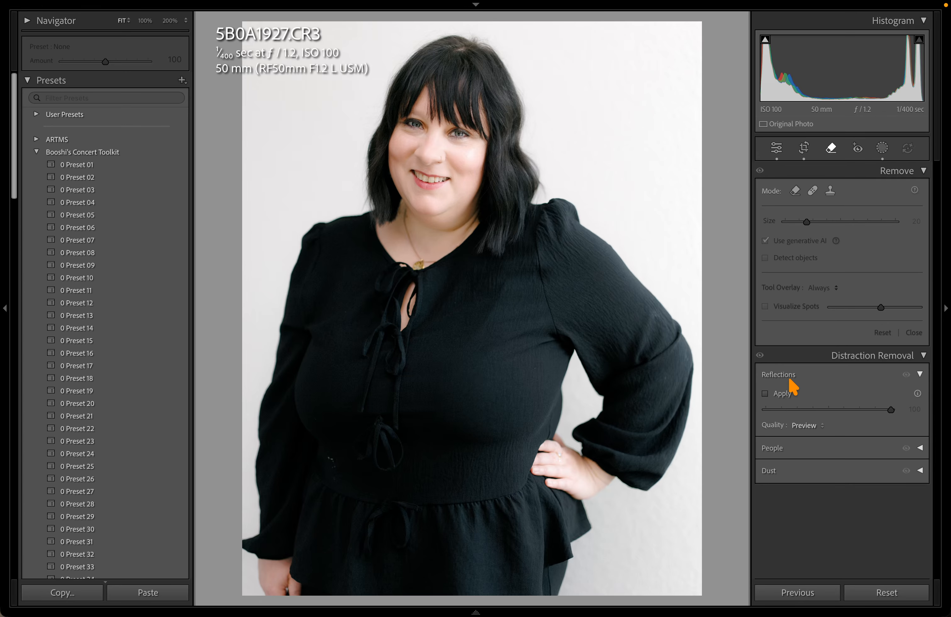
# Review the Reflections, People and Dust distraction options, then return to the Library grid
pyautogui.click(839, 378)
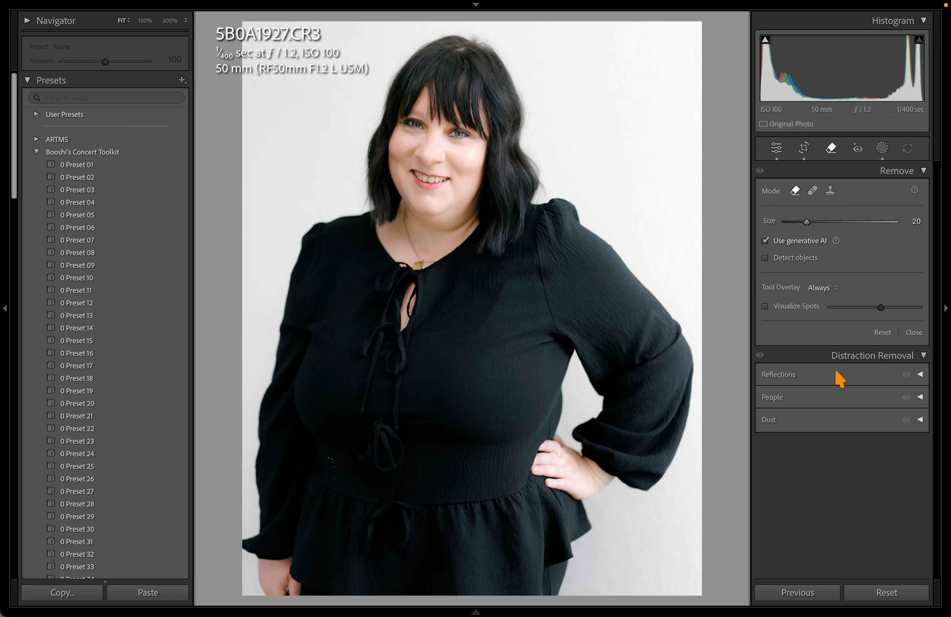
pyautogui.click(828, 397)
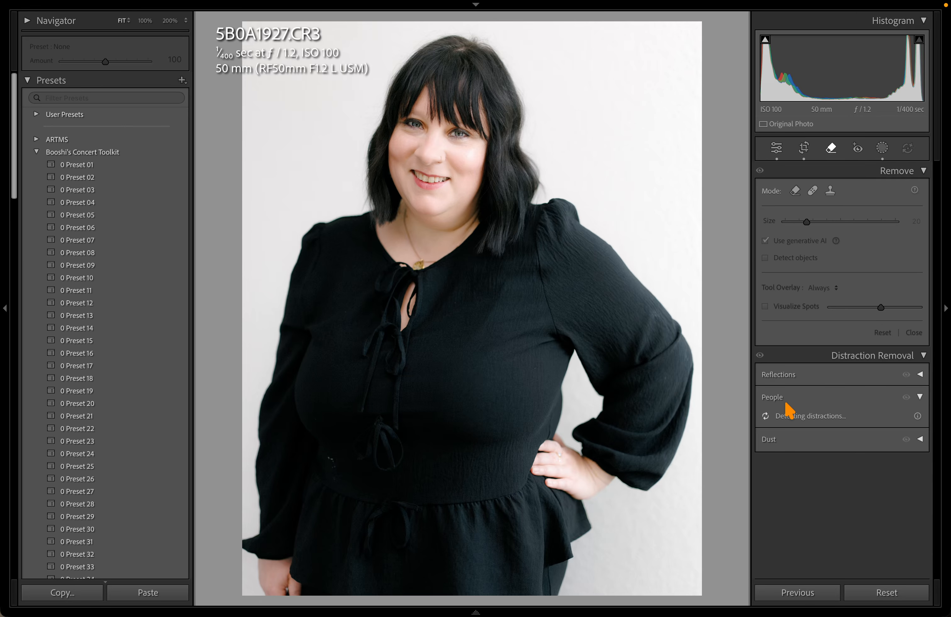
pyautogui.click(920, 398)
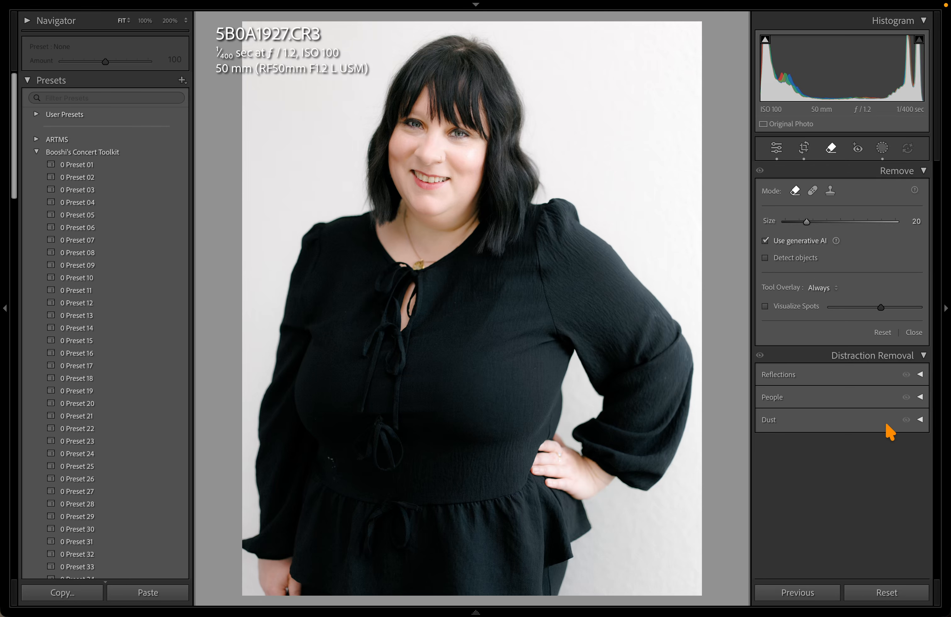
pyautogui.click(920, 420)
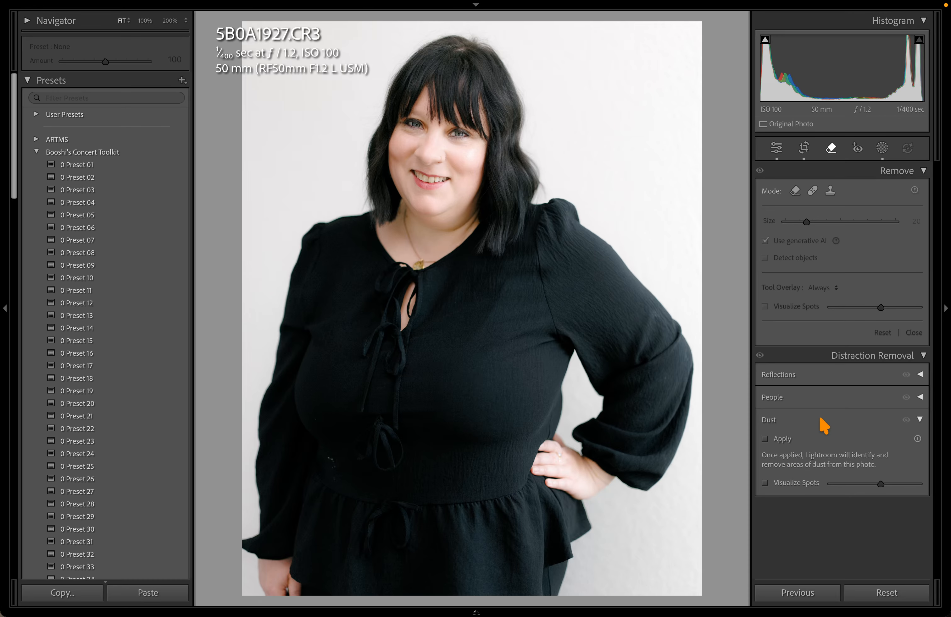
pyautogui.click(919, 421)
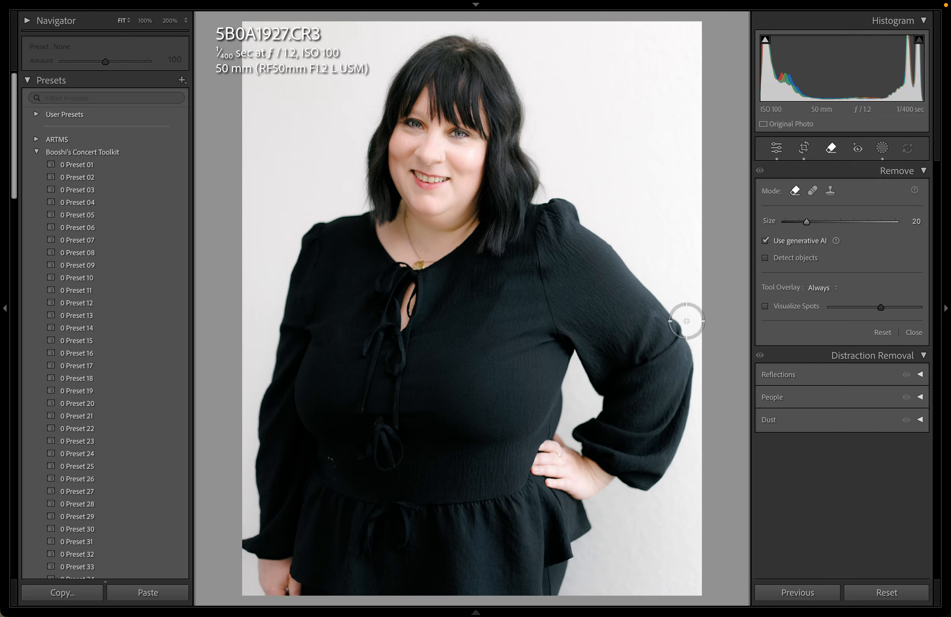
pyautogui.press('g')
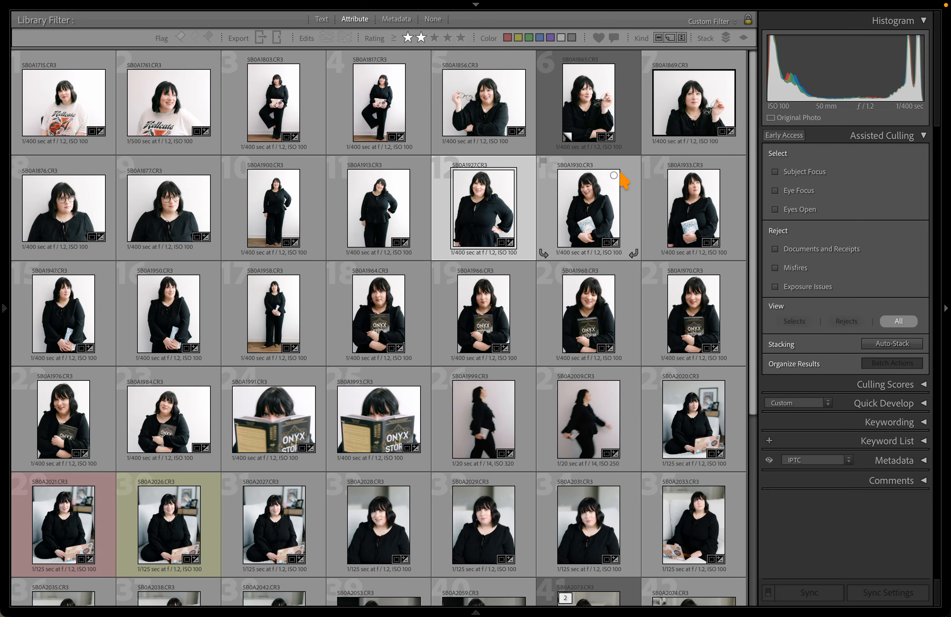
# Deselect all photos in the grid and expand the Culling Scores section
pyautogui.scroll(-5, 623, 181)
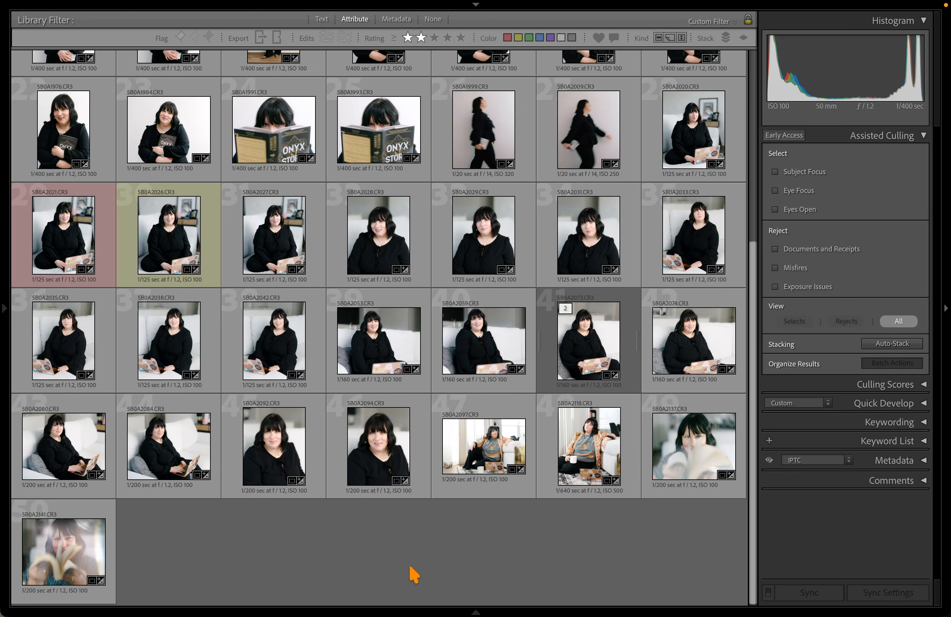
pyautogui.click(413, 575)
pyautogui.scroll(5, 413, 575)
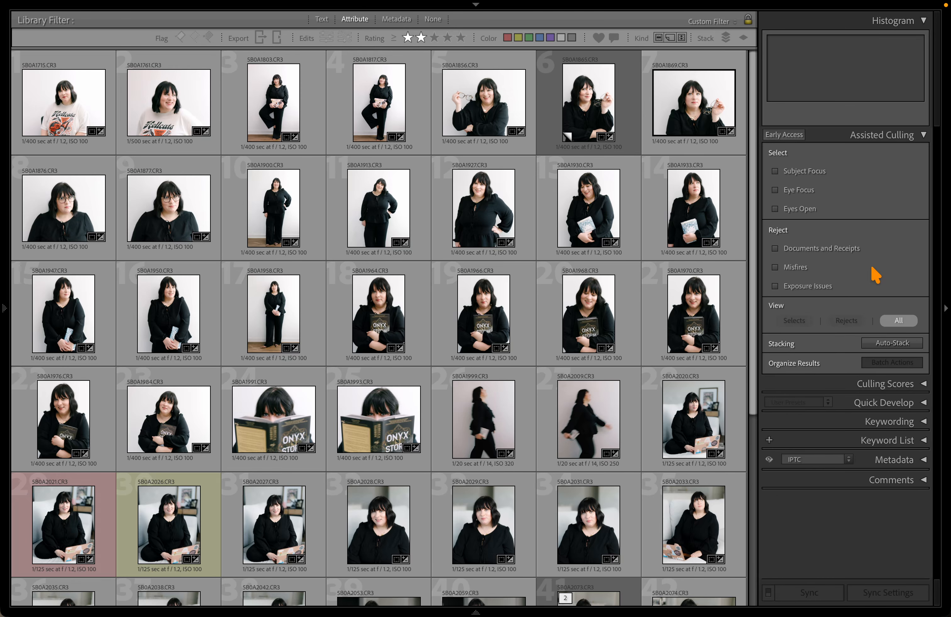
pyautogui.click(913, 385)
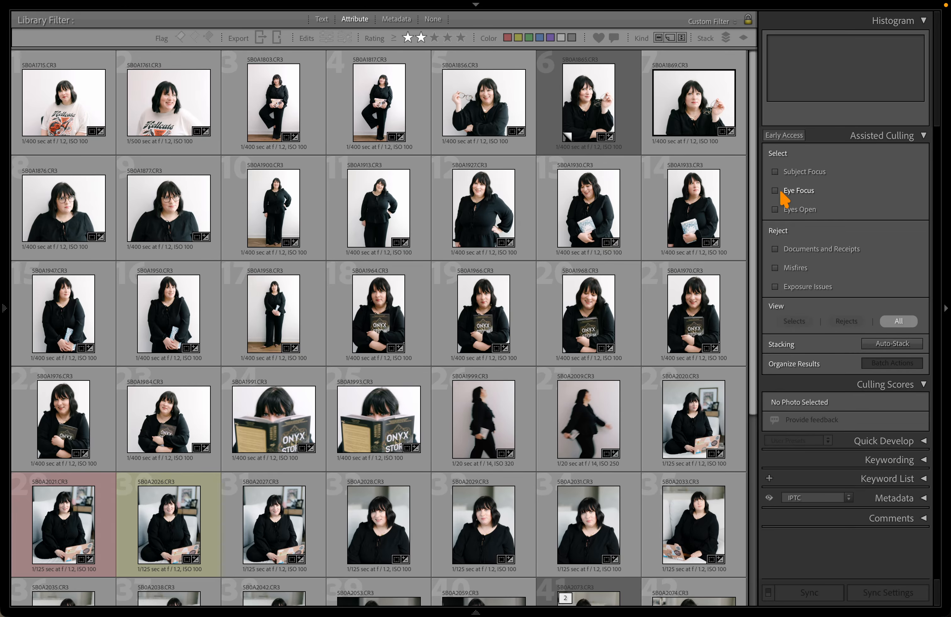
pyautogui.scroll(-1, 469, 219)
pyautogui.click(6, 217)
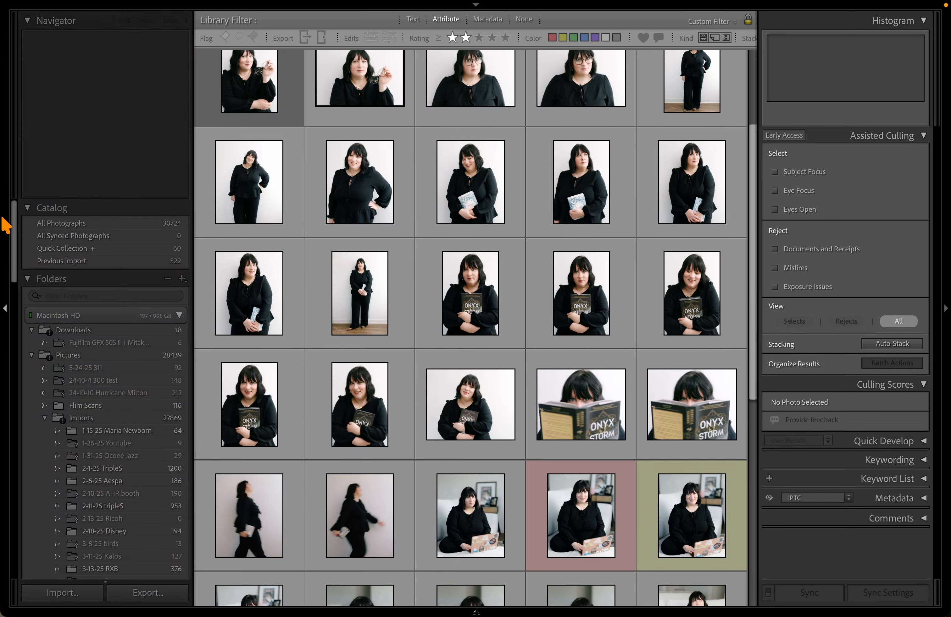
pyautogui.scroll(-6, 111, 416)
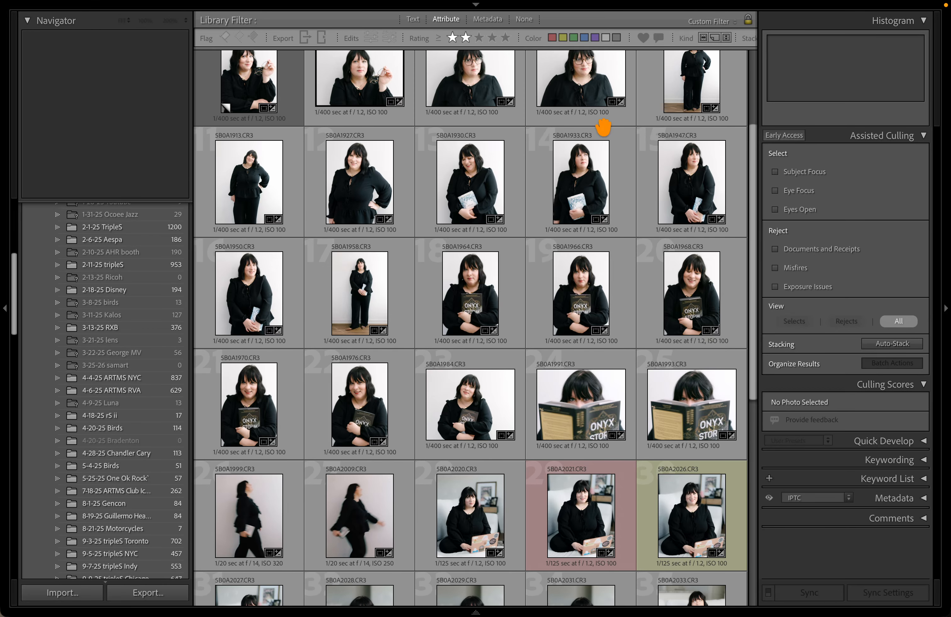
pyautogui.click(5, 267)
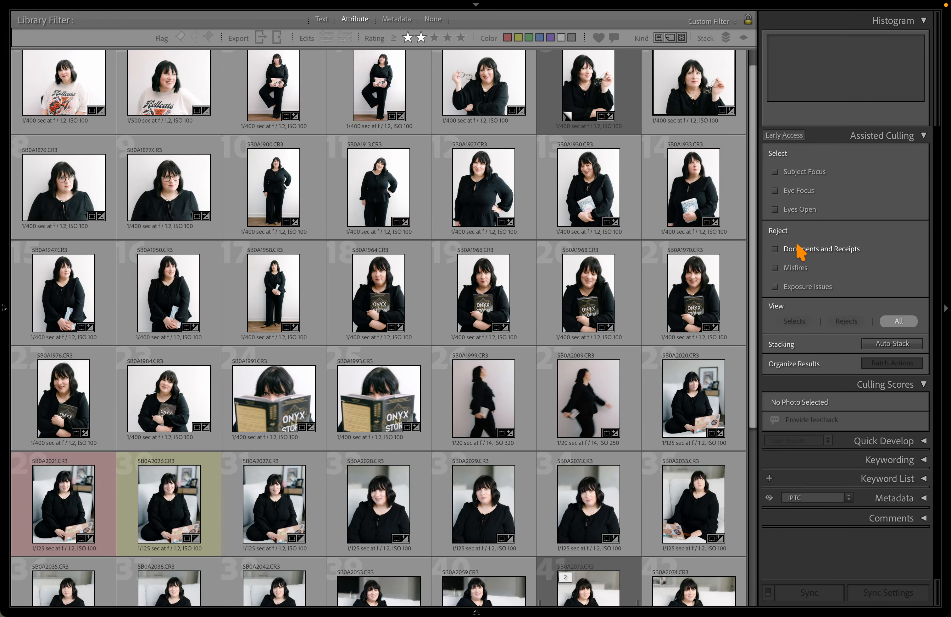
pyautogui.scroll(-5, 668, 213)
pyautogui.scroll(5, 668, 214)
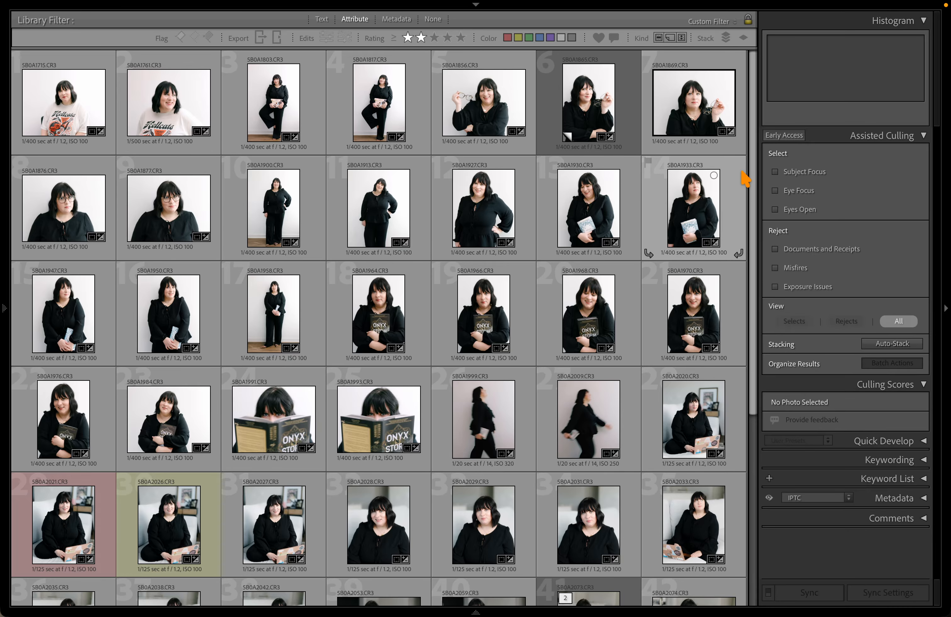
pyautogui.scroll(-4, 539, 270)
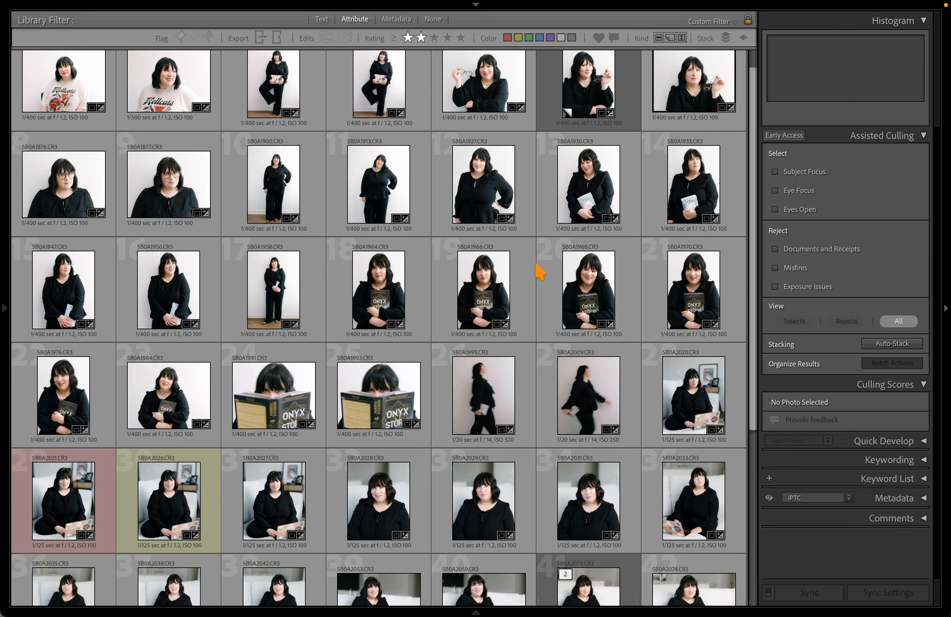
pyautogui.scroll(2, 539, 271)
pyautogui.scroll(2, 539, 271)
pyautogui.scroll(-3, 539, 271)
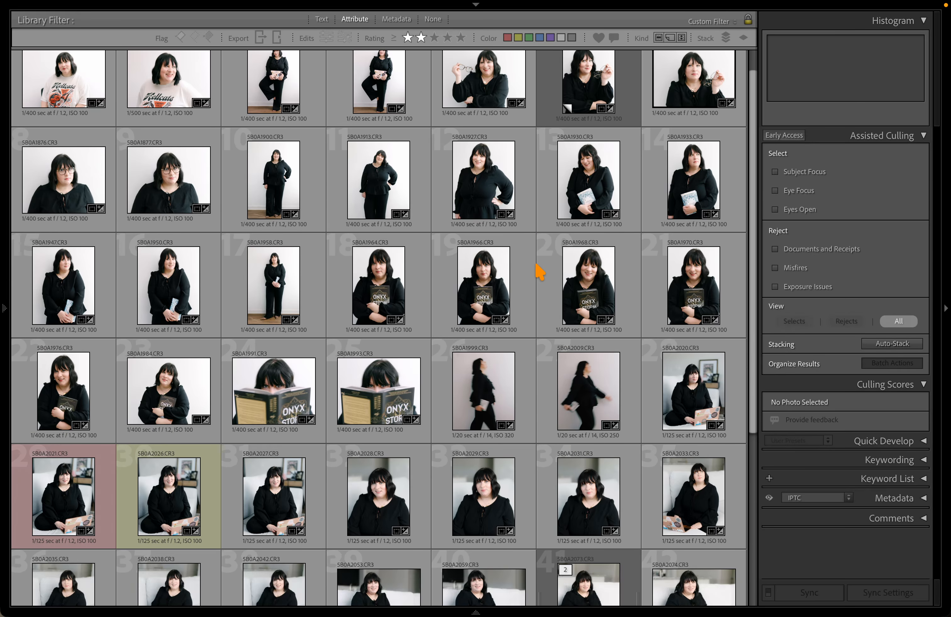
pyautogui.scroll(1, 539, 272)
pyautogui.scroll(2, 539, 272)
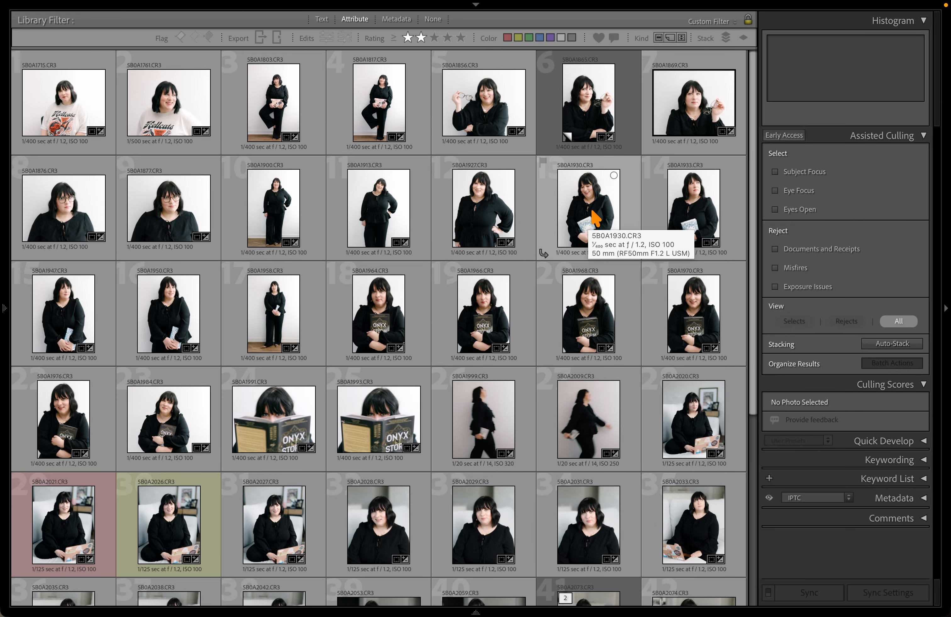
pyautogui.moveTo(759, 159); pyautogui.dragTo(758, 159)
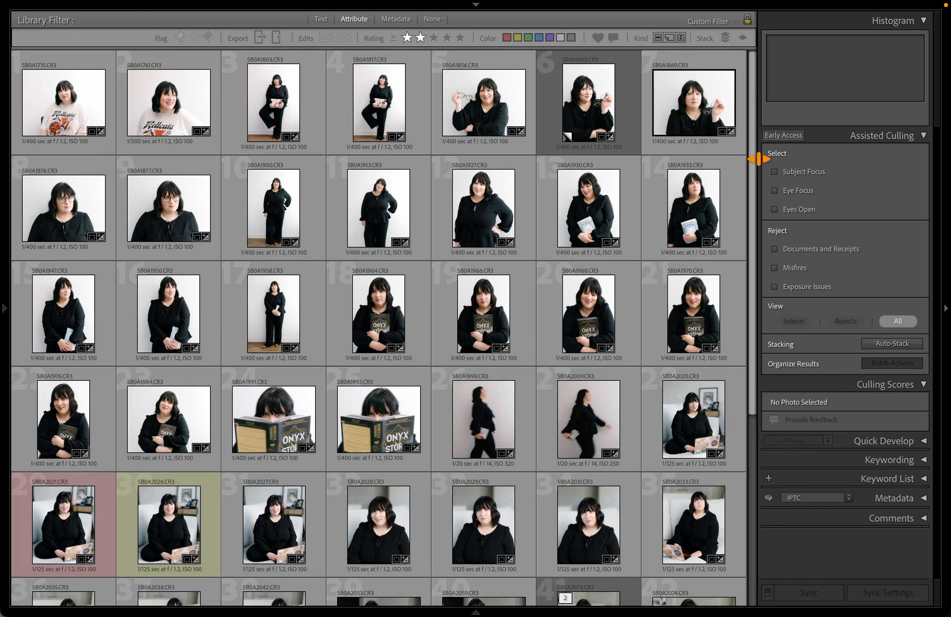
pyautogui.scroll(-5, 501, 320)
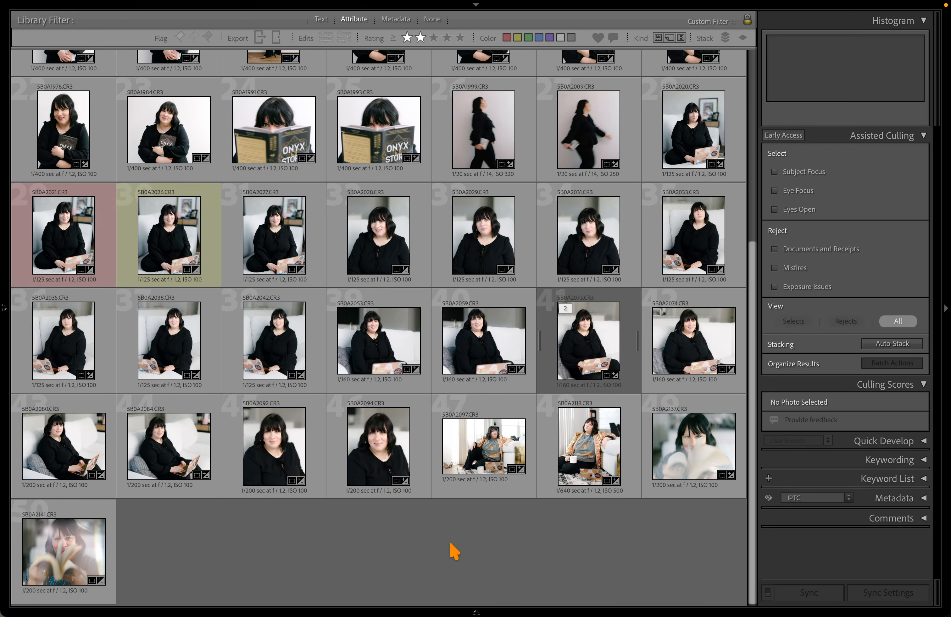
pyautogui.scroll(5, 455, 188)
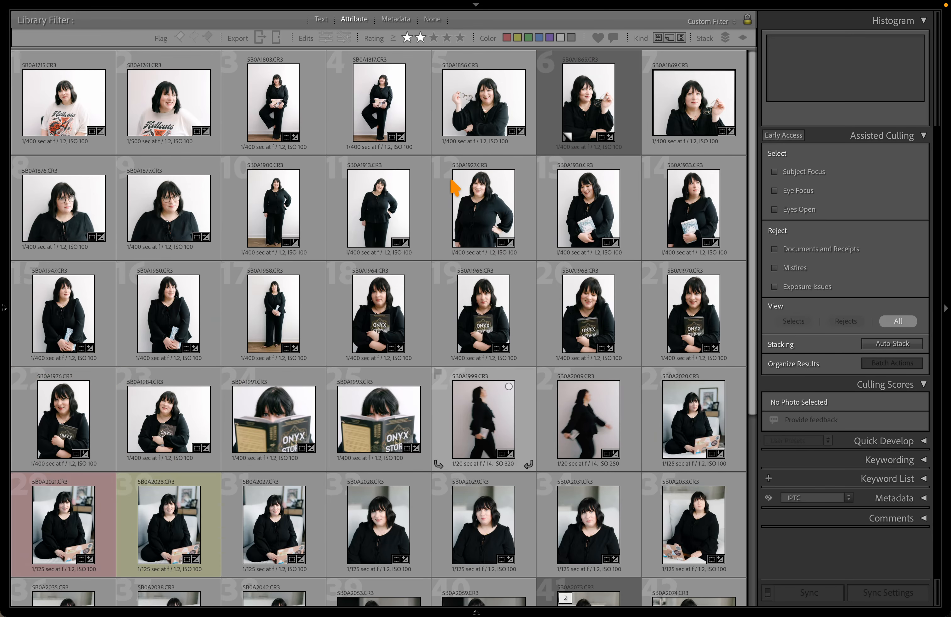
pyautogui.scroll(-1, 361, 221)
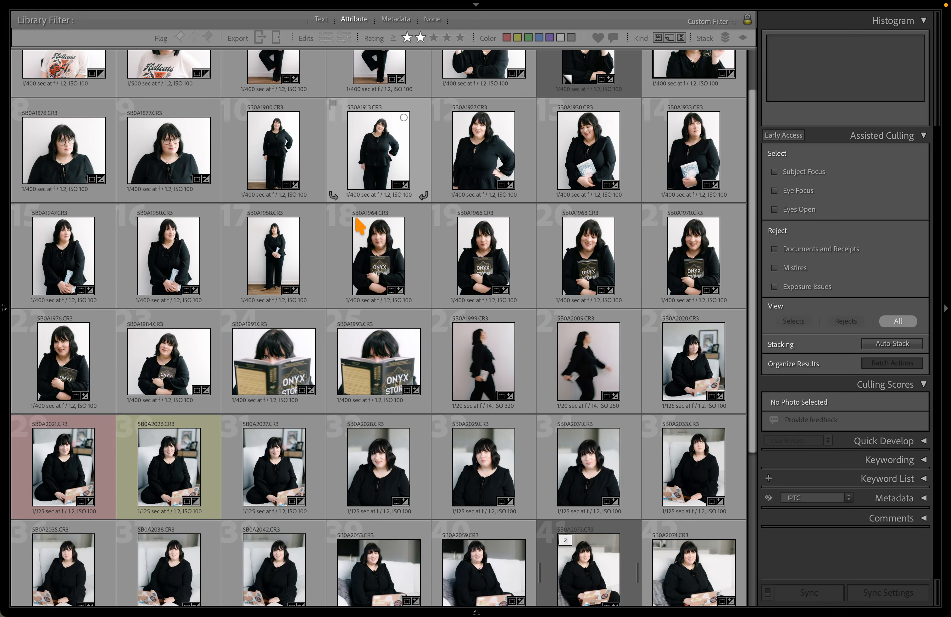
pyautogui.scroll(1, 359, 227)
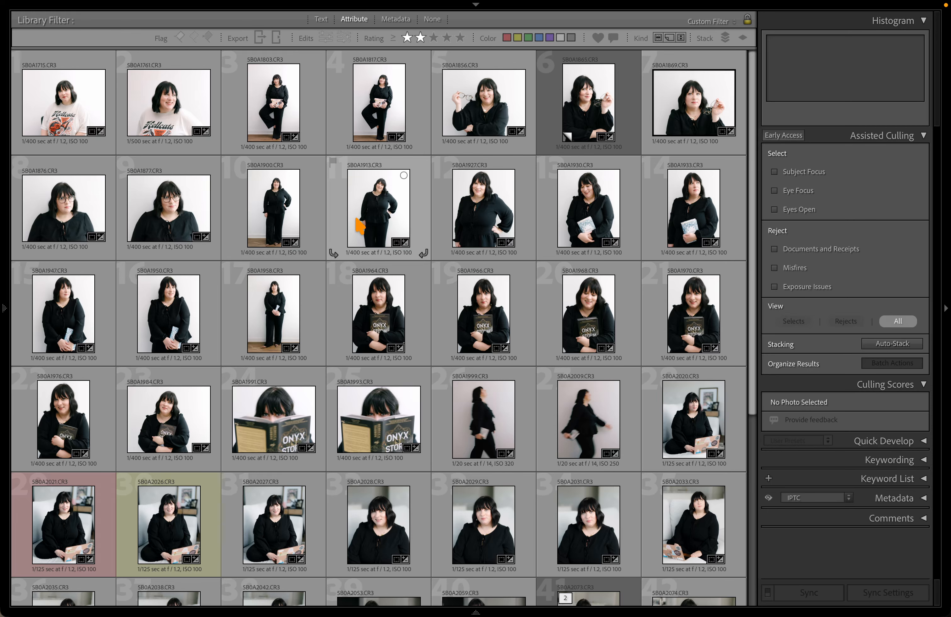
pyautogui.scroll(-2, 404, 245)
pyautogui.scroll(2, 407, 246)
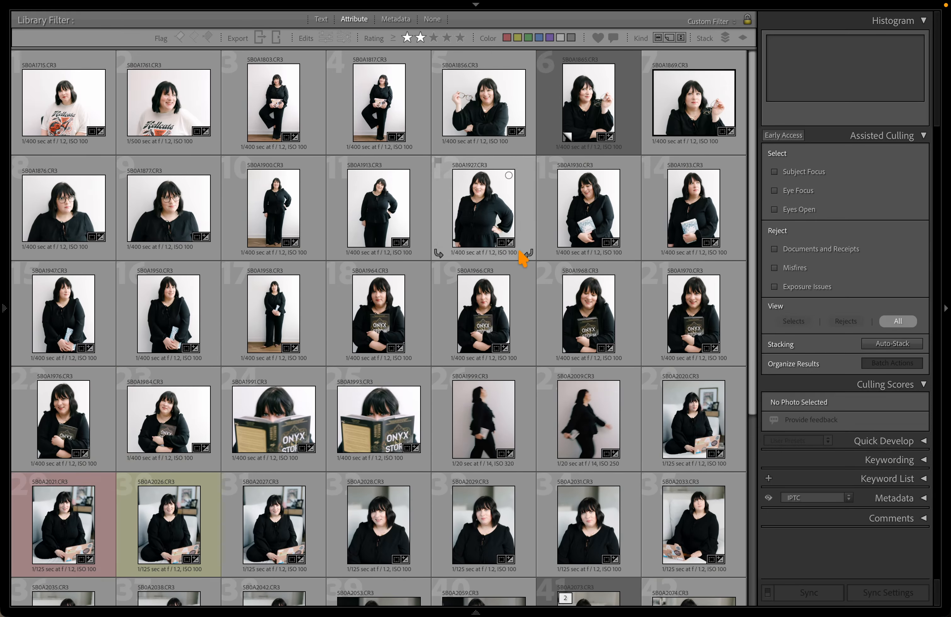
# Enable Subject Focus culling with its Soft–Sharp slider left at 50
pyautogui.click(786, 176)
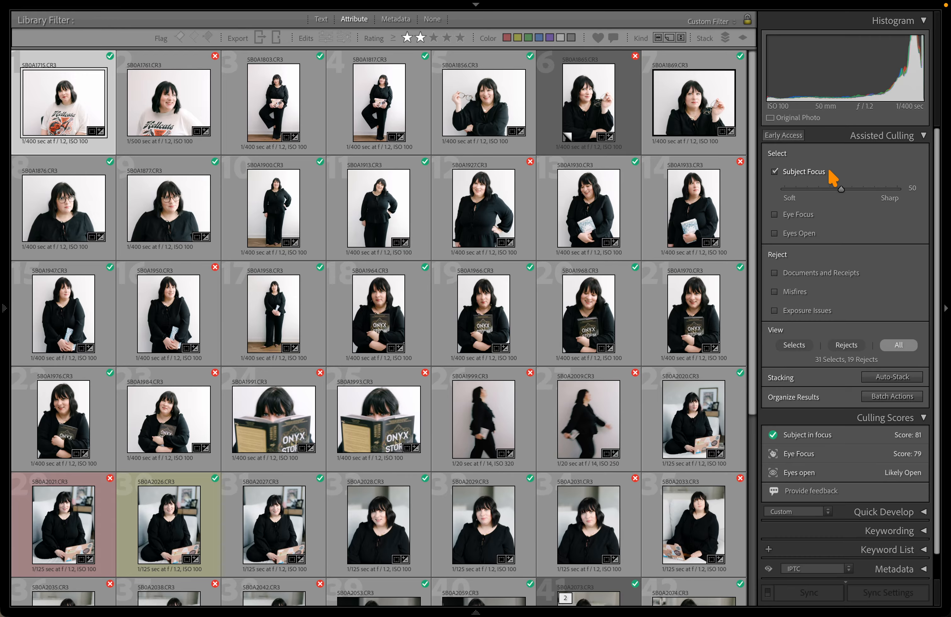
pyautogui.moveTo(841, 193)
pyautogui.mouseDown()
pyautogui.moveTo(803, 196)
pyautogui.moveTo(905, 200)
pyautogui.moveTo(838, 187)
pyautogui.moveTo(856, 188)
pyautogui.moveTo(783, 195)
pyautogui.moveTo(891, 193)
pyautogui.moveTo(821, 195)
pyautogui.moveTo(833, 188)
pyautogui.mouseUp()
pyautogui.scroll(-6, 559, 314)
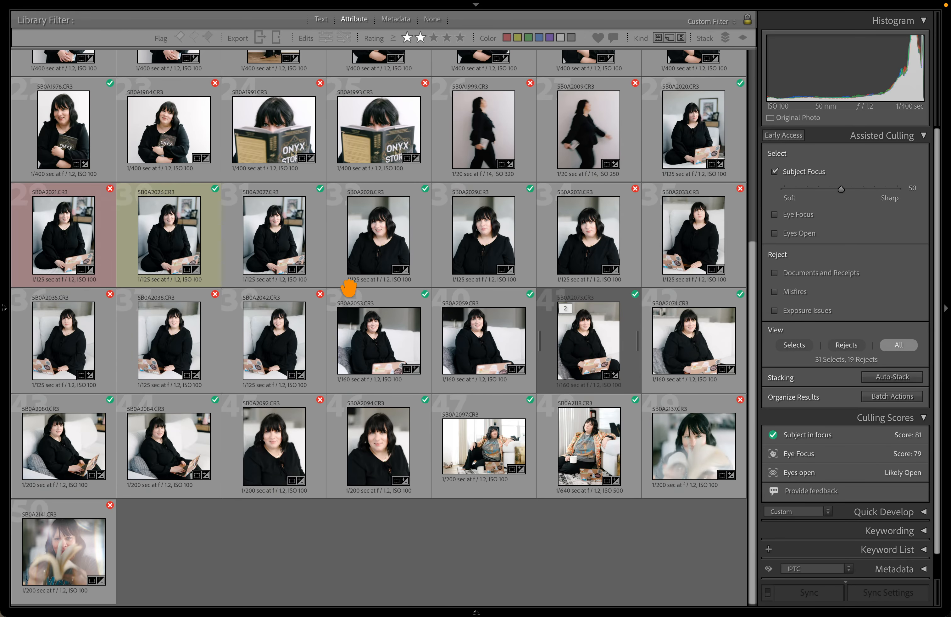
pyautogui.scroll(6, 351, 292)
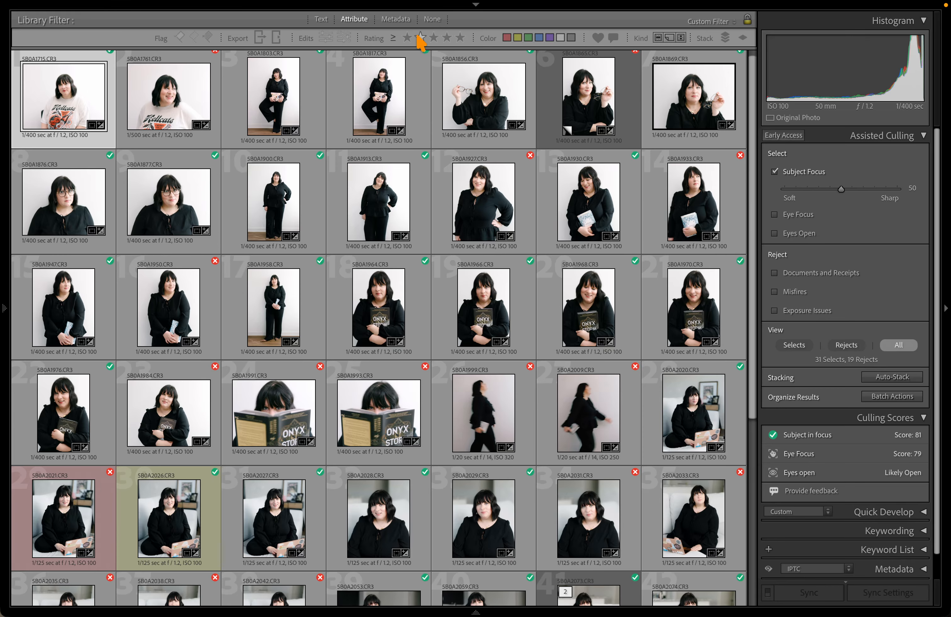
# Clear the star rating filter and briefly check the folders side panel
pyautogui.click(420, 38)
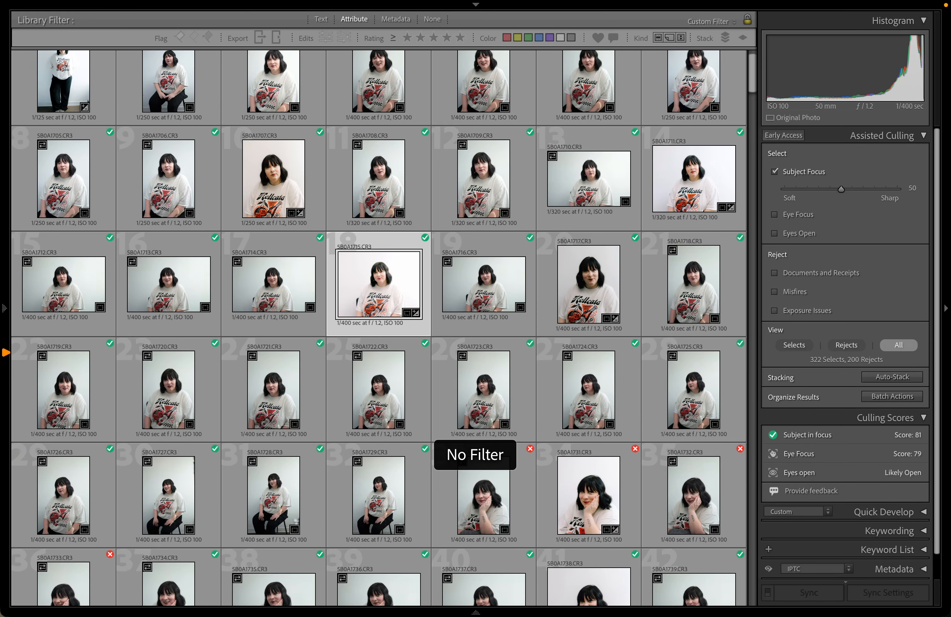
pyautogui.click(7, 359)
pyautogui.scroll(10, 173, 474)
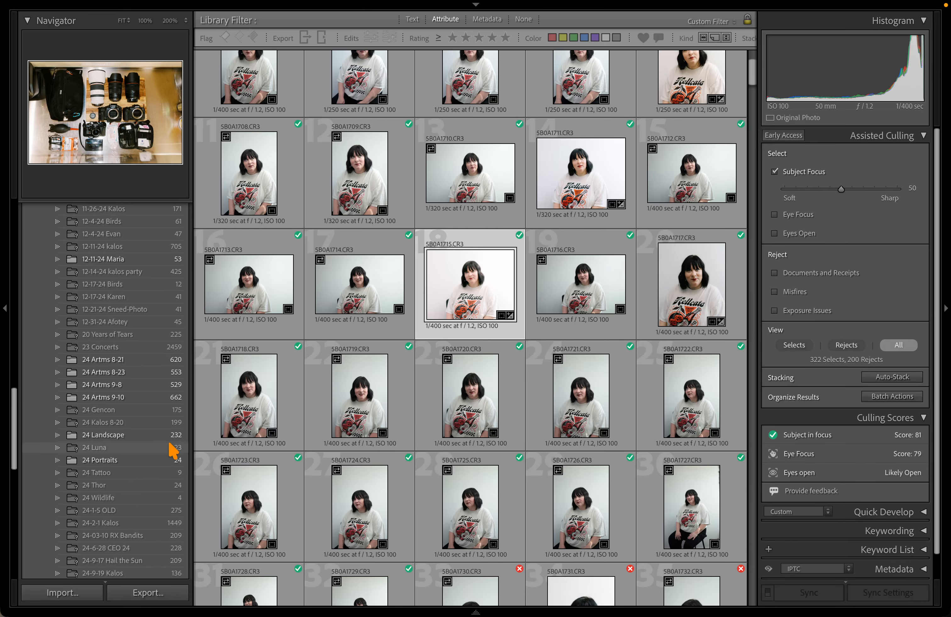
pyautogui.scroll(8, 164, 385)
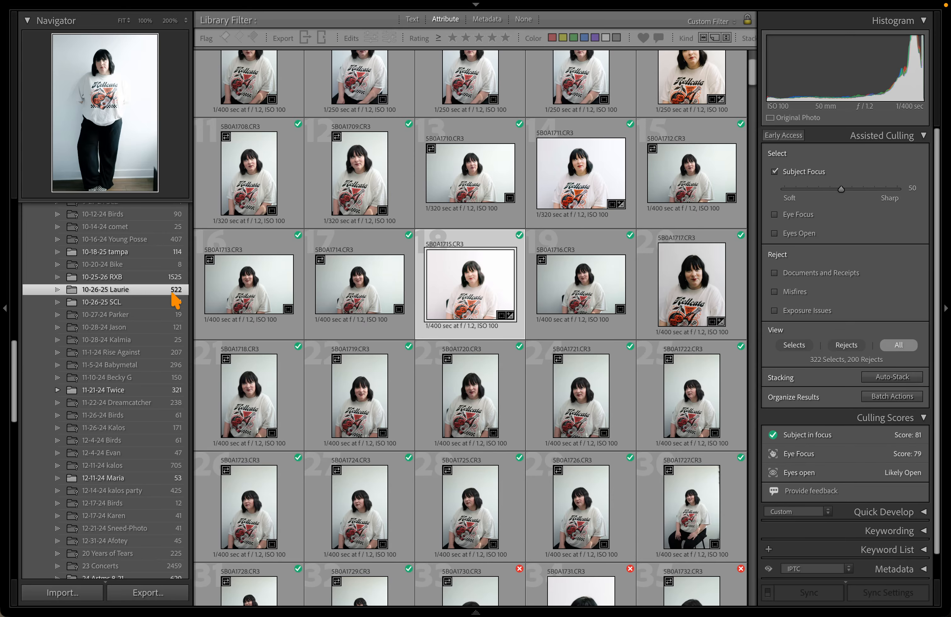
pyautogui.click(7, 406)
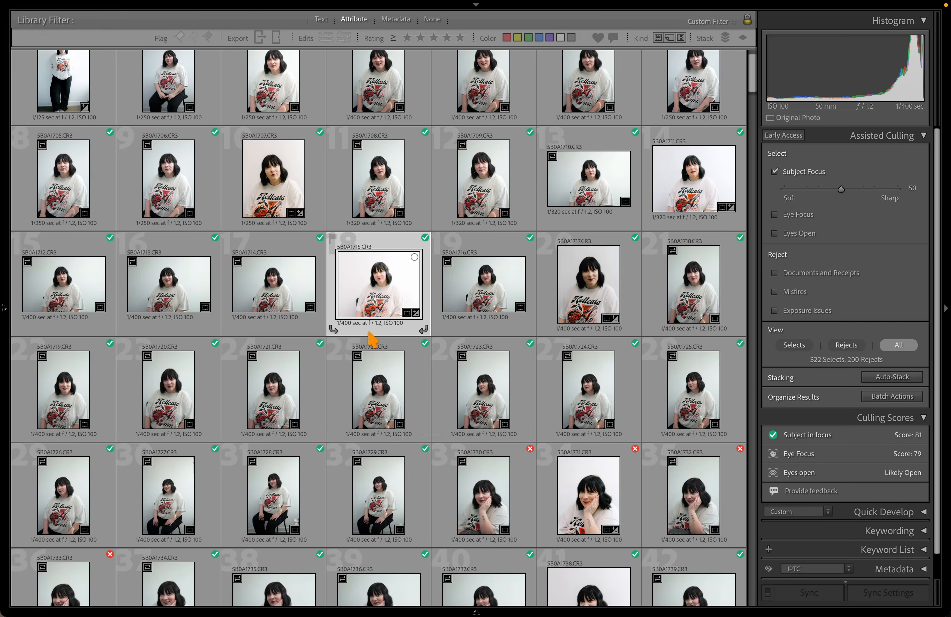
# Filter the grid to 2 Stars and Higher and scroll through the culled photos
pyautogui.click(420, 38)
pyautogui.click(420, 38)
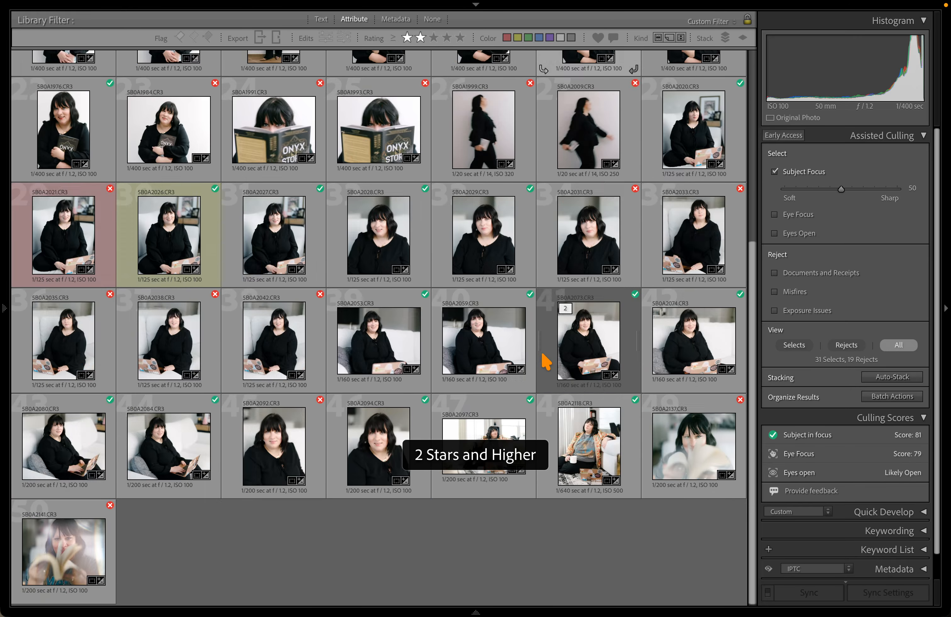
pyautogui.scroll(-2, 522, 320)
pyautogui.scroll(-6, 519, 311)
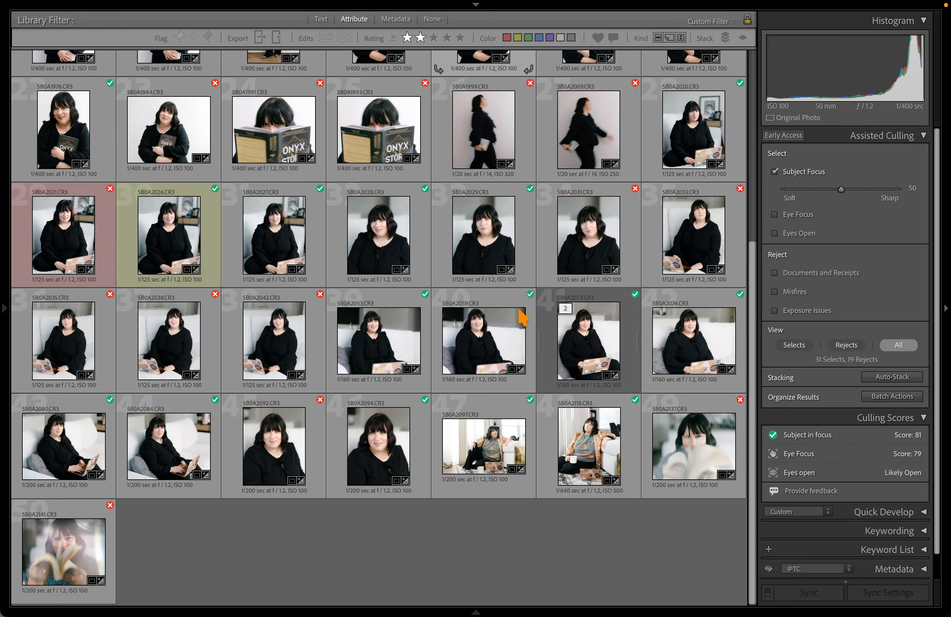
pyautogui.scroll(5, 519, 311)
pyautogui.scroll(-2, 378, 324)
pyautogui.scroll(-2, 378, 325)
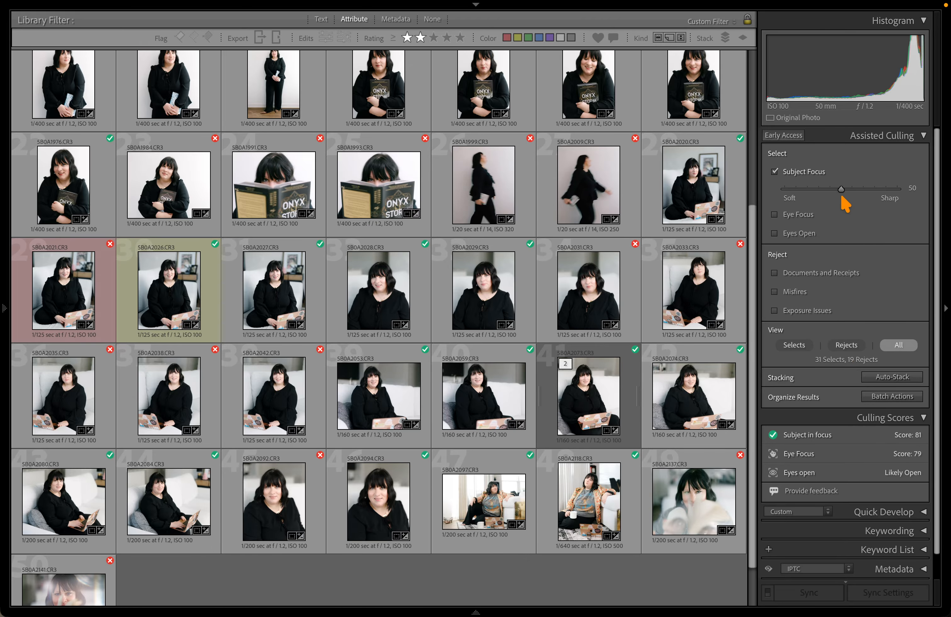
pyautogui.scroll(6, 605, 259)
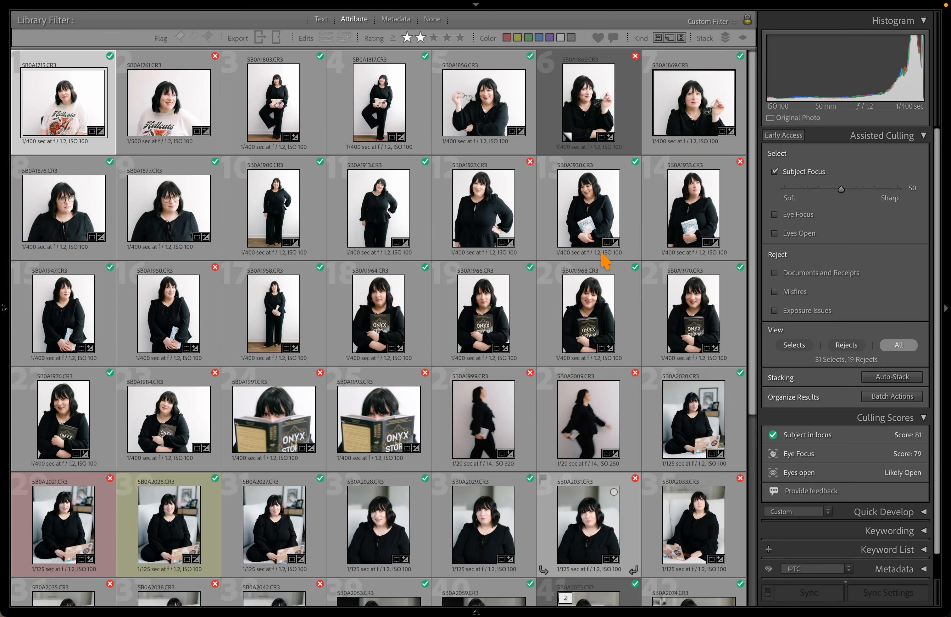
# Show only culling Rejects and inspect the blurry walking shot 5B0A2009 full-size
pyautogui.click(841, 347)
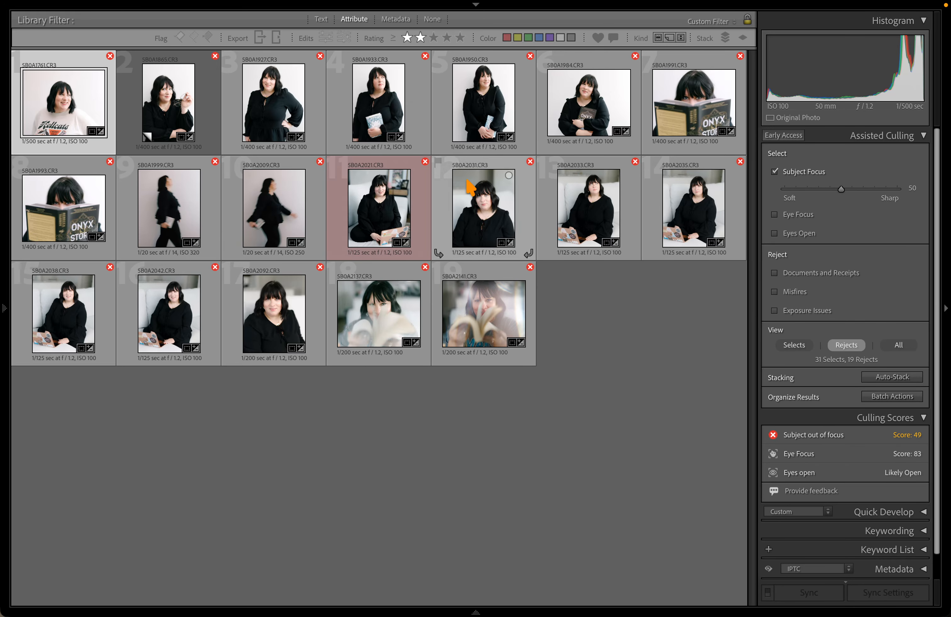
pyautogui.click(314, 230)
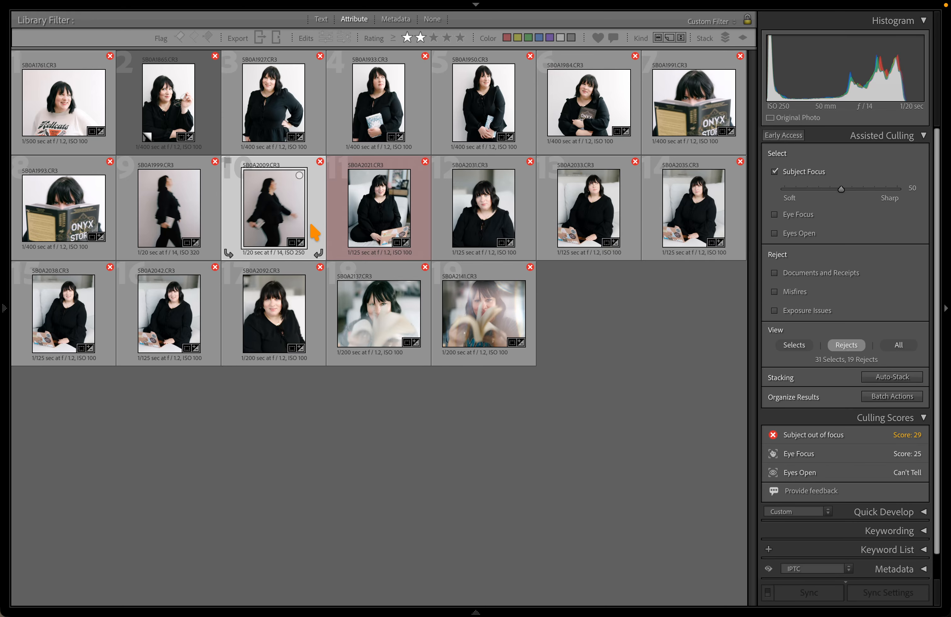
pyautogui.doubleClick(314, 230)
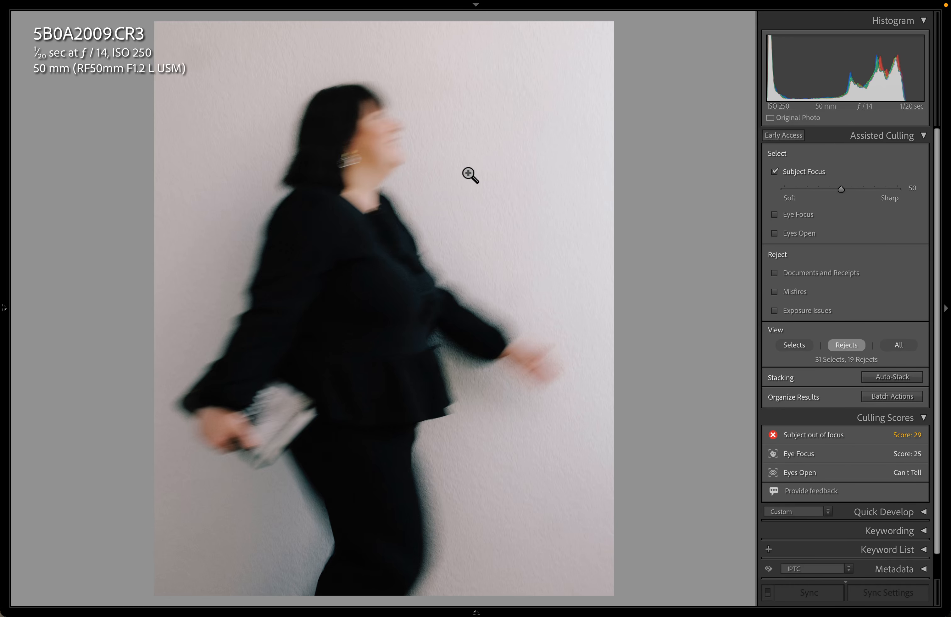
pyautogui.press('g')
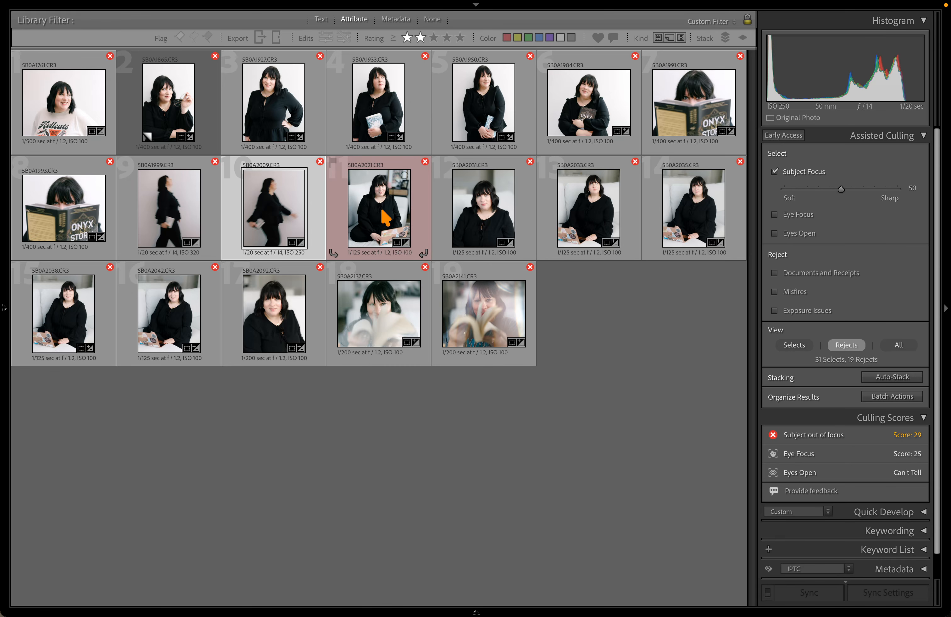
# Inspect reject 5B0A1993 enlarged in Develop with panels hidden, then return to the grid
pyautogui.doubleClick(95, 236)
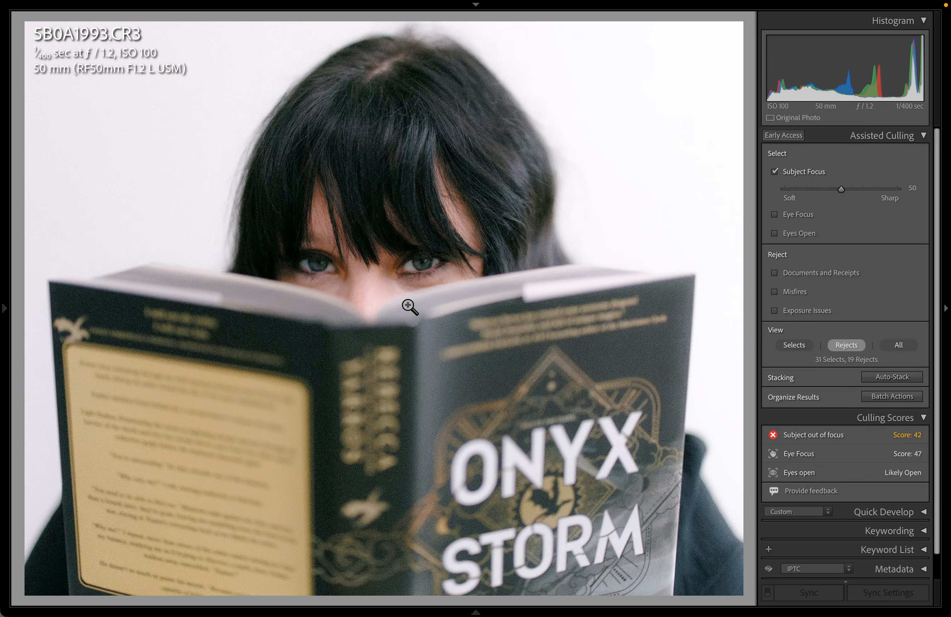
pyautogui.press('d')
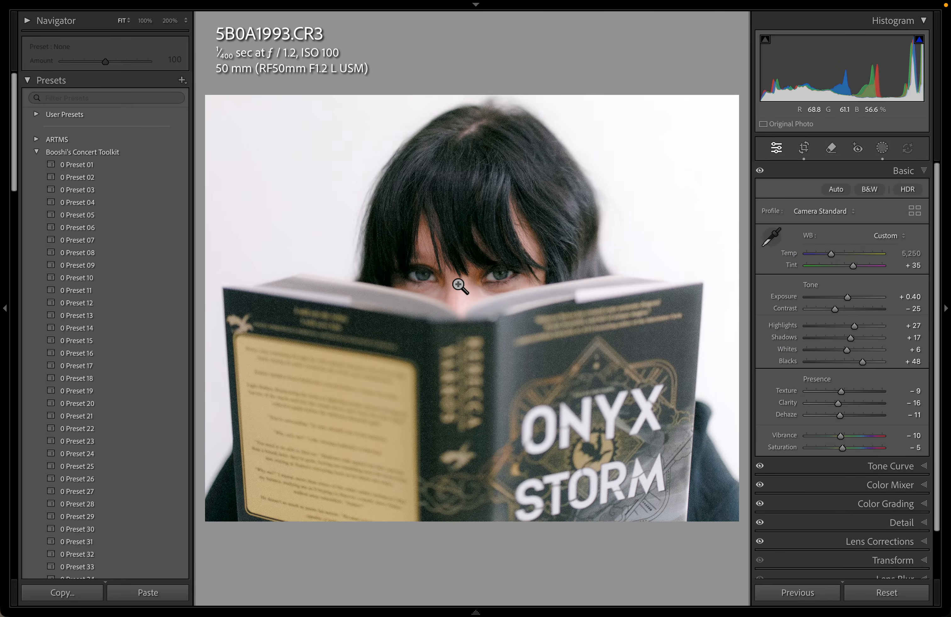
pyautogui.press('Tab')
pyautogui.press('g')
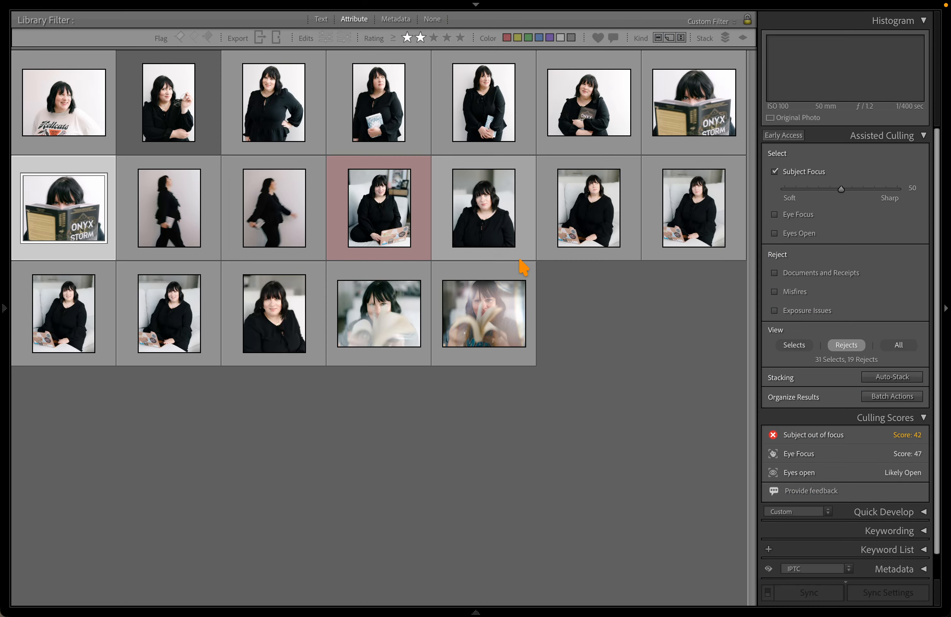
# Check reject 5B0A2033's scores, then open 5B0A2038 full-size with the side panel shown
pyautogui.click(587, 209)
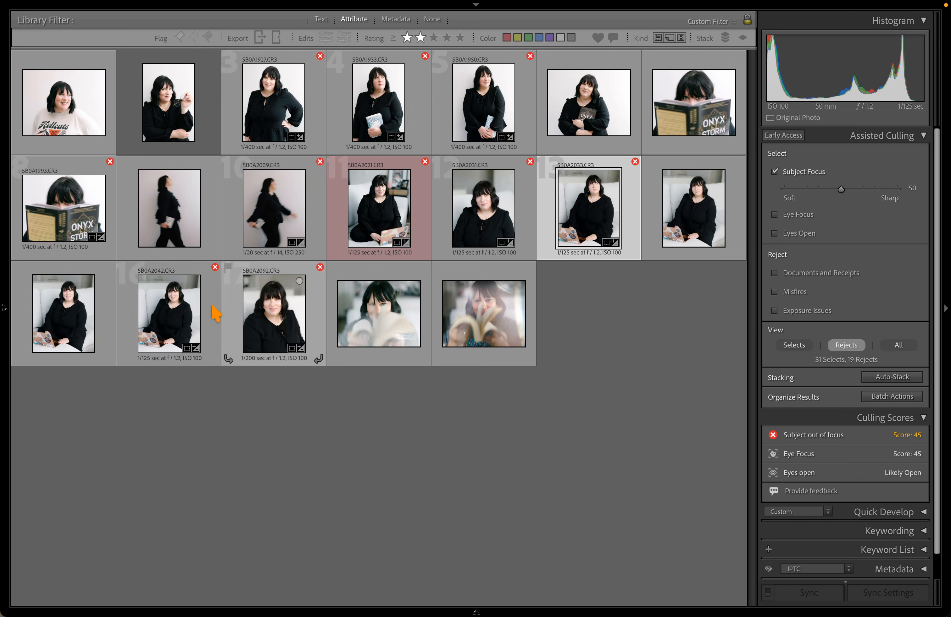
pyautogui.doubleClick(170, 336)
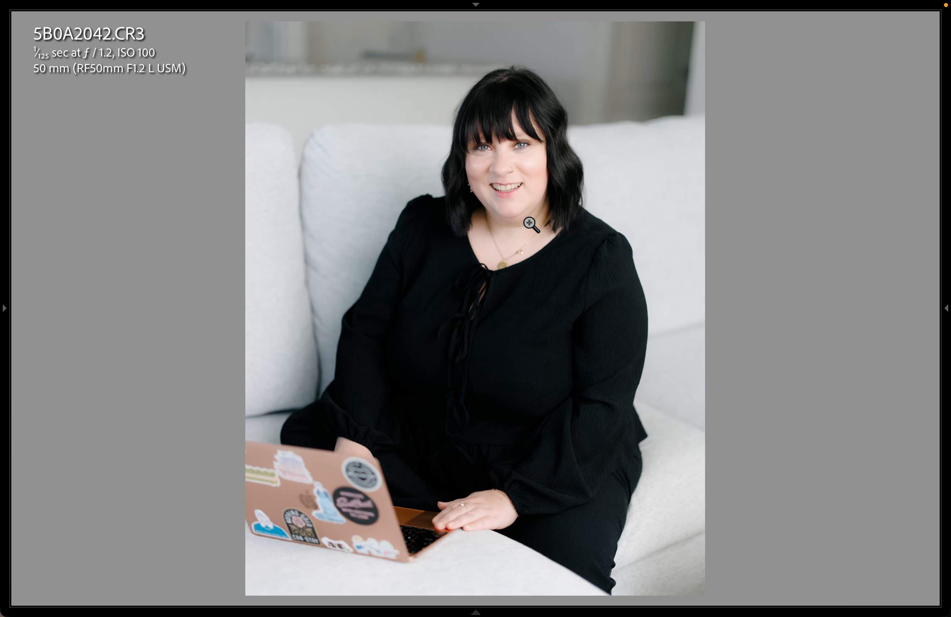
pyautogui.press('Left')
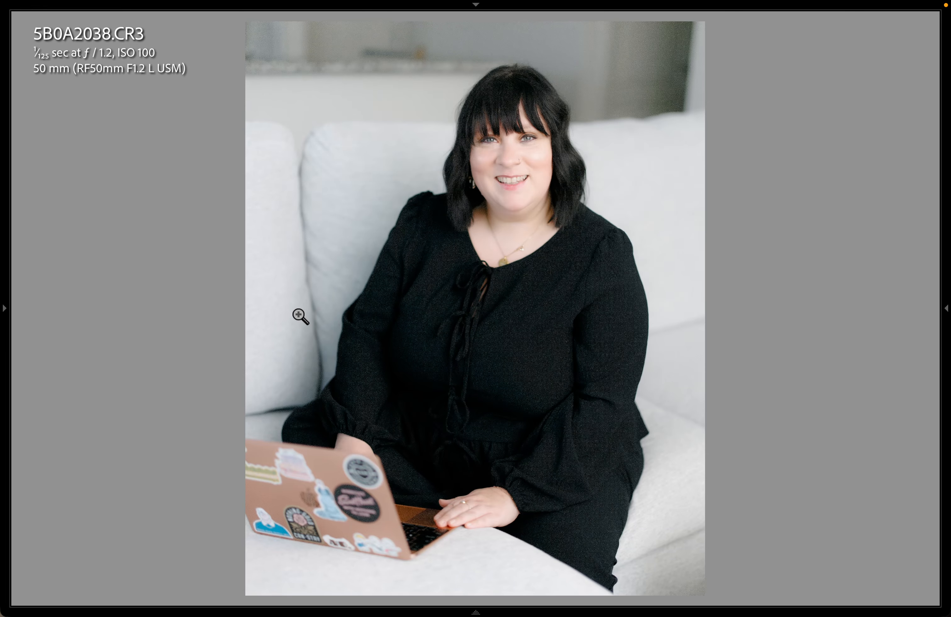
pyautogui.click(947, 267)
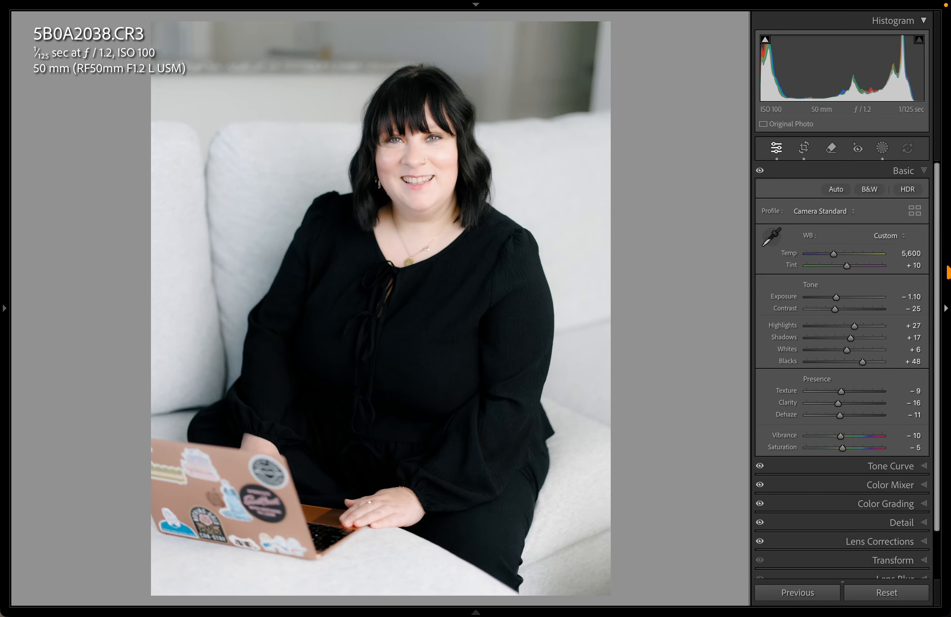
# Add a Select Subject mask (Mask 2) covering the woman in 5B0A2038
pyautogui.press('e')
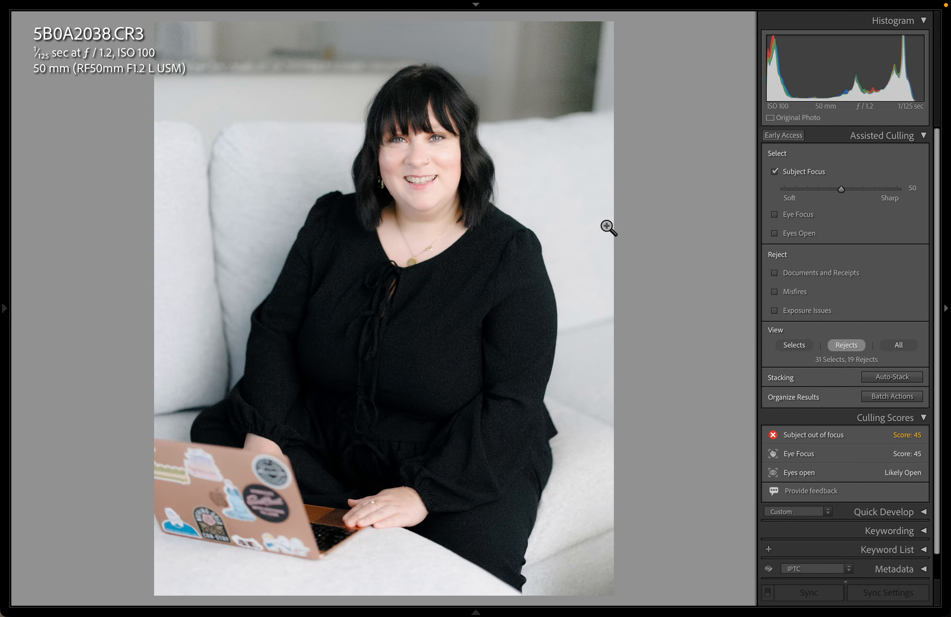
pyautogui.press('d')
pyautogui.hotkey('shift', 'w')
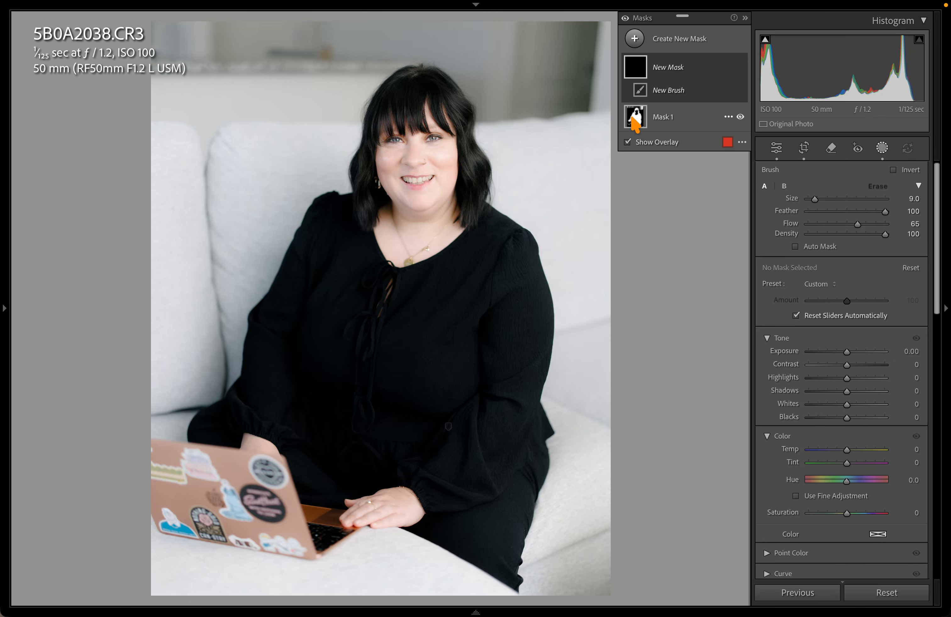
pyautogui.click(638, 39)
pyautogui.click(673, 62)
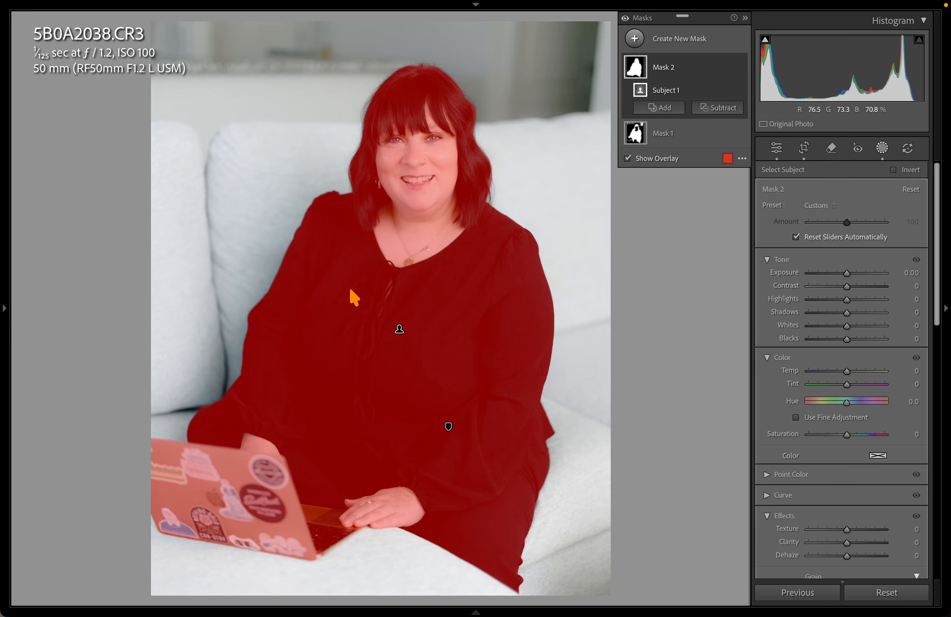
pyautogui.press('Escape')
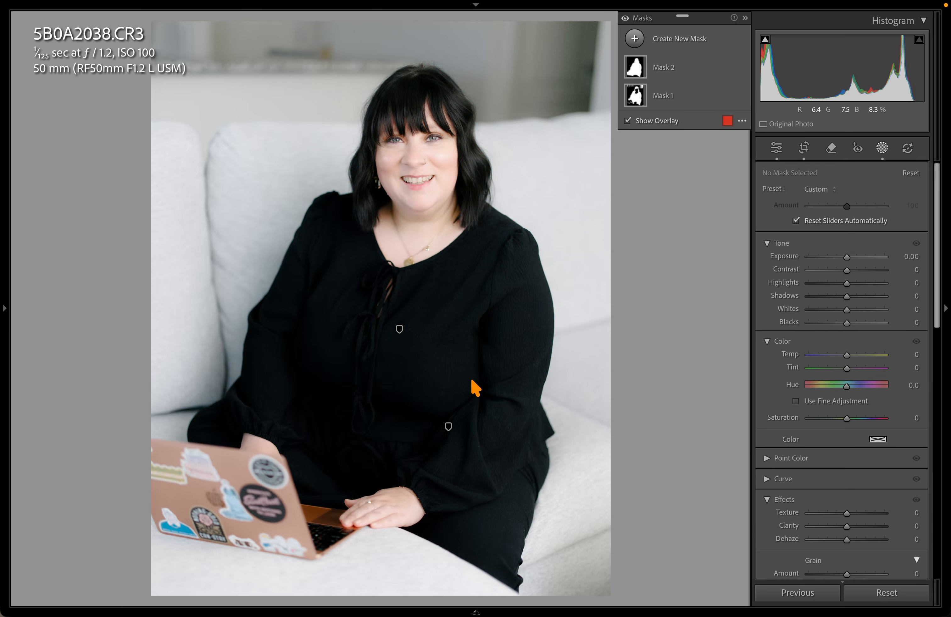
# Zoom into 5B0A2038 and pan over the face, sleeve, cuff and laptop stickers
pyautogui.press('Escape')
pyautogui.moveTo(435, 162); pyautogui.dragTo(471, 183)
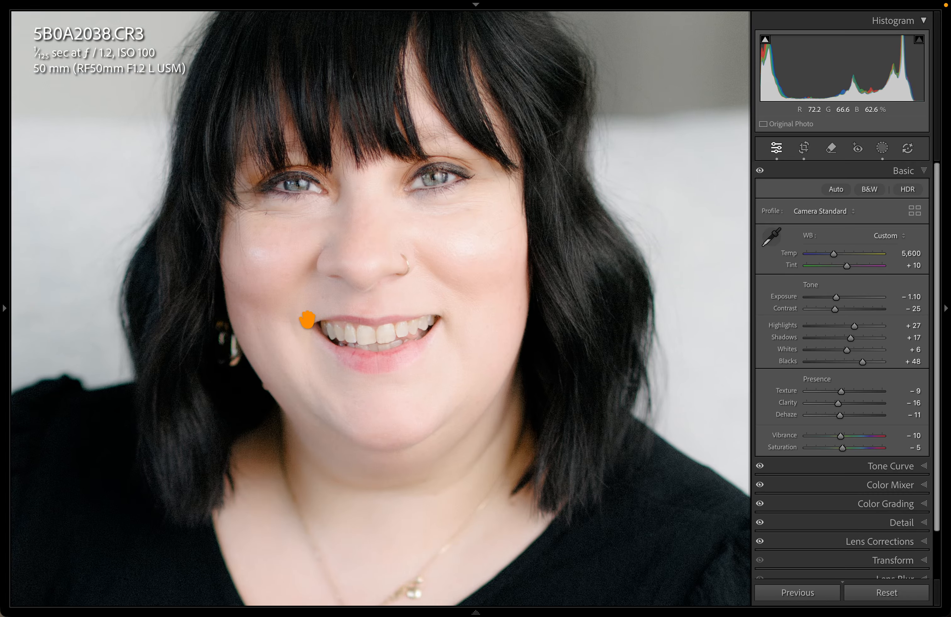
pyautogui.moveTo(359, 244); pyautogui.dragTo(551, 196)
pyautogui.moveTo(189, 451); pyautogui.dragTo(414, 175)
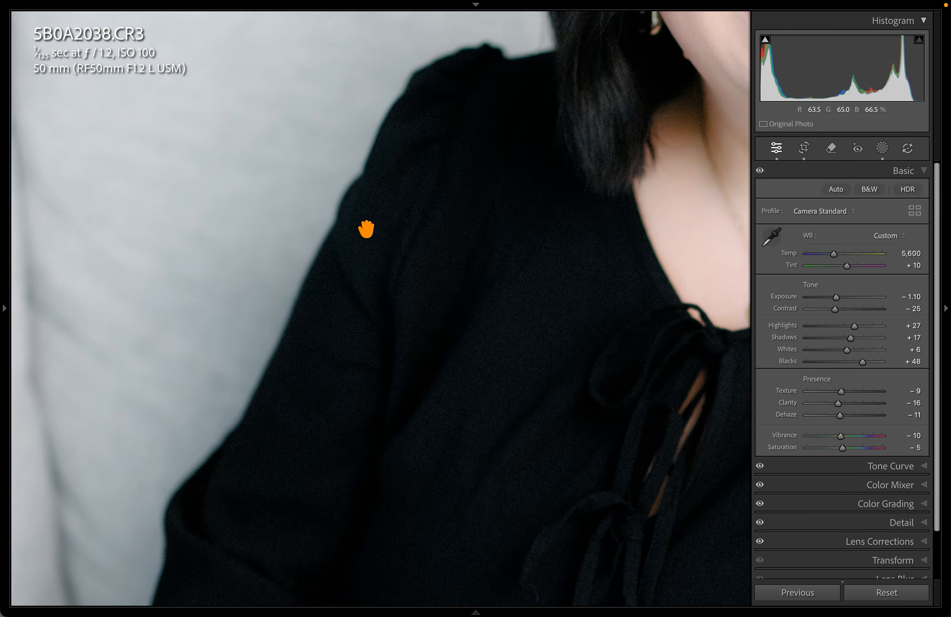
pyautogui.moveTo(329, 257); pyautogui.dragTo(441, 50)
pyautogui.moveTo(315, 315); pyautogui.dragTo(327, 163)
pyautogui.moveTo(377, 285); pyautogui.dragTo(317, 167)
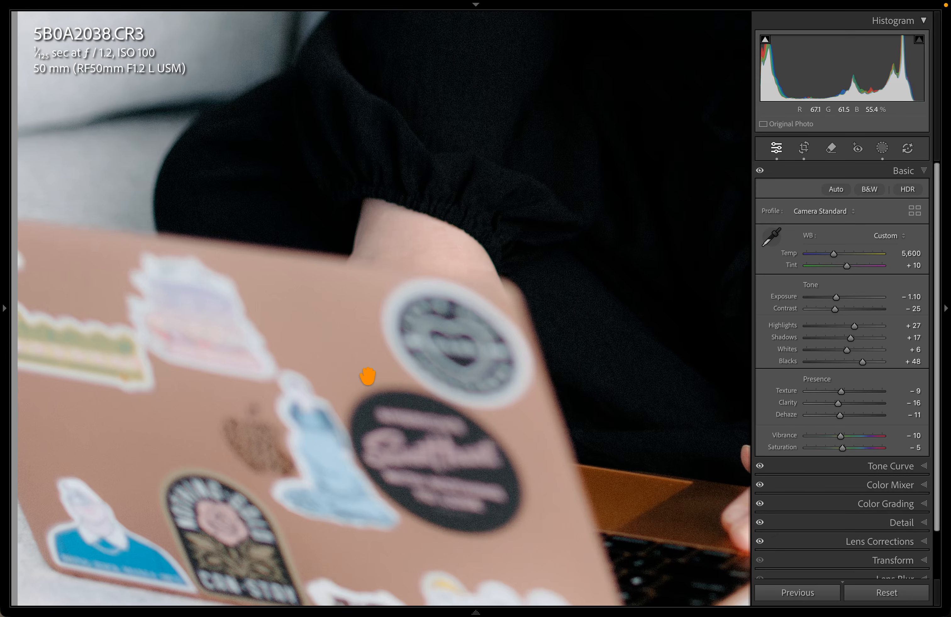
pyautogui.moveTo(392, 329); pyautogui.dragTo(578, 100)
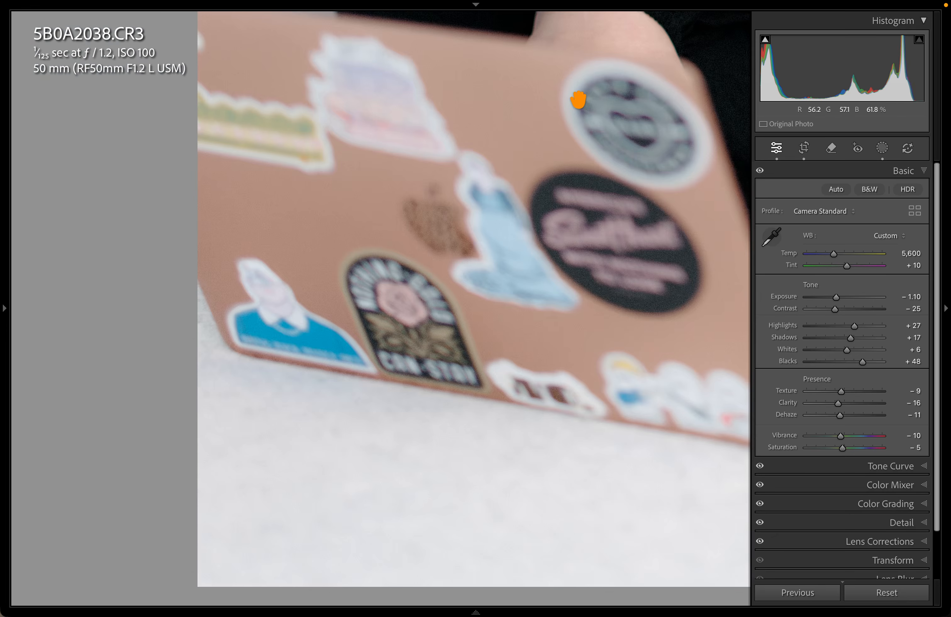
pyautogui.moveTo(524, 166); pyautogui.dragTo(419, 320)
pyautogui.click(417, 323)
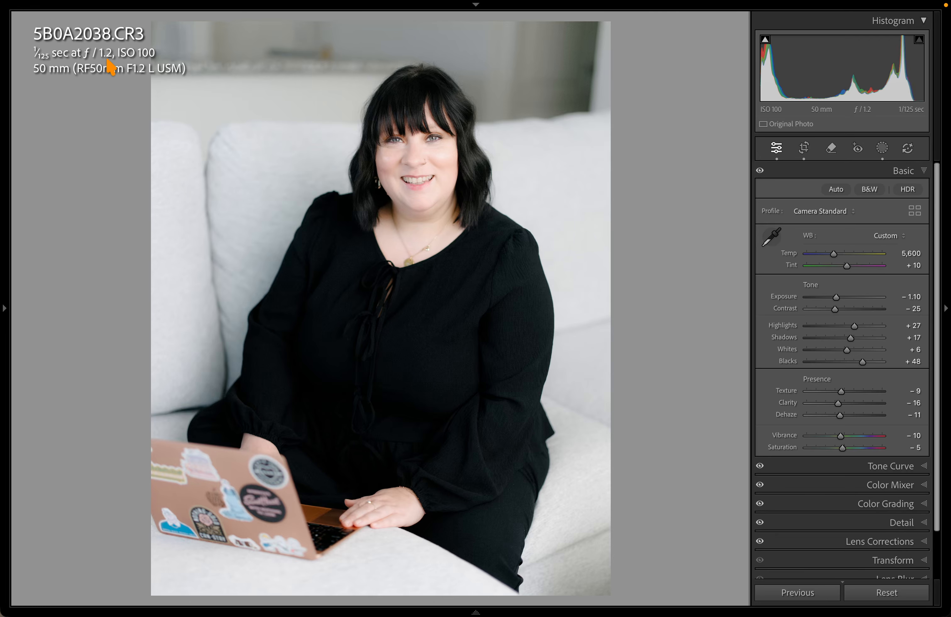
# Recheck the face sharpness at close zoom, then return to the rejects grid
pyautogui.click(439, 143)
pyautogui.click(417, 144)
pyautogui.click(405, 132)
pyautogui.moveTo(410, 132); pyautogui.dragTo(461, 221)
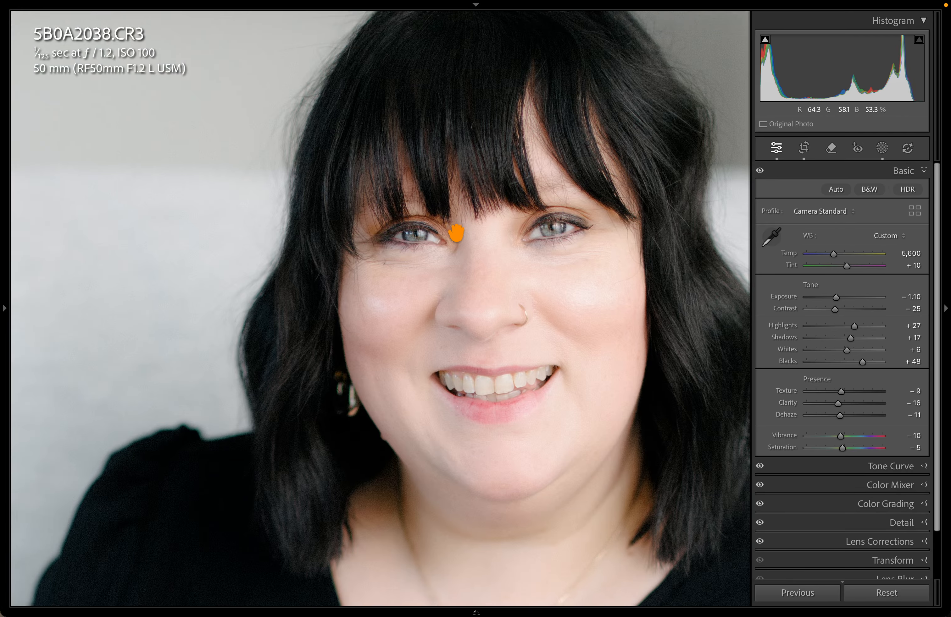
pyautogui.click(455, 237)
pyautogui.moveTo(403, 150); pyautogui.dragTo(400, 241)
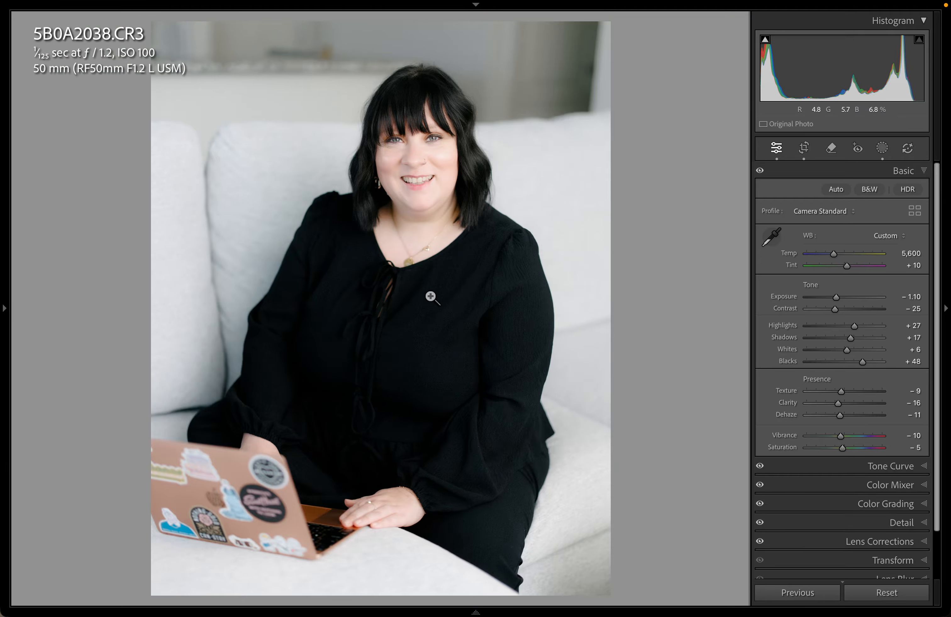
pyautogui.press('g')
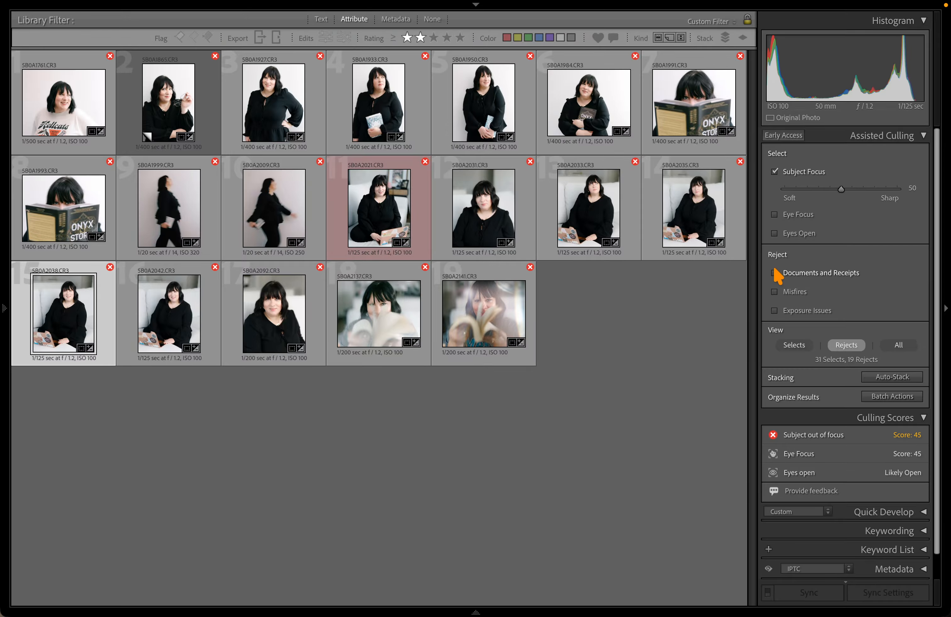
# Loosen Subject Focus to 40 and step through the remaining rejects from 5B0A2137
pyautogui.moveTo(840, 190)
pyautogui.mouseDown()
pyautogui.moveTo(819, 192)
pyautogui.moveTo(830, 192)
pyautogui.mouseUp()
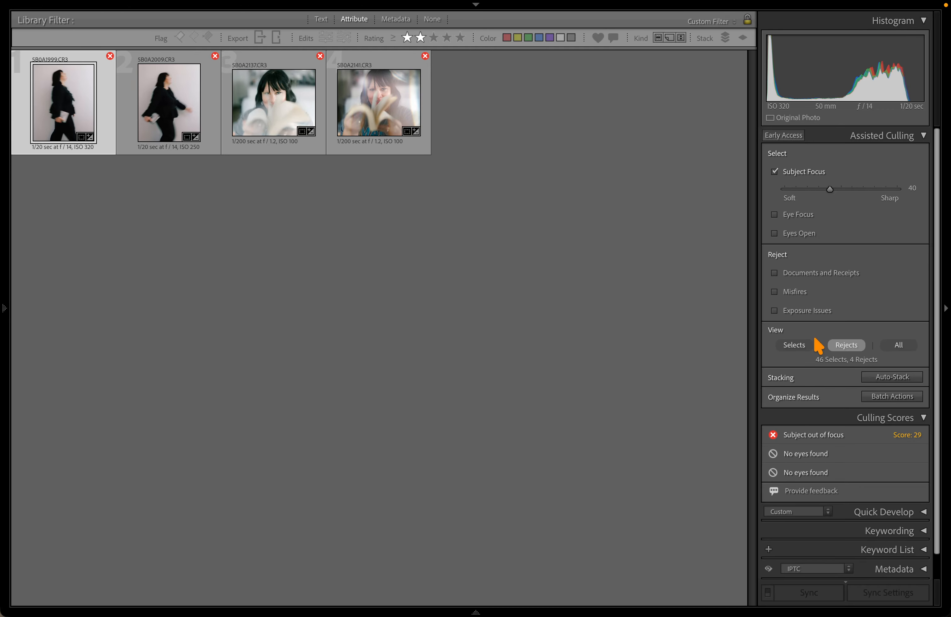
pyautogui.doubleClick(265, 105)
pyautogui.press('Right')
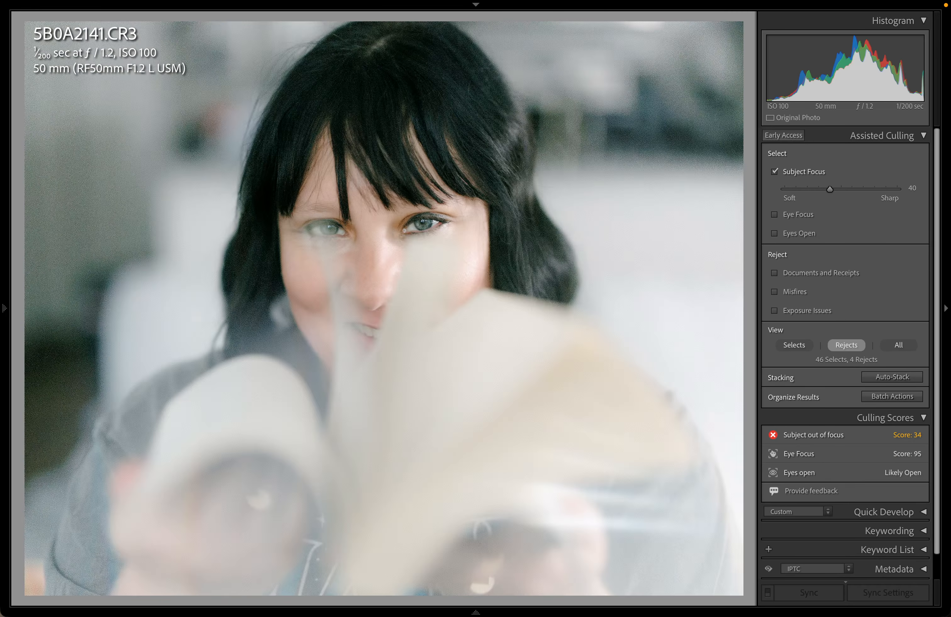
pyautogui.press('Right')
pyautogui.press('Right')
pyautogui.press('Right')
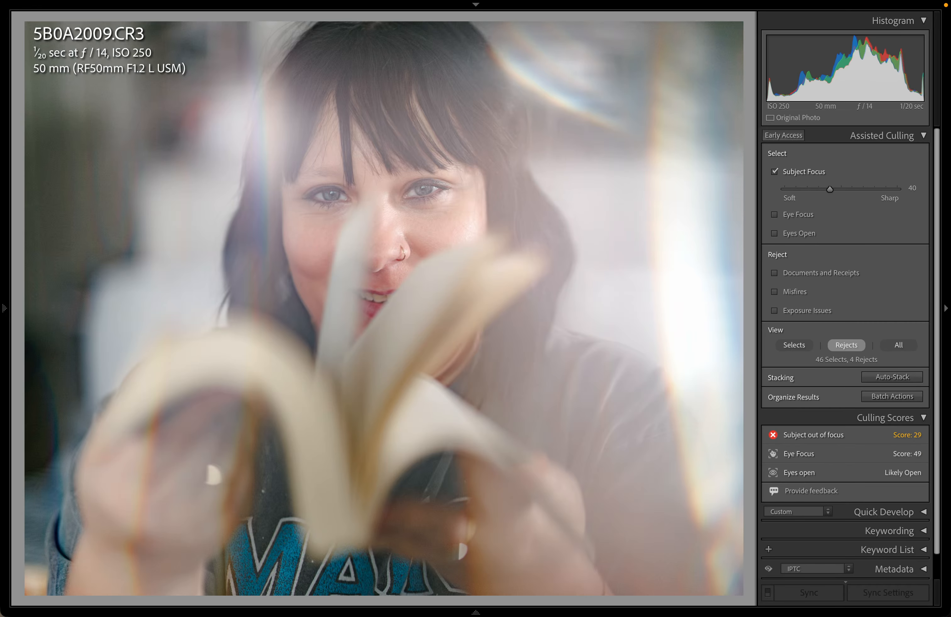
pyautogui.press('g')
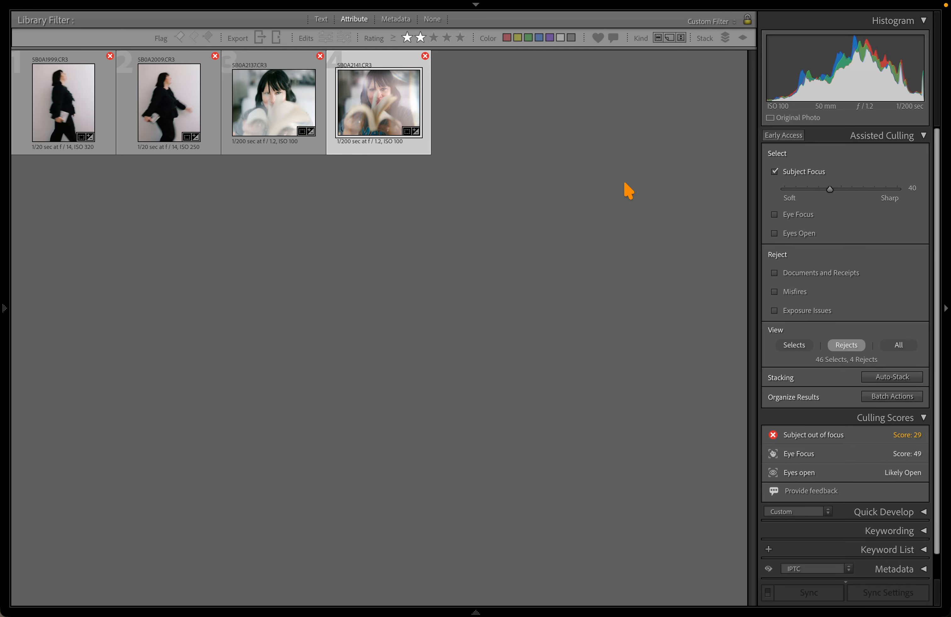
# Remove the two-star rating filter and scroll through all 82 rejects
pyautogui.click(420, 38)
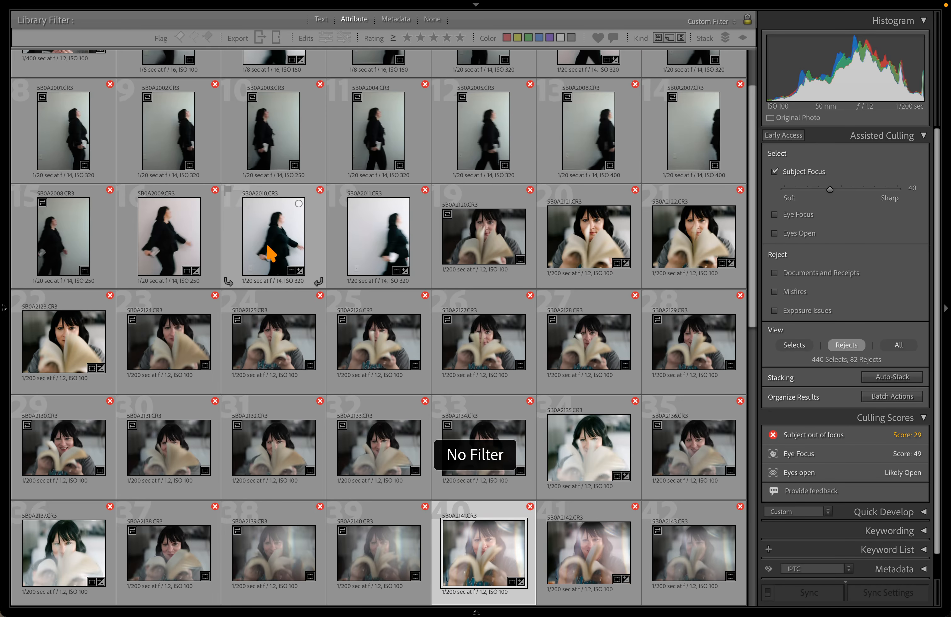
pyautogui.scroll(-10, 292, 222)
pyautogui.scroll(15, 291, 222)
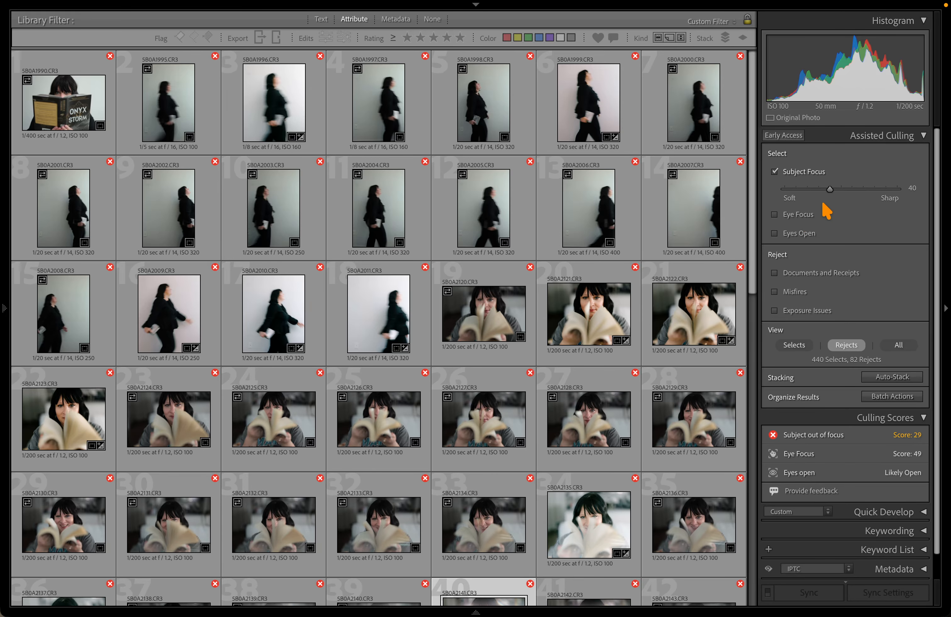
pyautogui.moveTo(830, 189); pyautogui.dragTo(846, 189)
pyautogui.scroll(10, 637, 265)
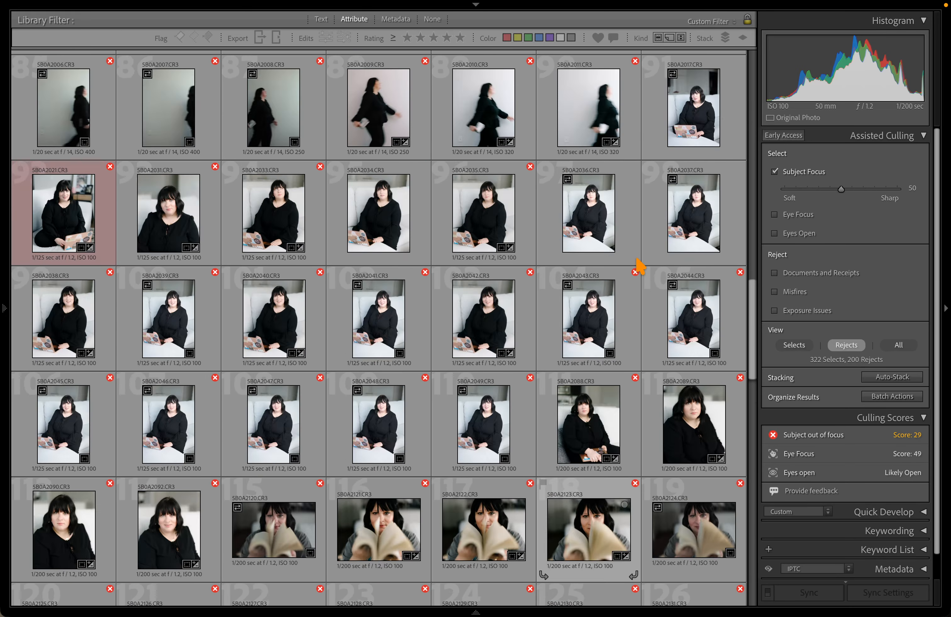
pyautogui.scroll(8, 639, 265)
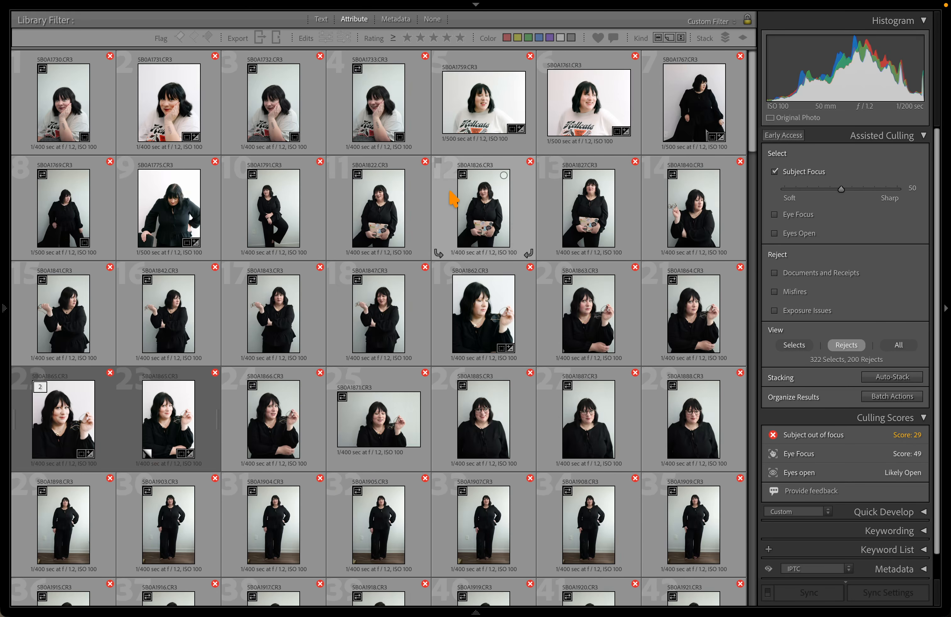
pyautogui.scroll(-5, 453, 197)
pyautogui.scroll(-5, 453, 197)
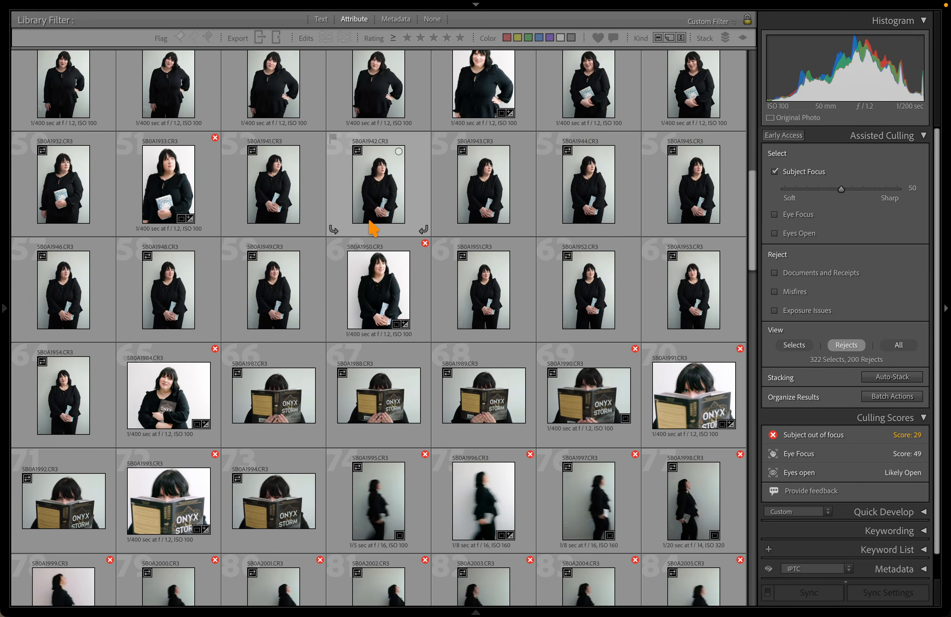
pyautogui.click(158, 183)
pyautogui.press('d')
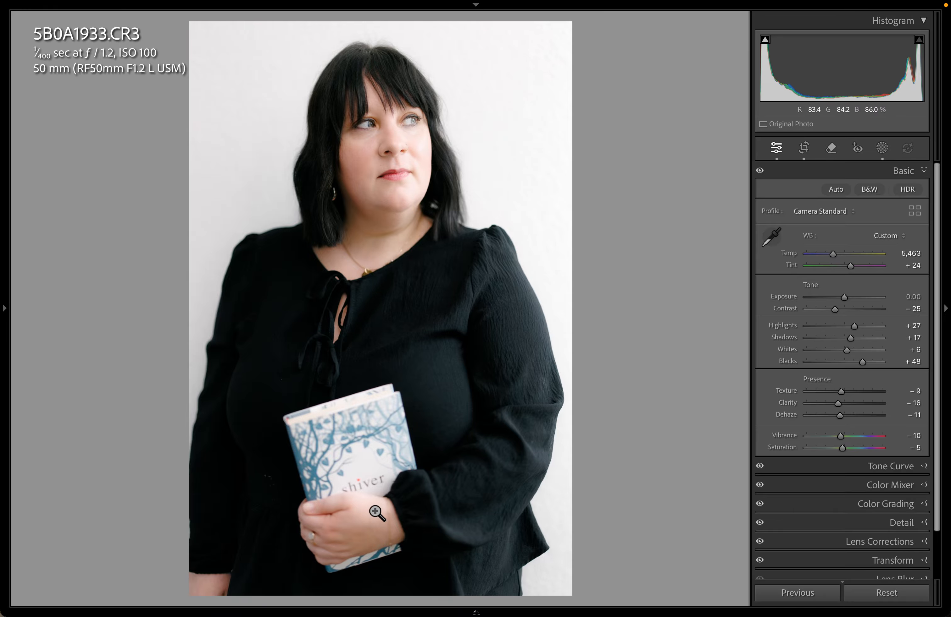
pyautogui.click(361, 506)
pyautogui.click(395, 355)
pyautogui.press('g')
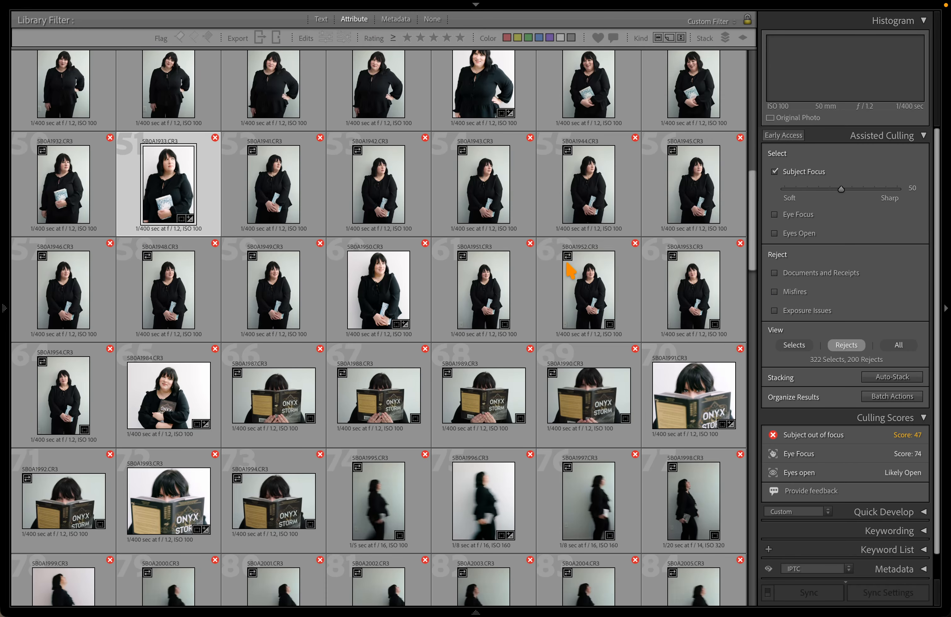
pyautogui.scroll(-2, 614, 432)
pyautogui.scroll(2, 434, 351)
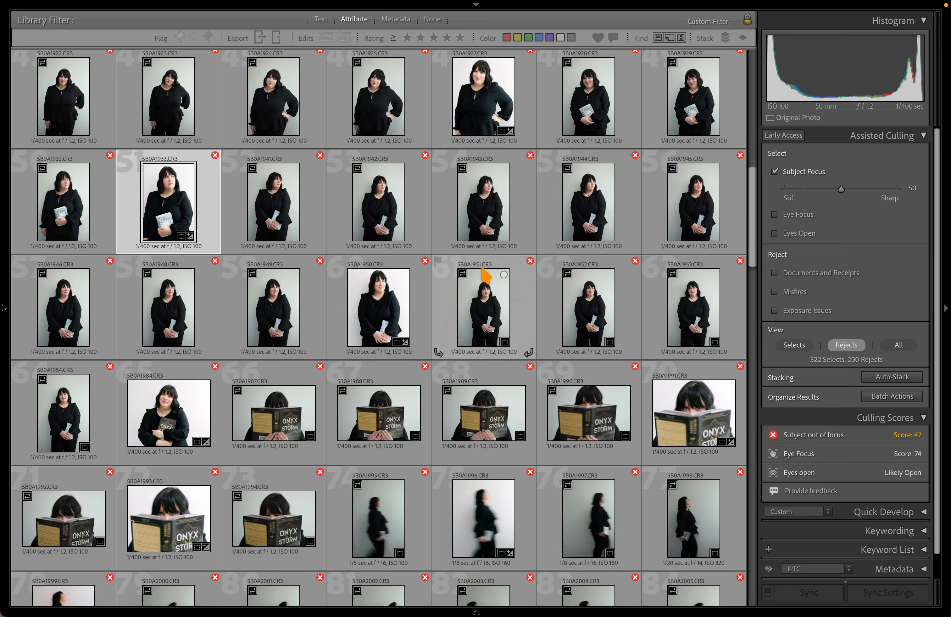
pyautogui.moveTo(839, 189); pyautogui.dragTo(829, 189)
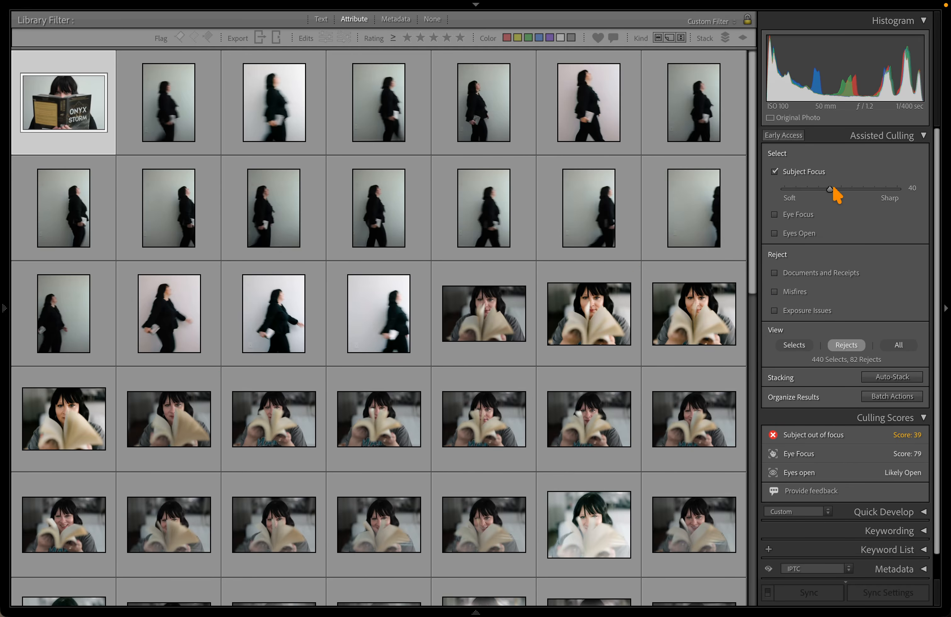
# Inspect a blurry book-flipping reject enlarged, then return to the grid
pyautogui.scroll(-10, 735, 212)
pyautogui.scroll(10, 736, 208)
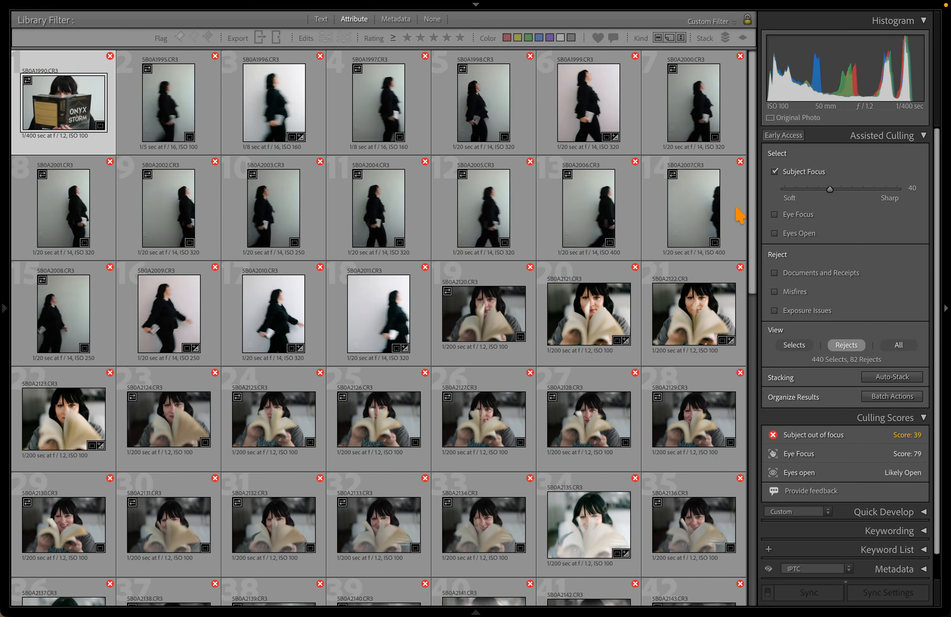
pyautogui.scroll(-3, 404, 293)
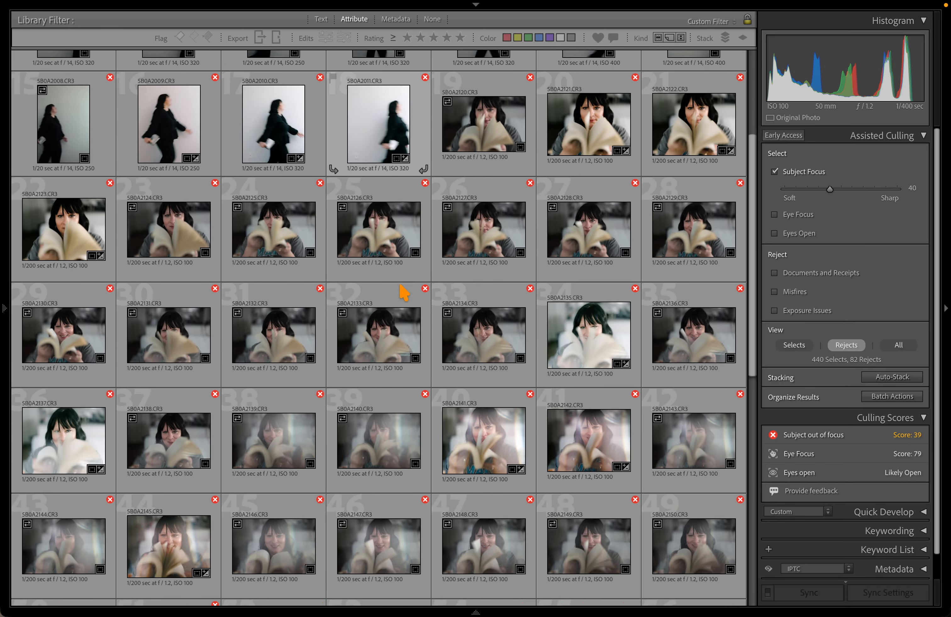
pyautogui.scroll(-5, 346, 381)
pyautogui.scroll(5, 360, 369)
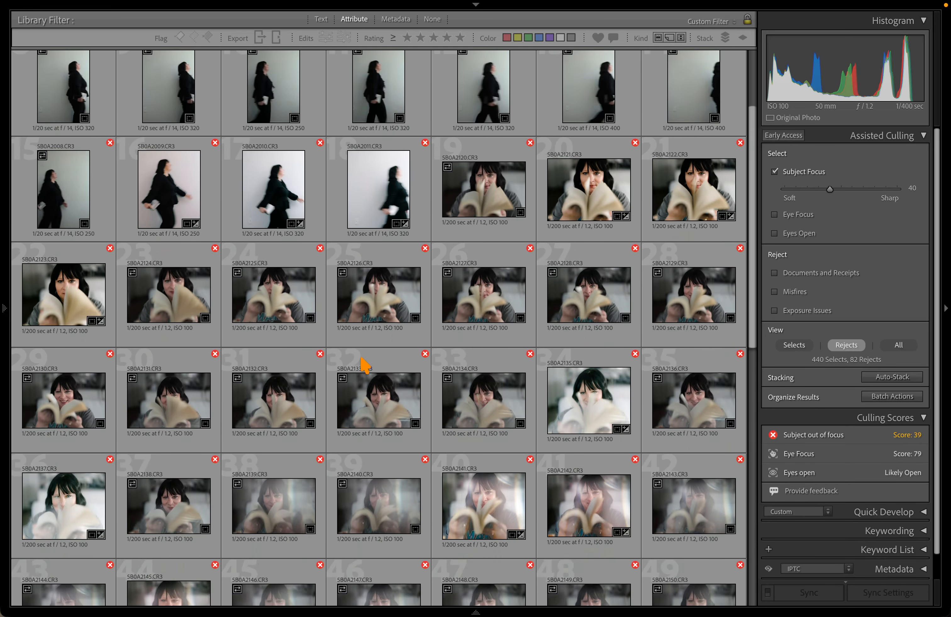
pyautogui.scroll(-3, 256, 293)
pyautogui.click(376, 319)
pyautogui.doubleClick(457, 318)
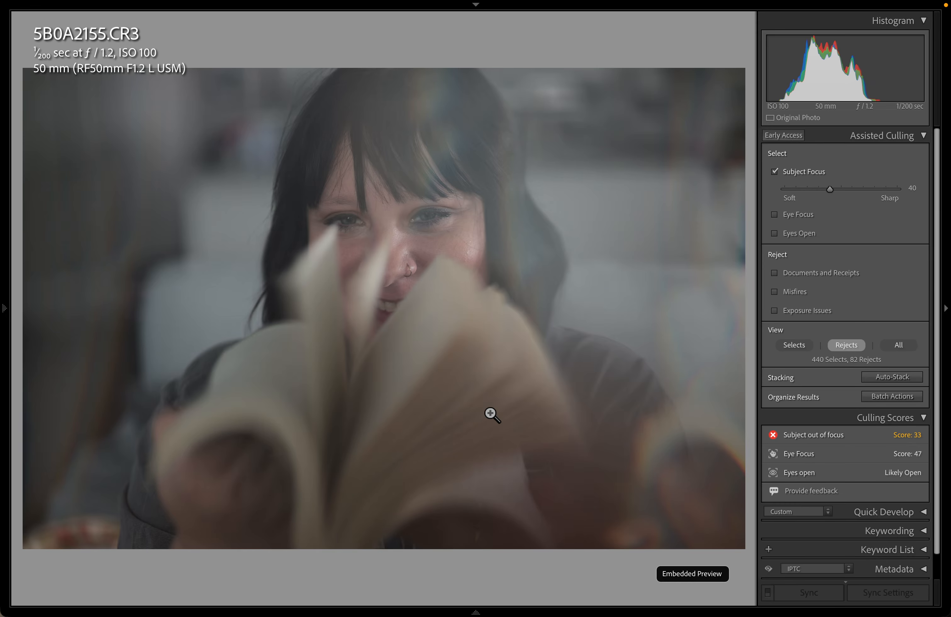
pyautogui.press('g')
# Select 5B0A2004 and raise Subject Focus sensitivity from 40 to 50
pyautogui.scroll(10, 479, 357)
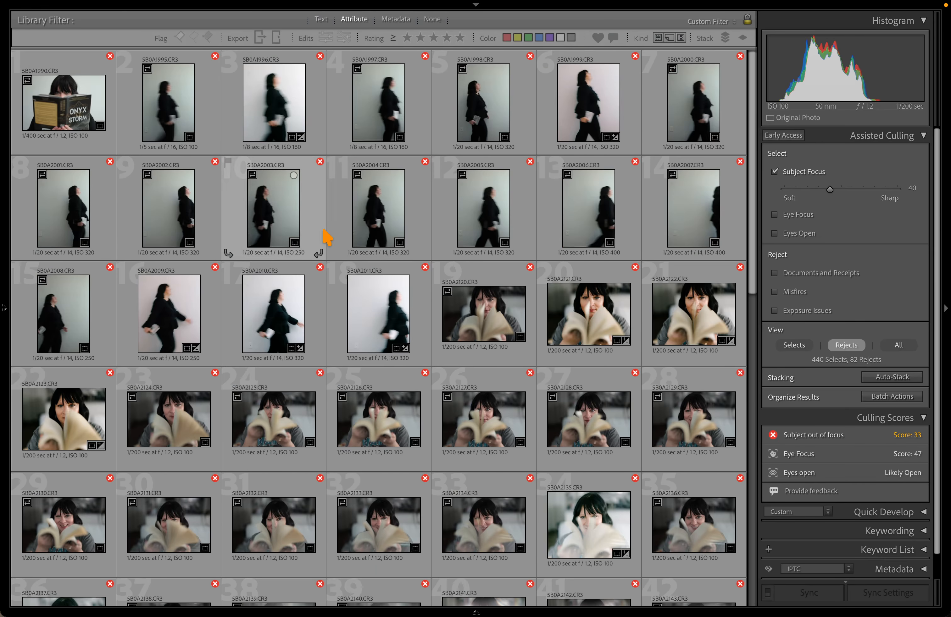
pyautogui.click(341, 221)
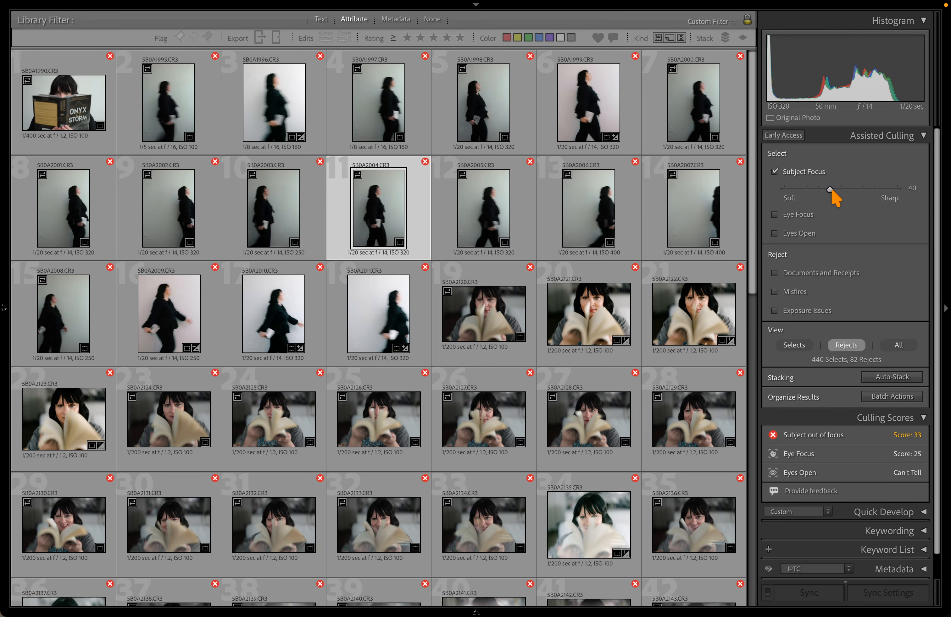
pyautogui.moveTo(833, 193)
pyautogui.mouseDown()
pyautogui.moveTo(840, 193)
pyautogui.moveTo(829, 190)
pyautogui.mouseUp()
pyautogui.scroll(-10, 609, 212)
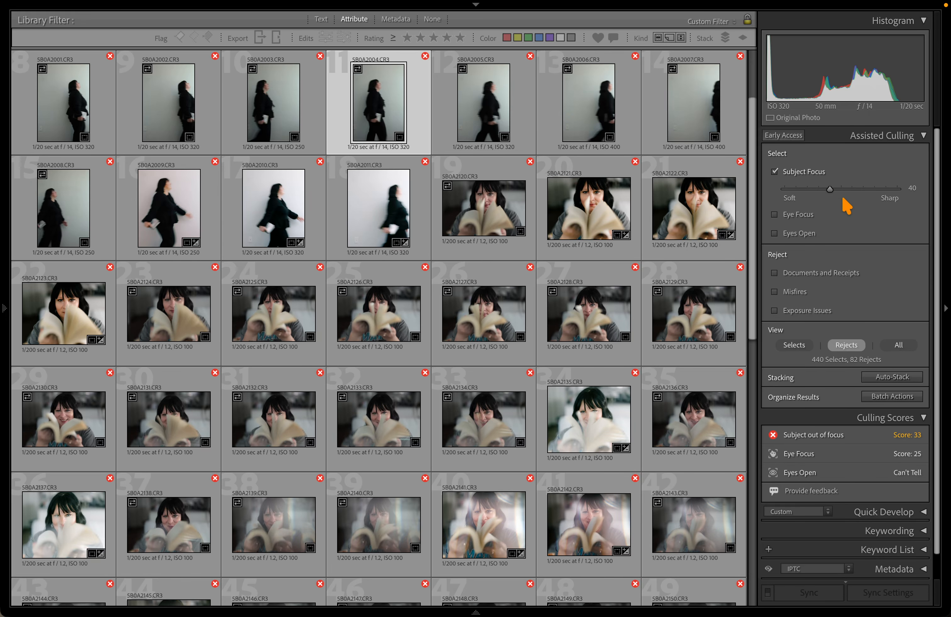
# Filter to two stars and higher, turn off Subject Focus, and view All photos
pyautogui.click(420, 38)
pyautogui.click(407, 38)
pyautogui.click(420, 38)
pyautogui.click(774, 171)
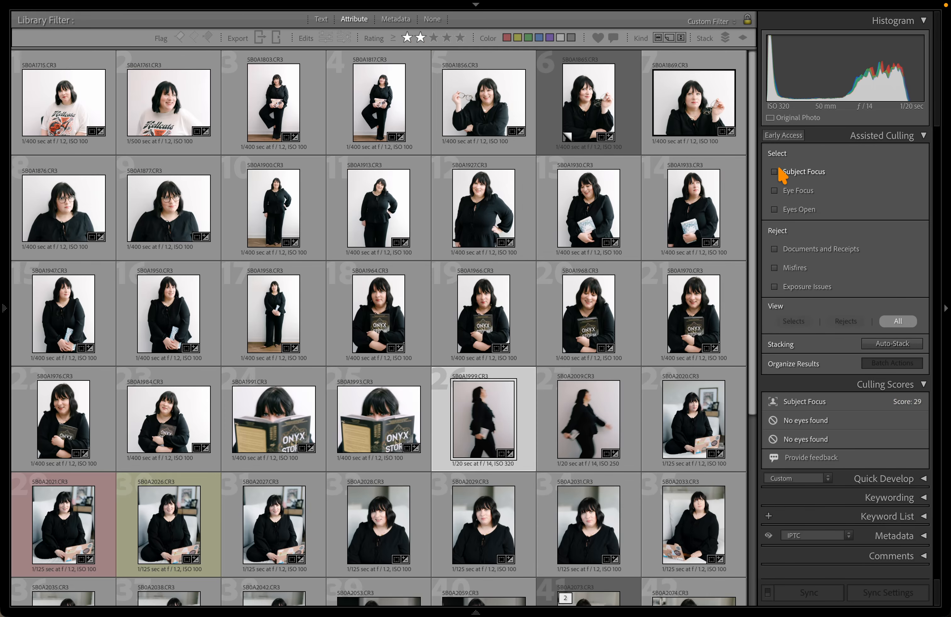
# Enable Eye Focus culling and scroll through the two-star grid with nothing selected
pyautogui.click(775, 191)
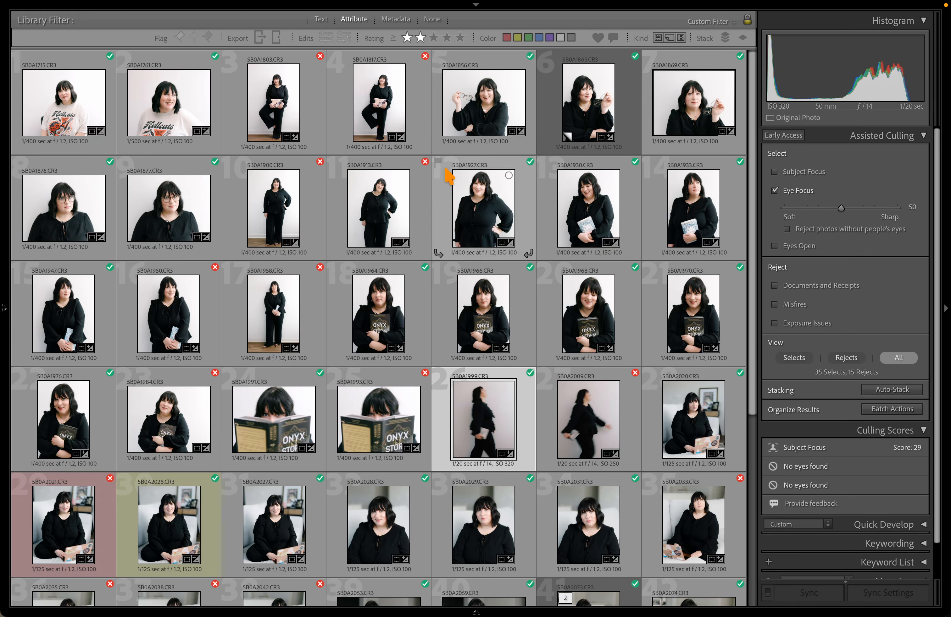
pyautogui.scroll(-2, 510, 209)
pyautogui.scroll(-4, 510, 208)
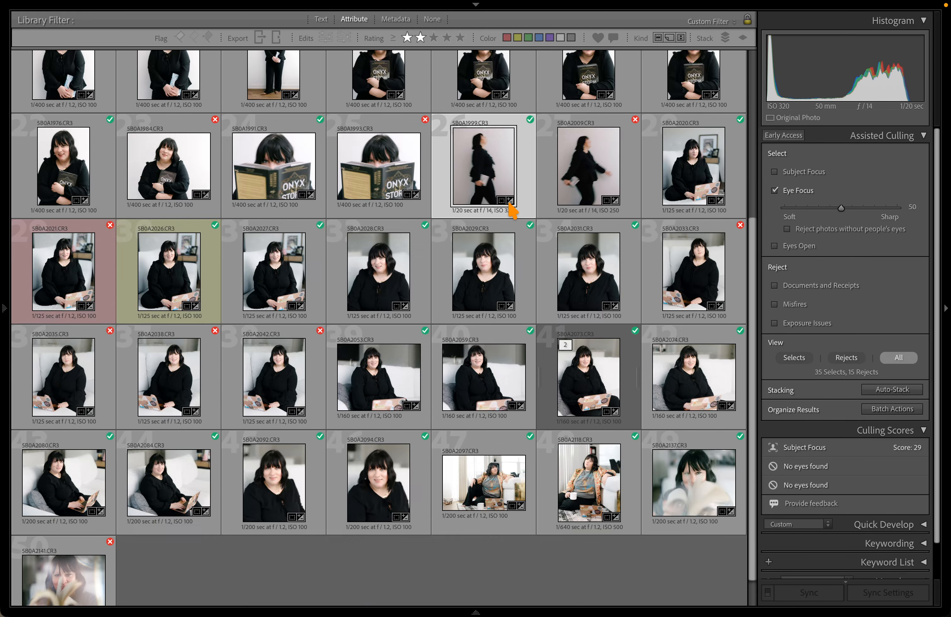
pyautogui.scroll(5, 509, 208)
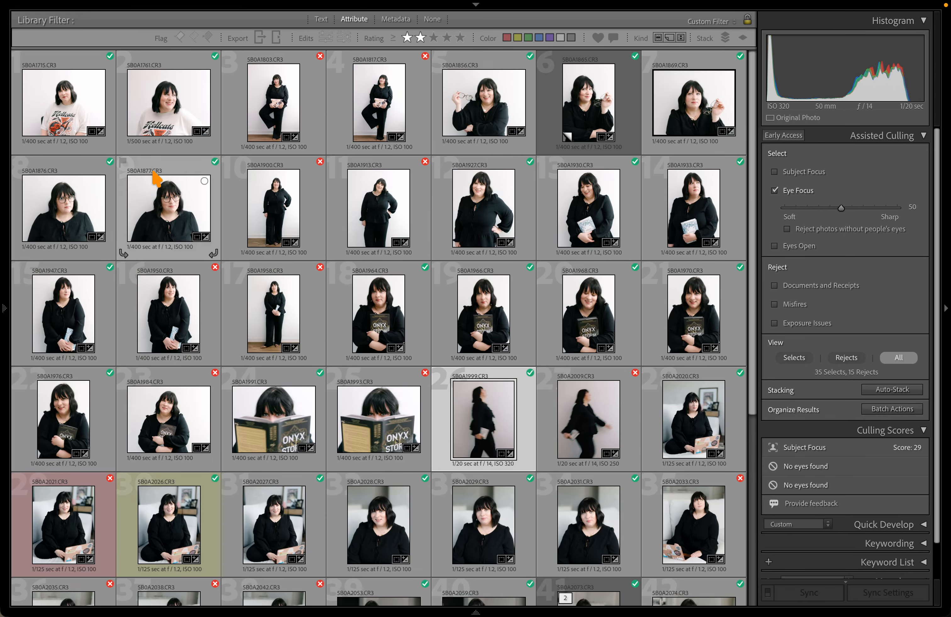
pyautogui.scroll(-3, 424, 134)
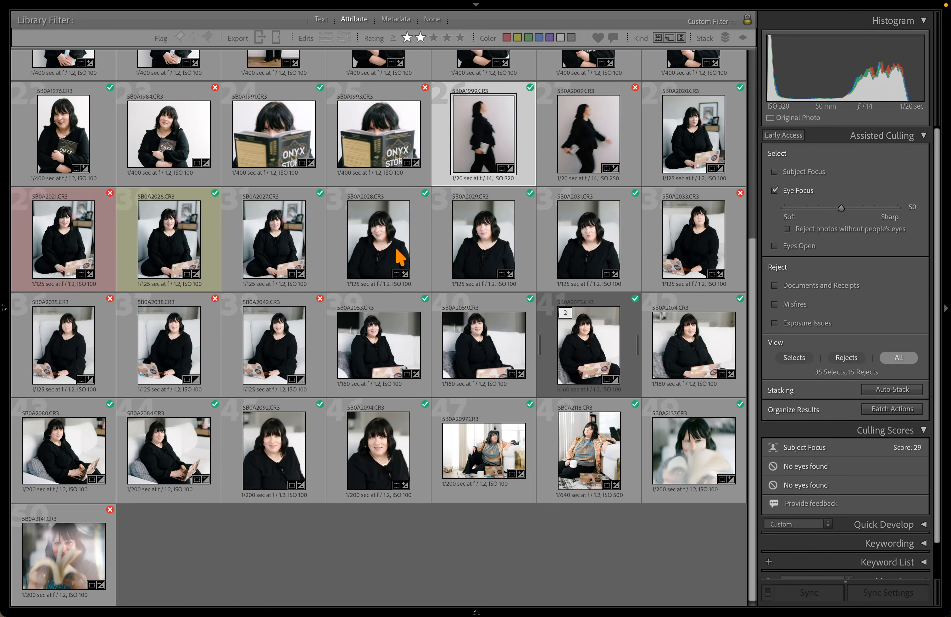
pyautogui.click(382, 558)
pyautogui.scroll(3, 382, 557)
pyautogui.scroll(2, 379, 251)
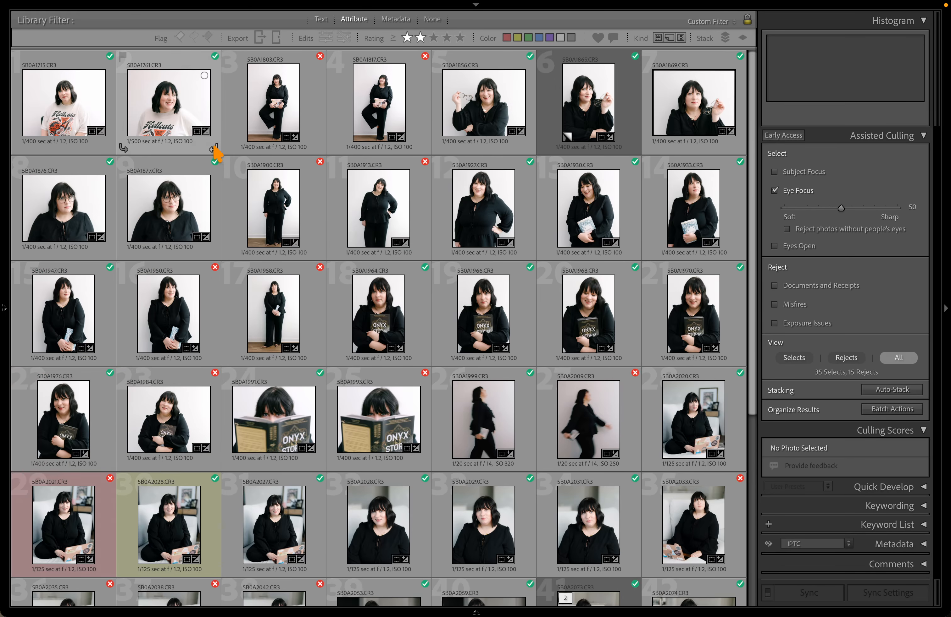
pyautogui.scroll(-2, 295, 120)
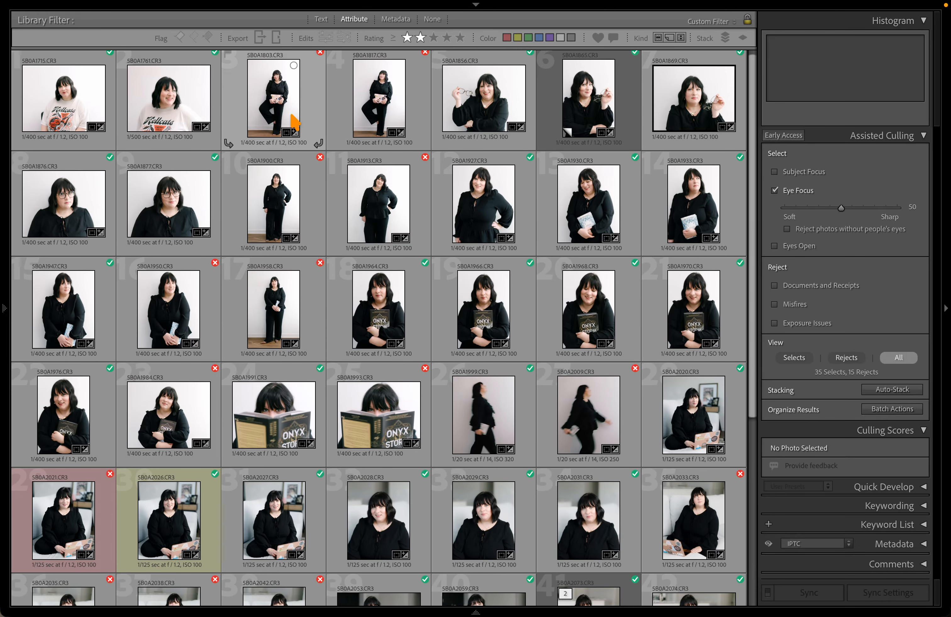
pyautogui.scroll(-2, 295, 120)
# Compare culling scores of 5B0A1984, 5B0A2038, 5B0A2053, 5B0A2031 and 5B0A2042
pyautogui.click(149, 288)
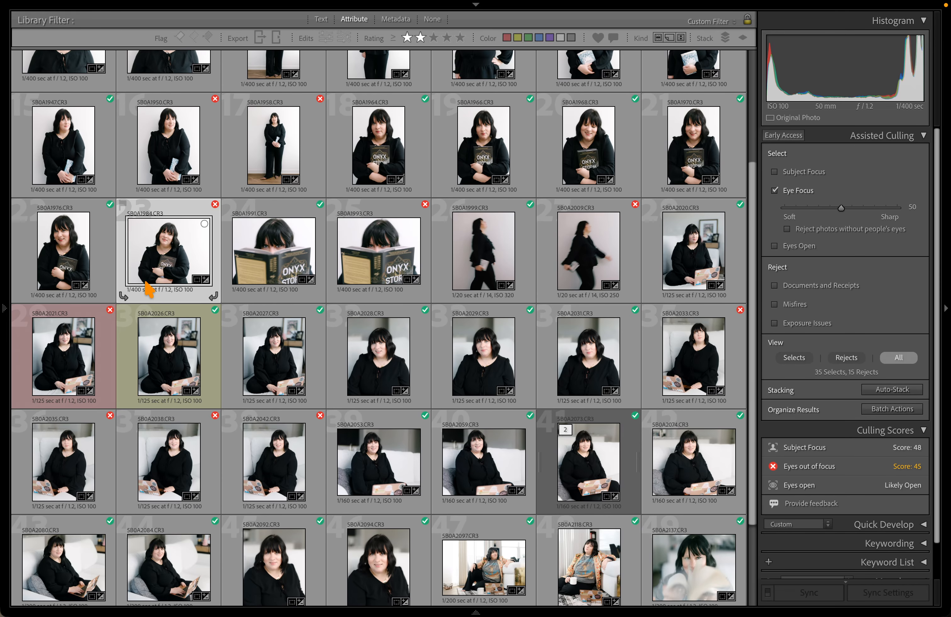
pyautogui.scroll(-2, 287, 233)
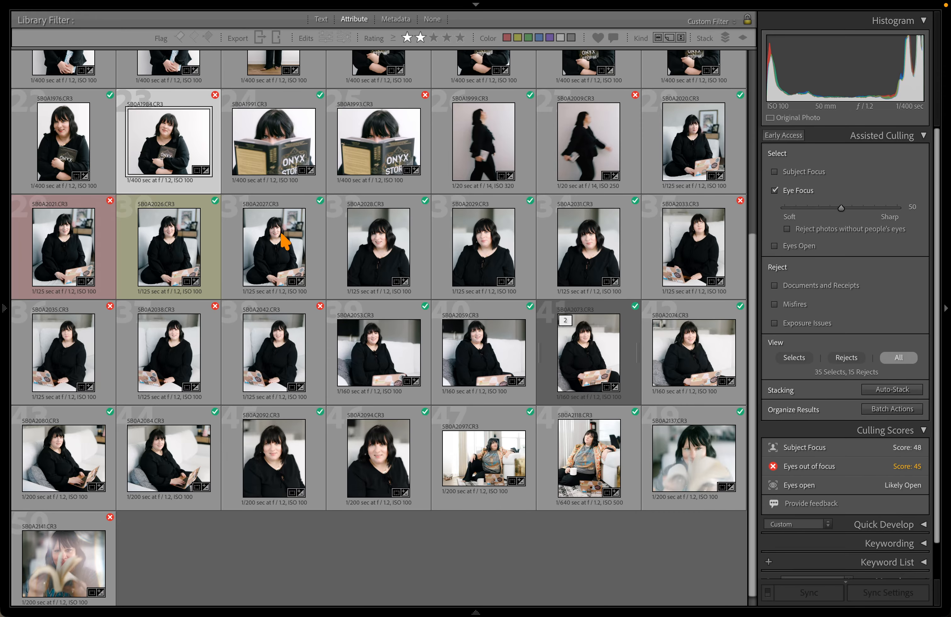
pyautogui.click(158, 353)
pyautogui.click(375, 337)
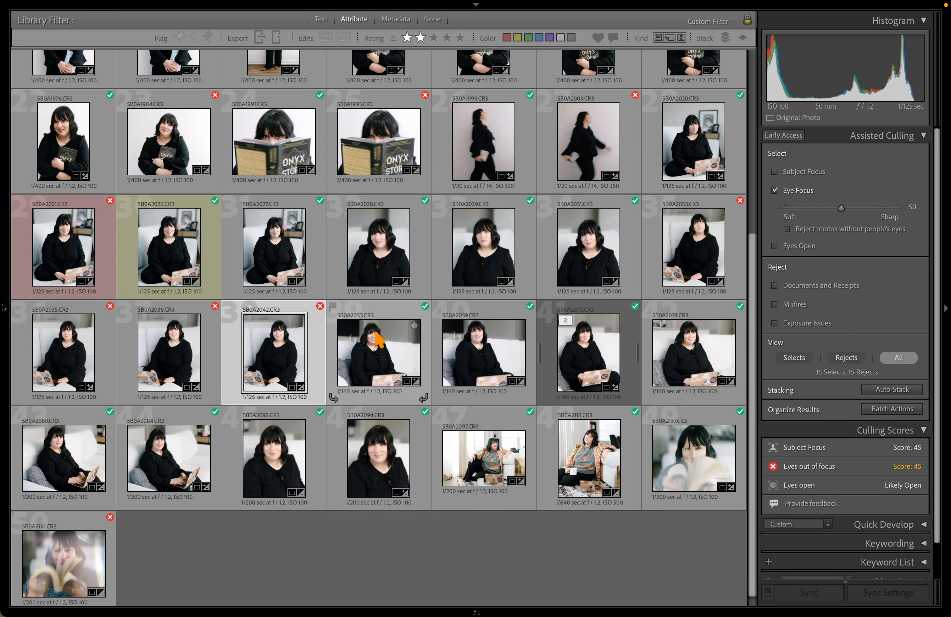
pyautogui.click(617, 275)
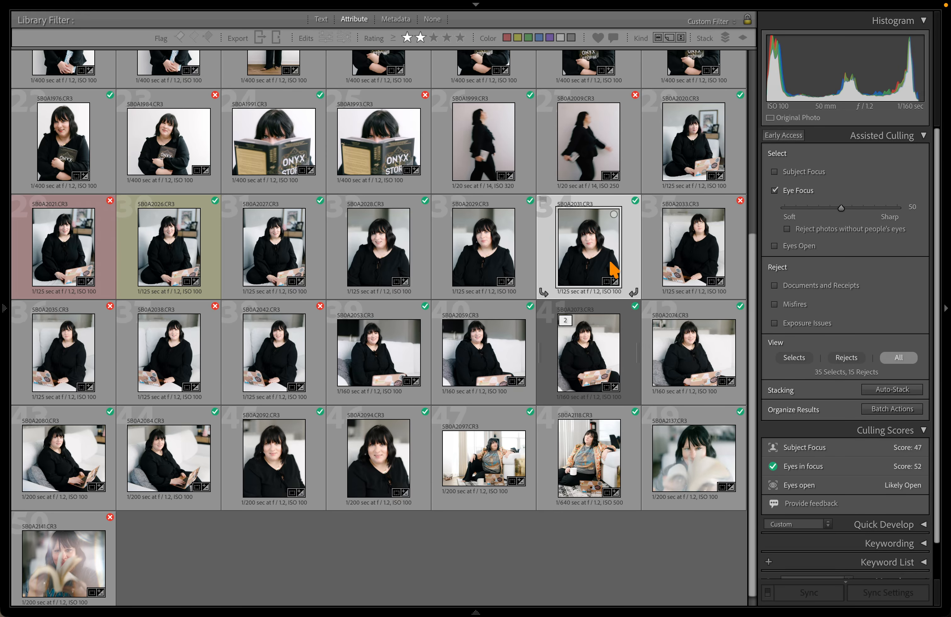
pyautogui.click(275, 352)
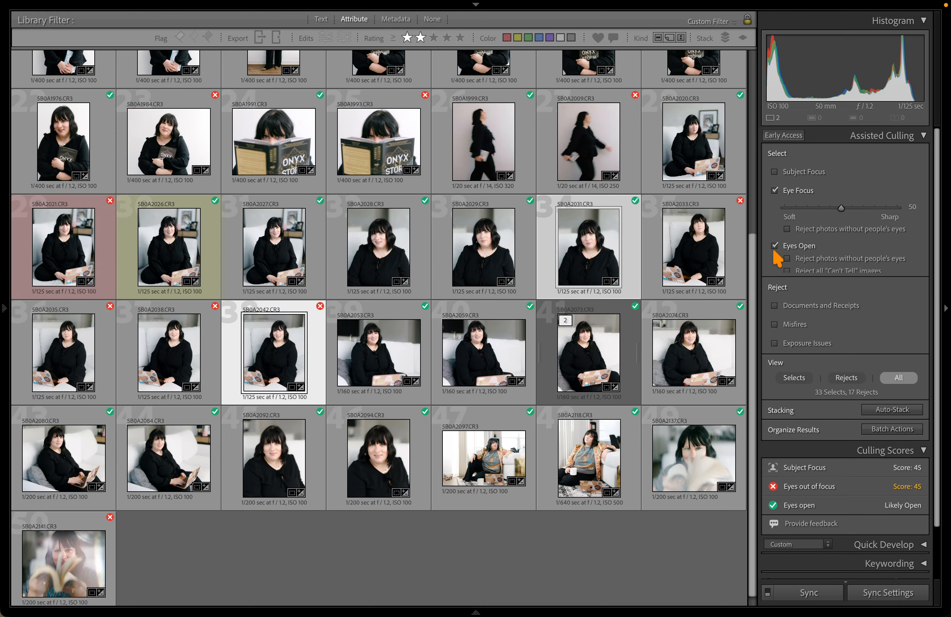
# Cull on Eye Focus and Eyes Open, then show only the 18 rejects
pyautogui.click(787, 229)
pyautogui.click(787, 259)
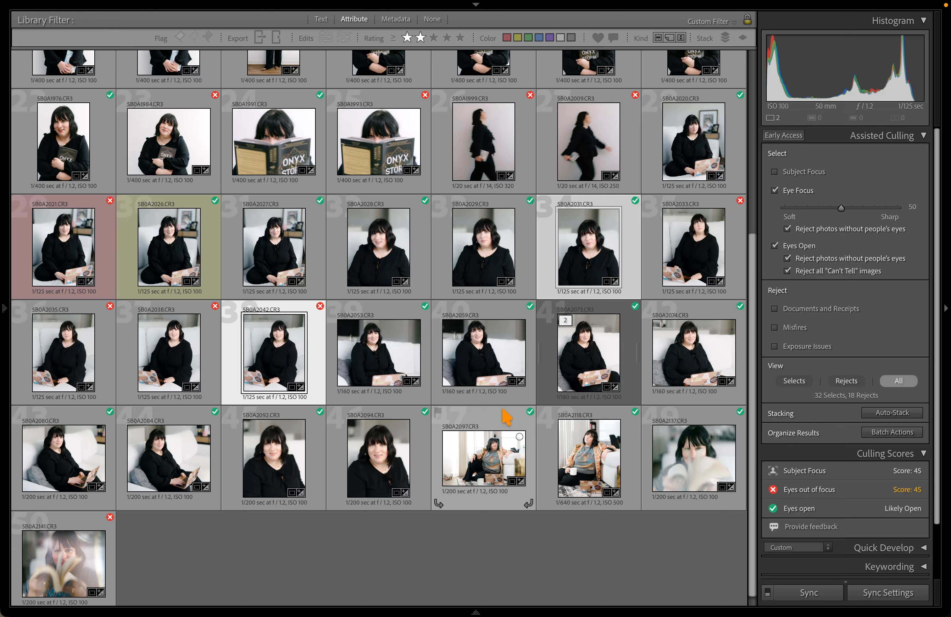
pyautogui.scroll(3, 547, 373)
pyautogui.scroll(-3, 547, 373)
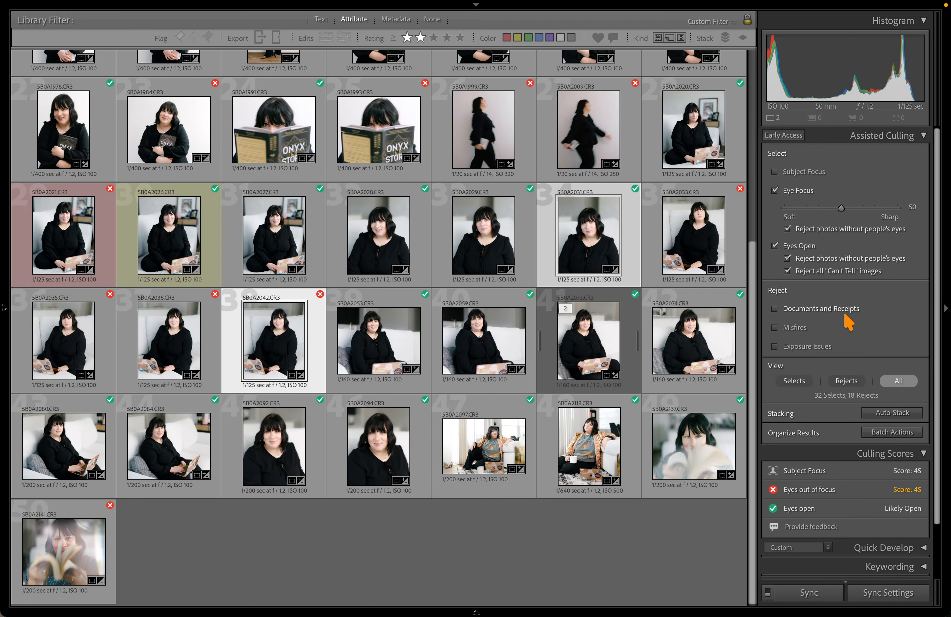
pyautogui.click(846, 381)
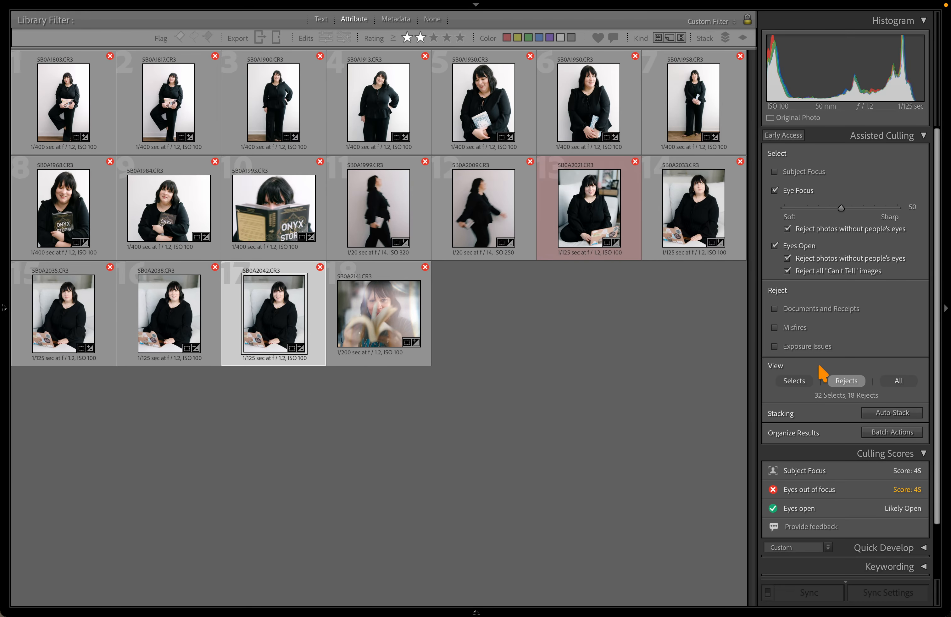
# Show all photos again and compare 5B0A2042 with 5B0A2053 side by side
pyautogui.click(896, 383)
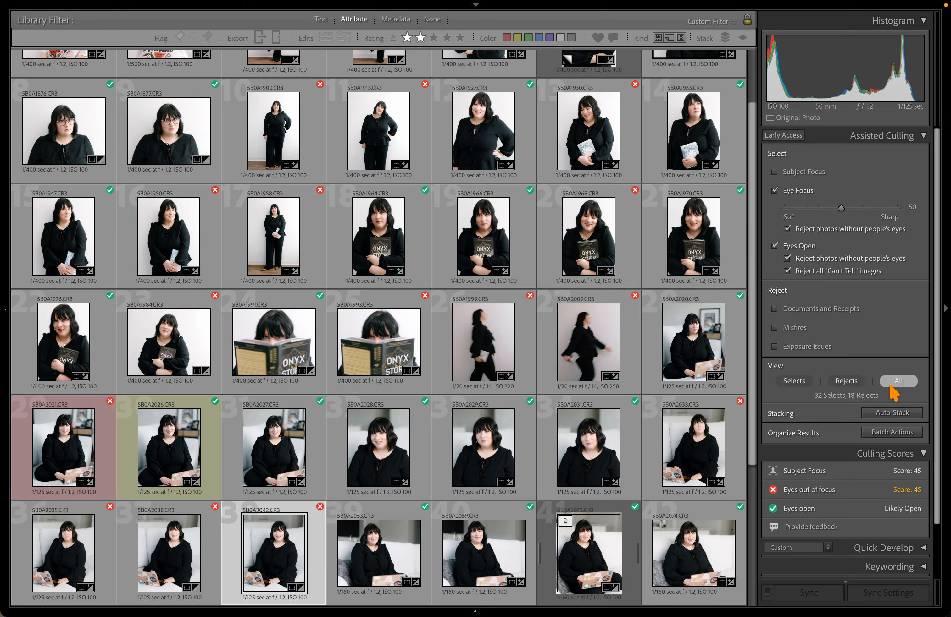
pyautogui.scroll(-3, 495, 363)
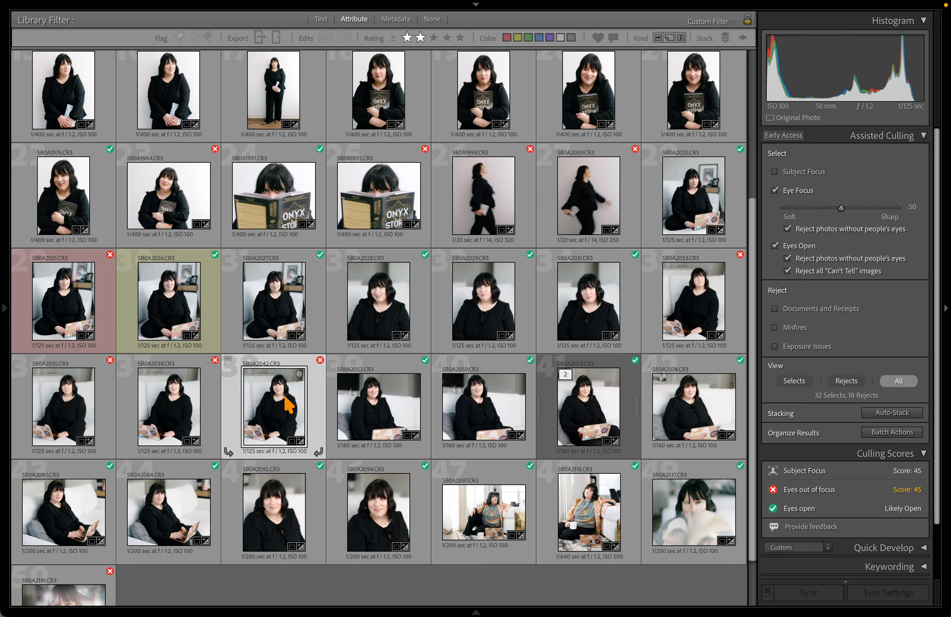
pyautogui.keyDown('shift'); pyautogui.click(384, 409); pyautogui.keyUp('shift')
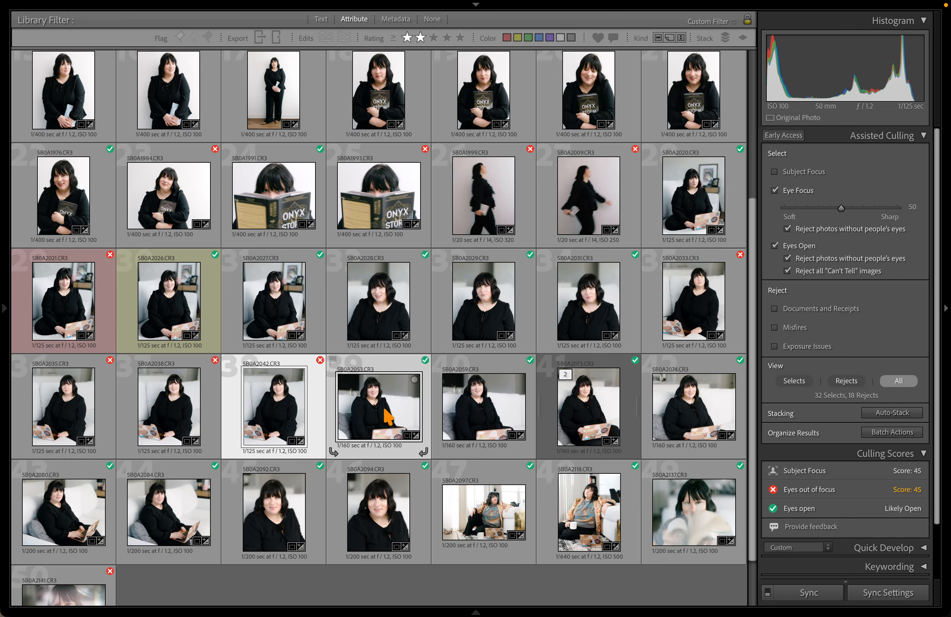
pyautogui.press('c')
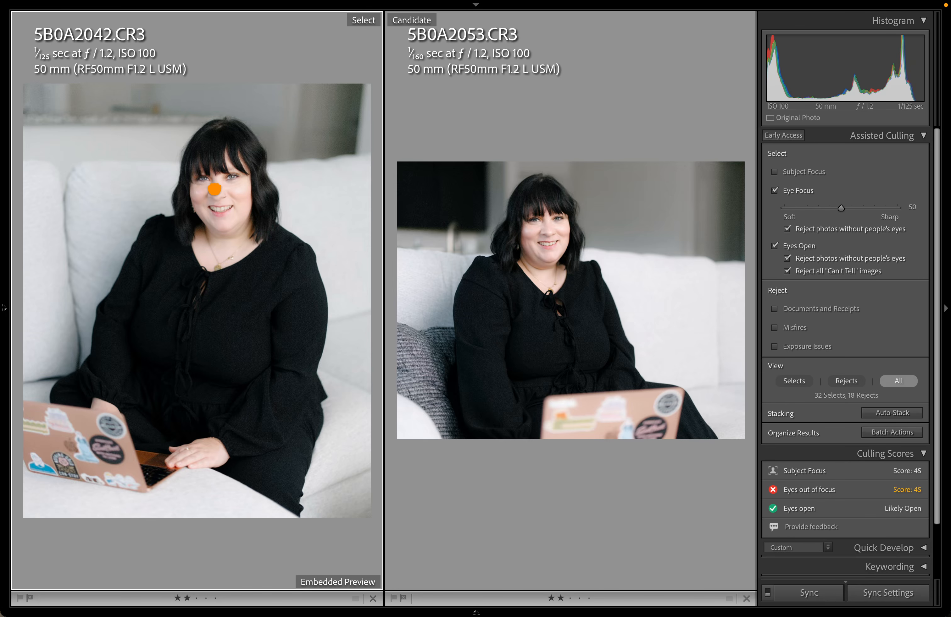
# Zoom both photos in on the faces and pan the close-ups toward the eyes
pyautogui.click(214, 189)
pyautogui.click(571, 229)
pyautogui.click(495, 194)
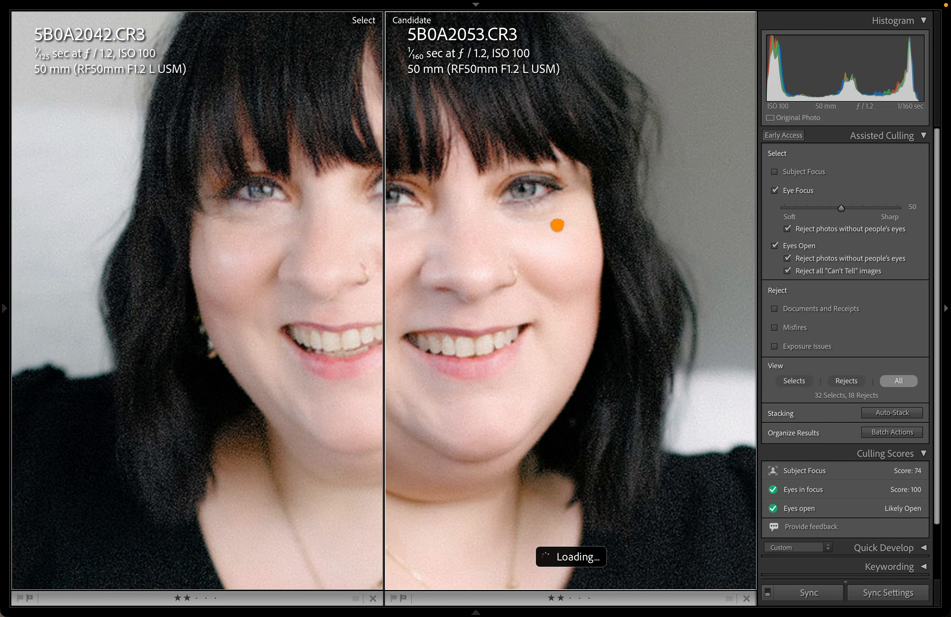
pyautogui.moveTo(557, 225); pyautogui.dragTo(547, 254)
pyautogui.moveTo(548, 255); pyautogui.dragTo(590, 271)
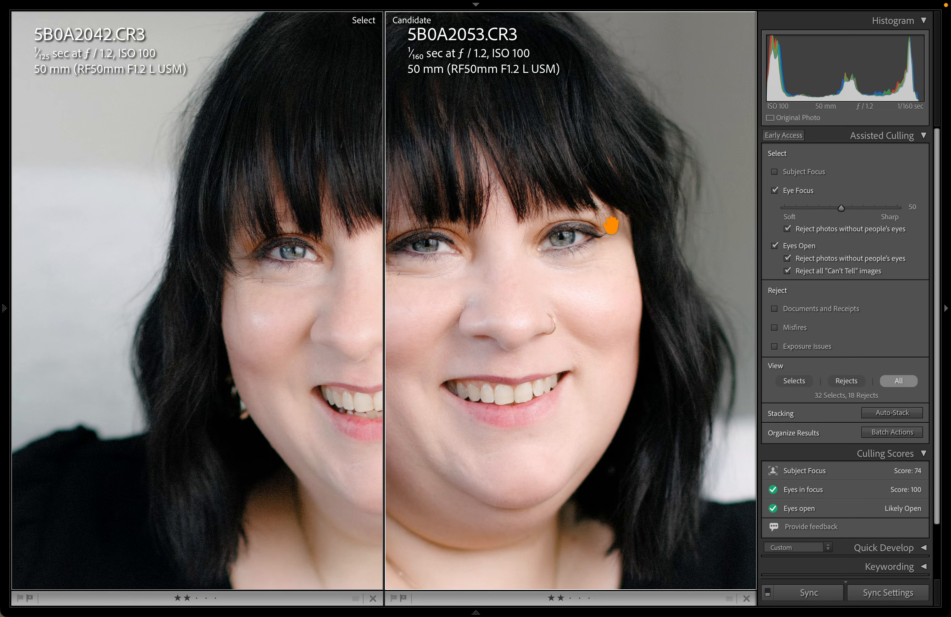
pyautogui.moveTo(528, 260); pyautogui.dragTo(361, 250)
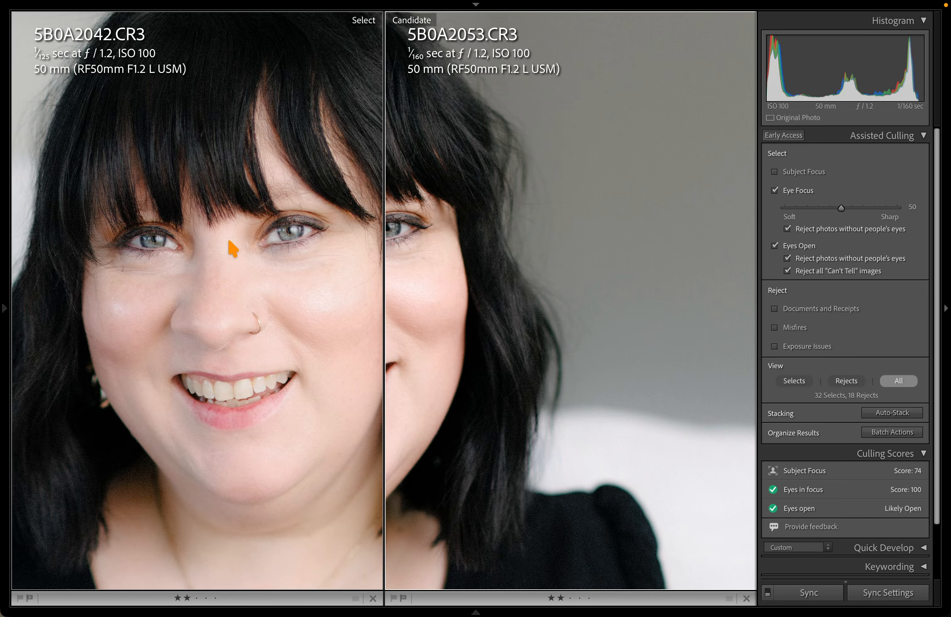
# Make 5B0A2042 active and zoom both photos to 200% on the eyes via the Navigator
pyautogui.click(282, 245)
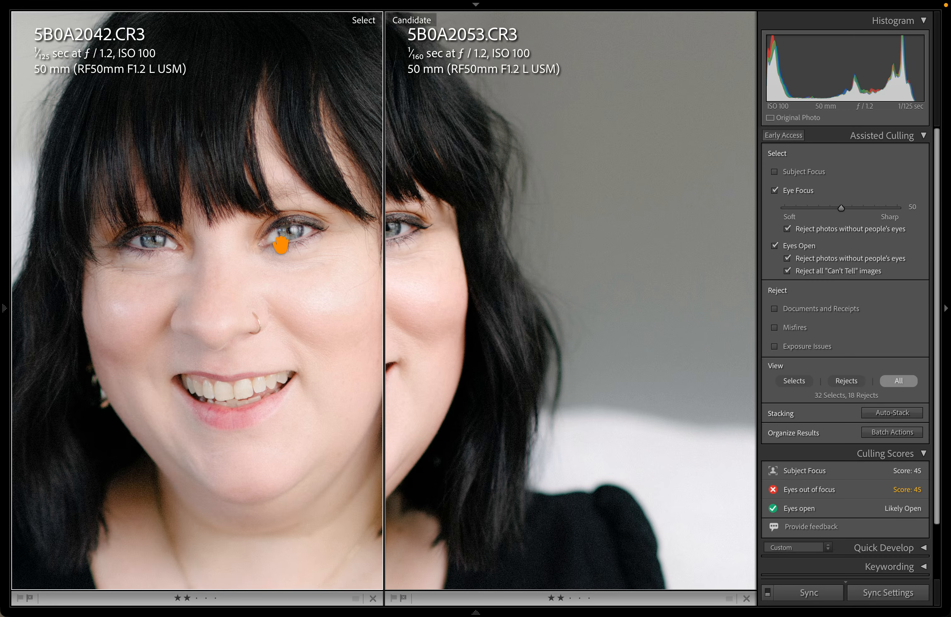
pyautogui.click(6, 93)
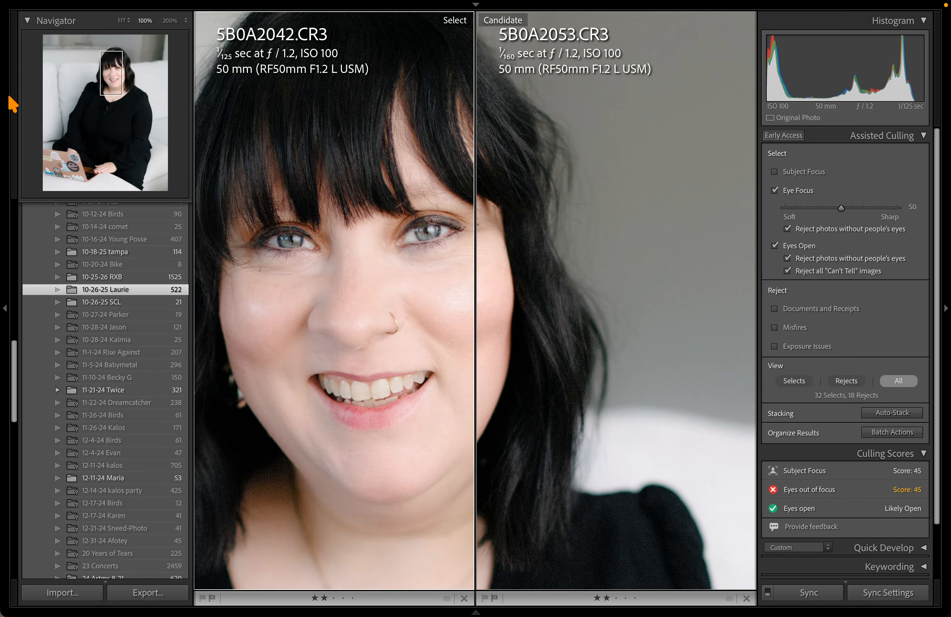
pyautogui.click(171, 27)
pyautogui.click(170, 20)
pyautogui.click(346, 206)
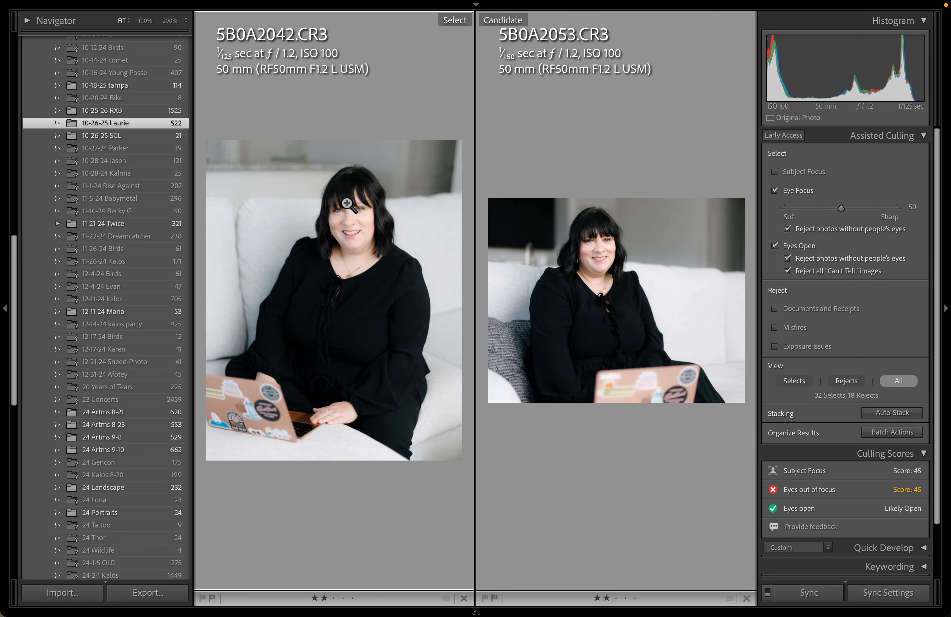
pyautogui.click(346, 205)
pyautogui.click(5, 218)
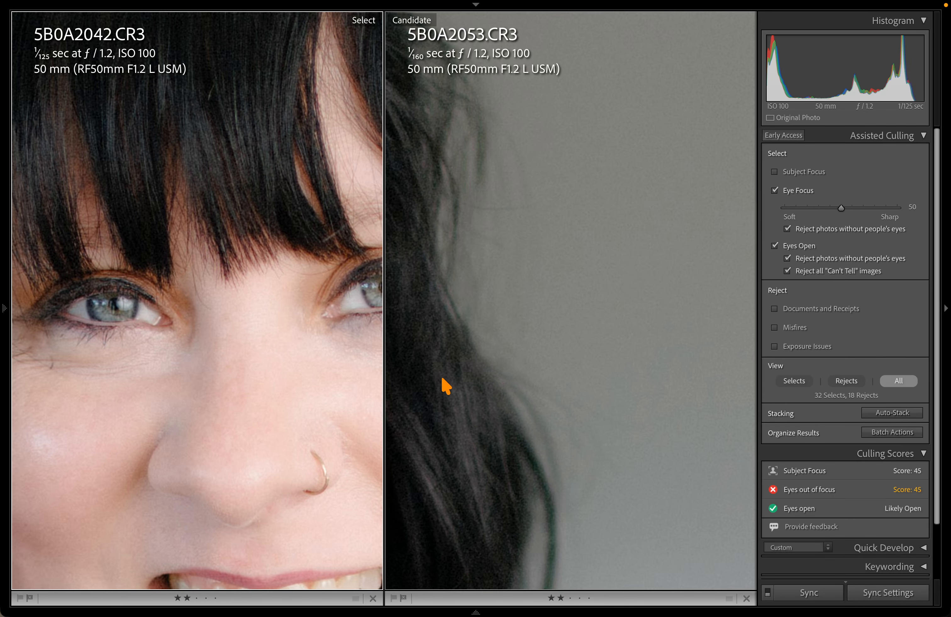
pyautogui.moveTo(389, 371); pyautogui.dragTo(639, 289)
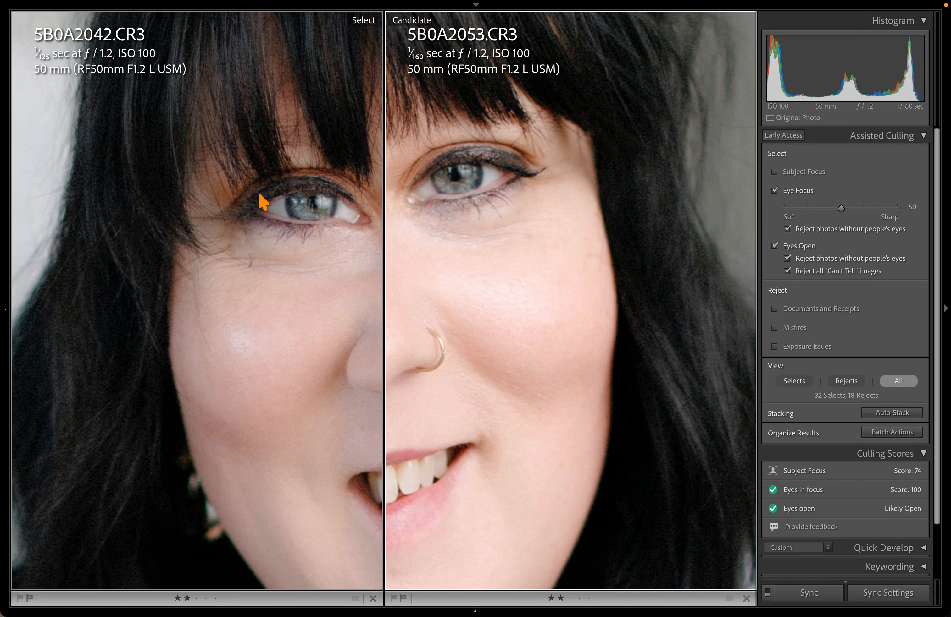
# Pan across both faces to judge eye sharpness, then zoom back out to fit
pyautogui.click(314, 196)
pyautogui.click(536, 201)
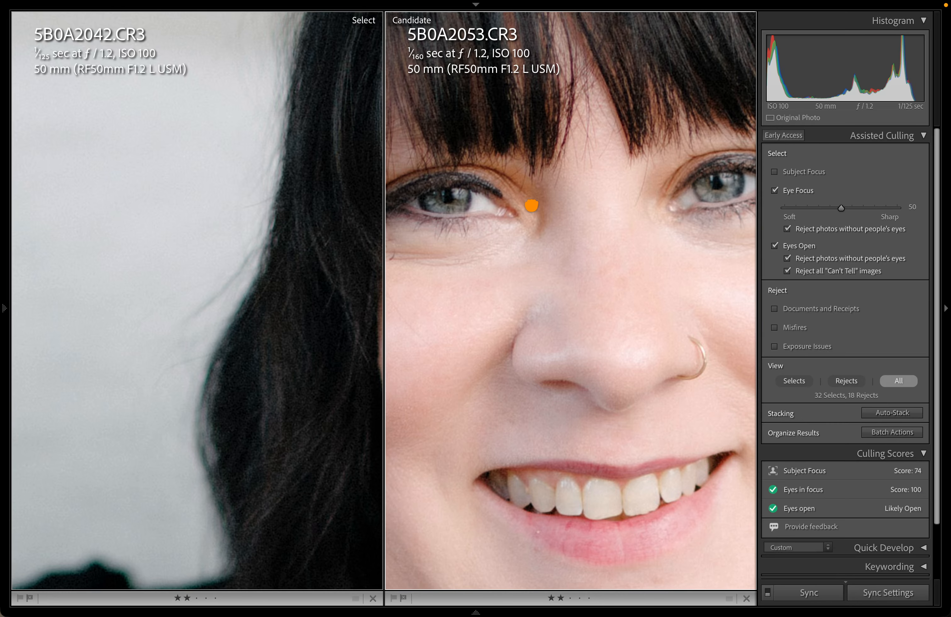
pyautogui.moveTo(531, 206); pyautogui.dragTo(75, 221)
pyautogui.moveTo(202, 282); pyautogui.dragTo(8, 276)
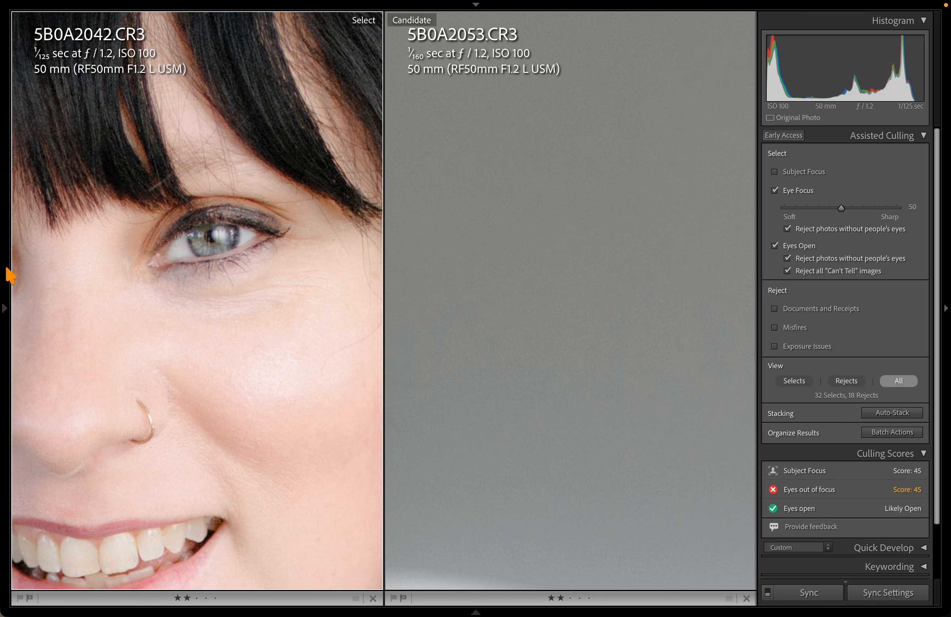
pyautogui.moveTo(148, 270); pyautogui.dragTo(515, 257)
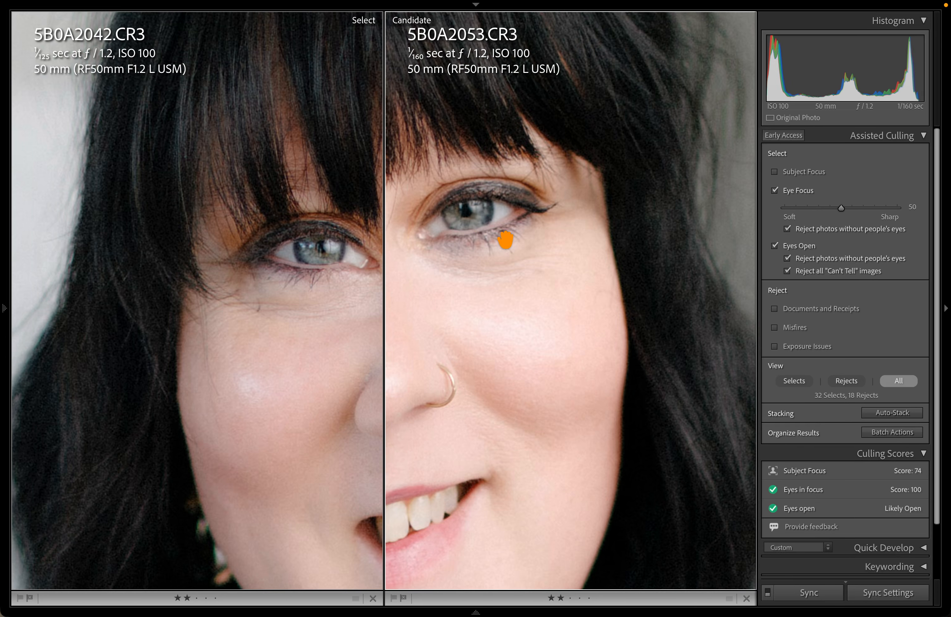
pyautogui.click(494, 247)
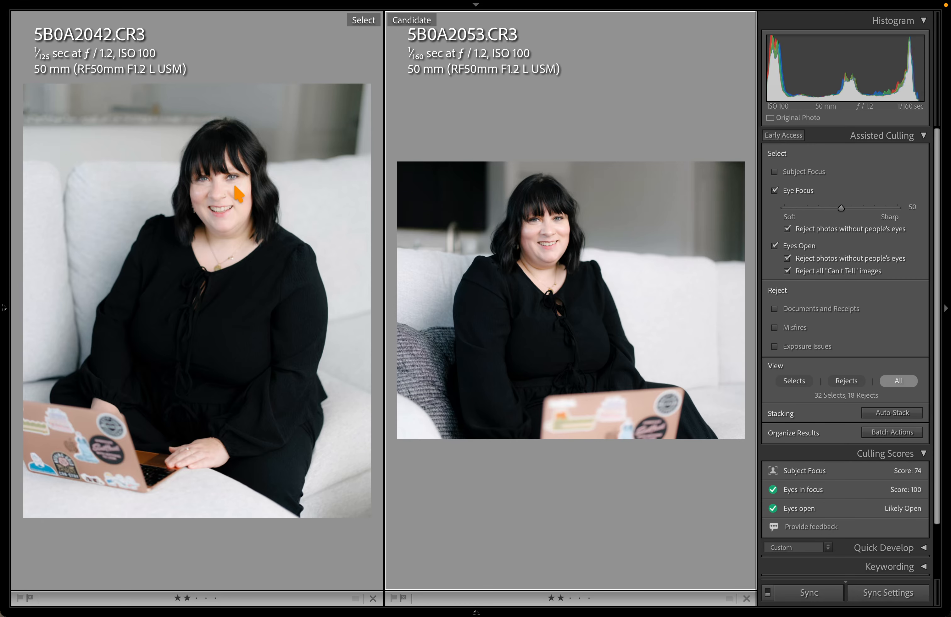
# Open 5B0A2042 alone zoomed 1:1 on its eyes, then bring up the new-mask options
pyautogui.press('g')
pyautogui.doubleClick(268, 403)
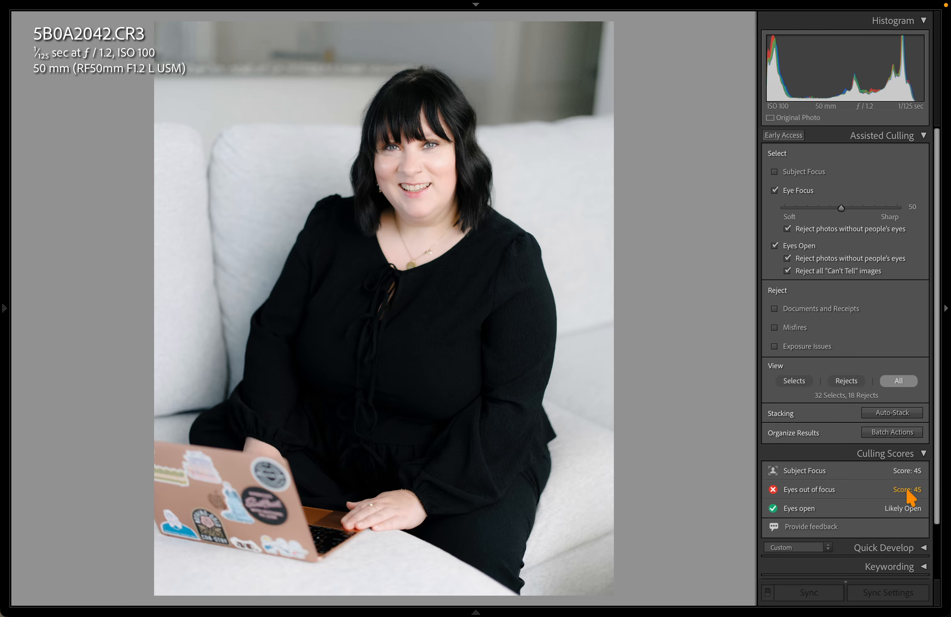
pyautogui.click(449, 158)
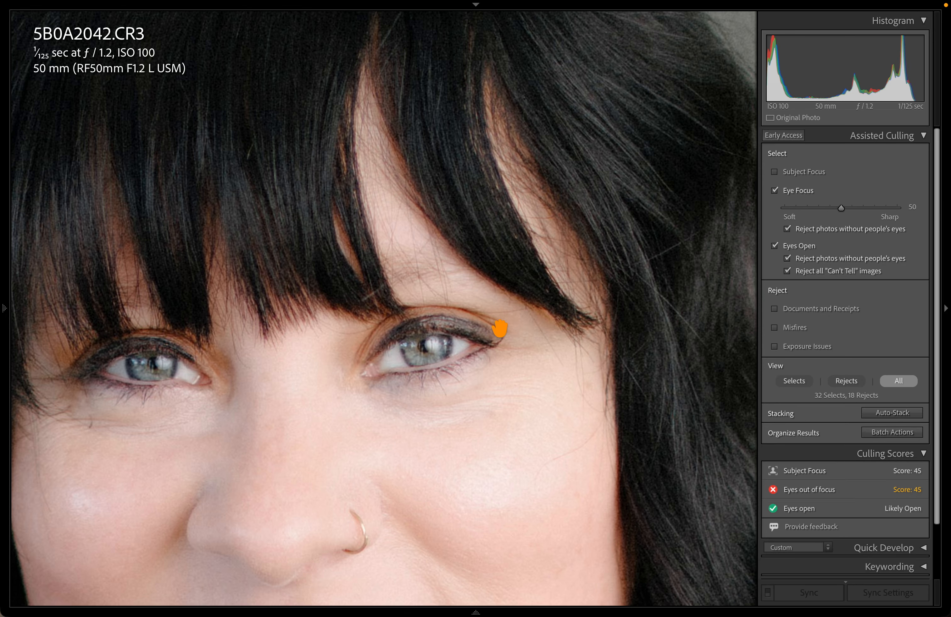
pyautogui.moveTo(420, 354); pyautogui.dragTo(514, 362)
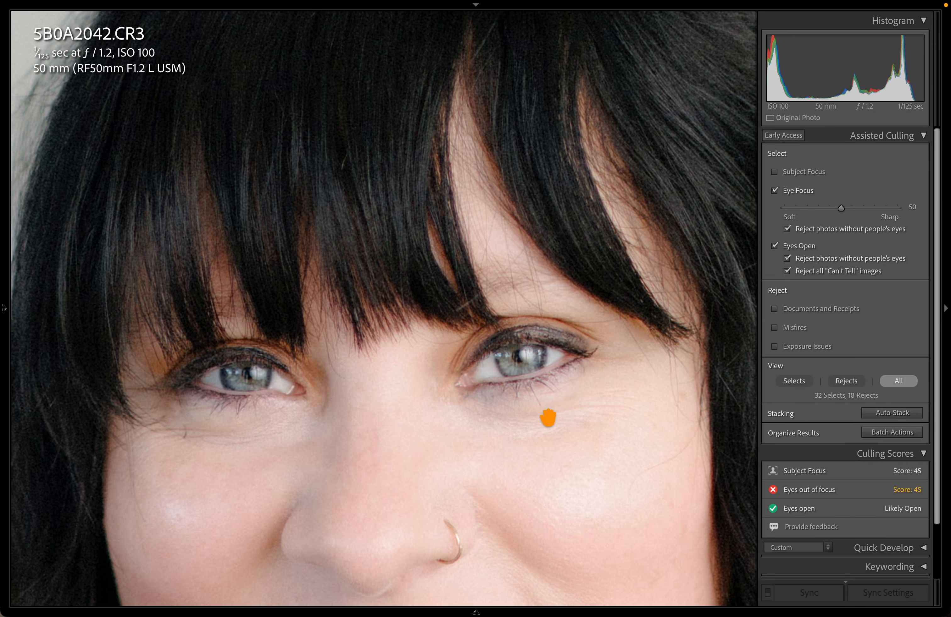
pyautogui.moveTo(547, 418); pyautogui.dragTo(466, 386)
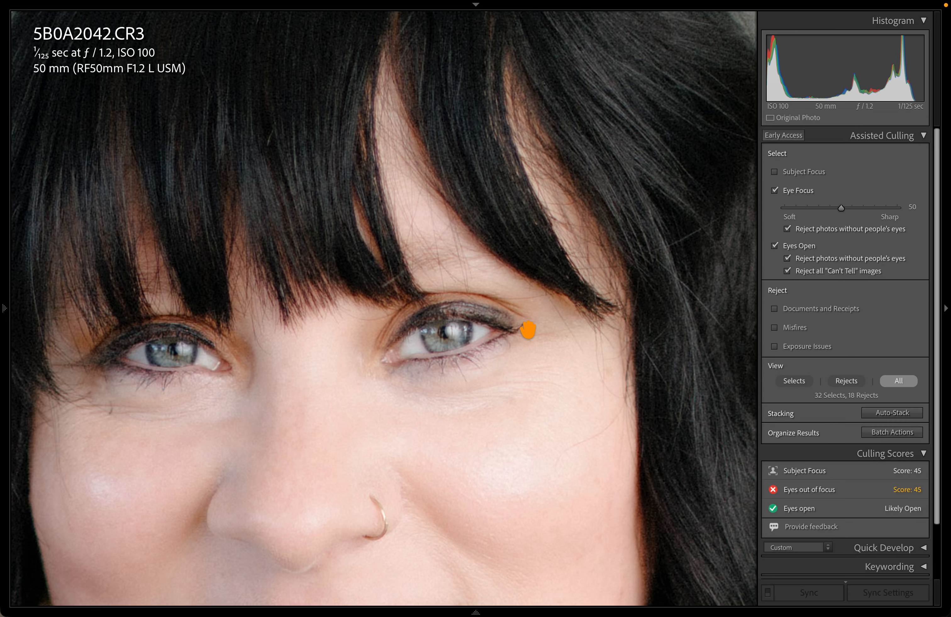
pyautogui.hotkey('shift', 'w')
pyautogui.click(666, 38)
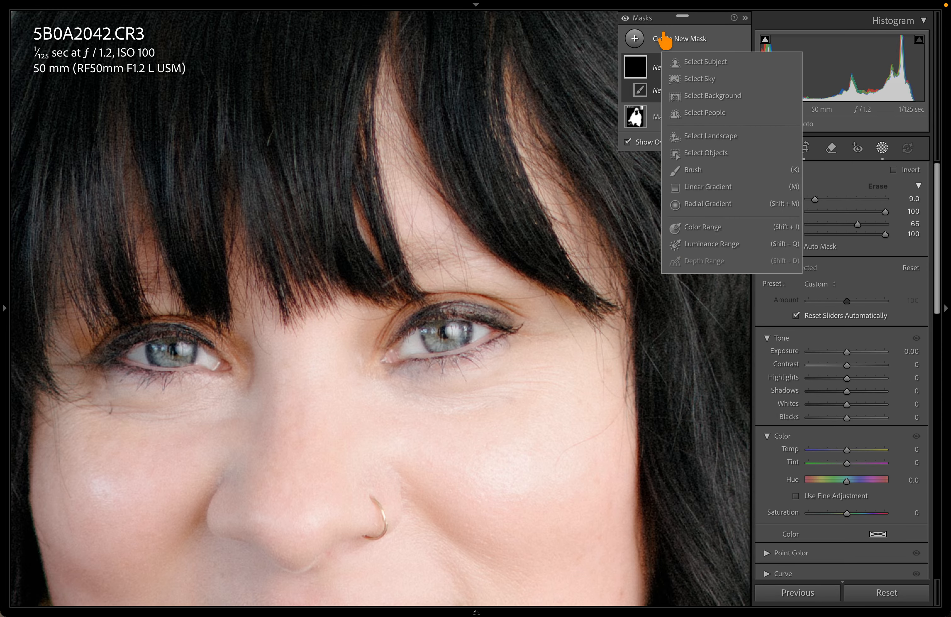
# Preview a Select People mask on Person 1, toggling Eye Sclera and Iris and Pupil, then cancel
pyautogui.click(700, 113)
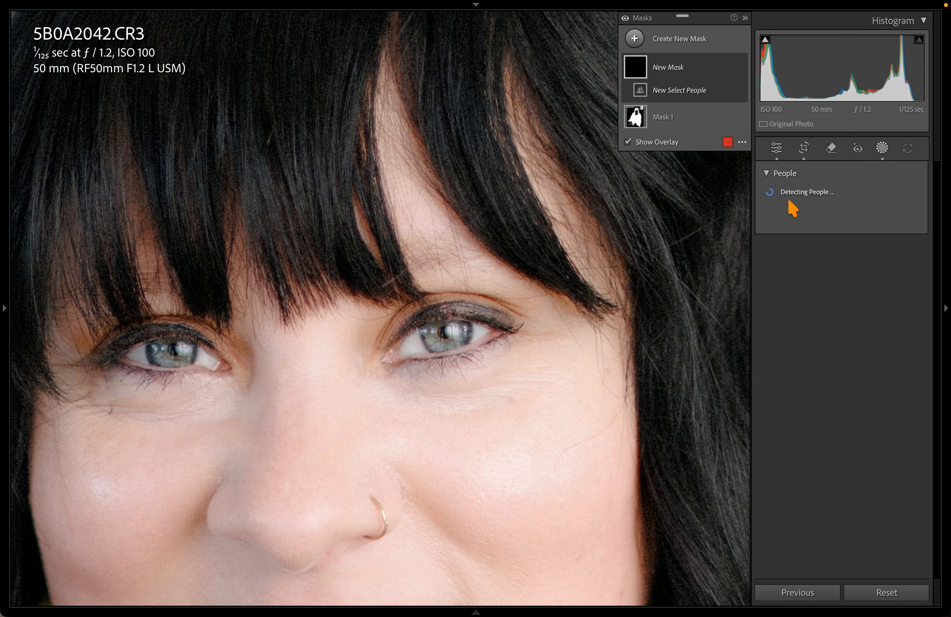
pyautogui.click(782, 203)
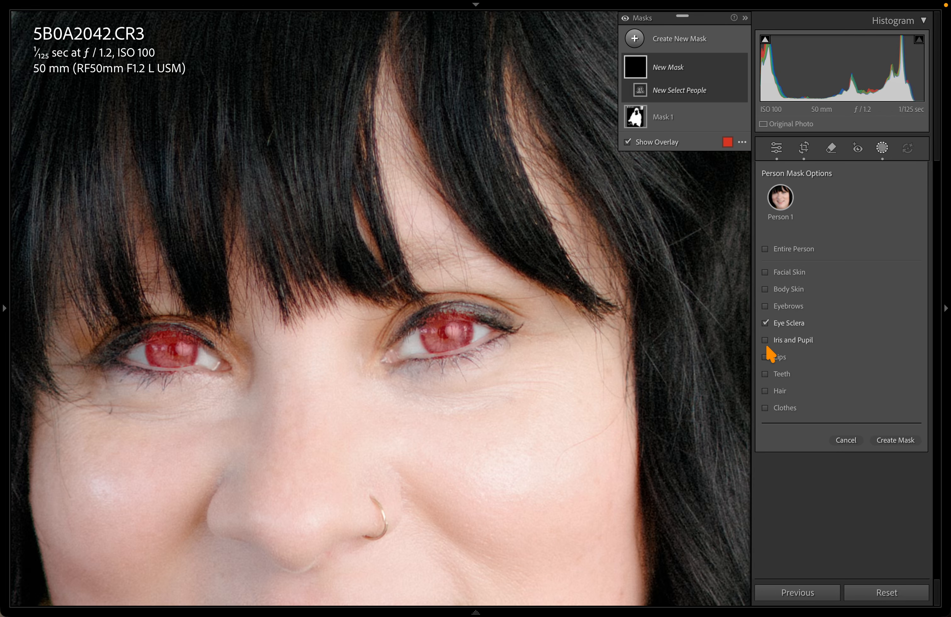
pyautogui.click(765, 342)
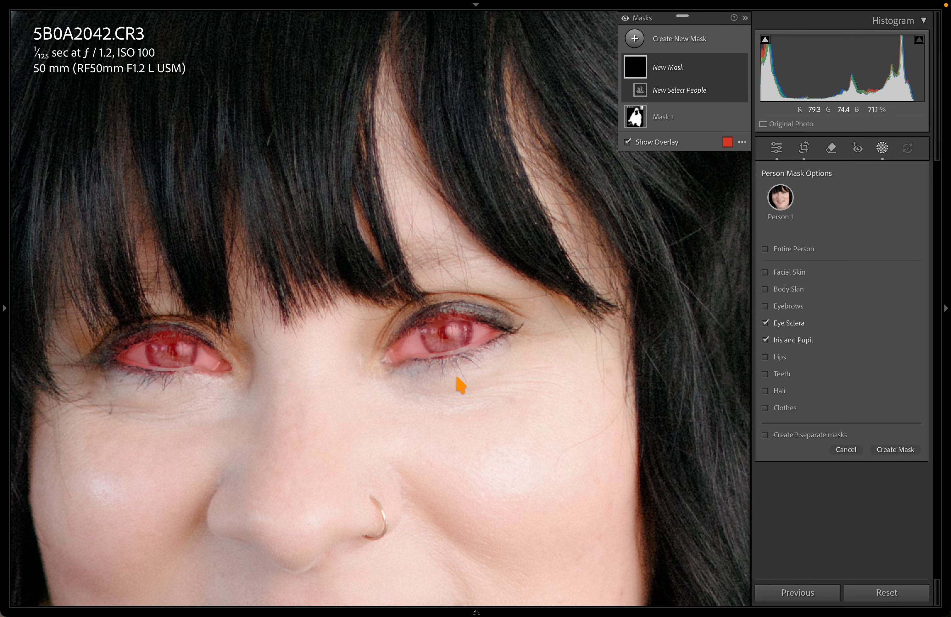
pyautogui.click(779, 341)
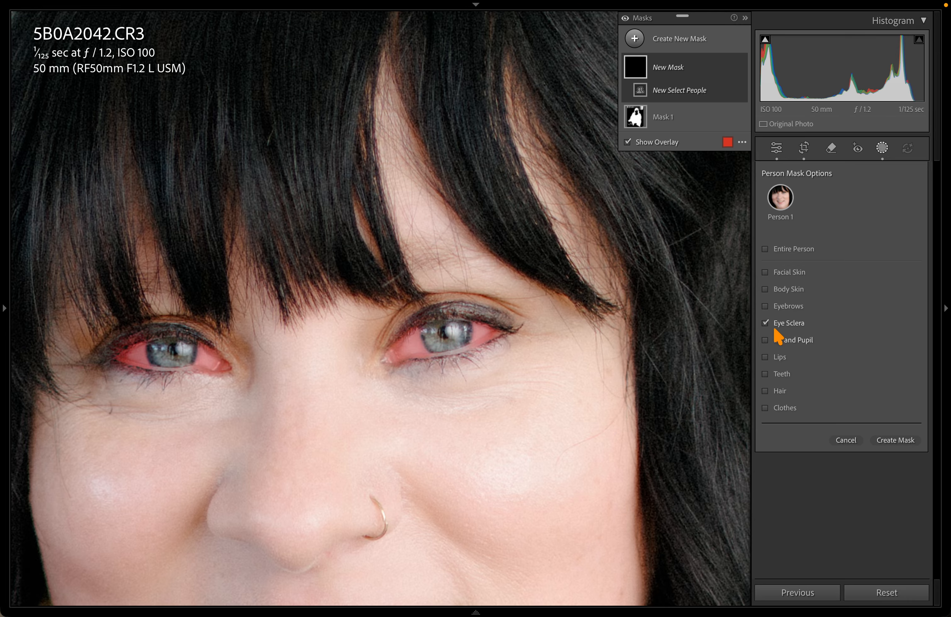
pyautogui.click(767, 324)
pyautogui.press('`')
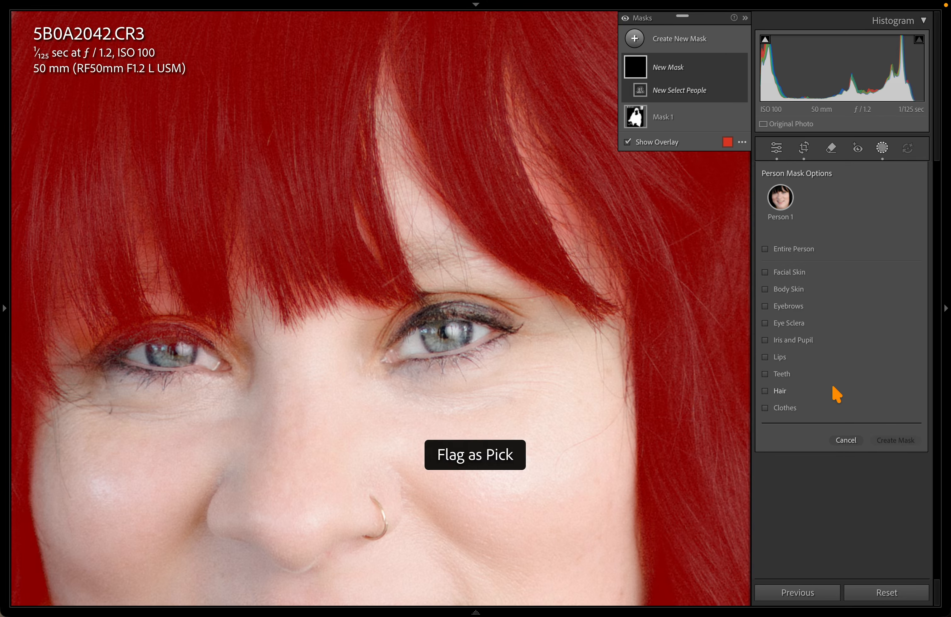
pyautogui.press('`')
pyautogui.press('Escape')
pyautogui.press('Escape')
pyautogui.click(667, 425)
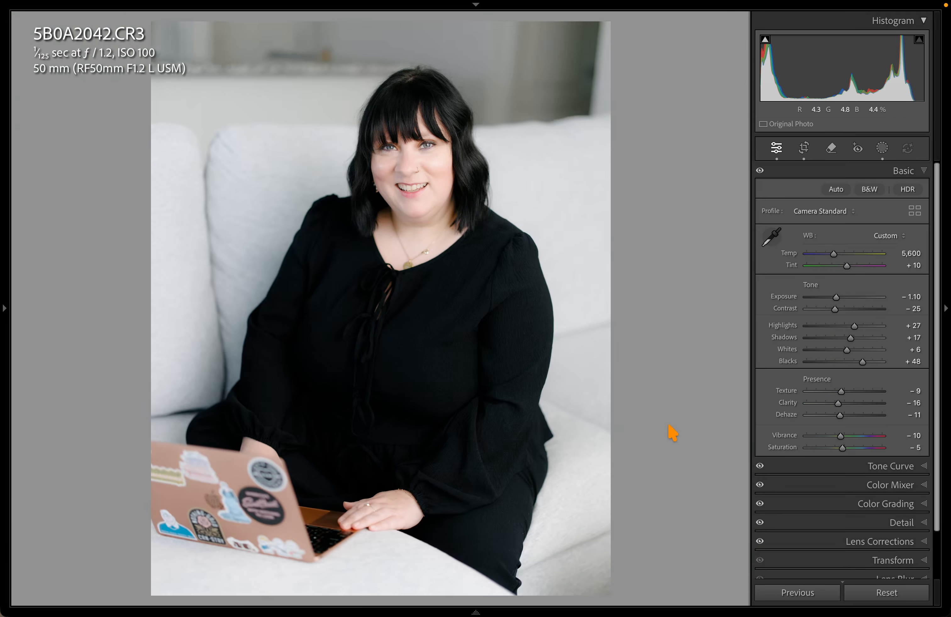
# Show the culled selects and open 5B0A2026 in Develop zoomed 1:1 on the eyes
pyautogui.press('e')
pyautogui.press('g')
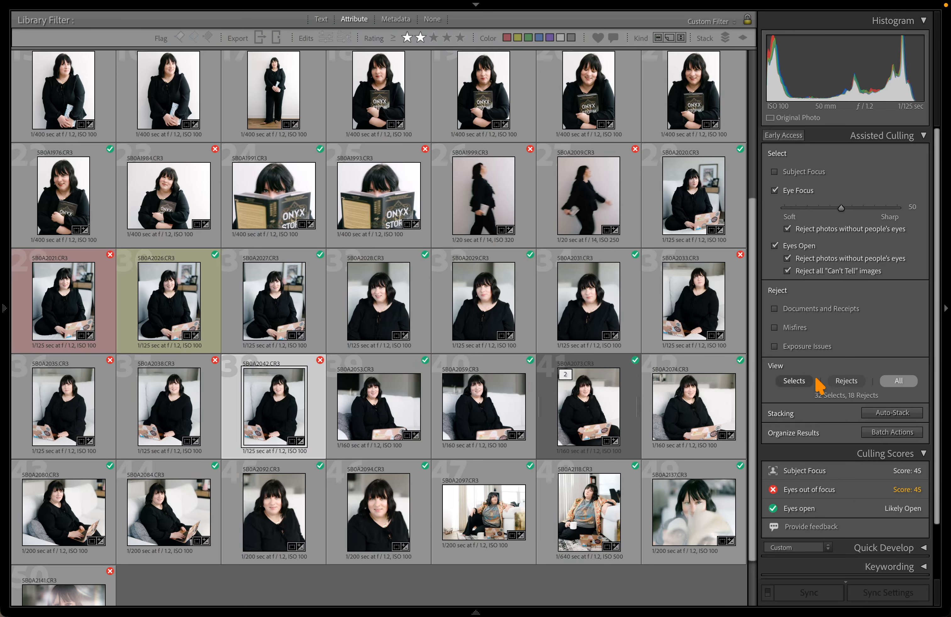
pyautogui.click(802, 381)
pyautogui.click(456, 281)
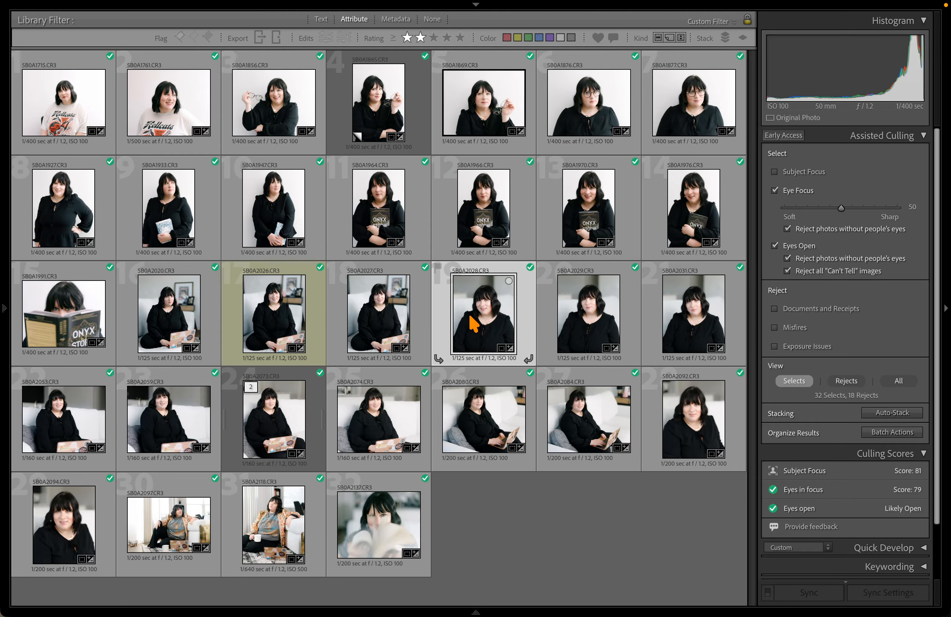
pyautogui.click(277, 317)
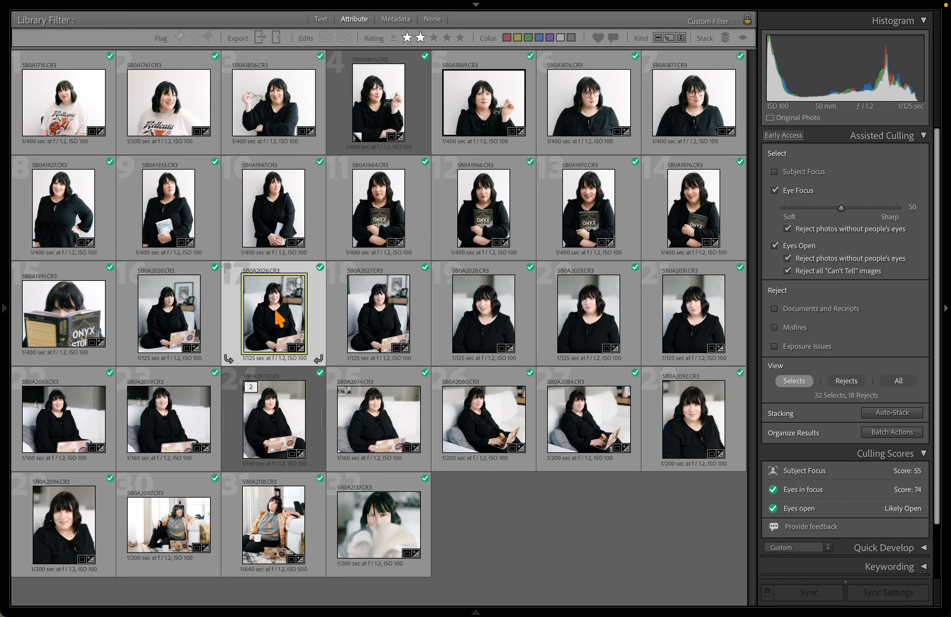
pyautogui.press('d')
pyautogui.click(381, 139)
pyautogui.moveTo(371, 128); pyautogui.dragTo(467, 278)
# Check both of 5B0A2026's eyes close up alongside its culling scores
pyautogui.press('g')
pyautogui.press('z')
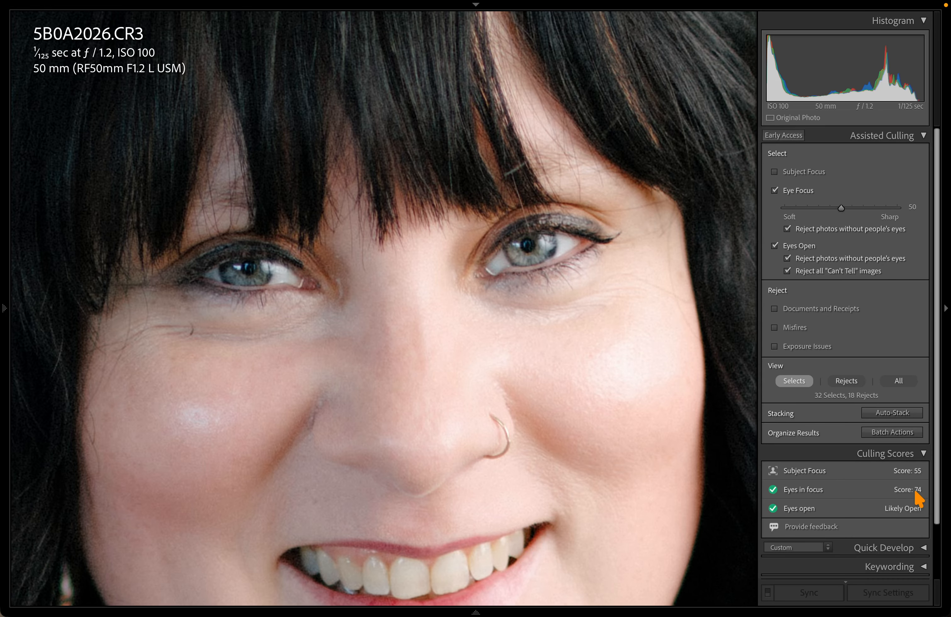
pyautogui.moveTo(391, 264); pyautogui.dragTo(433, 282)
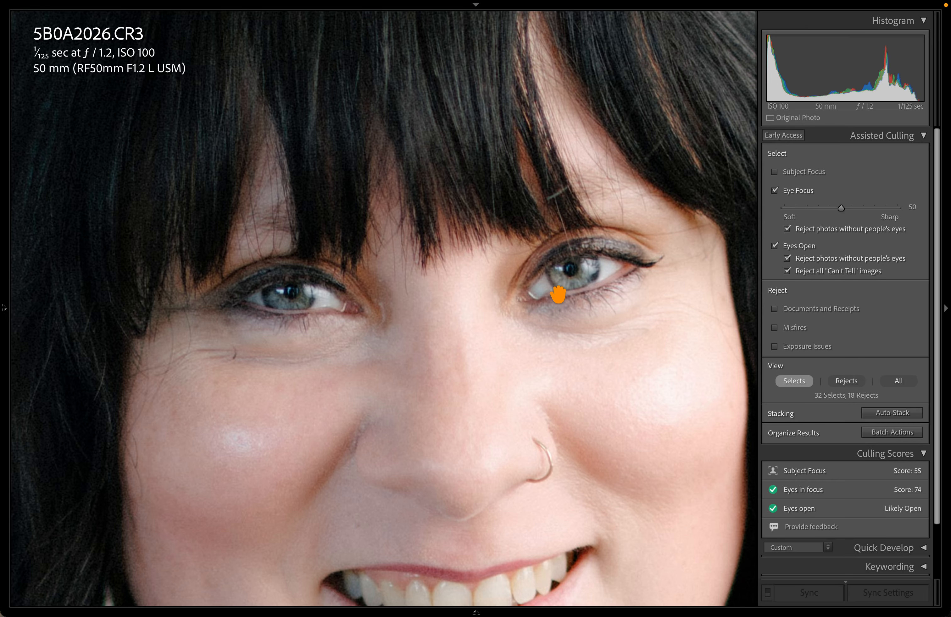
pyautogui.press('g')
pyautogui.press('z')
pyautogui.moveTo(586, 279); pyautogui.dragTo(464, 307)
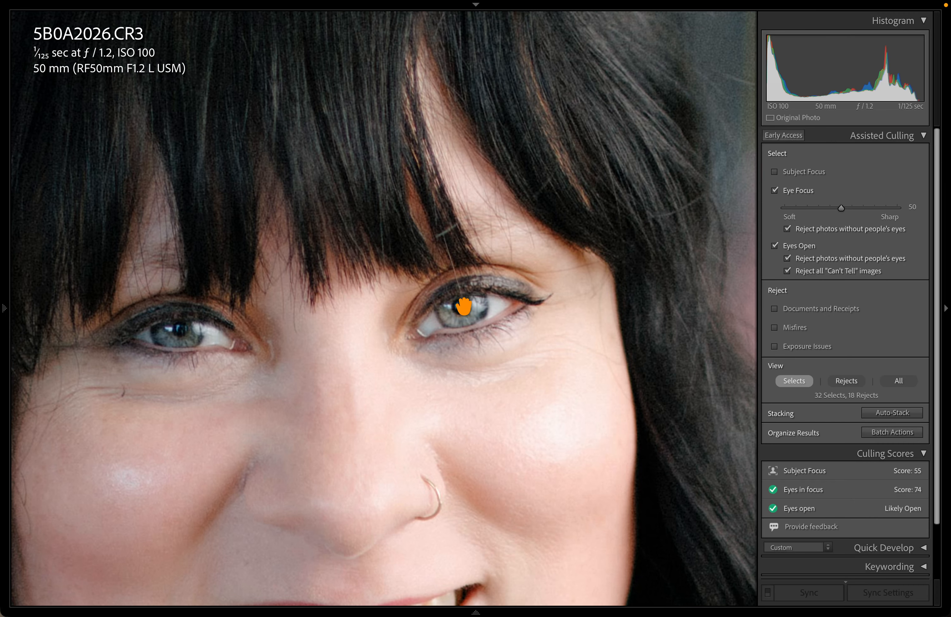
# Show only the rejects and open 5B0A2042 close up in Develop
pyautogui.press('d')
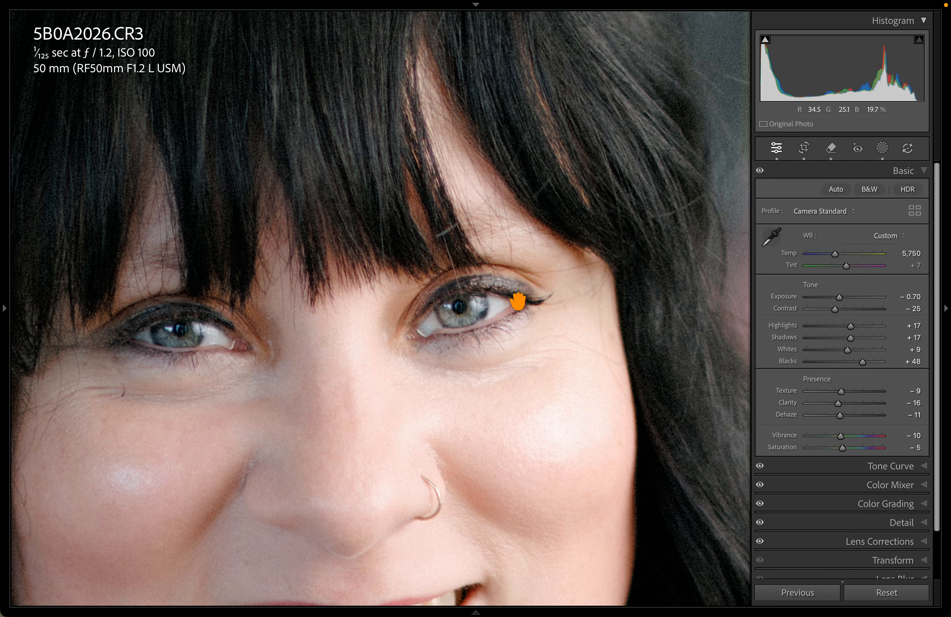
pyautogui.press('g')
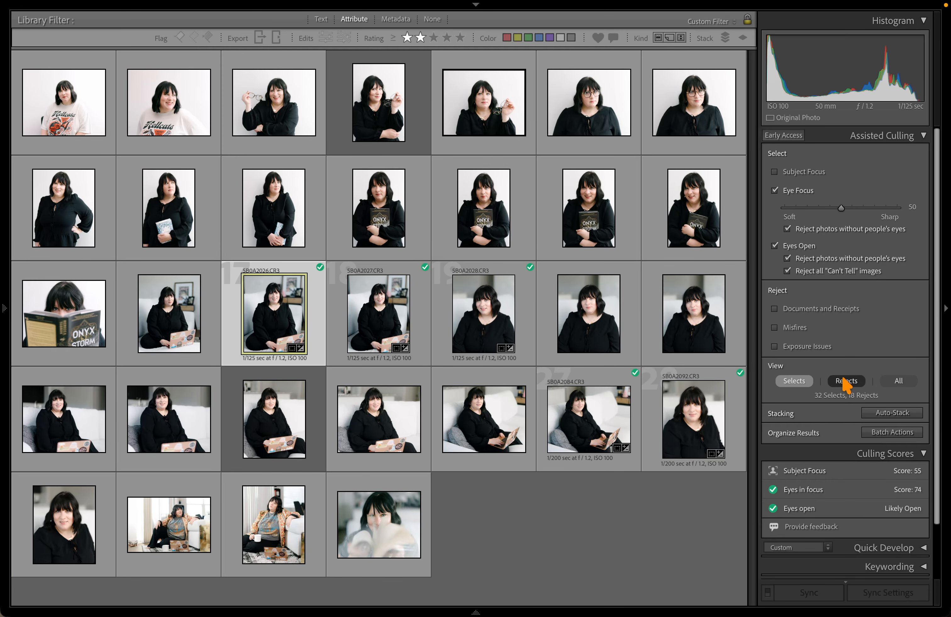
pyautogui.click(845, 382)
pyautogui.click(250, 319)
pyautogui.press('d')
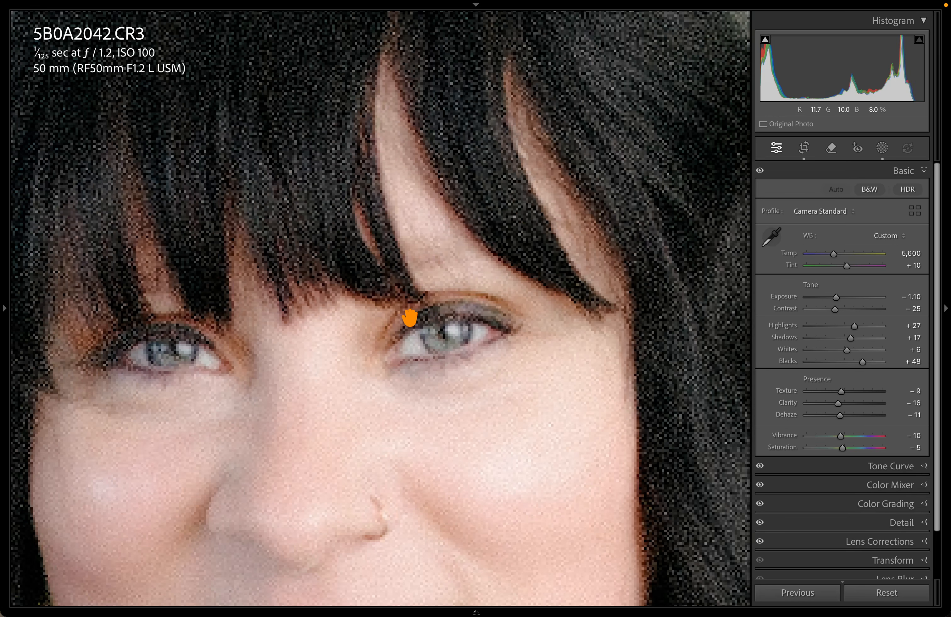
pyautogui.press('e')
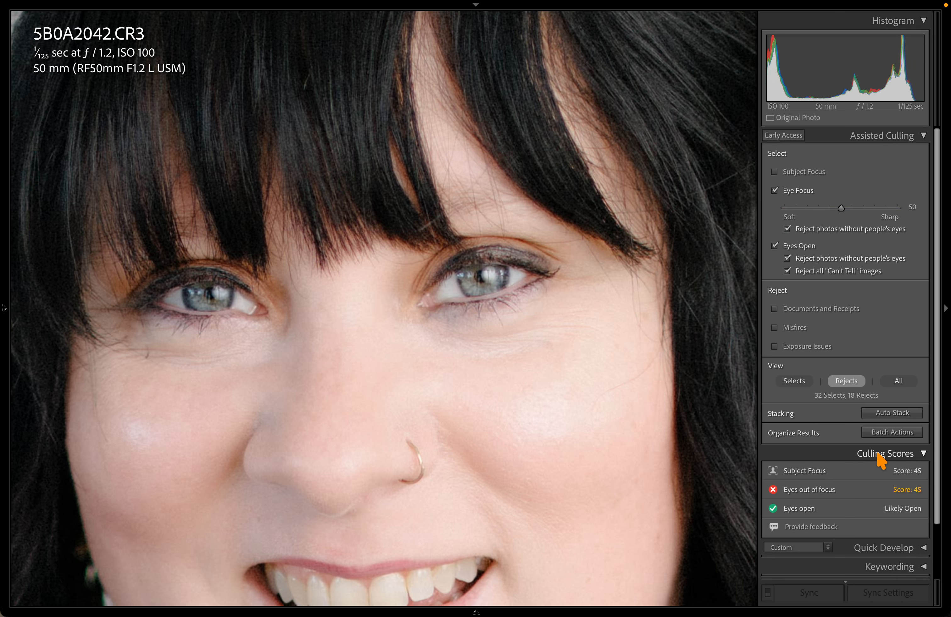
pyautogui.press('g')
pyautogui.press('d')
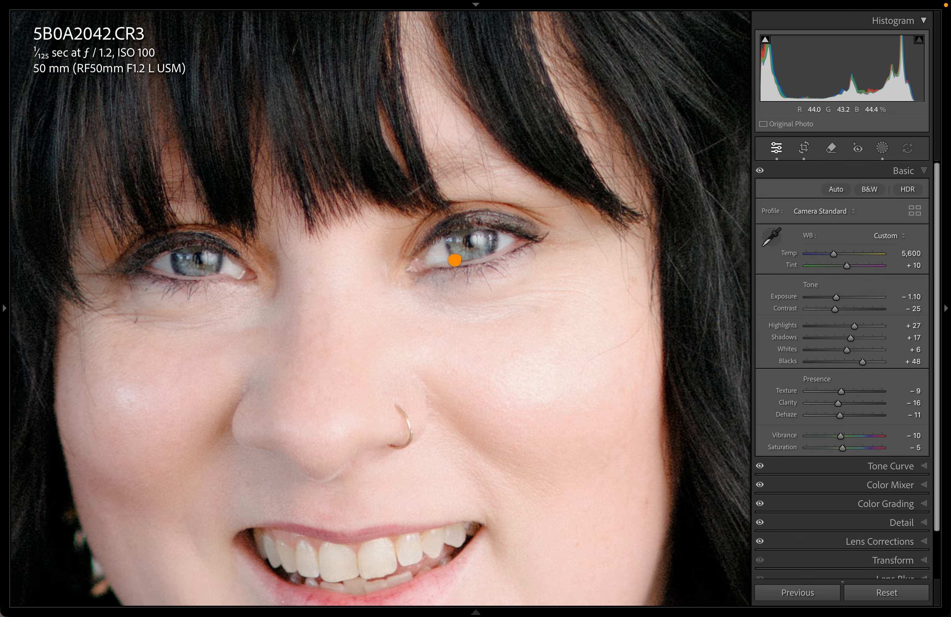
# Inspect 5B0A2042's blurry eyes, undo the accidental reset, then turn off Eye Focus culling
pyautogui.moveTo(480, 295); pyautogui.dragTo(559, 305)
pyautogui.moveTo(564, 225); pyautogui.dragTo(501, 183)
pyautogui.press('g')
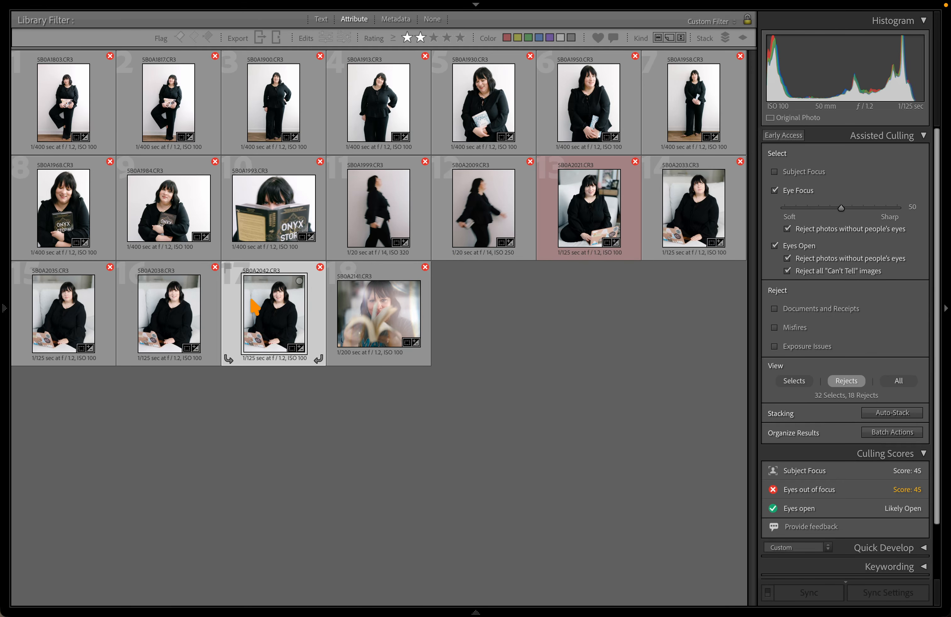
pyautogui.press('d')
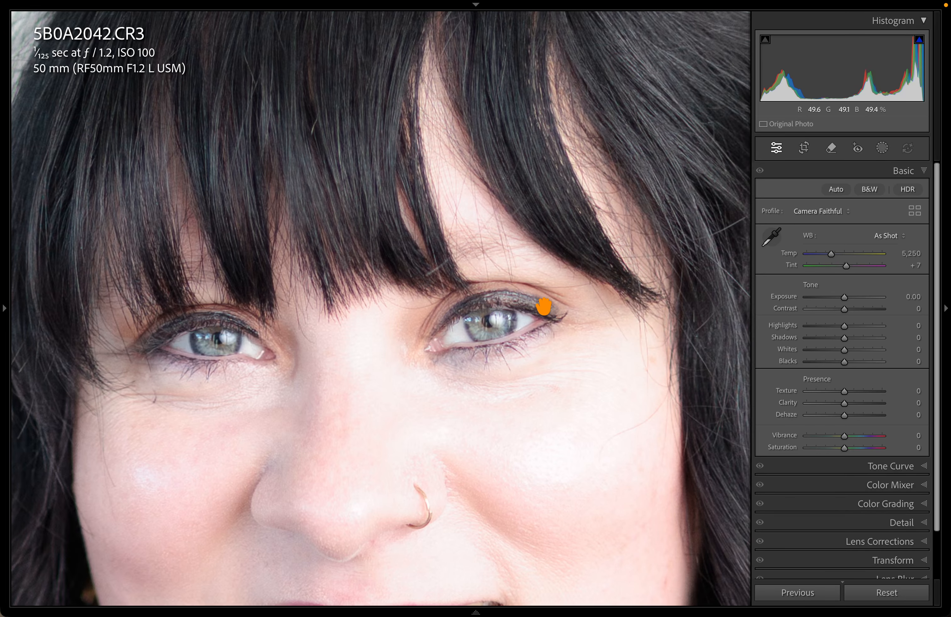
pyautogui.moveTo(375, 342); pyautogui.dragTo(172, 311)
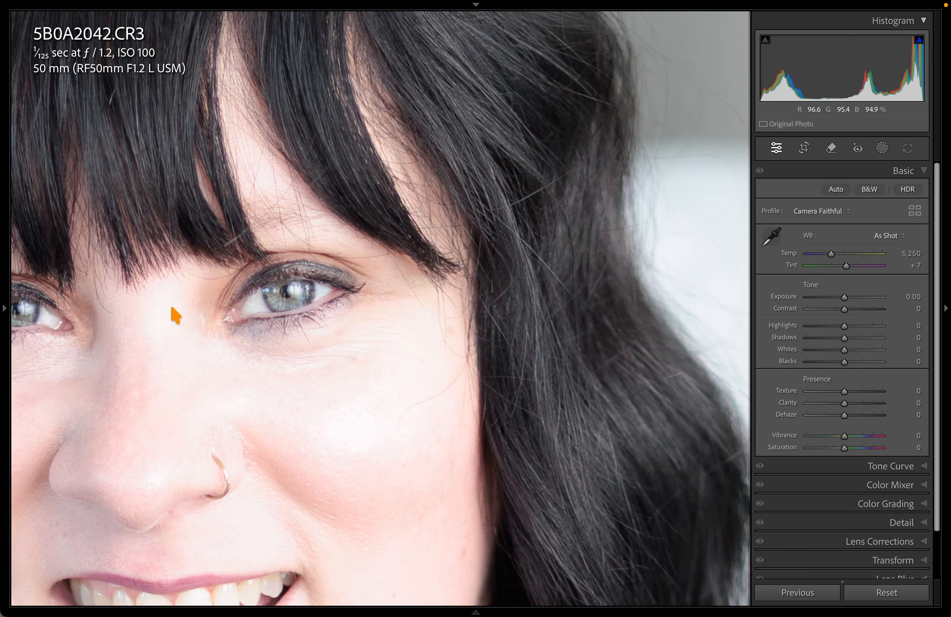
pyautogui.click(332, 269)
pyautogui.press('super+z')
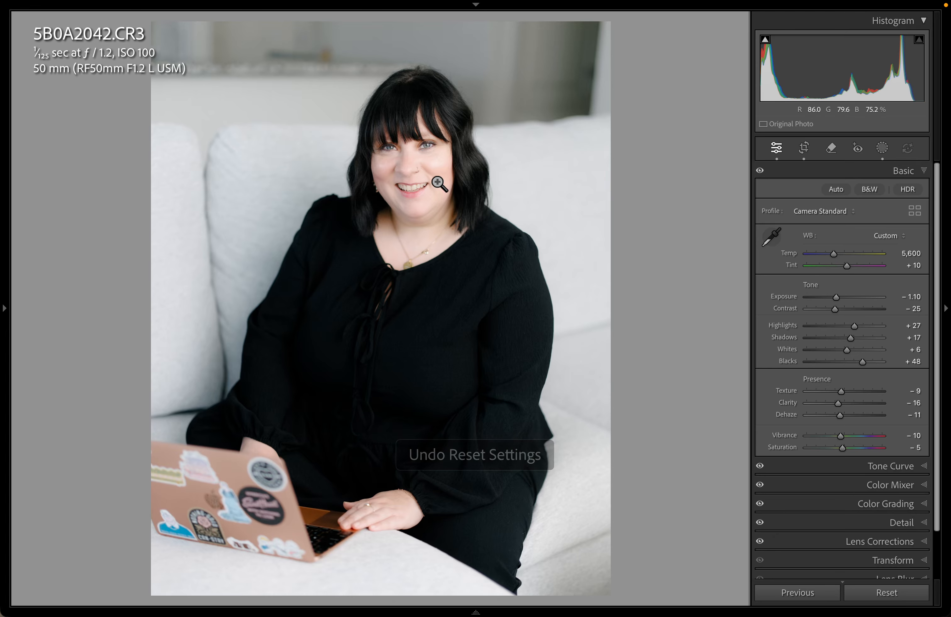
pyautogui.press('g')
pyautogui.click(781, 194)
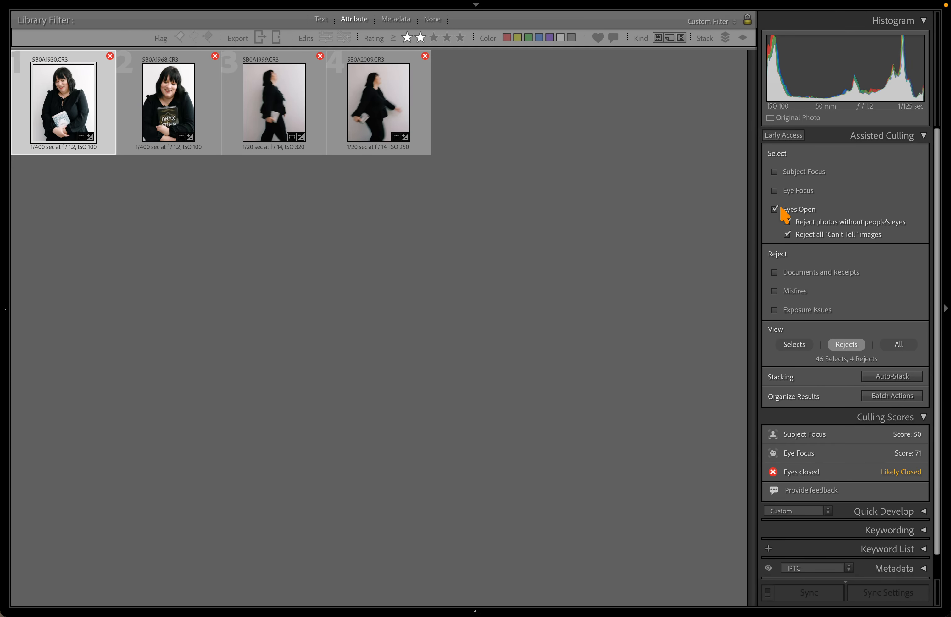
# Switch culling from Eyes Open to Misfires and view rejects 5B0A1999 and 5B0A2009 full size
pyautogui.click(781, 212)
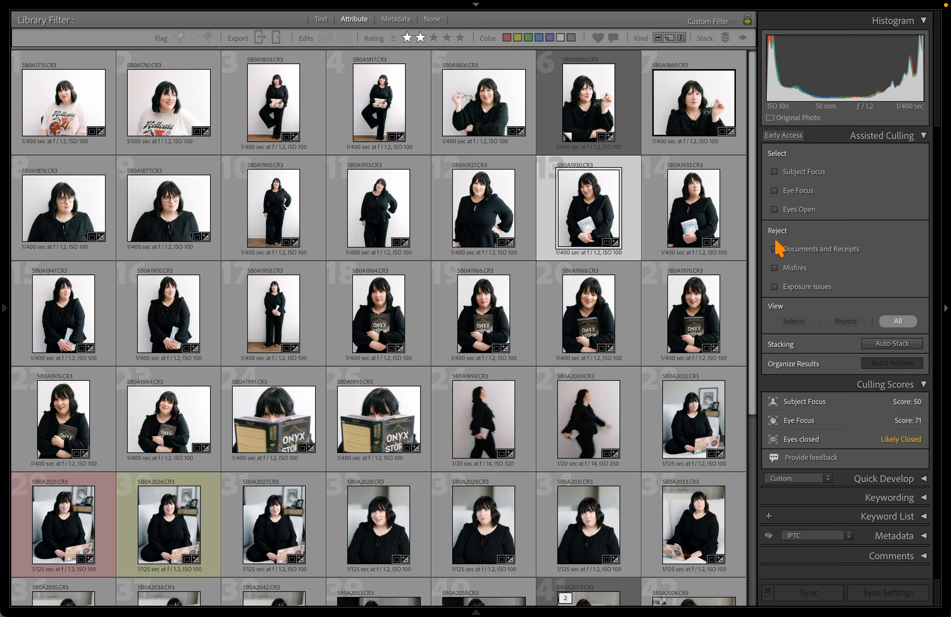
pyautogui.click(775, 268)
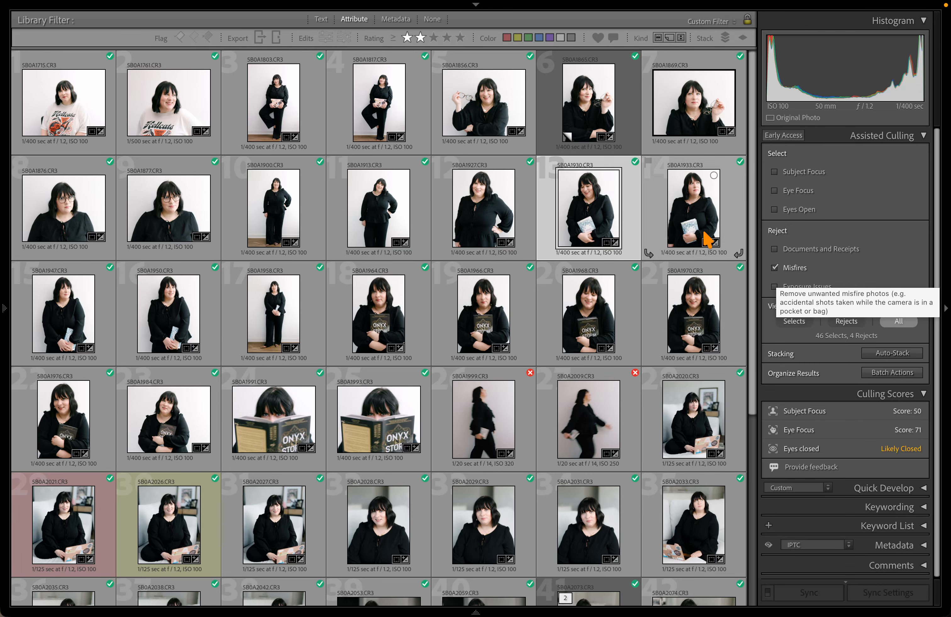
pyautogui.scroll(-5, 693, 217)
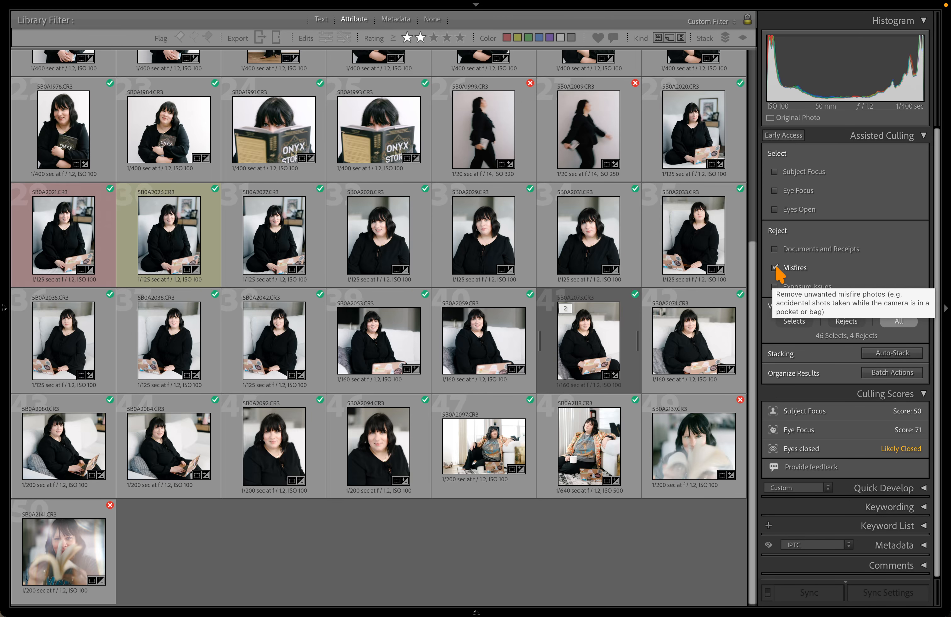
pyautogui.scroll(5, 697, 445)
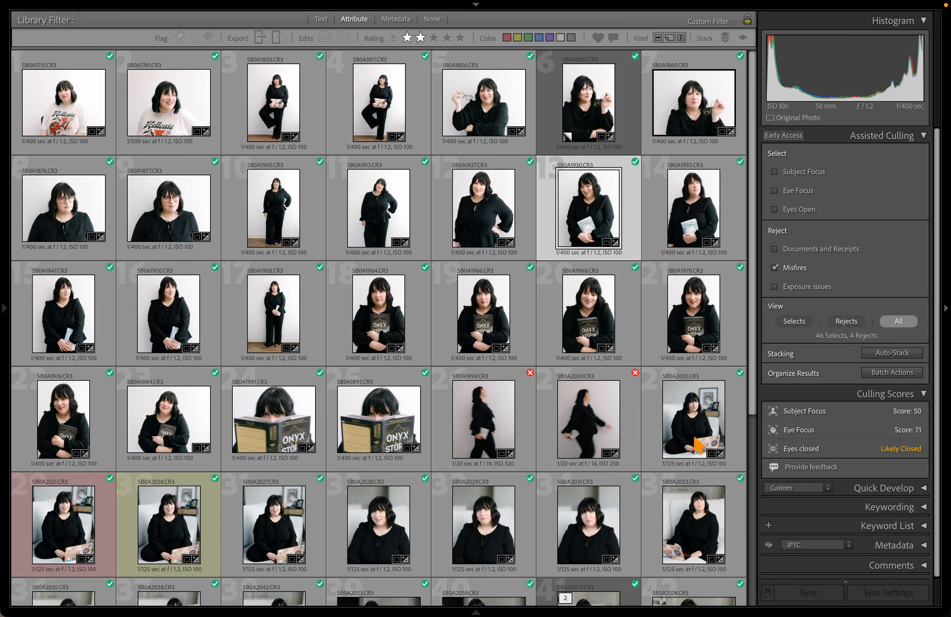
pyautogui.doubleClick(512, 401)
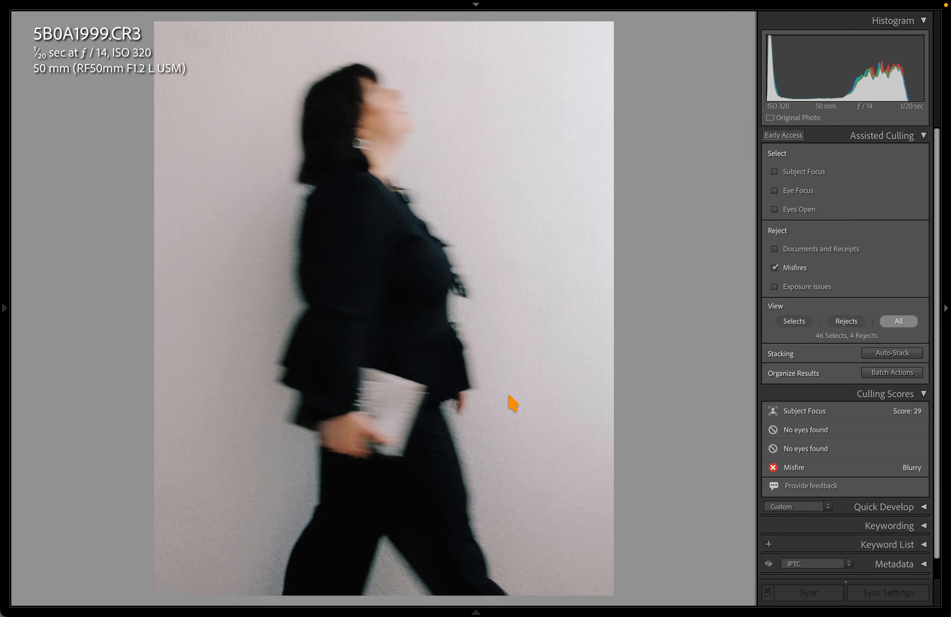
pyautogui.press('Right')
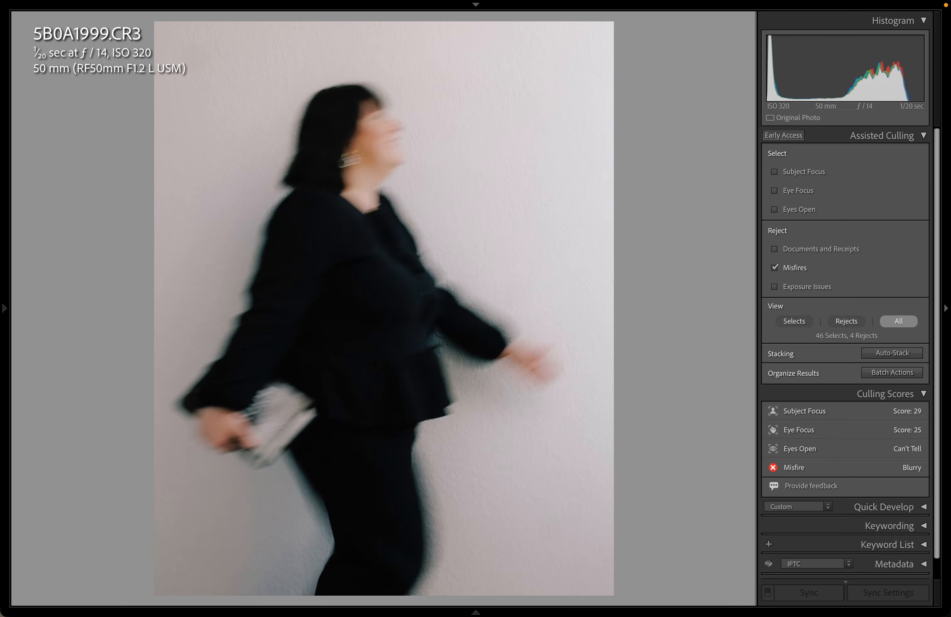
# Flip between reject 5B0A2141 and its neighbour 5B0A2137 full size
pyautogui.press('g')
pyautogui.scroll(-5, 509, 394)
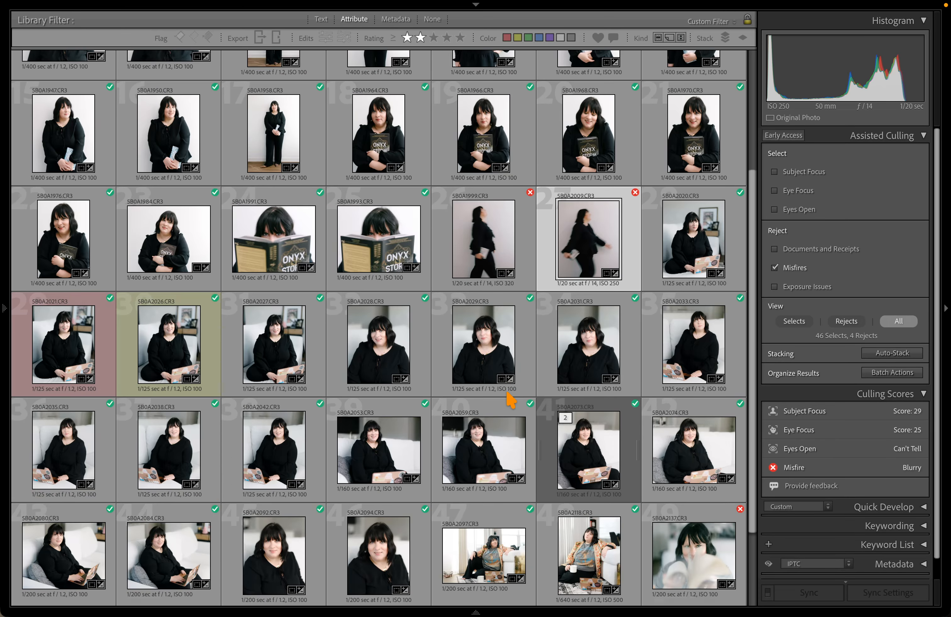
pyautogui.doubleClick(81, 515)
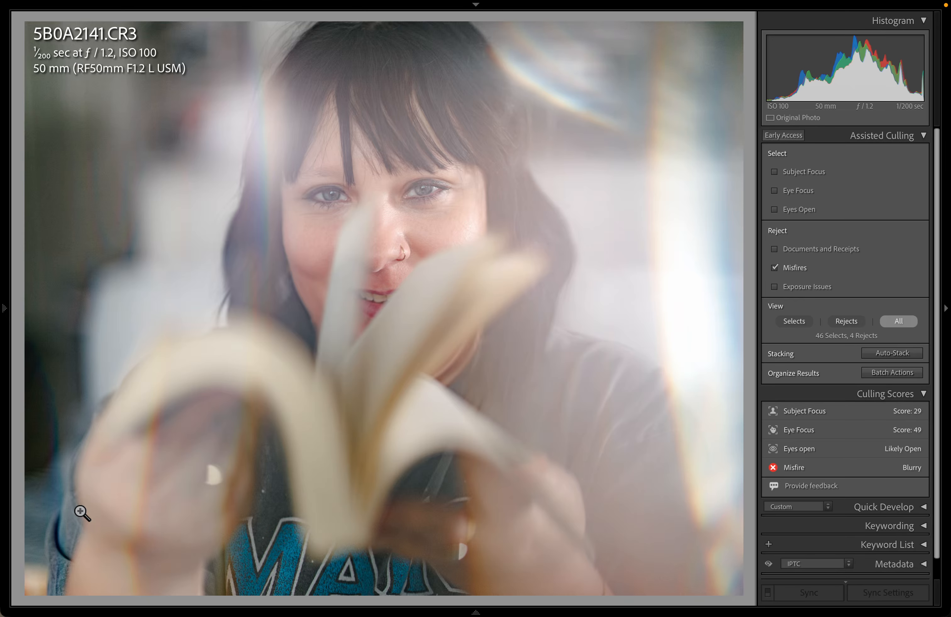
pyautogui.press('Left')
pyautogui.press('Right')
pyautogui.press('Left')
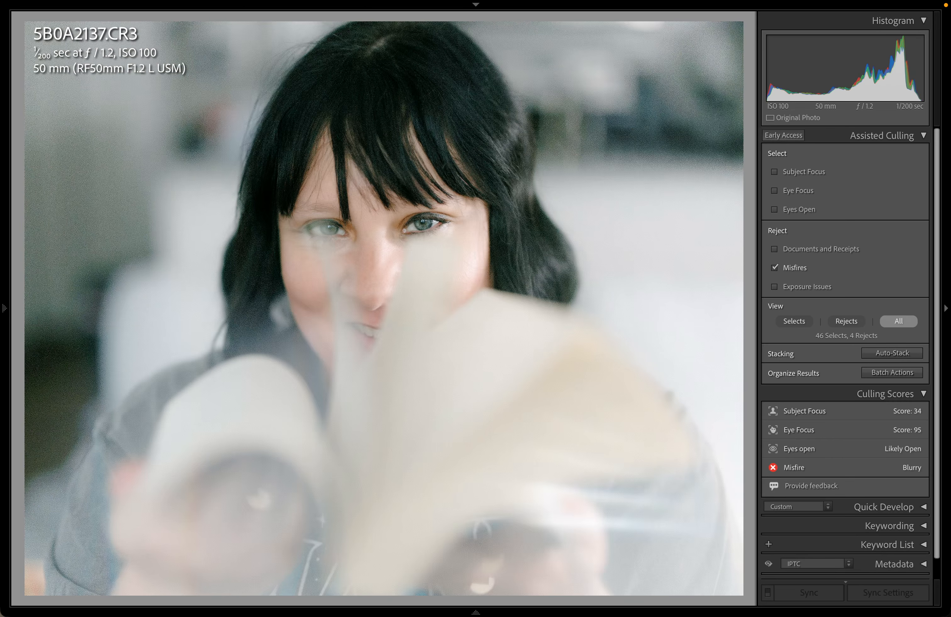
pyautogui.press('Right')
pyautogui.press('Left')
# Cull on Exposure Issues instead of Misfires and open overexposed reject 5B0A2053 in Develop
pyautogui.press('g')
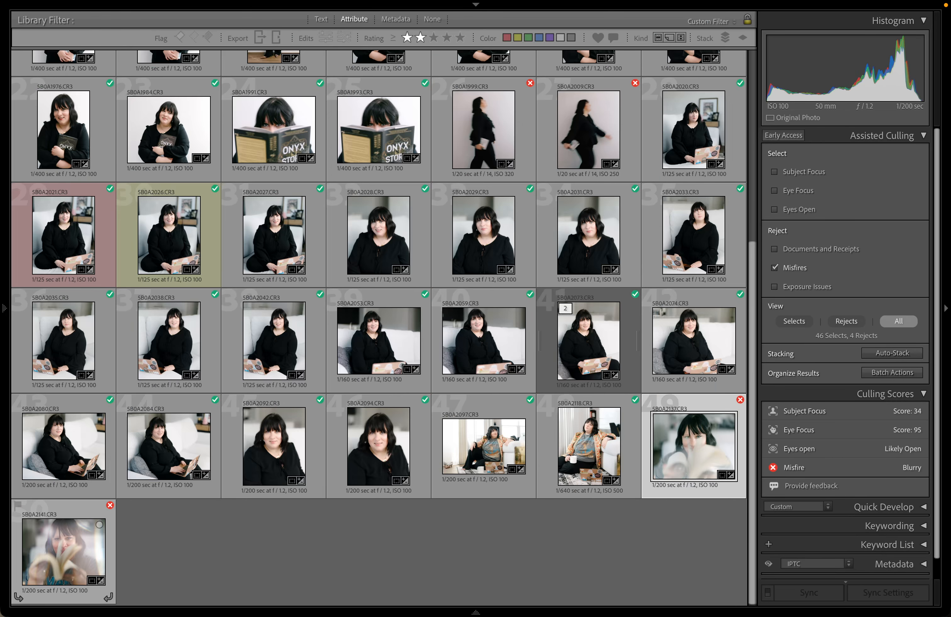
pyautogui.click(782, 271)
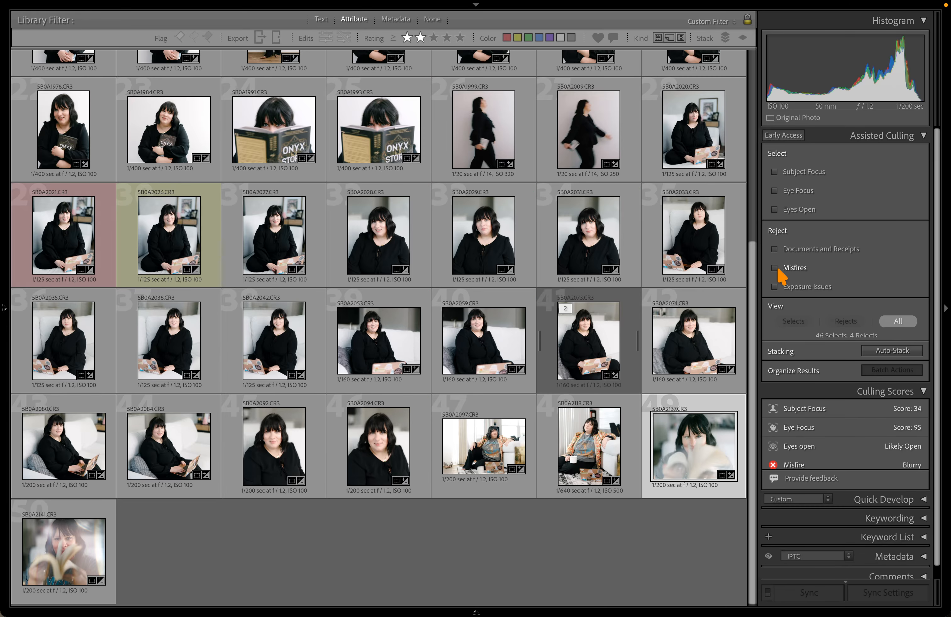
pyautogui.click(781, 288)
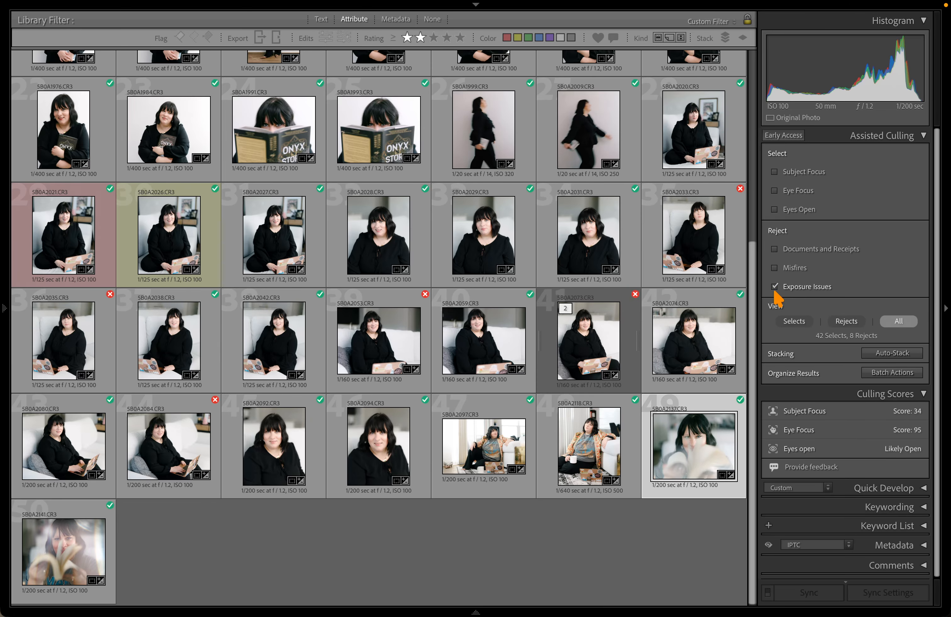
pyautogui.scroll(2, 675, 297)
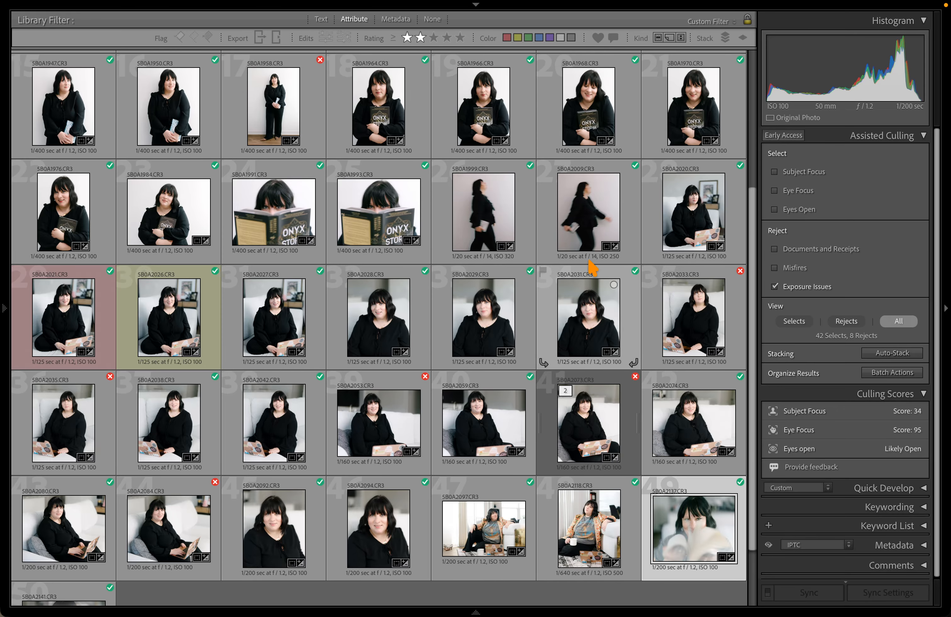
pyautogui.click(844, 322)
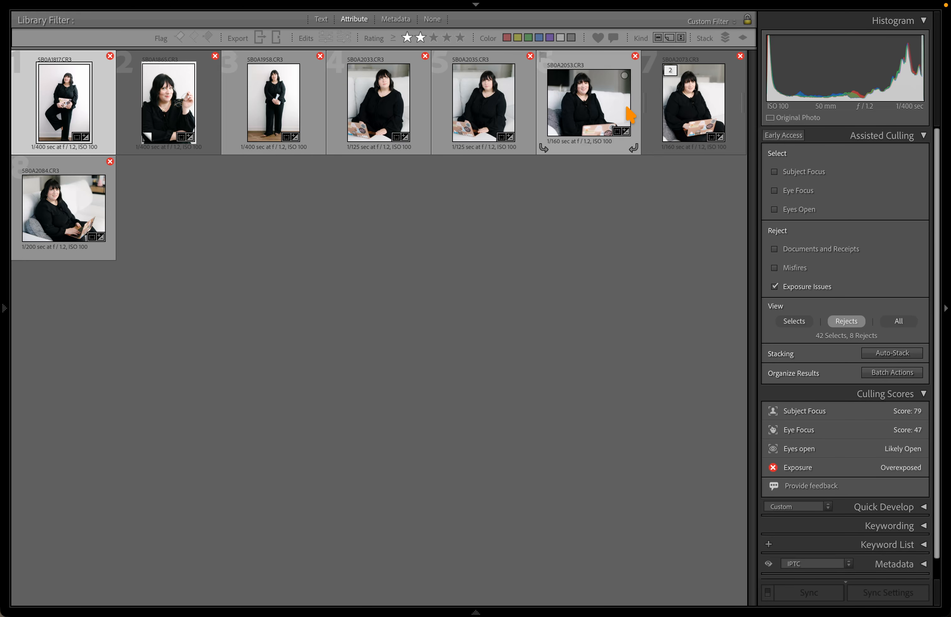
pyautogui.click(627, 134)
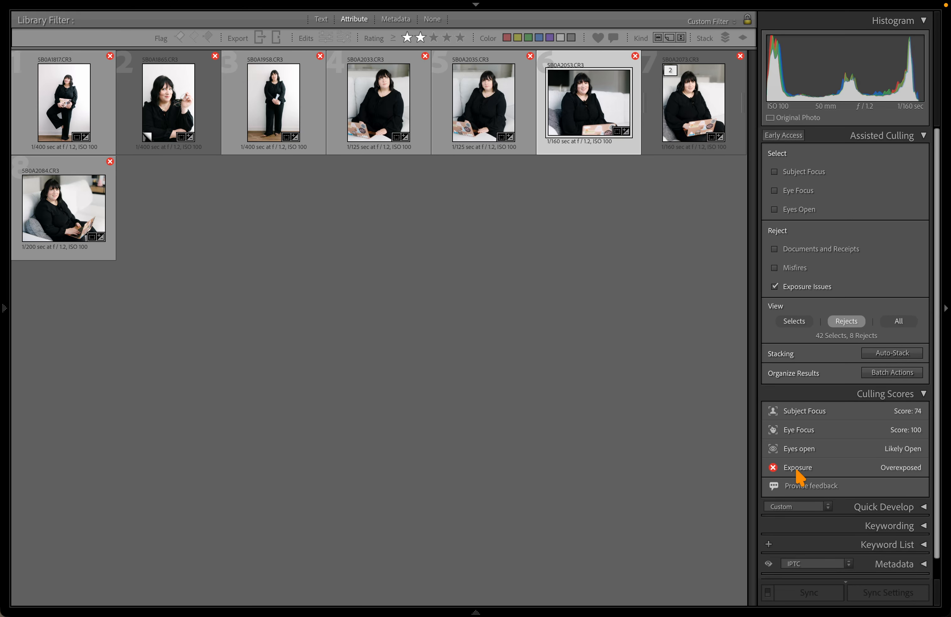
pyautogui.press('d')
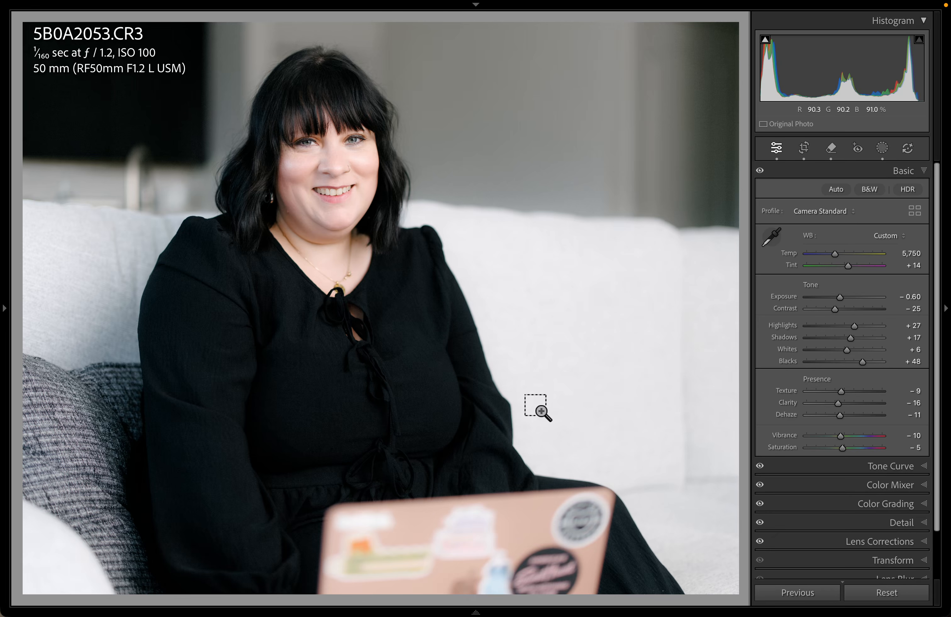
# Reset 5B0A2053's Develop settings, test the Exposure slider, and go back to the rejects grid
pyautogui.press('super+shift+r')
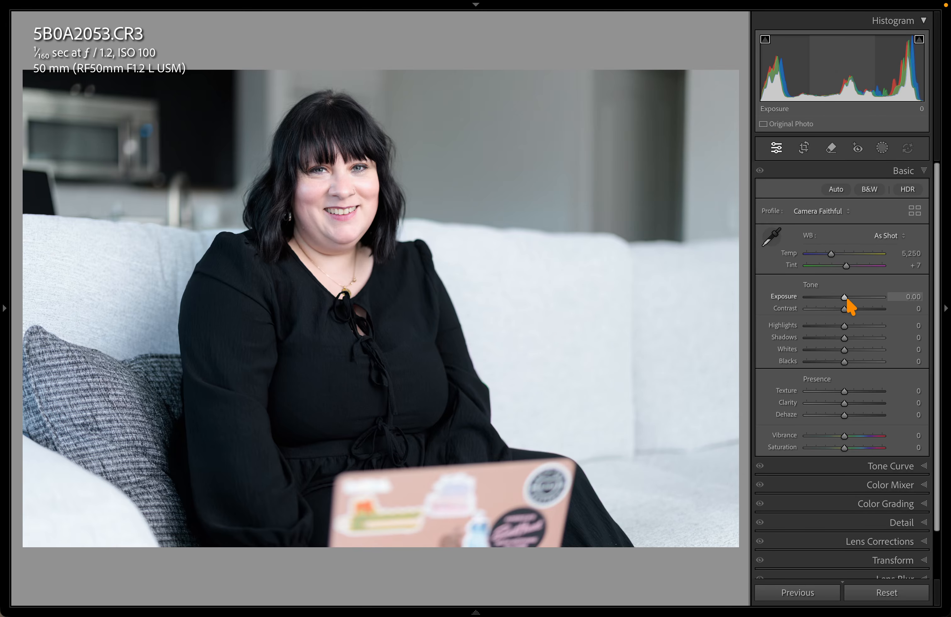
pyautogui.moveTo(844, 297)
pyautogui.mouseDown()
pyautogui.moveTo(864, 299)
pyautogui.moveTo(815, 305)
pyautogui.moveTo(844, 307)
pyautogui.mouseUp()
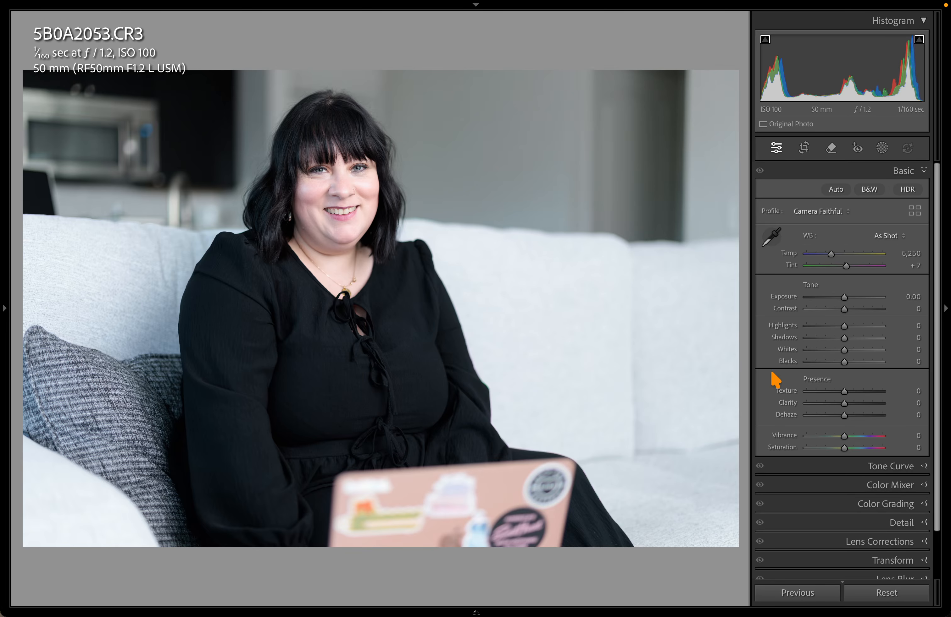
pyautogui.press('d')
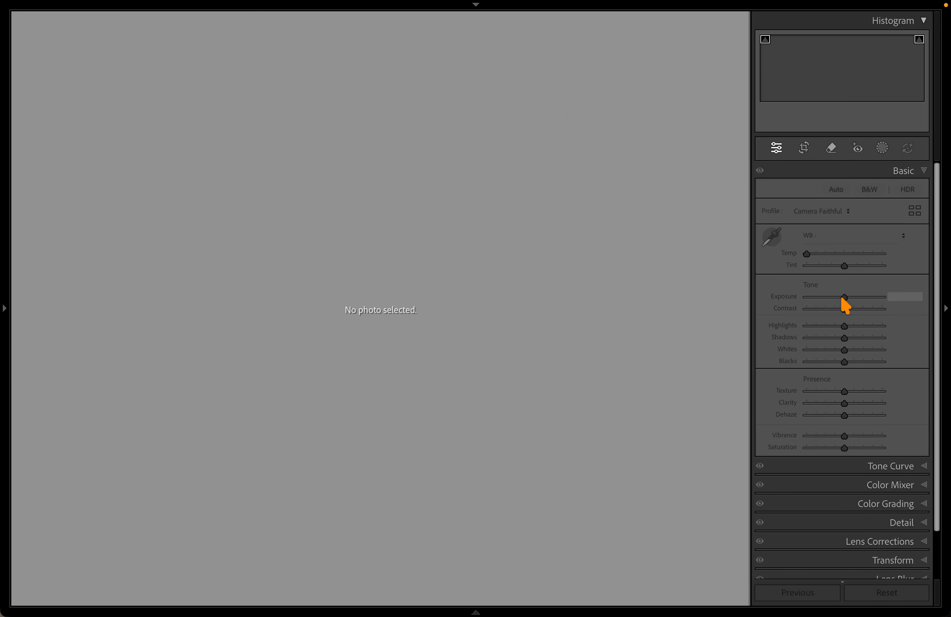
pyautogui.press('g')
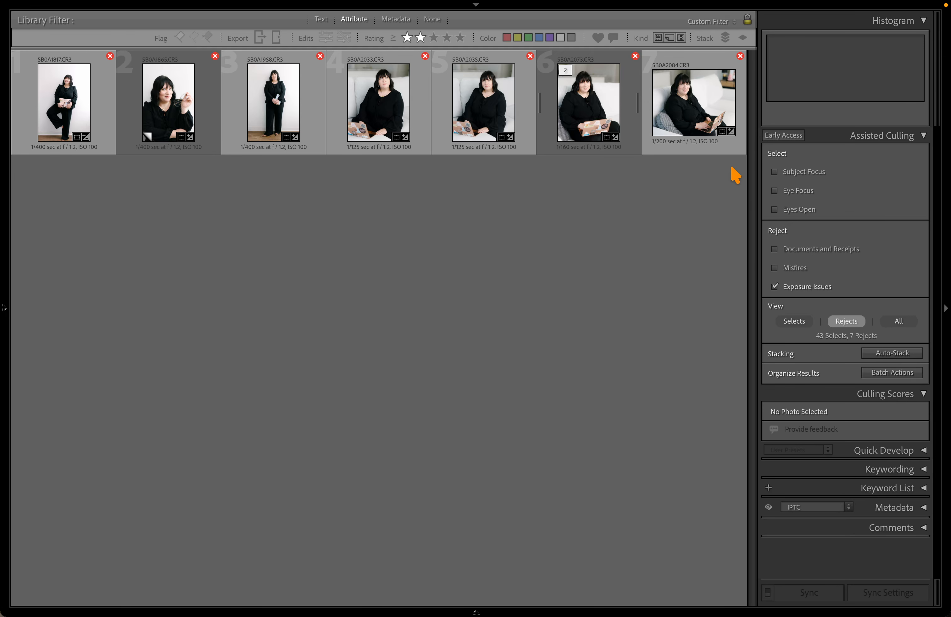
# Reset 5B0A2084 in Develop, try and undo a Highlights boost, then view the six rejects
pyautogui.press('d')
pyautogui.press('g')
pyautogui.click(699, 64)
pyautogui.press('d')
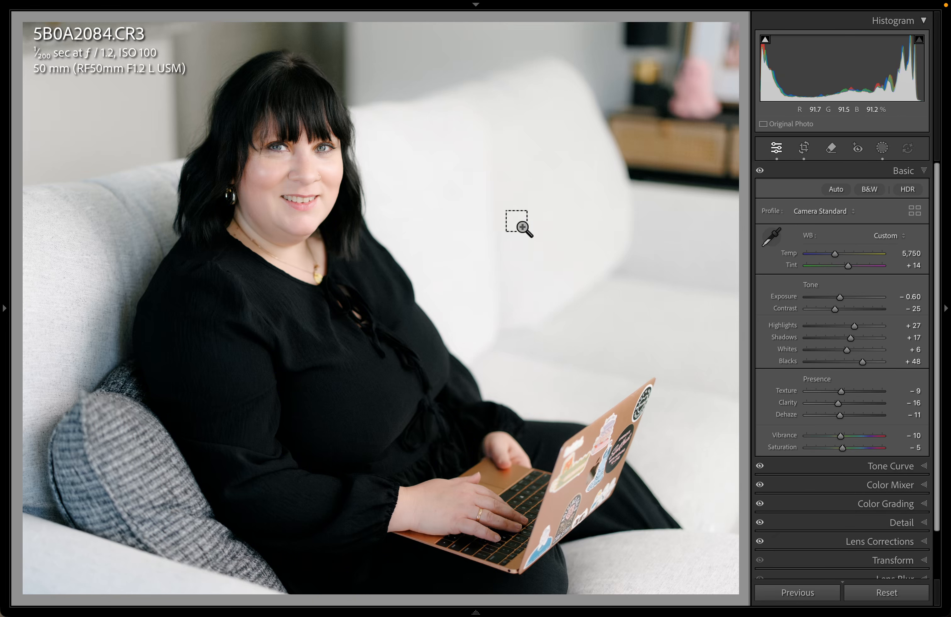
pyautogui.hotkey('ctrl', 'shift', 'r')
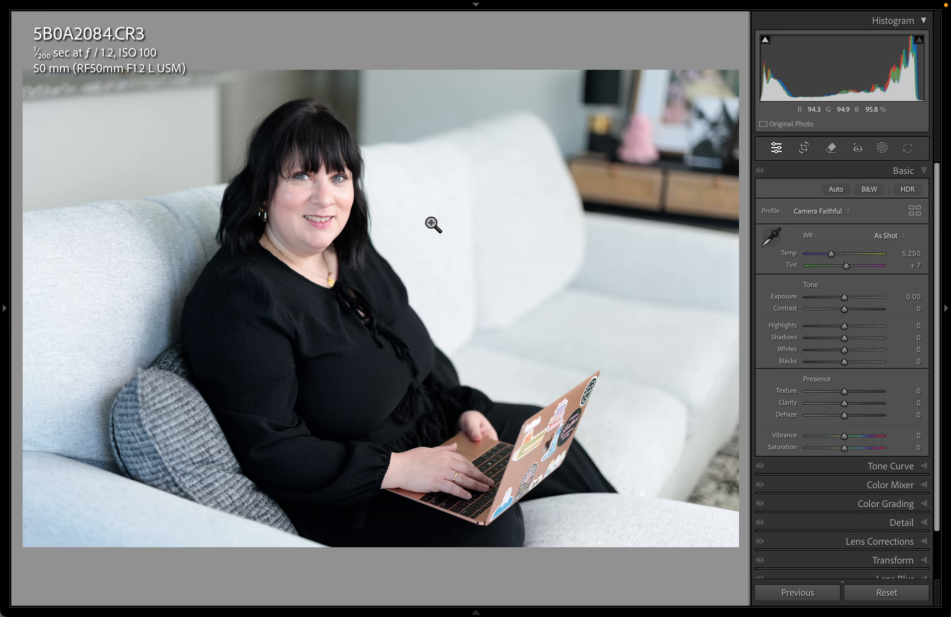
pyautogui.moveTo(901, 72); pyautogui.dragTo(940, 72)
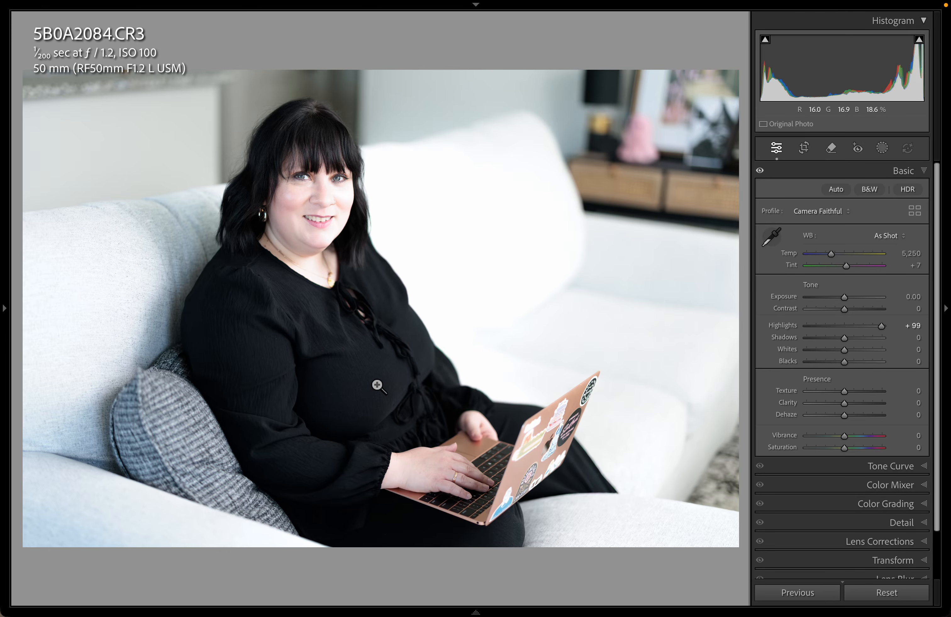
pyautogui.hotkey('ctrl', 'z')
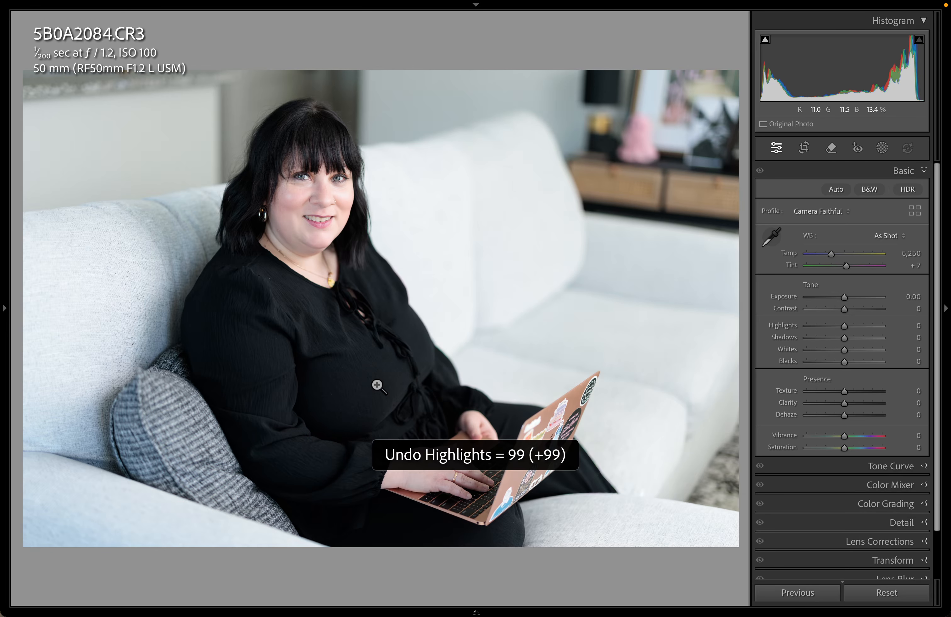
pyautogui.press('e')
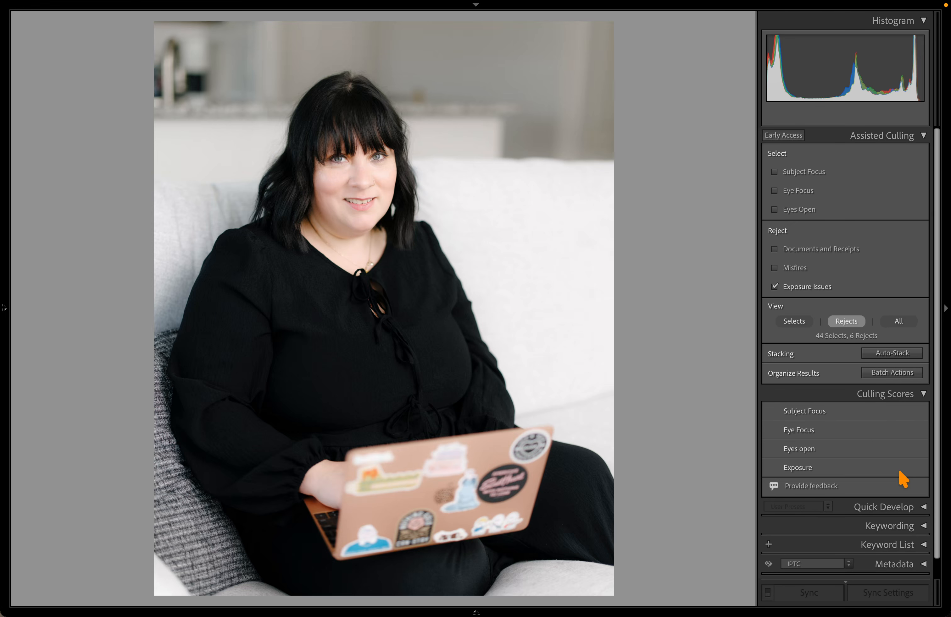
pyautogui.press('g')
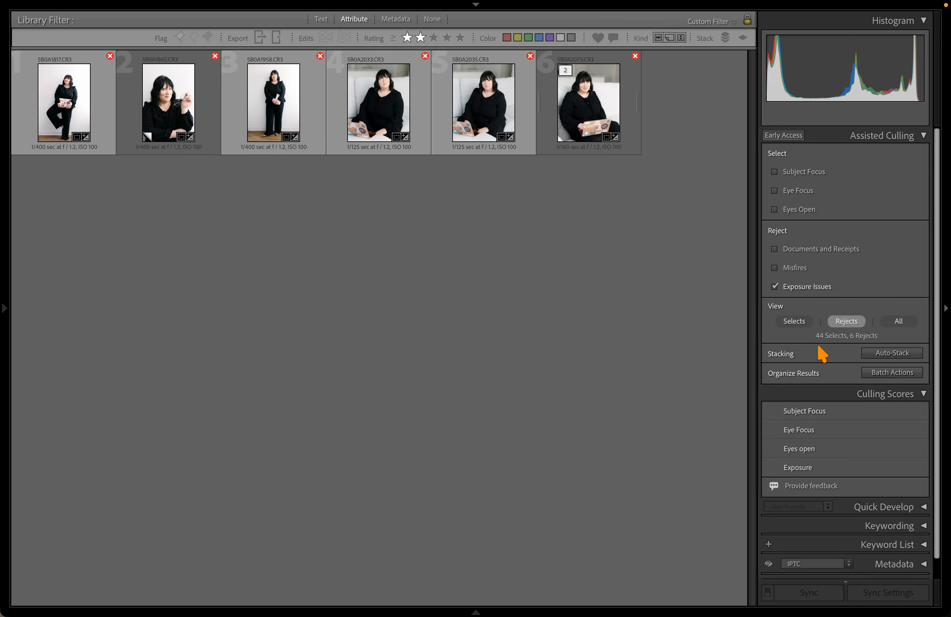
# Filter the grid to Selects and open 5B0A2053 in Develop
pyautogui.click(795, 323)
pyautogui.scroll(-4, 582, 389)
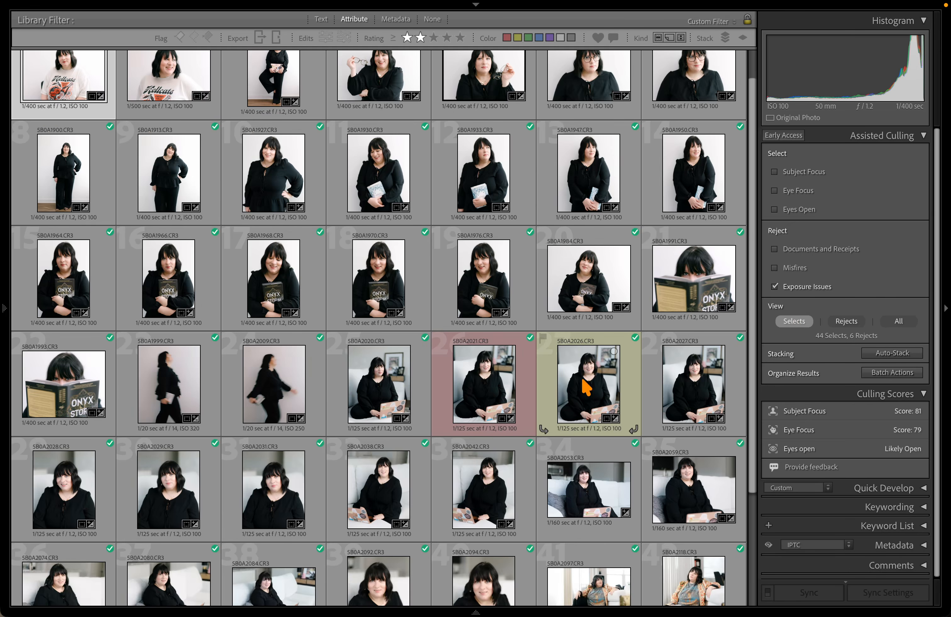
pyautogui.click(584, 321)
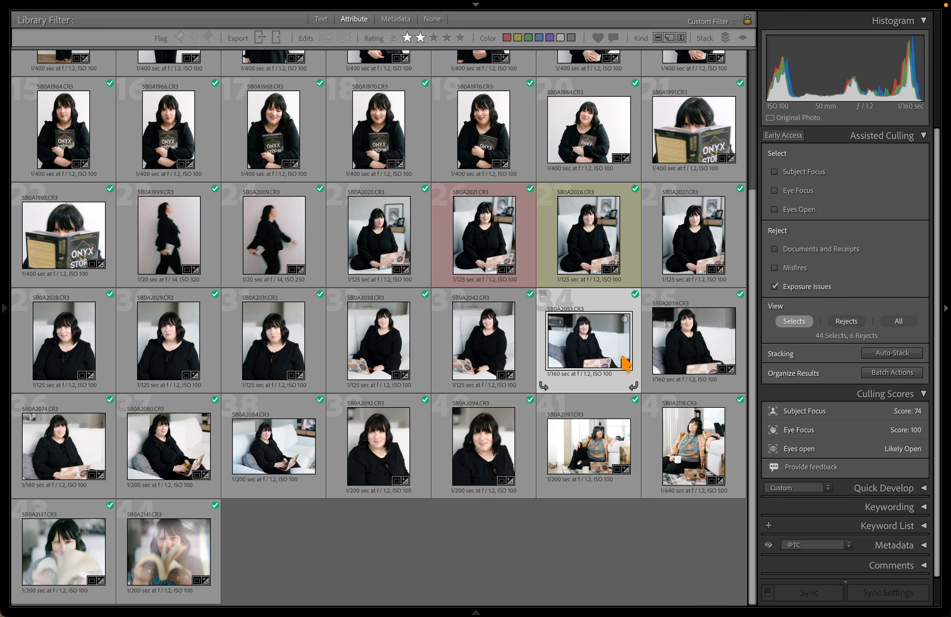
pyautogui.press('d')
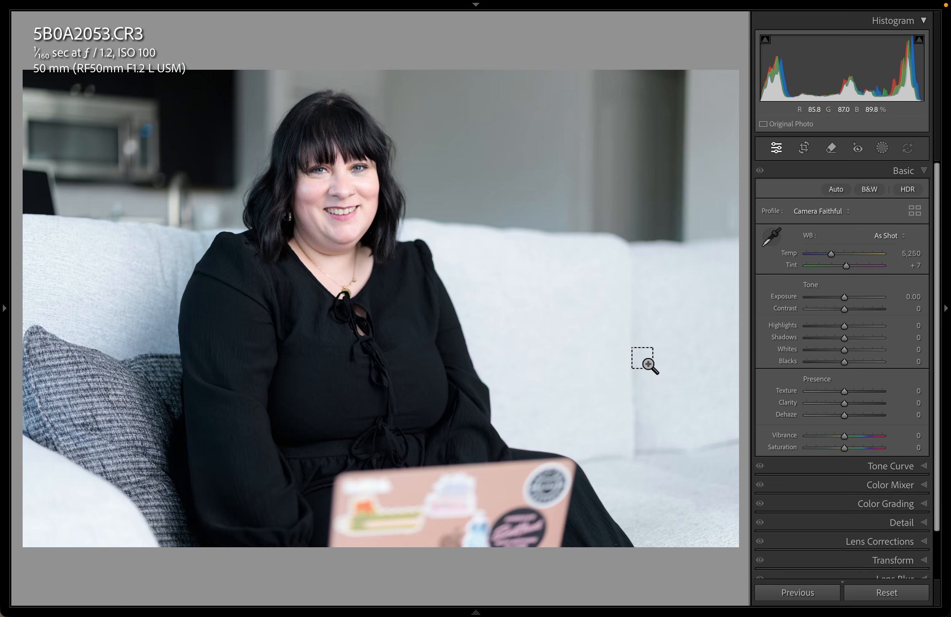
pyautogui.press('g')
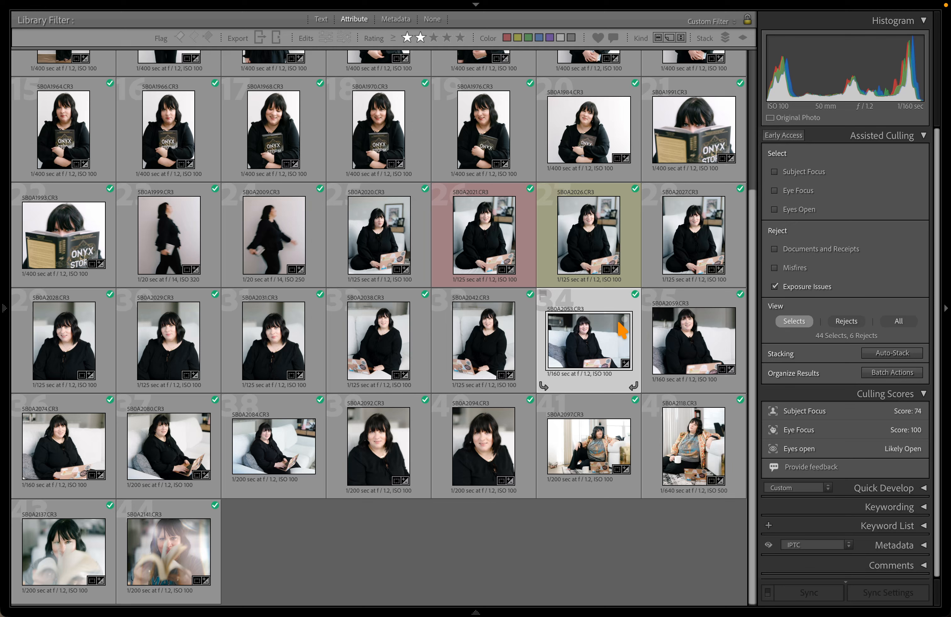
pyautogui.press('d')
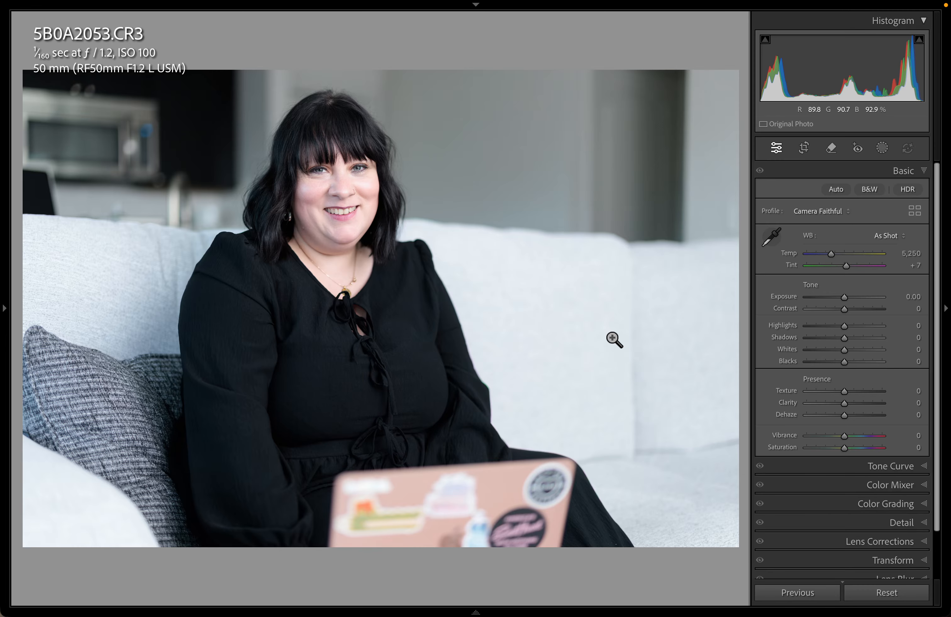
# Revert 5B0A2053 to its History Tint step, restoring Camera Standard and −0.60 exposure
pyautogui.scroll(-10, 116, 353)
pyautogui.scroll(-15, 120, 353)
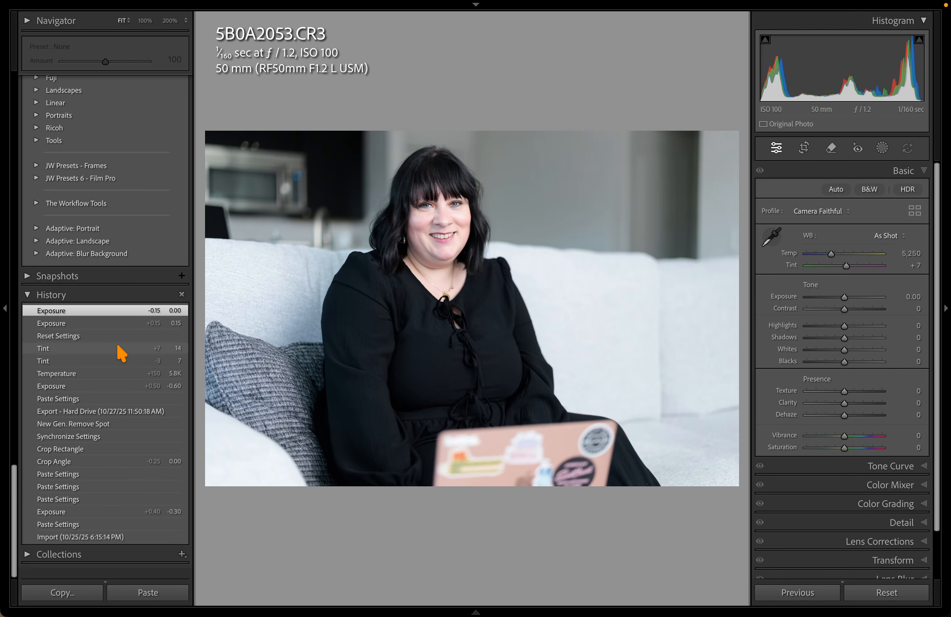
pyautogui.click(100, 359)
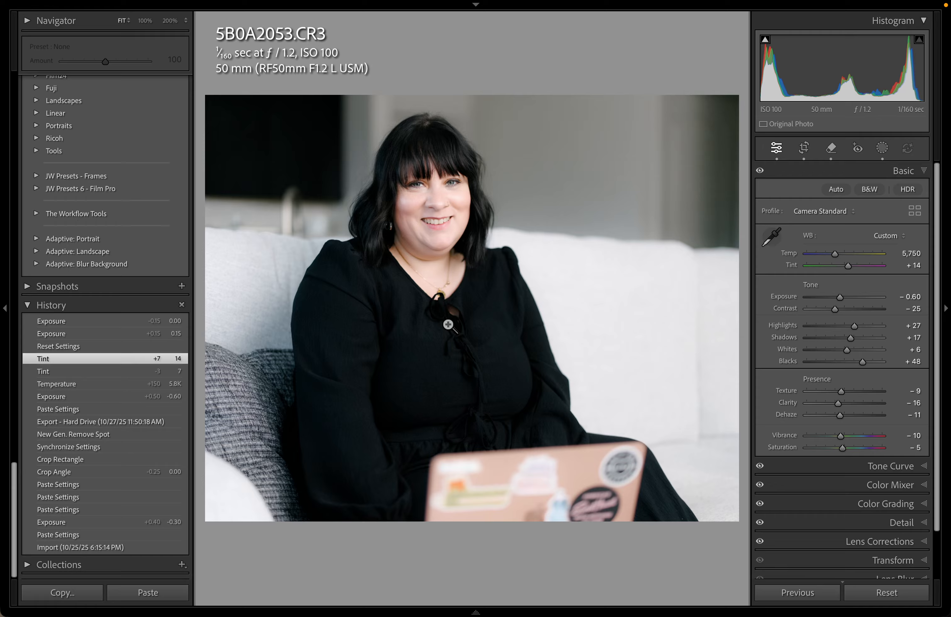
pyautogui.press('g')
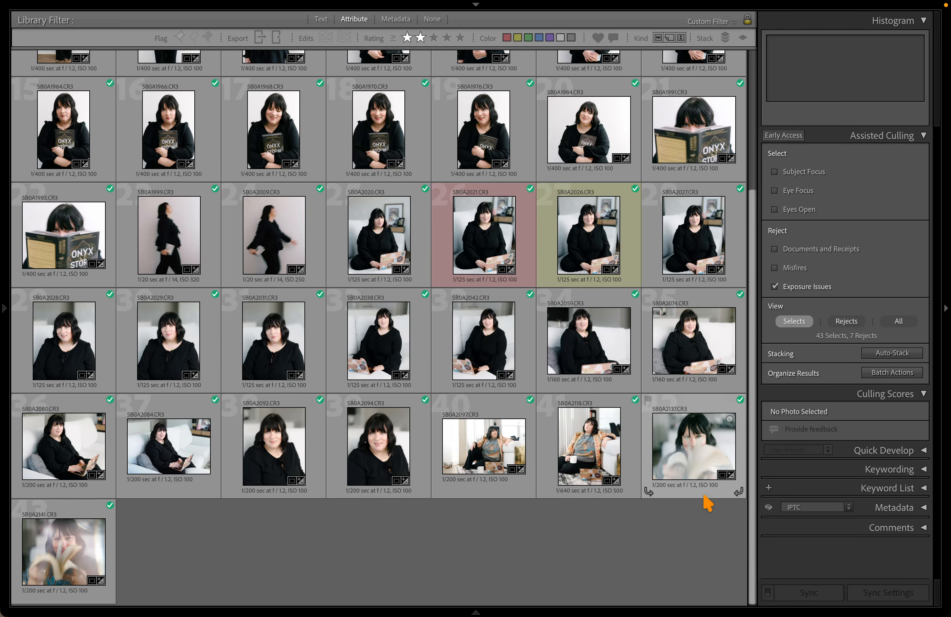
# Show all shoot photos, check 5B0A2074's scores, then open 5B0A2080 in Develop
pyautogui.press('d')
pyautogui.press('g')
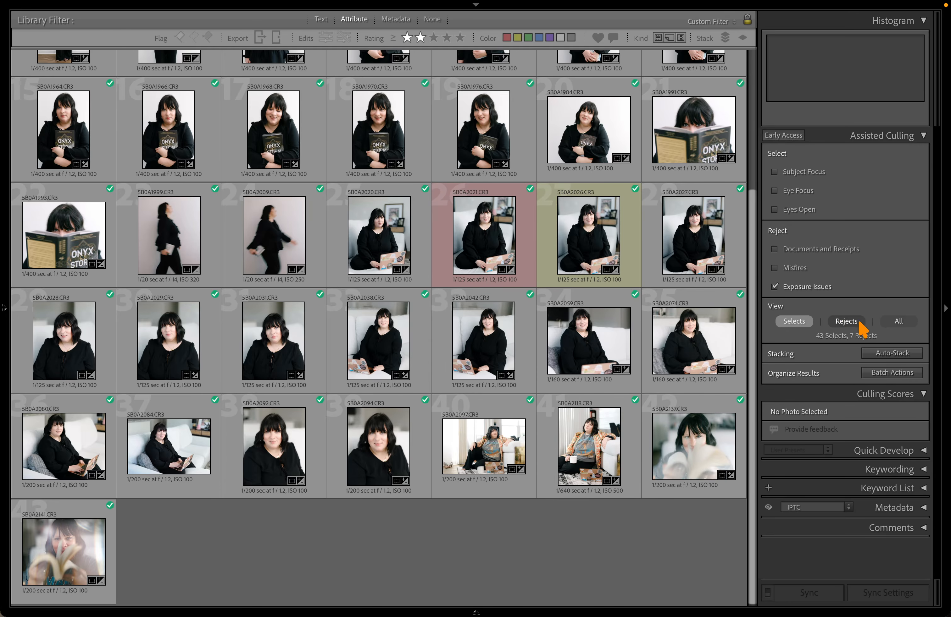
pyautogui.click(898, 322)
pyautogui.scroll(-6, 560, 281)
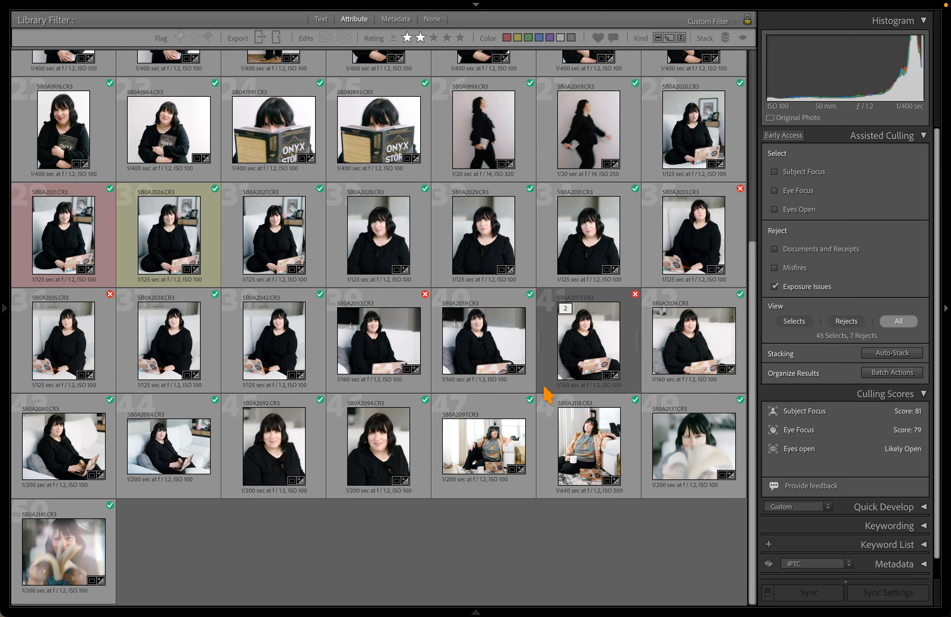
pyautogui.click(677, 367)
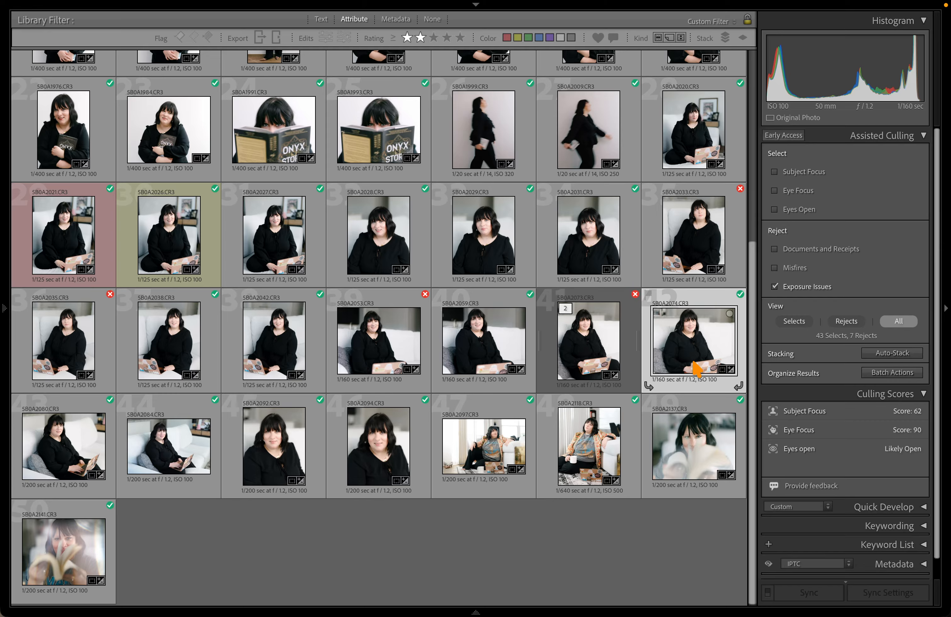
pyautogui.click(107, 441)
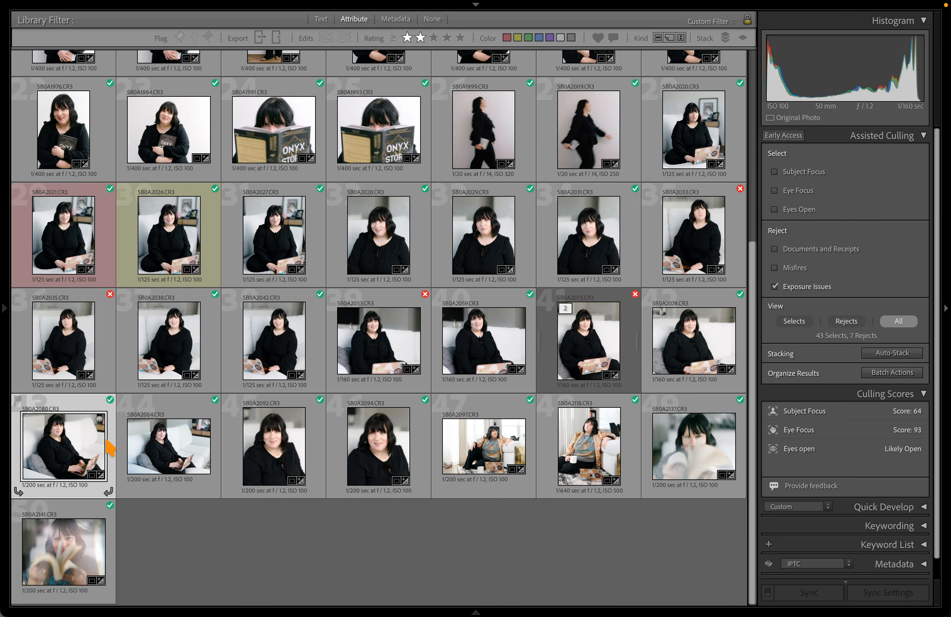
pyautogui.press('d')
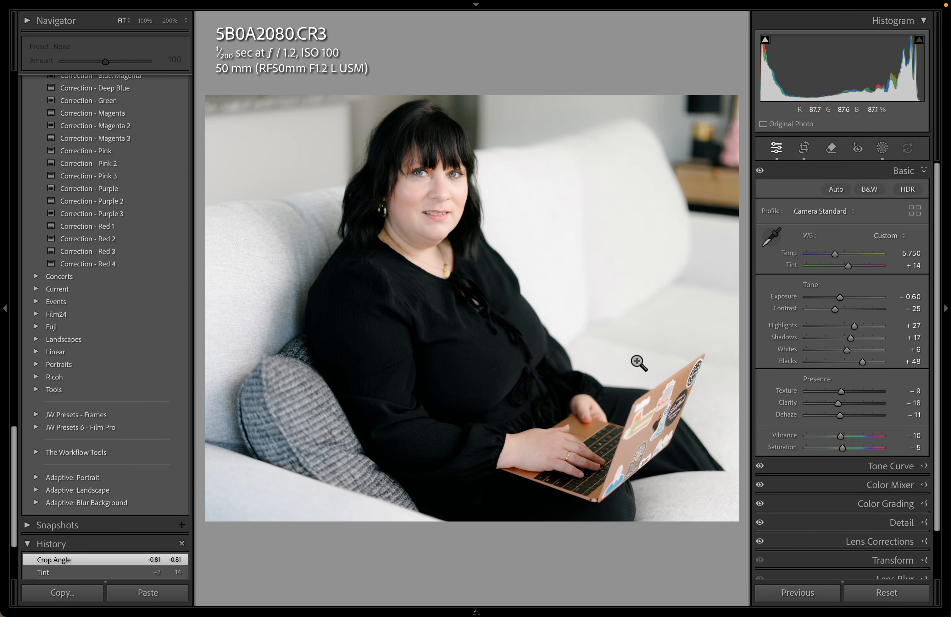
# Label 5B0A2080 red, undo a settings reset to keep its edits, and return to Grid
pyautogui.press('6')
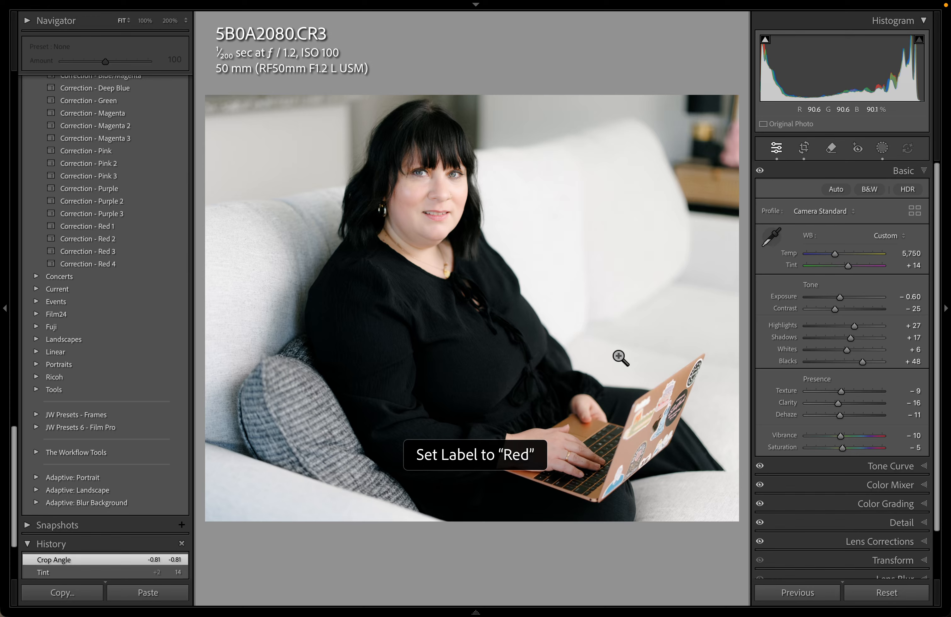
pyautogui.hotkey('ctrl', 'shift', 'r')
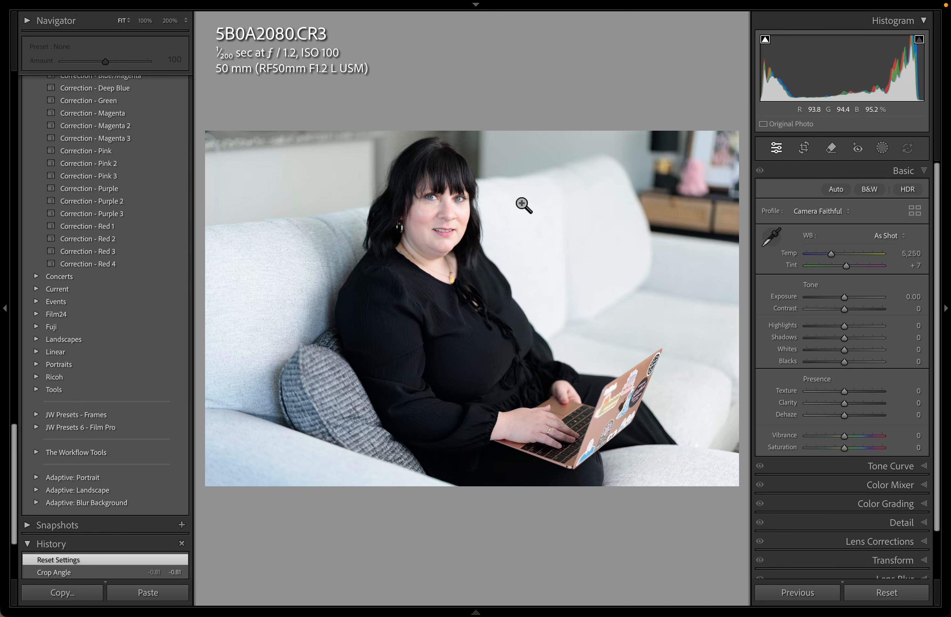
pyautogui.hotkey('ctrl', 'z')
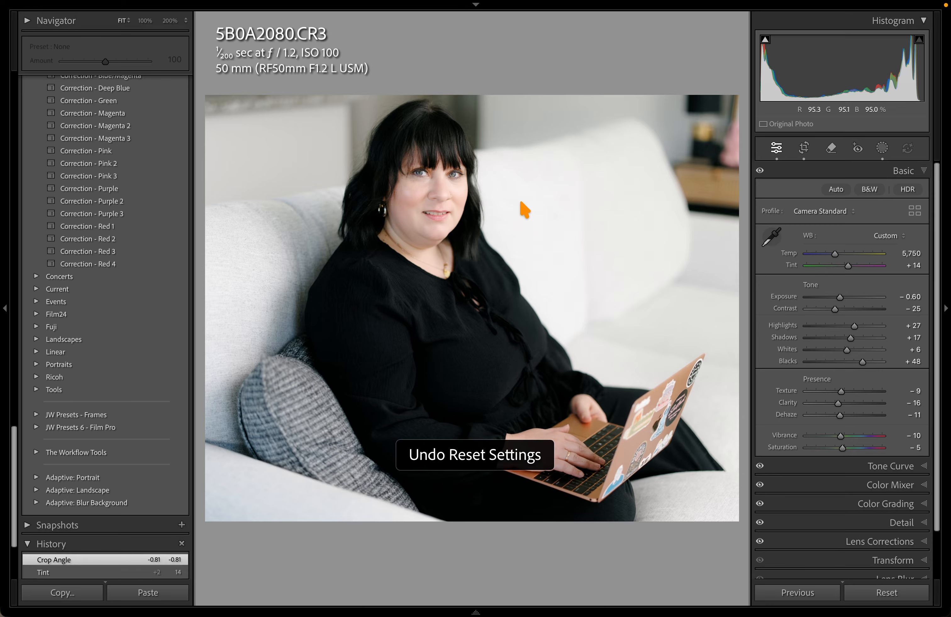
pyautogui.press('g')
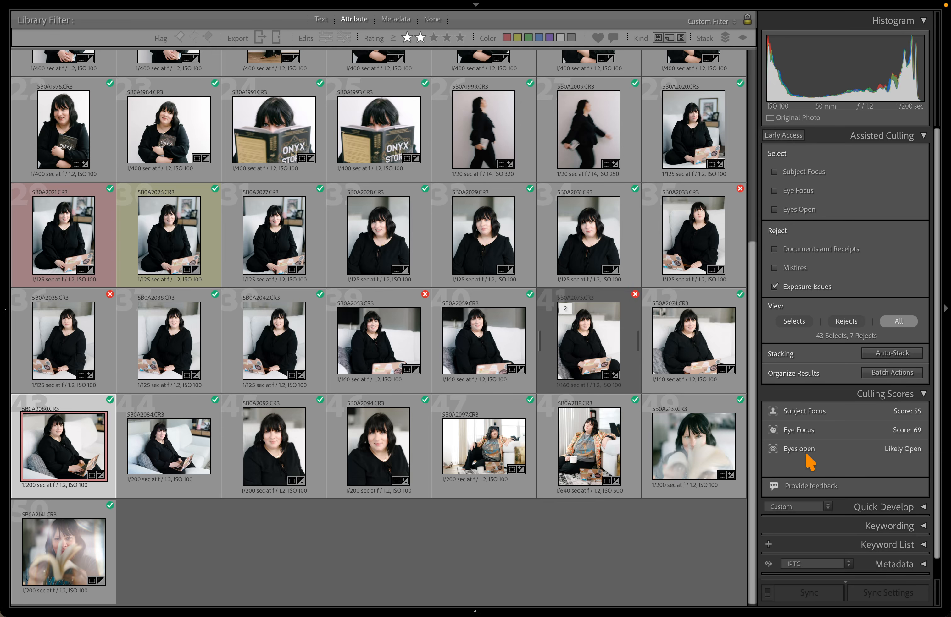
# Label reject 5B0A2073 red, undoing a settings reset so its edits stay intact
pyautogui.click(586, 354)
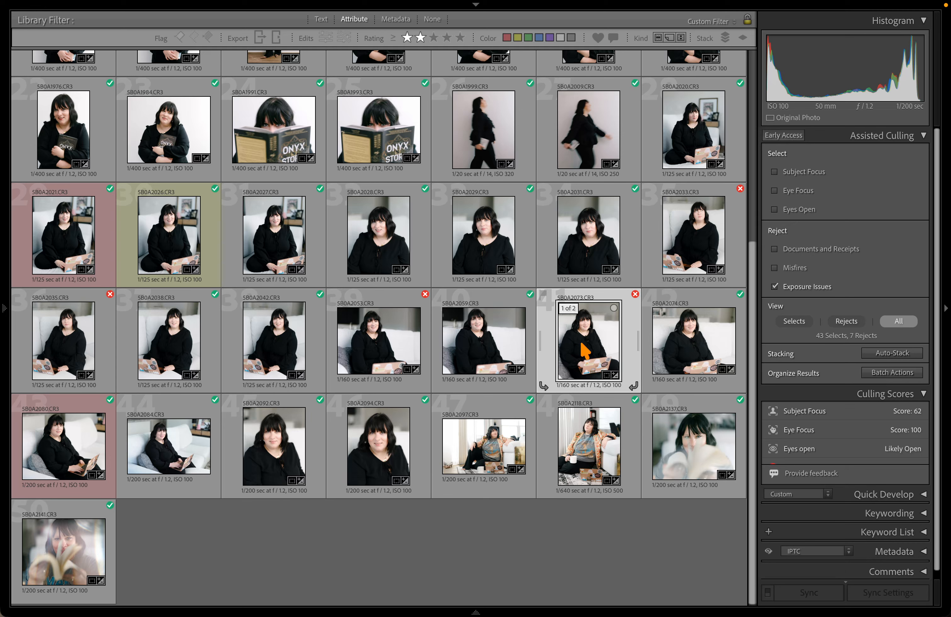
pyautogui.press('6')
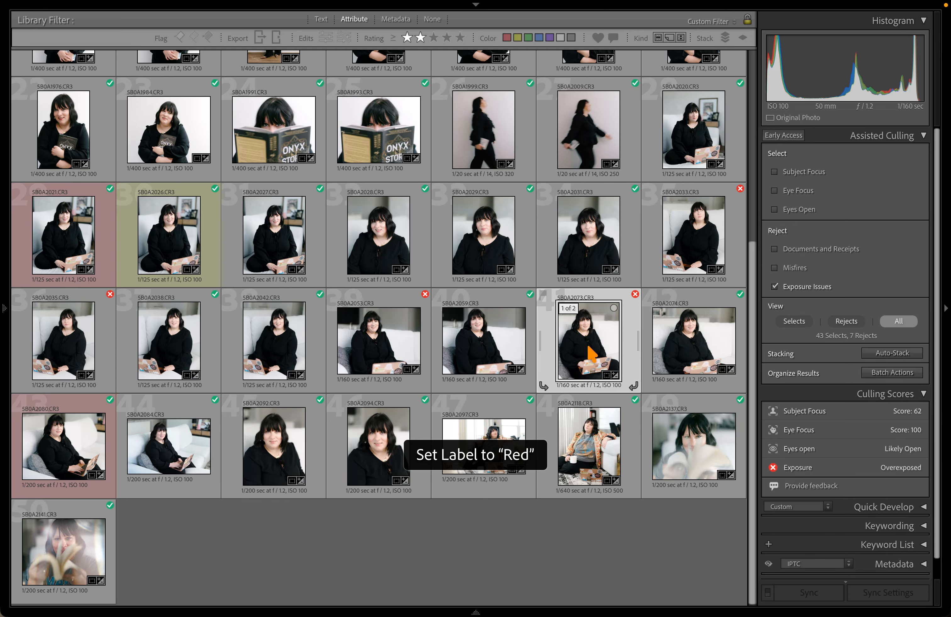
pyautogui.press('d')
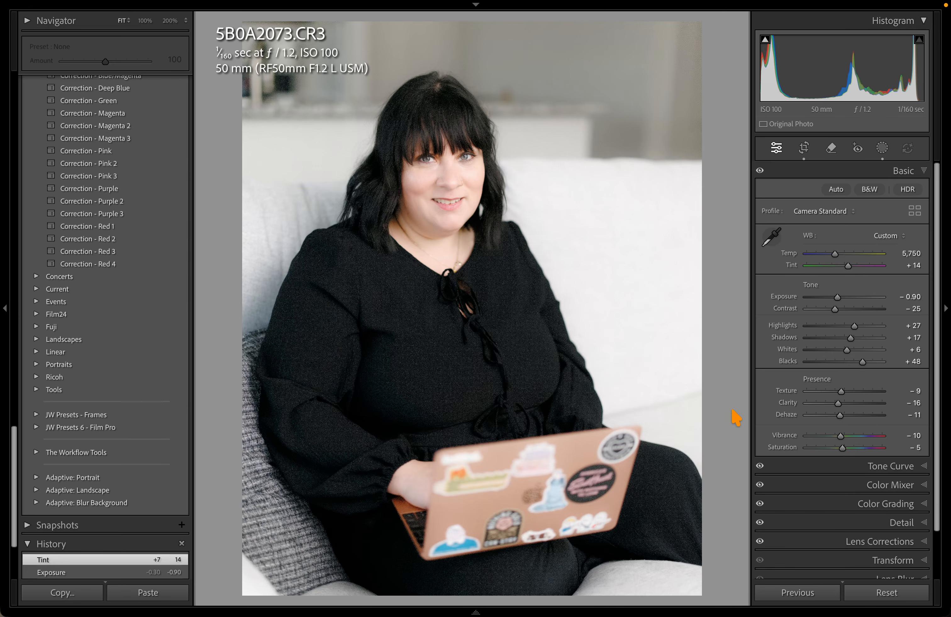
pyautogui.hotkey('ctrl', 'shift', 'r')
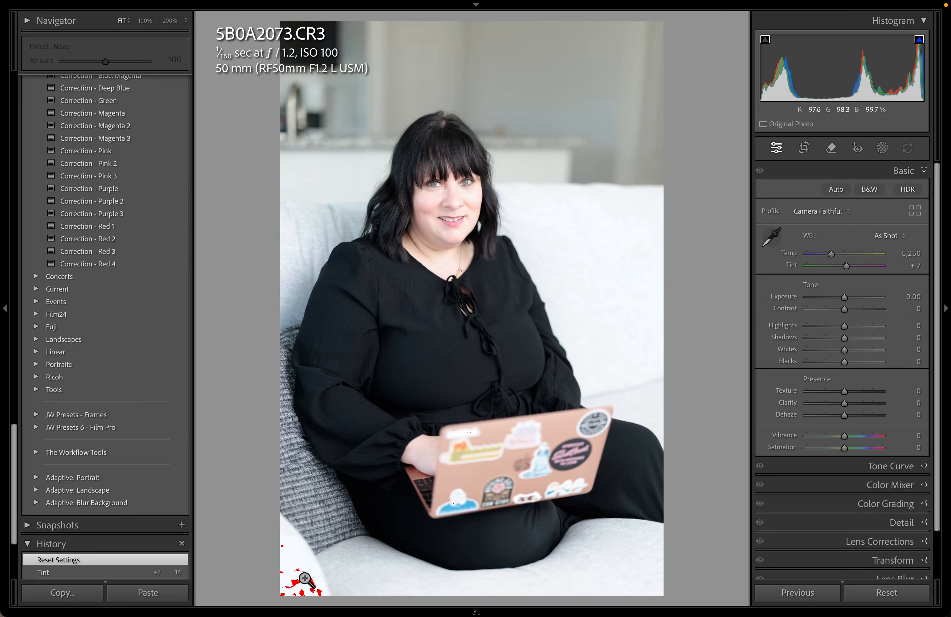
pyautogui.press('j')
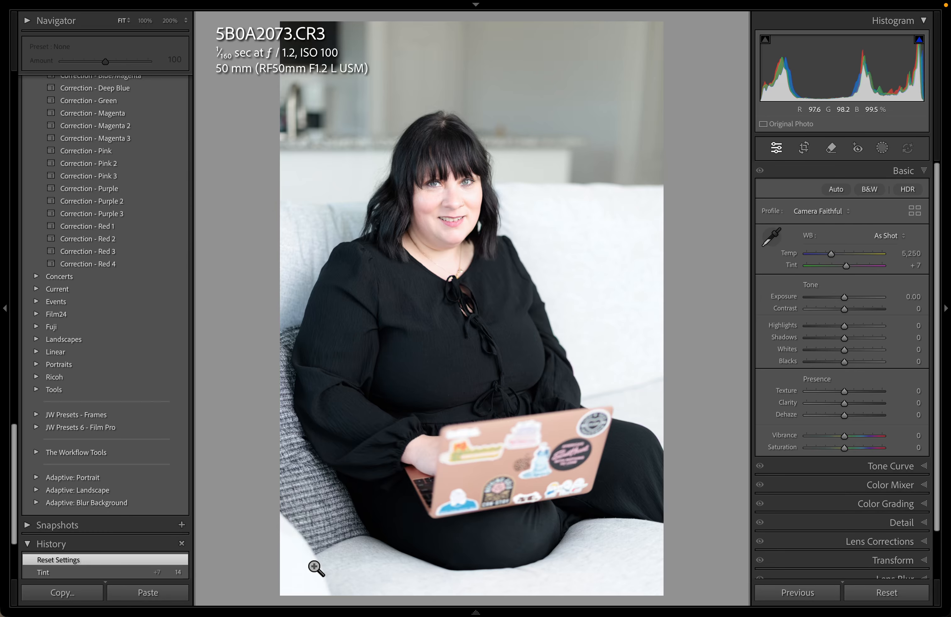
pyautogui.hotkey('ctrl', 'z')
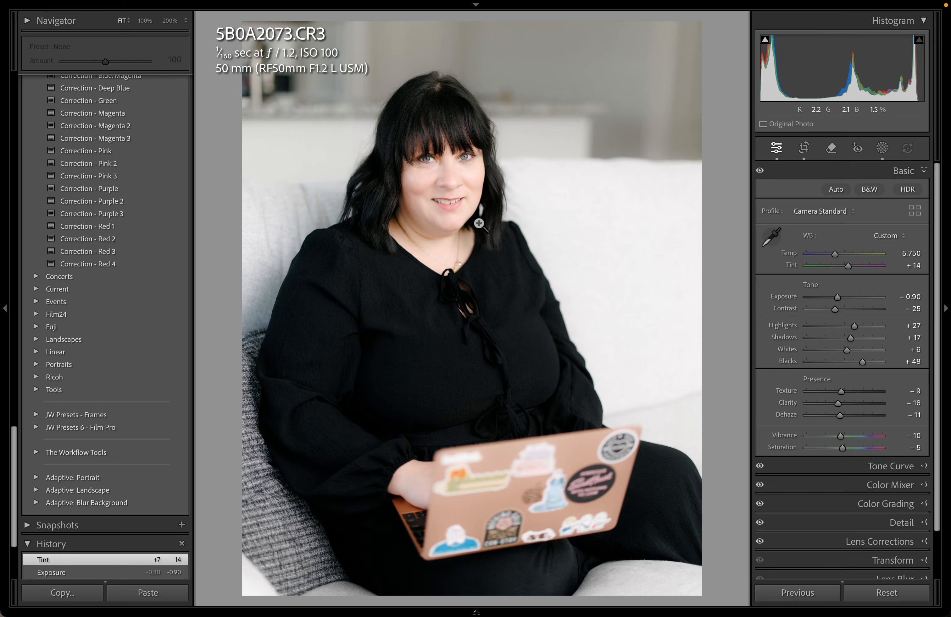
pyautogui.press('g')
# Reopen 5B0A2073 in Develop and zoom briefly on her eyes
pyautogui.moveTo(600, 610)
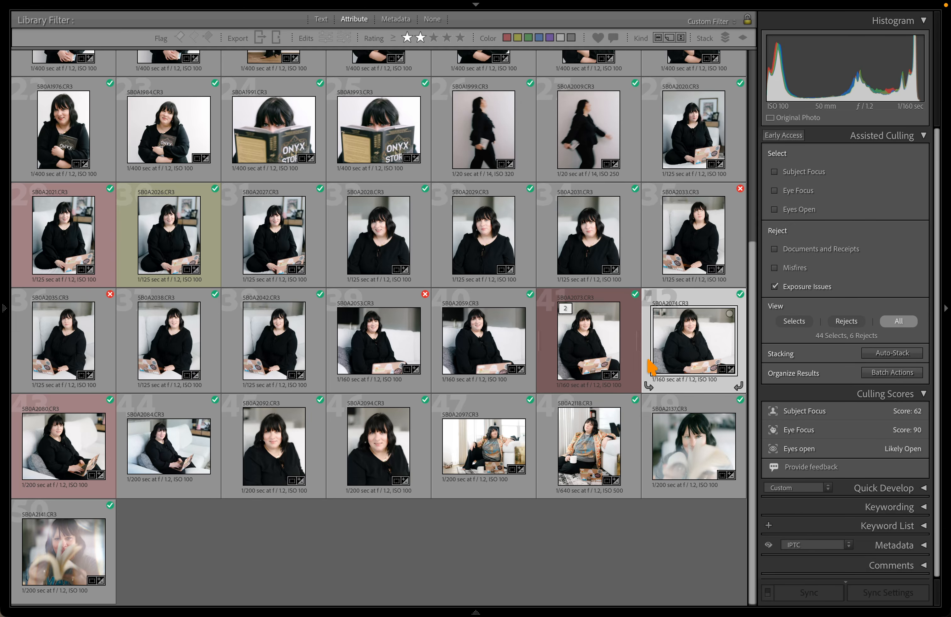
pyautogui.press('d')
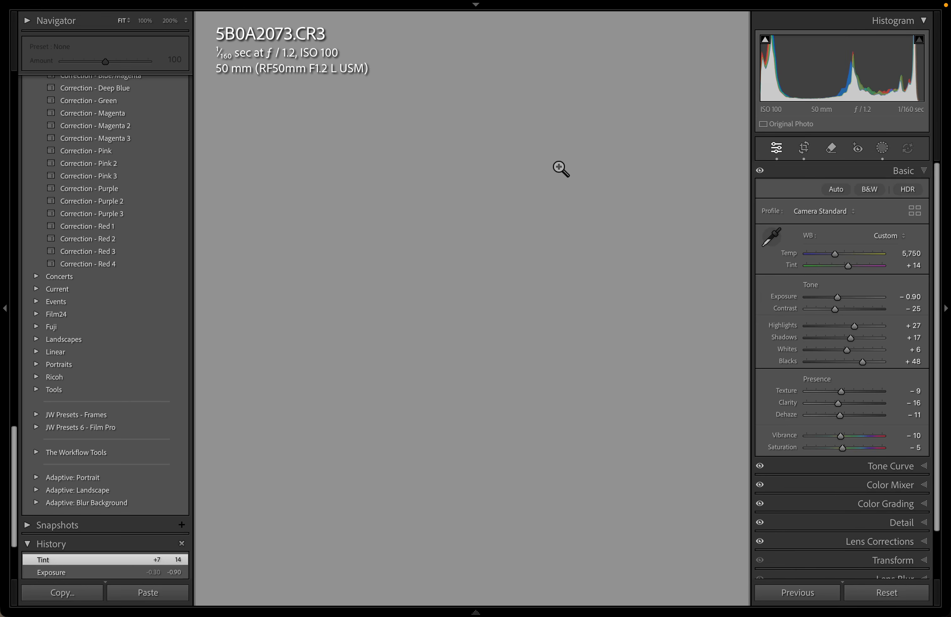
pyautogui.moveTo(440, 157); pyautogui.dragTo(446, 160)
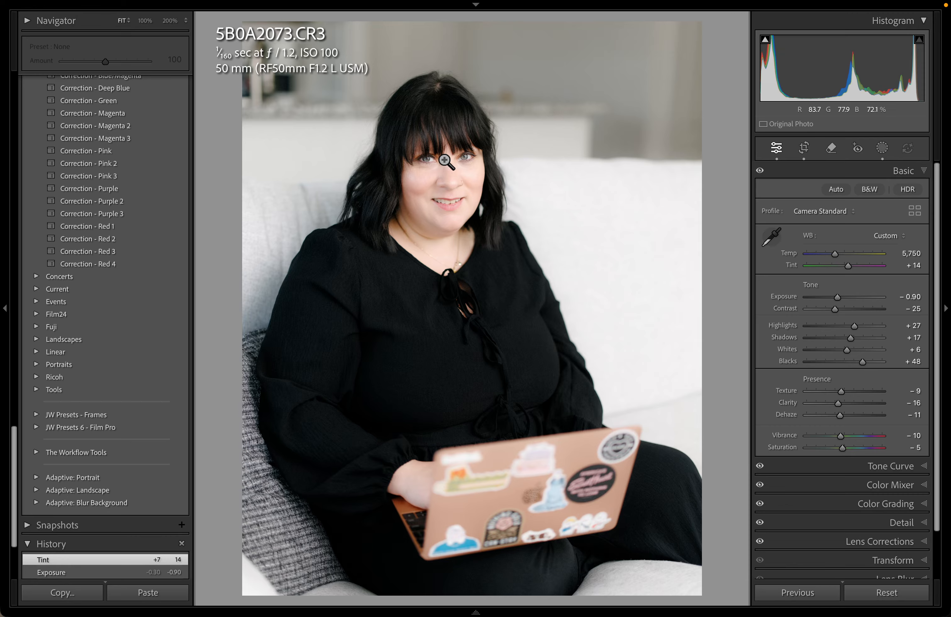
# Inspect overexposed reject 5B0A2033 at 200%, panning across her face and eyes
pyautogui.press('g')
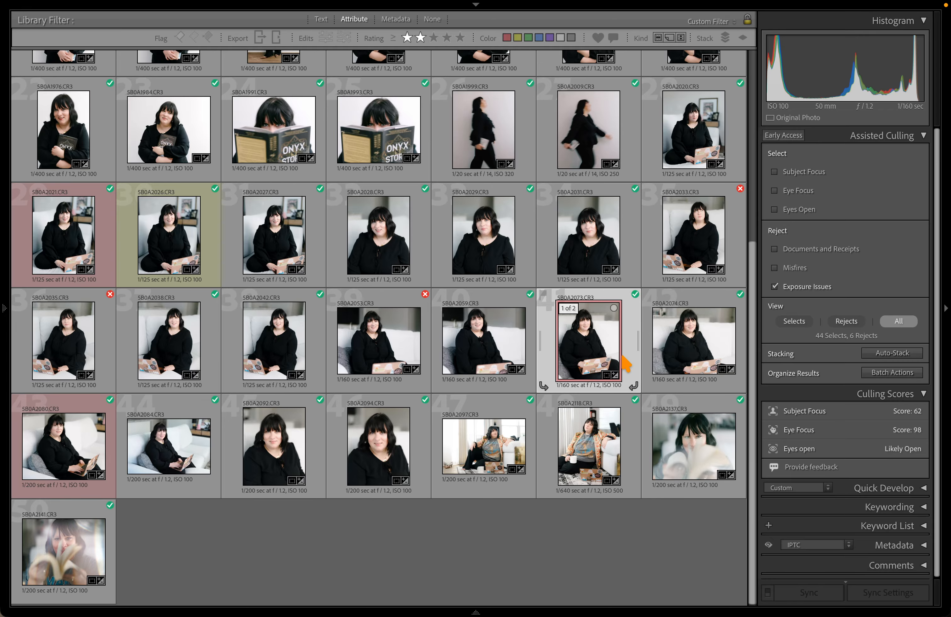
pyautogui.click(683, 225)
pyautogui.press('d')
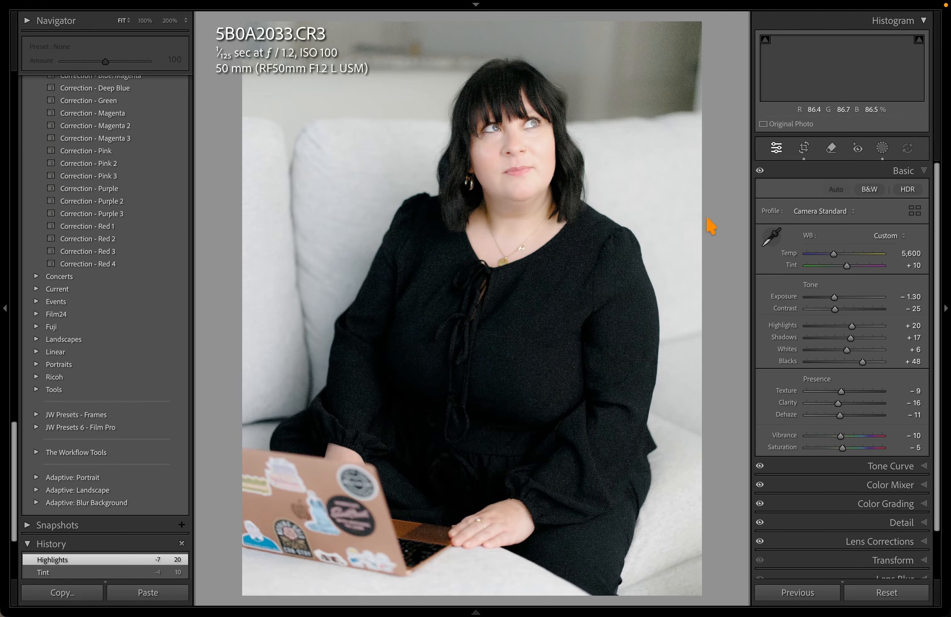
pyautogui.click(563, 106)
pyautogui.moveTo(541, 108); pyautogui.dragTo(679, 159)
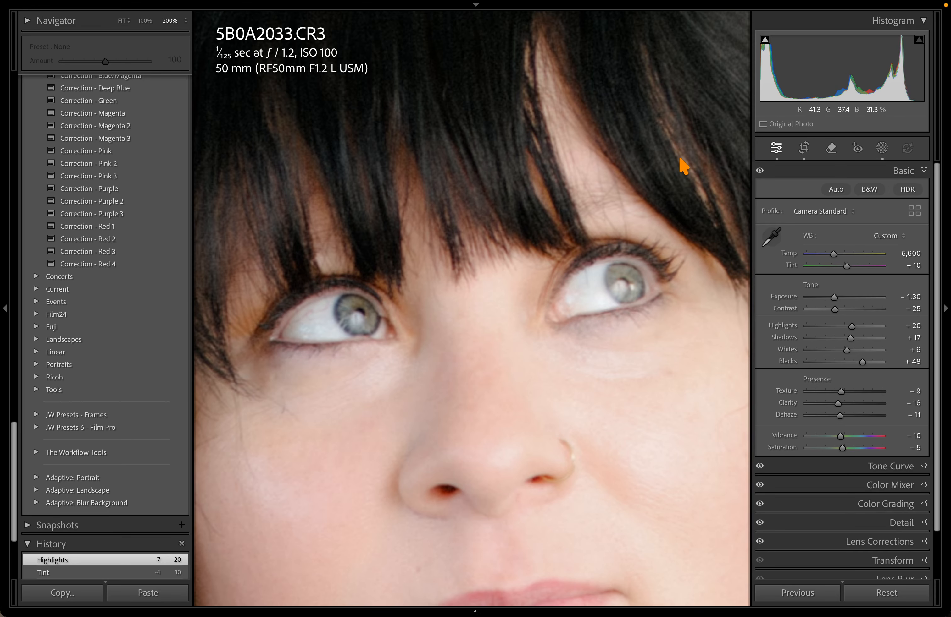
pyautogui.moveTo(477, 270); pyautogui.dragTo(544, 179)
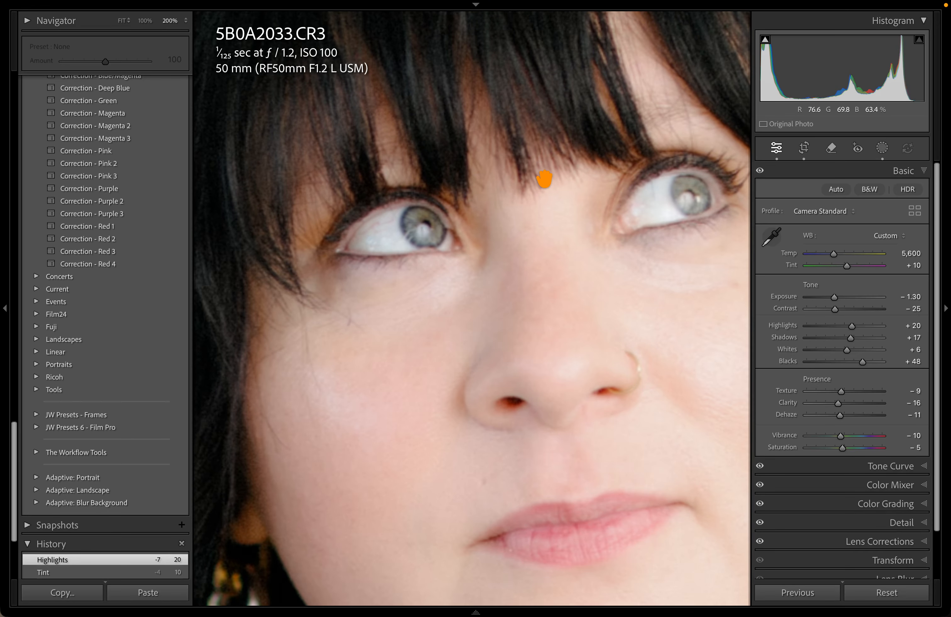
pyautogui.click(544, 179)
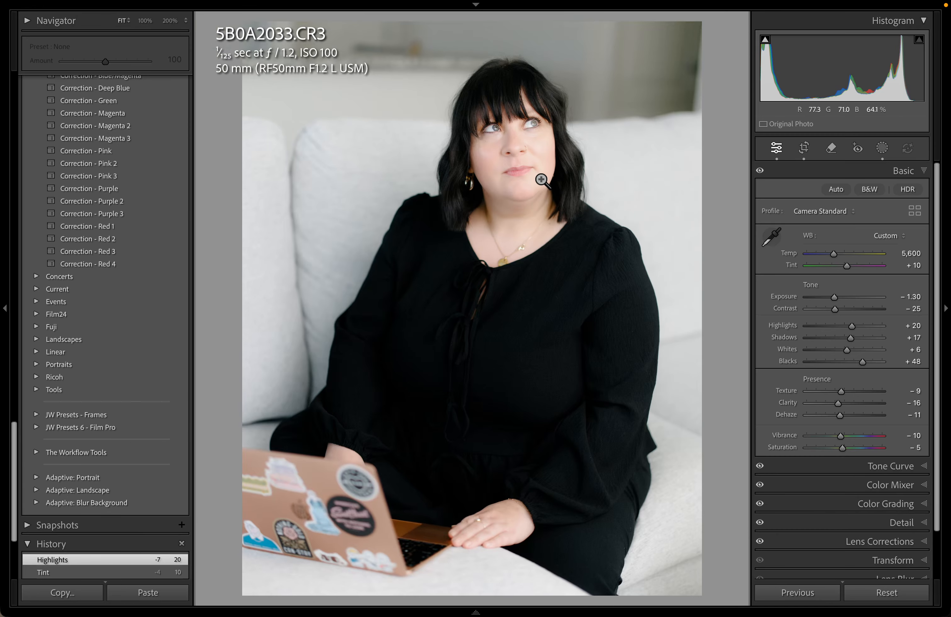
# Return to Grid and open the 9-12-25 tripleS Dallas folder
pyautogui.press('g')
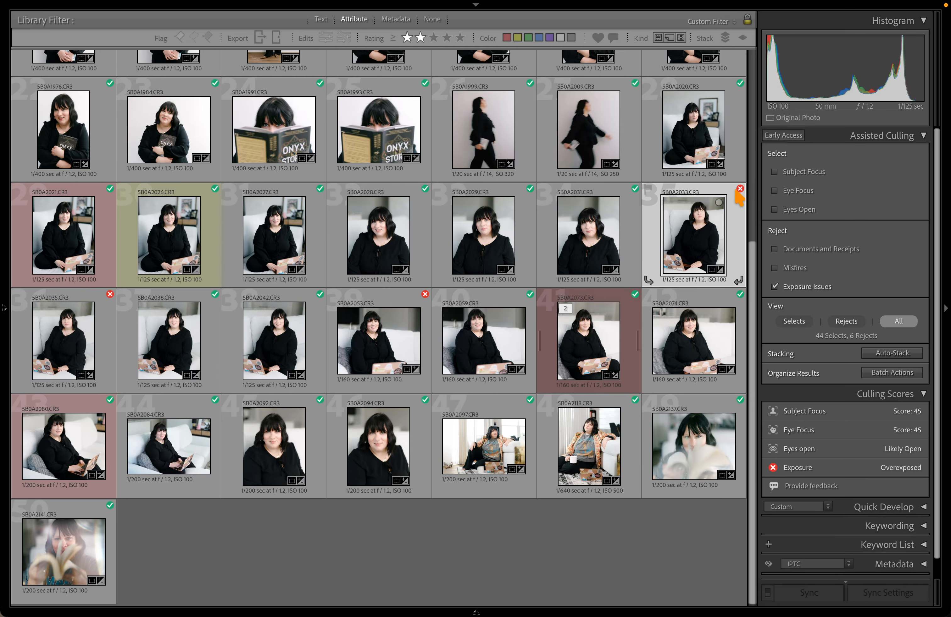
pyautogui.moveTo(739, 193)
pyautogui.press('d')
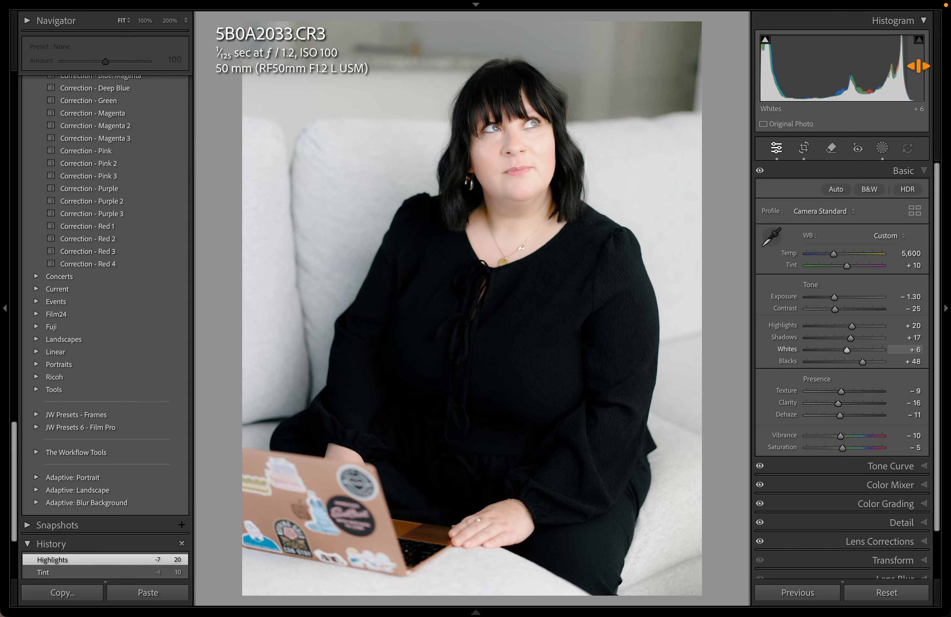
pyautogui.press('g')
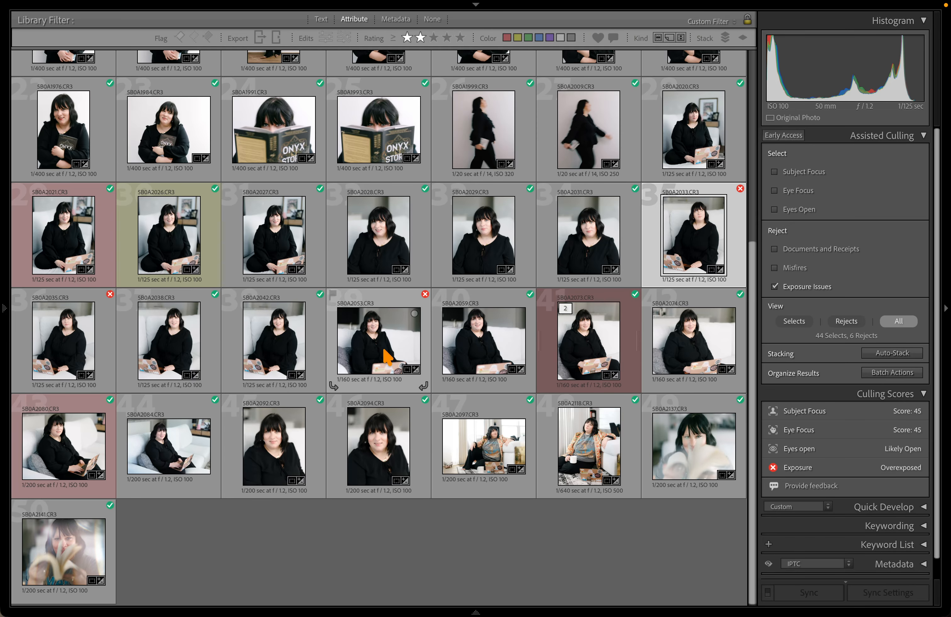
pyautogui.scroll(5, 470, 265)
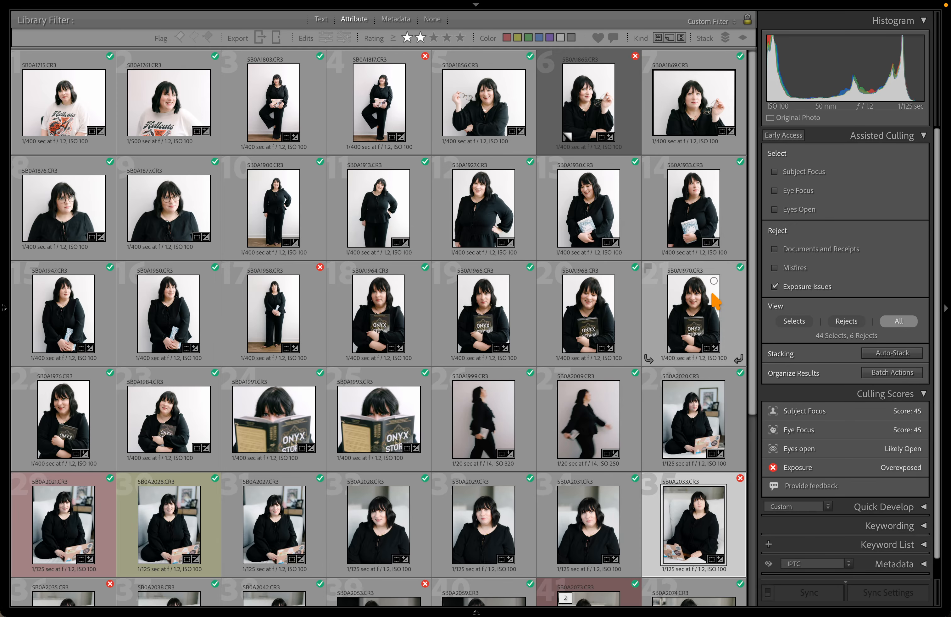
pyautogui.scroll(-5, 715, 302)
pyautogui.moveTo(5, 313)
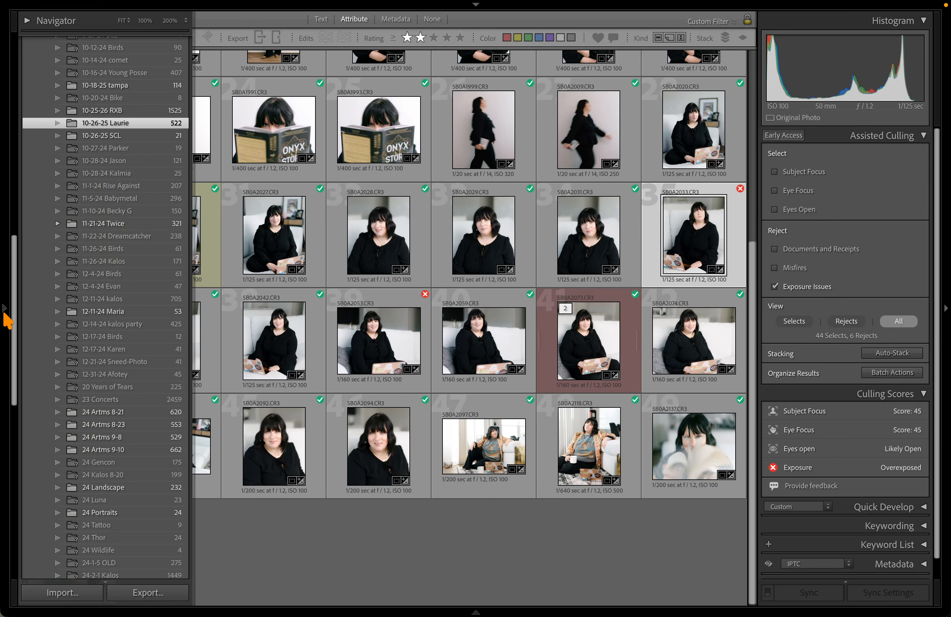
pyautogui.moveTo(16, 314); pyautogui.dragTo(16, 243)
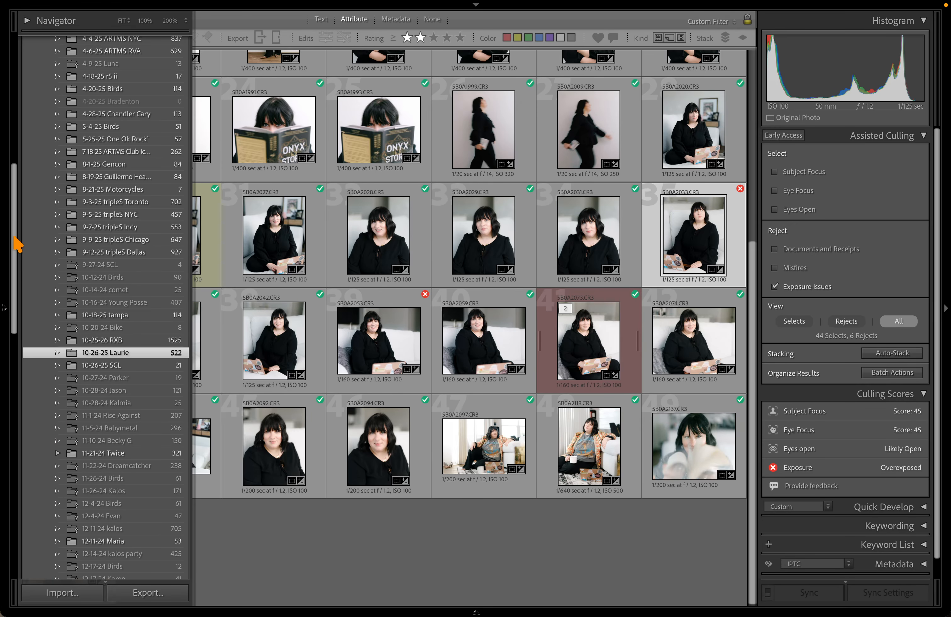
pyautogui.click(134, 252)
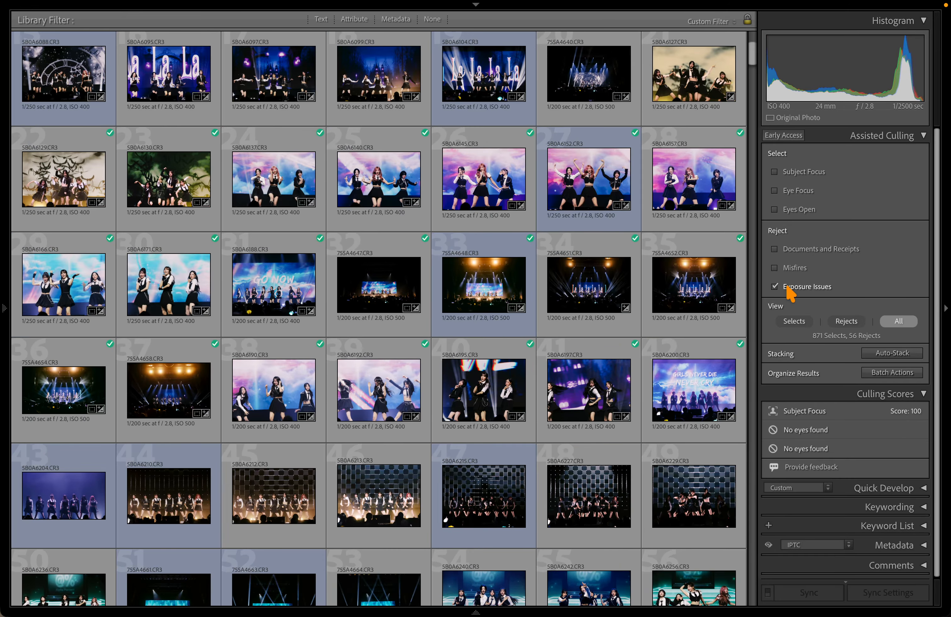
# Enable Subject Focus, Eye Focus, Eyes Open, Misfires and Exposure Issues, disable Documents and Receipts, and show Rejects
pyautogui.click(788, 286)
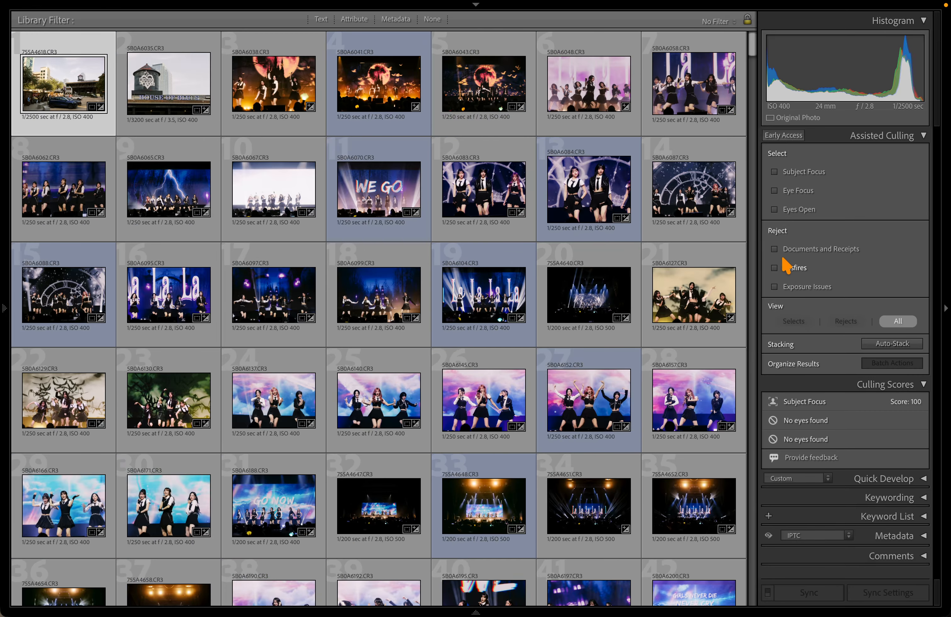
pyautogui.click(774, 172)
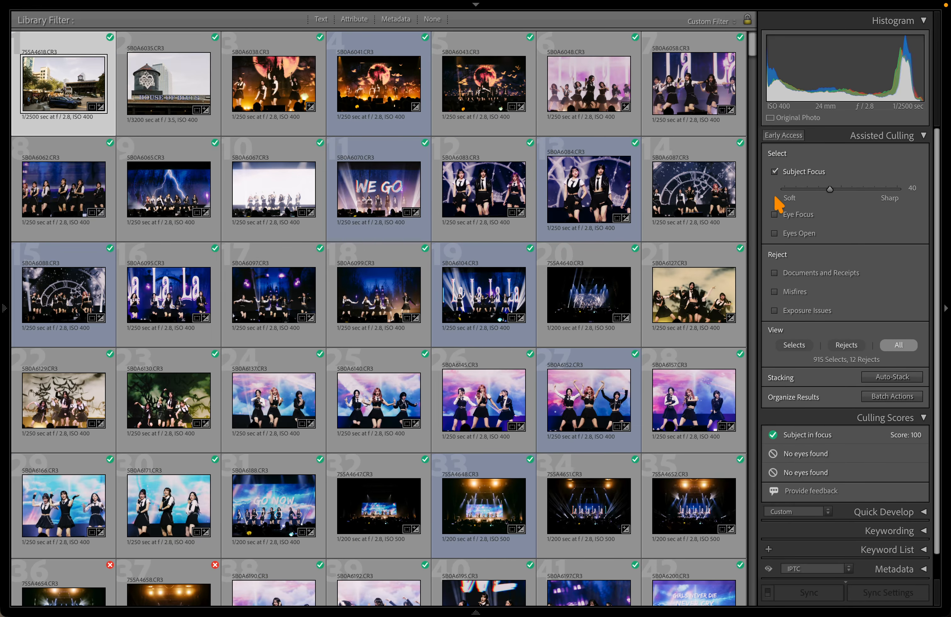
pyautogui.click(774, 215)
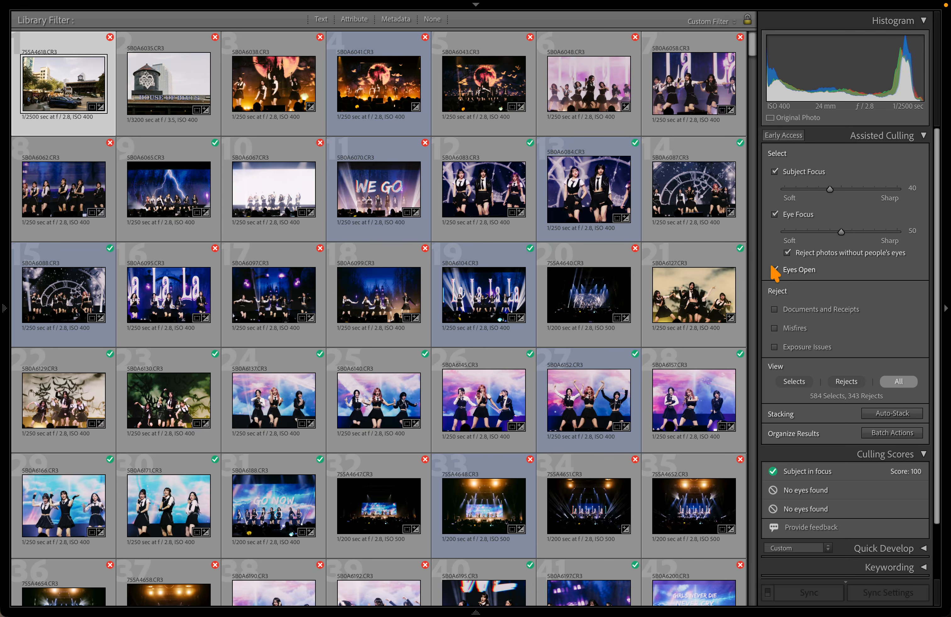
pyautogui.click(774, 270)
pyautogui.click(774, 333)
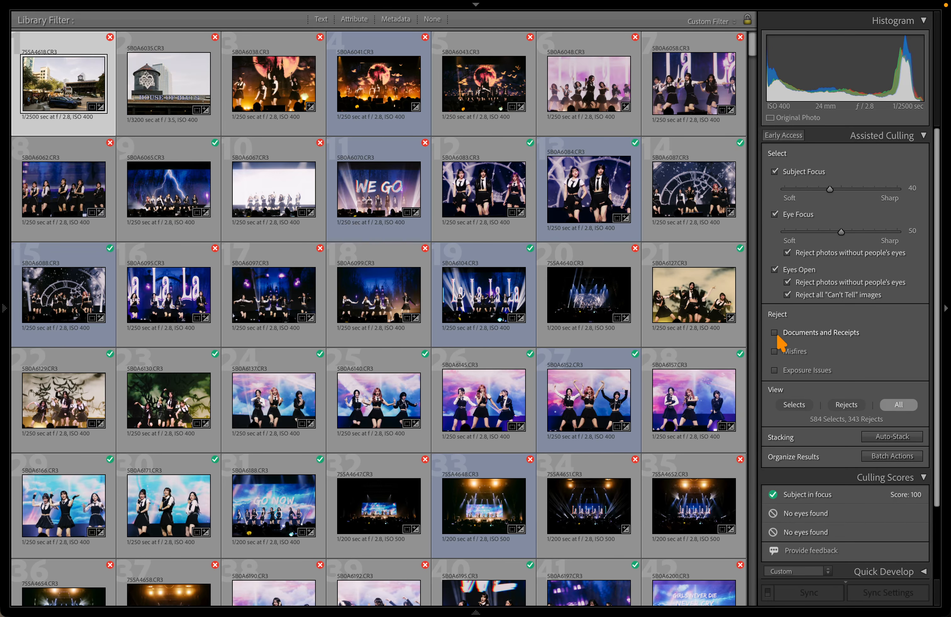
pyautogui.click(774, 351)
pyautogui.click(774, 370)
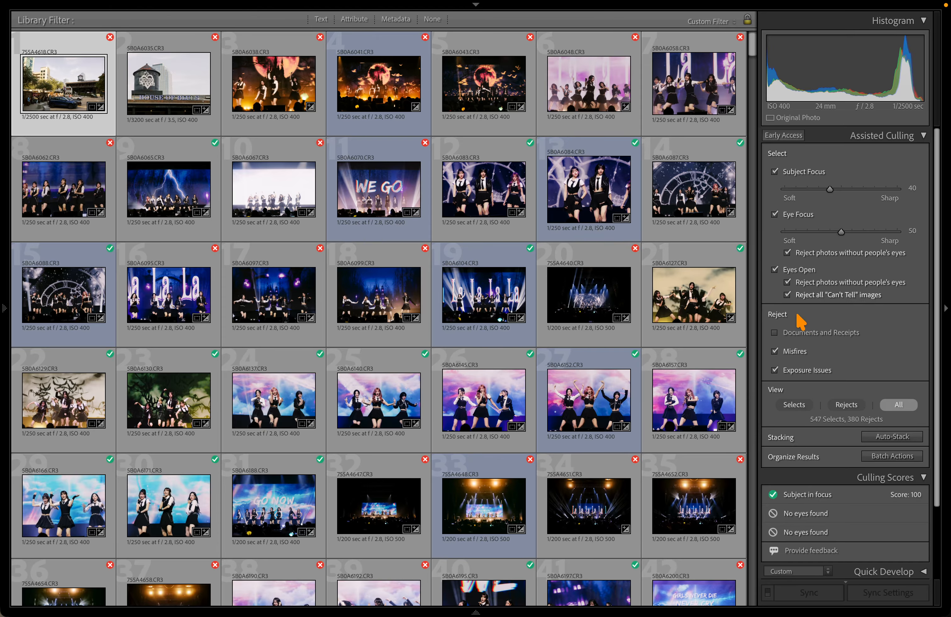
pyautogui.click(842, 406)
pyautogui.moveTo(7, 307)
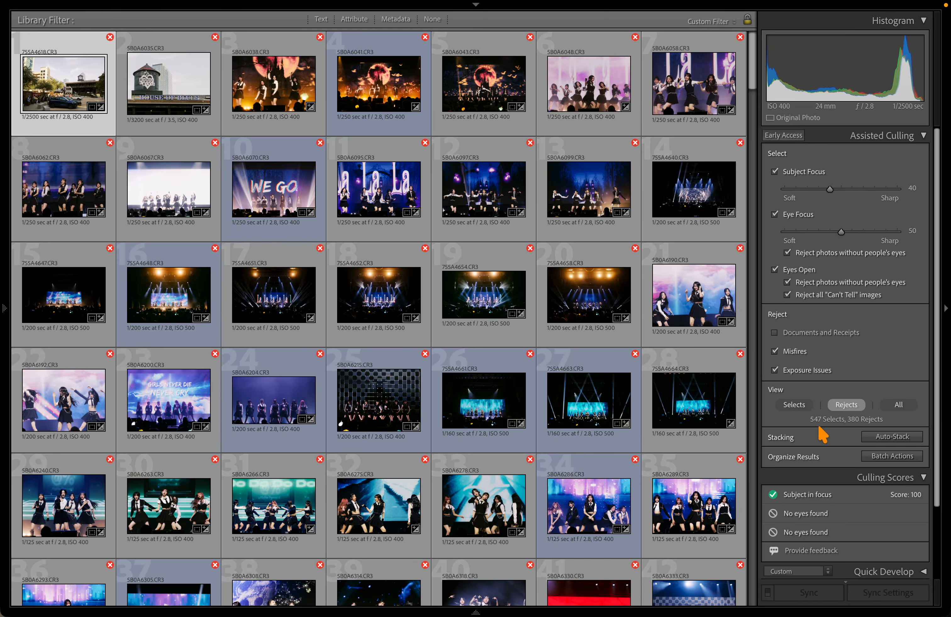
# Scroll the concert rejects, checking photo 153's culling scores and other reject badges
pyautogui.scroll(-15, 437, 405)
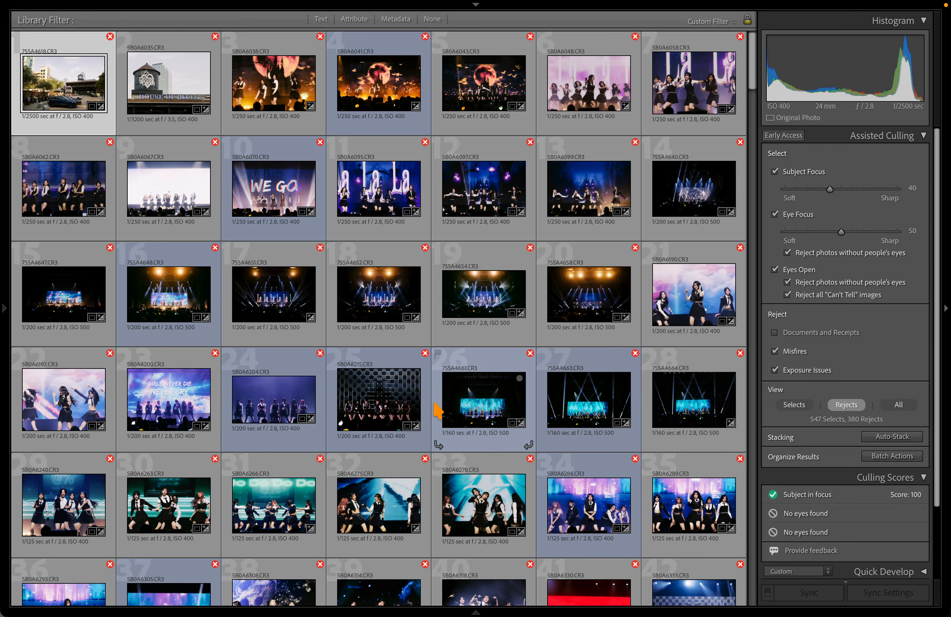
pyautogui.scroll(-3, 418, 187)
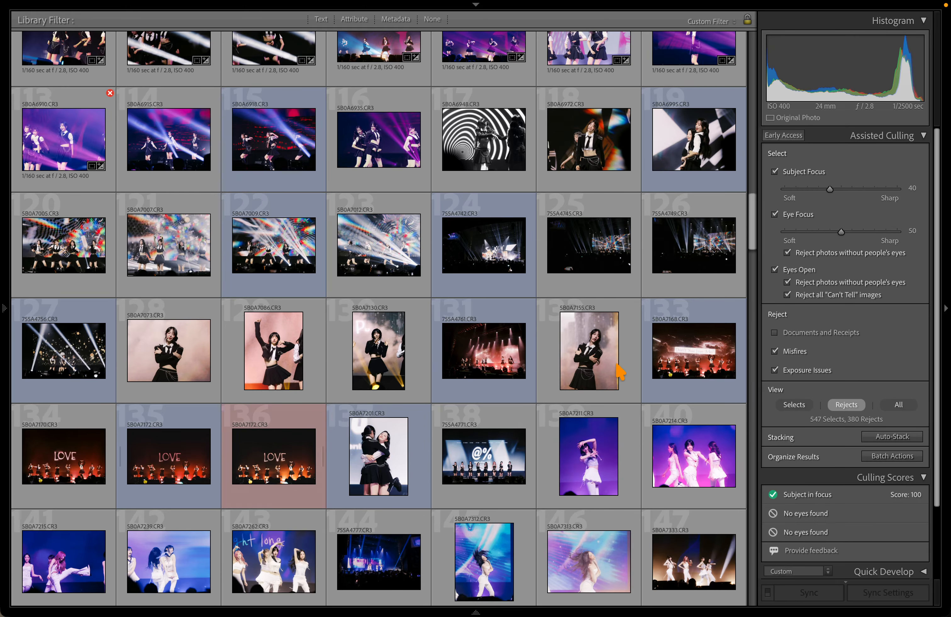
pyautogui.scroll(-1, 268, 352)
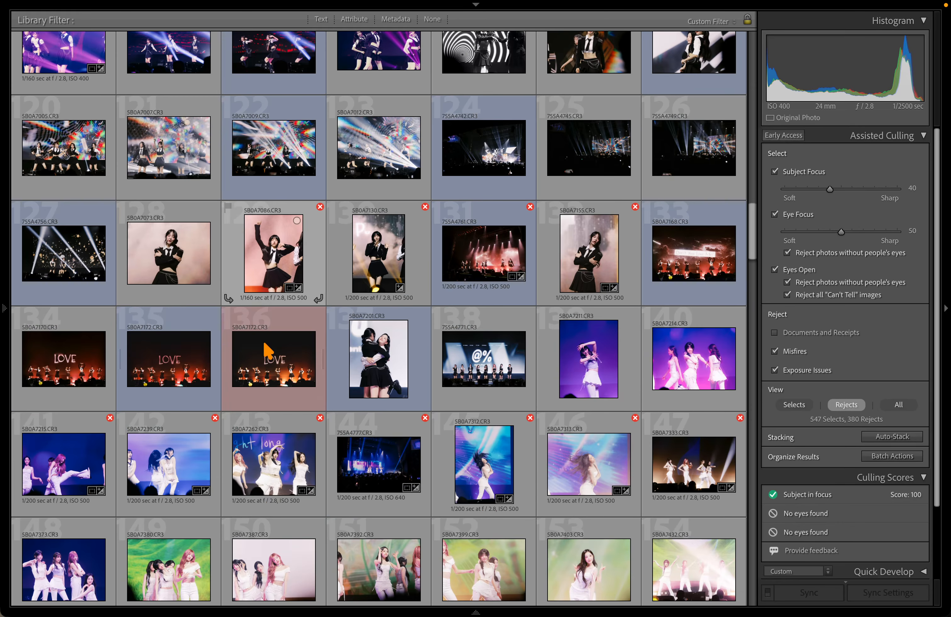
pyautogui.scroll(-3, 434, 397)
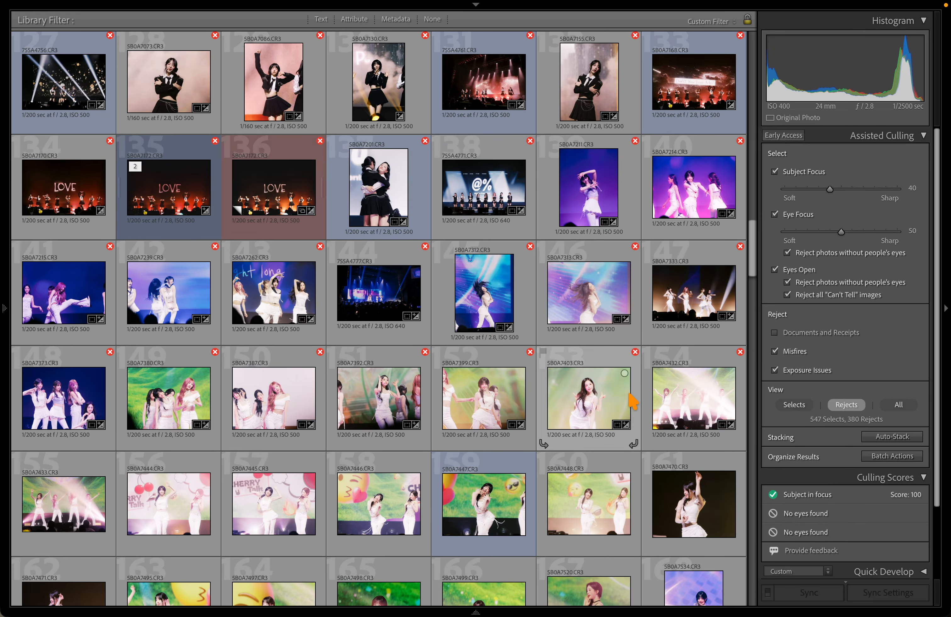
pyautogui.scroll(-2, 607, 391)
pyautogui.click(582, 328)
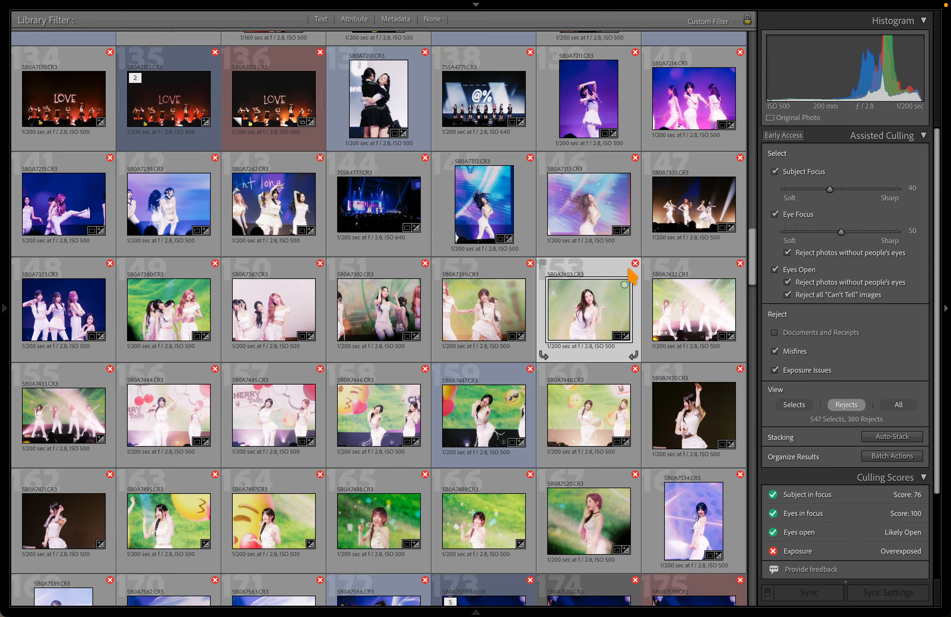
pyautogui.moveTo(633, 267)
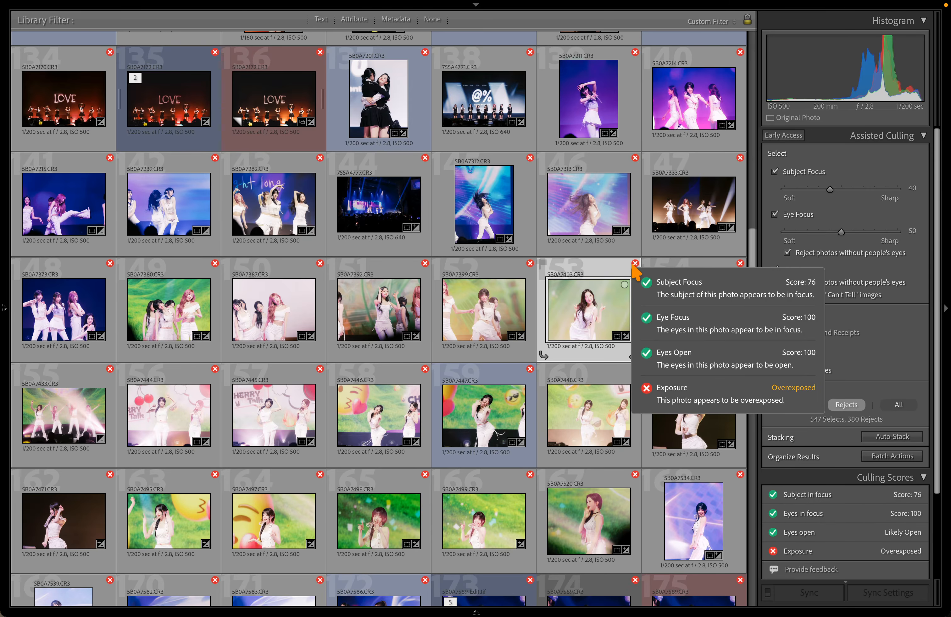
pyautogui.scroll(-3, 647, 397)
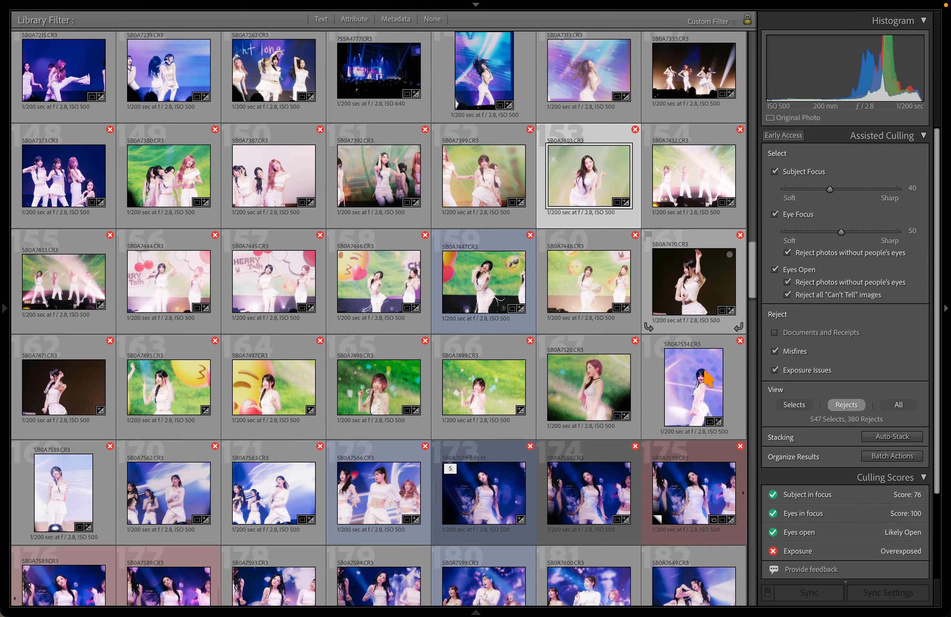
pyautogui.moveTo(739, 341)
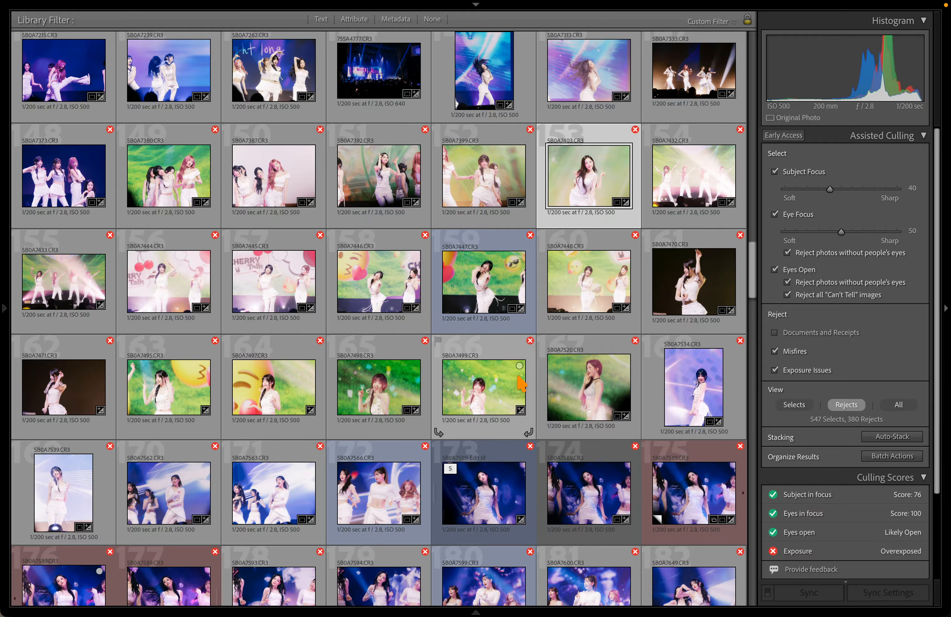
pyautogui.scroll(-3, 529, 430)
pyautogui.moveTo(530, 287)
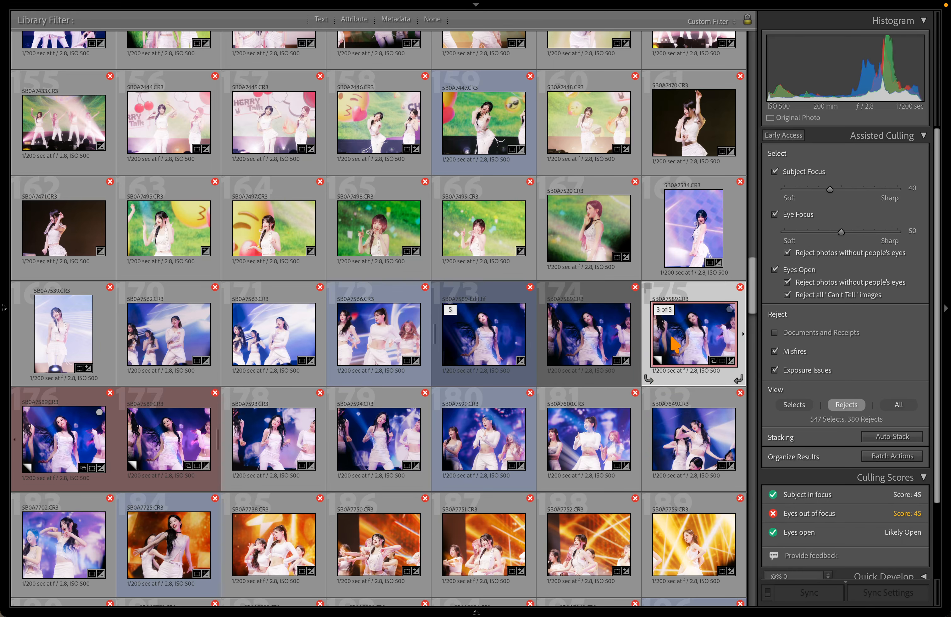
# Read reject 175's scores (eyes out of focus, 45), then open it zoomed in Develop
pyautogui.click(681, 335)
pyautogui.moveTo(741, 295)
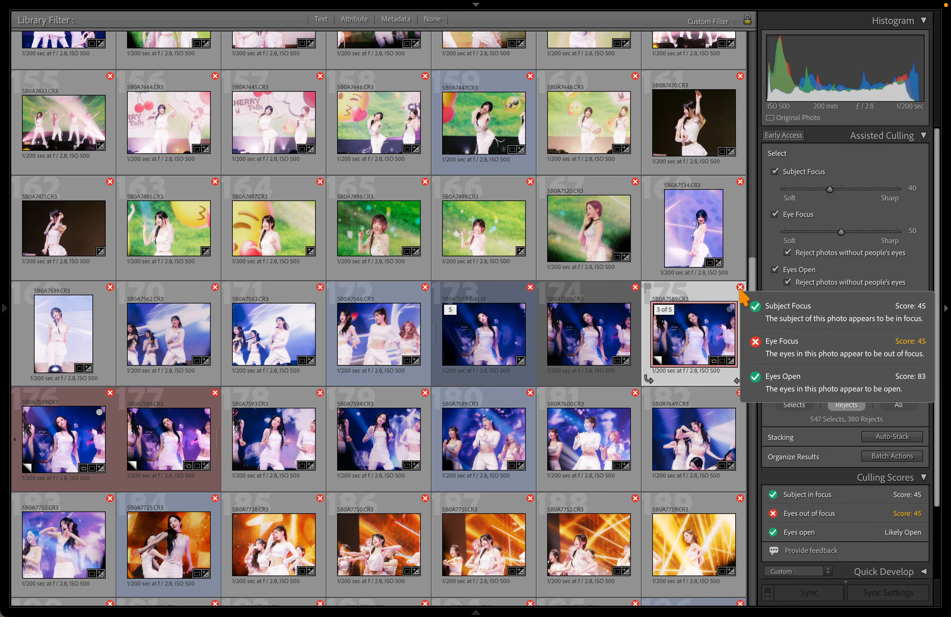
pyautogui.press('d')
pyautogui.click(570, 284)
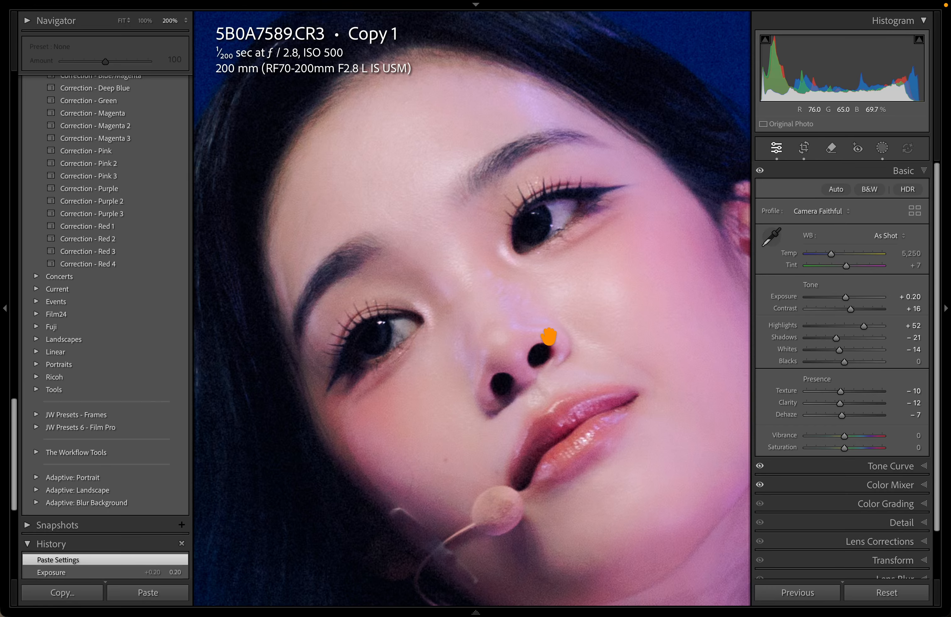
# Check the eyes with panels hidden, then lower Eye Focus to 40 (701 selects, 226 rejects)
pyautogui.press('Tab')
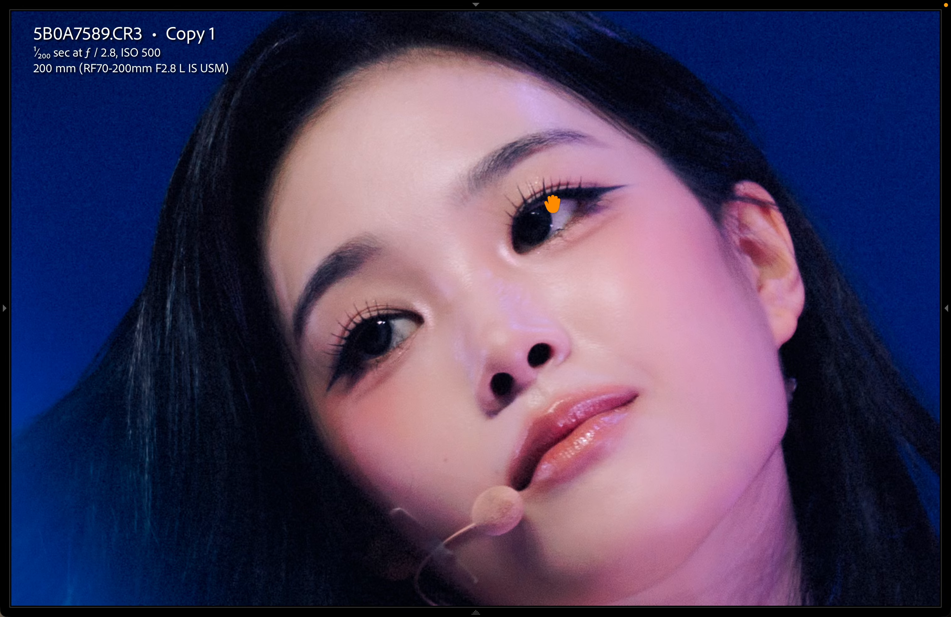
pyautogui.click(604, 323)
pyautogui.press('Tab')
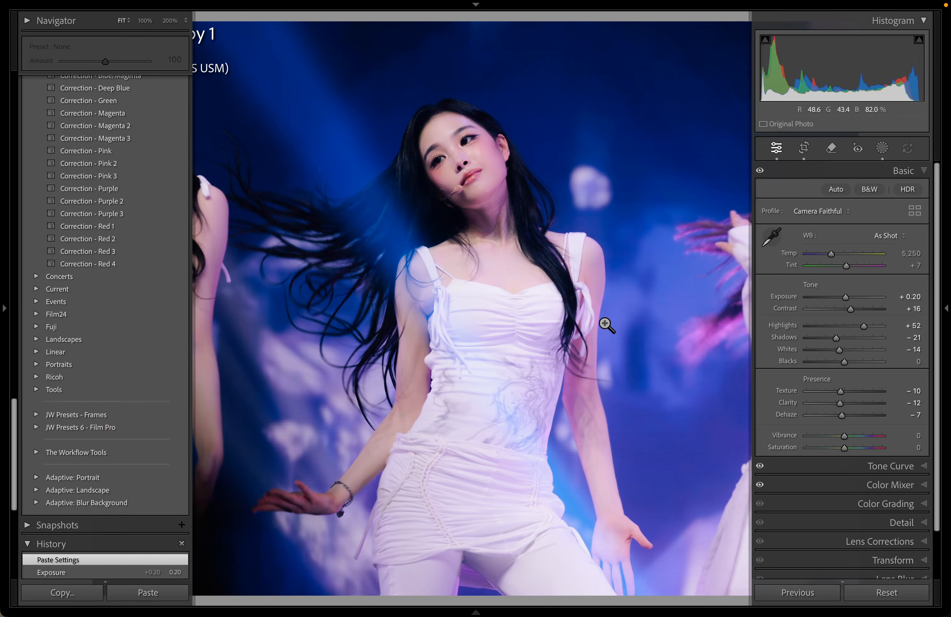
pyautogui.press('g')
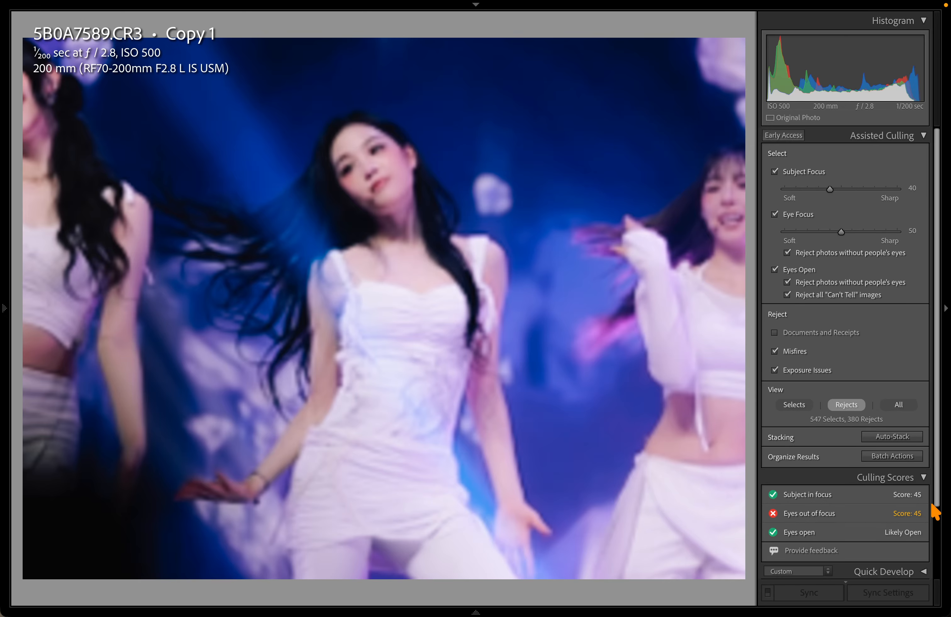
pyautogui.click(831, 233)
pyautogui.press('g')
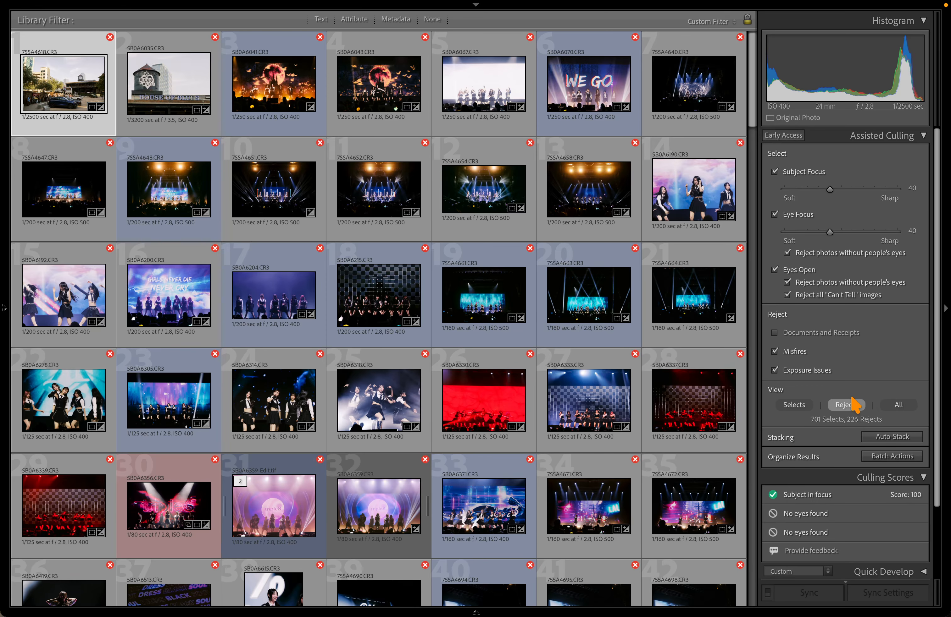
# Show the 226 rejects, scroll through them and view the current photo in Loupe
pyautogui.click(845, 405)
pyautogui.scroll(-10, 718, 79)
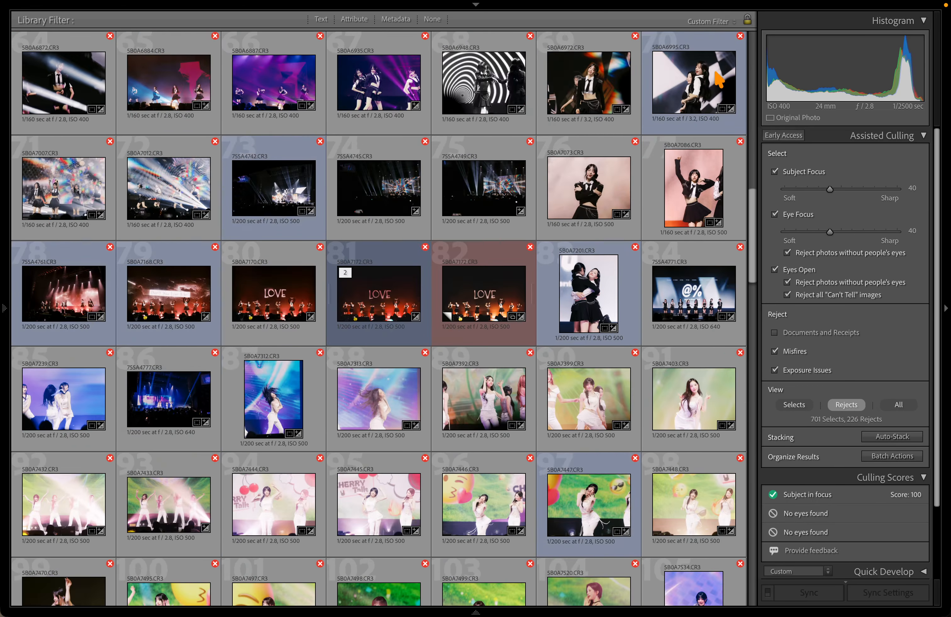
pyautogui.scroll(-6, 718, 78)
pyautogui.scroll(-1, 694, 212)
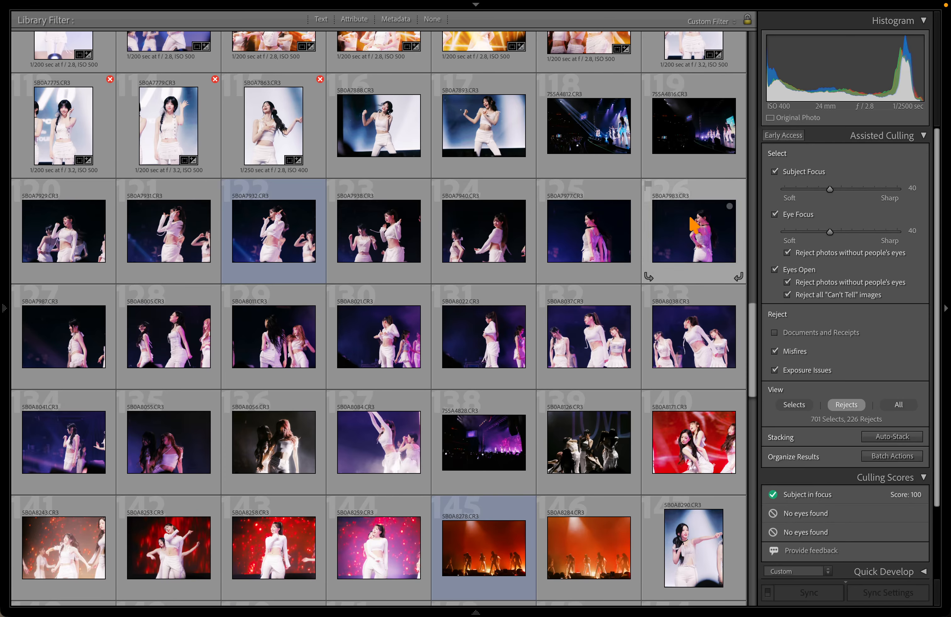
pyautogui.moveTo(739, 292)
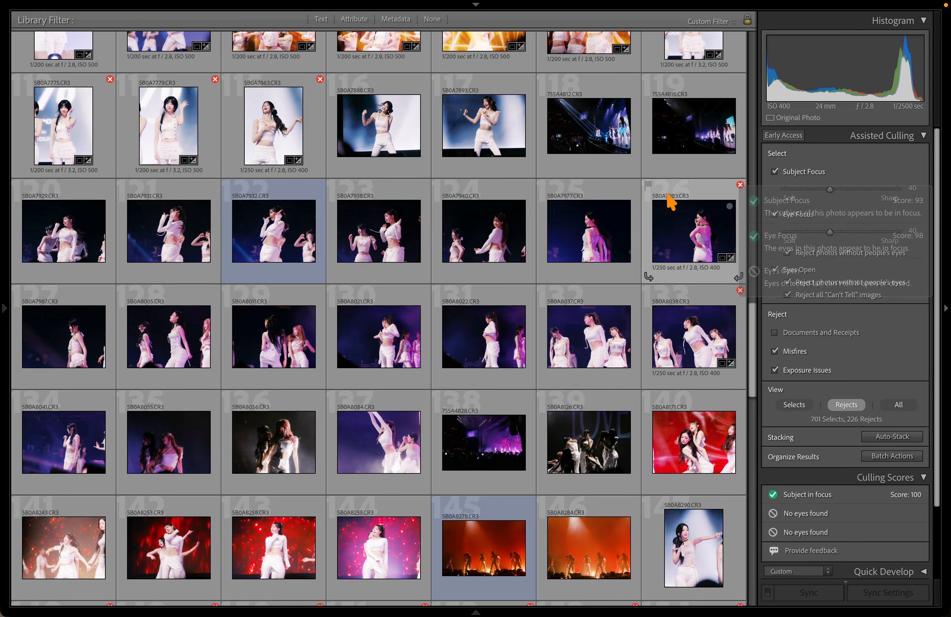
pyautogui.press('e')
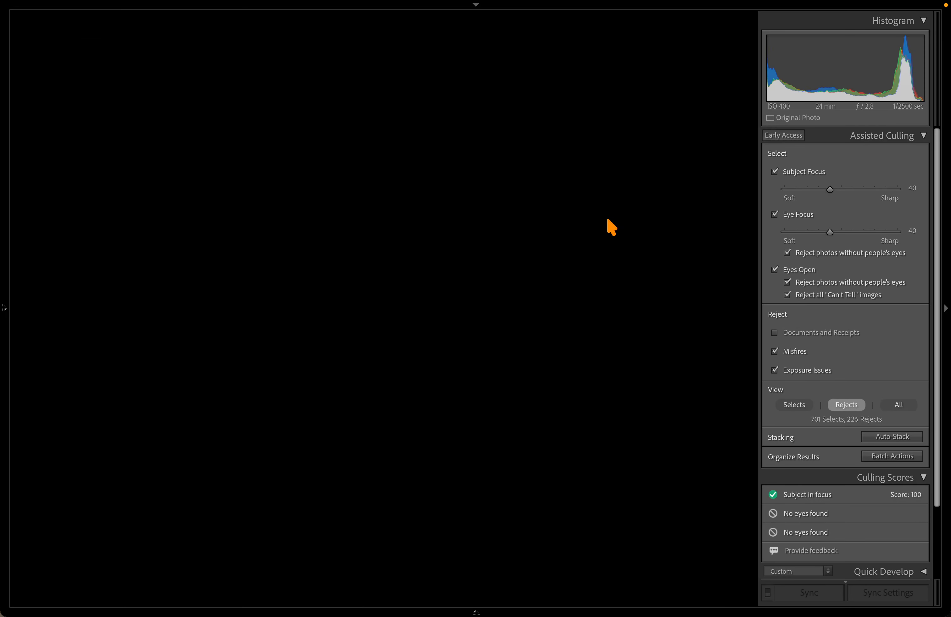
pyautogui.press('g')
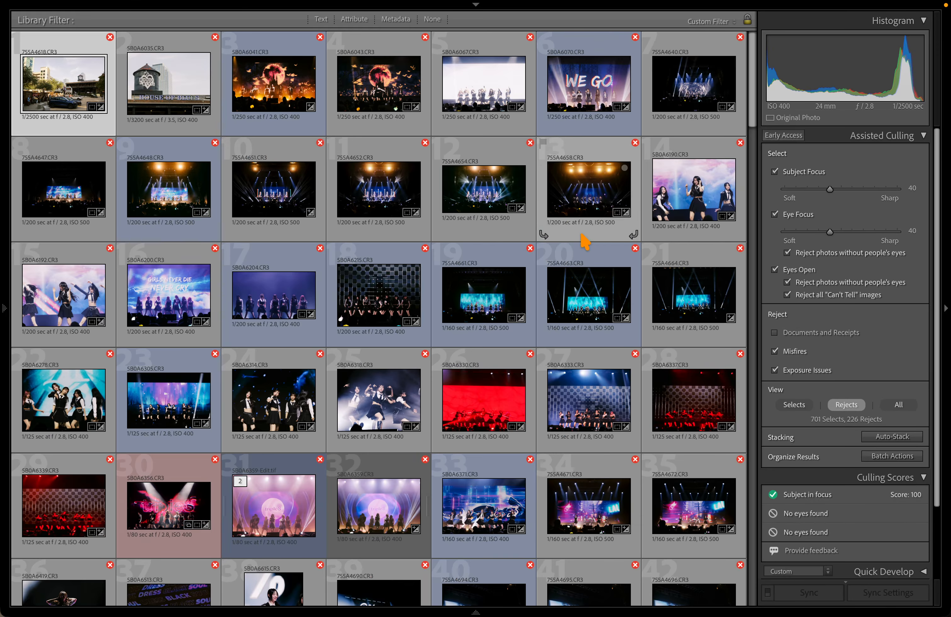
# View the blurry reject 5B0A7977 in Loupe
pyautogui.scroll(-20, 585, 240)
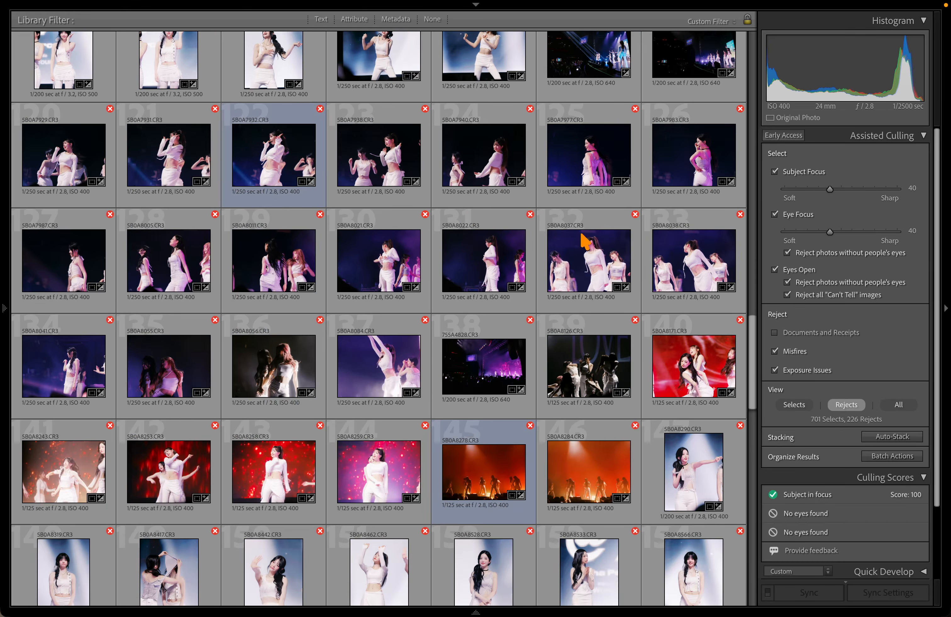
pyautogui.click(577, 177)
pyautogui.press('e')
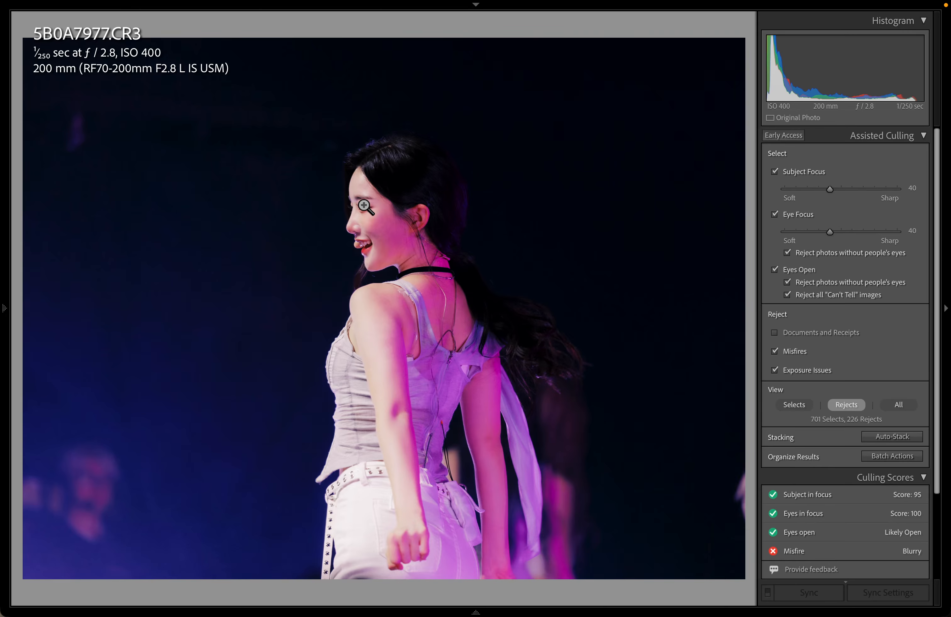
pyautogui.press('g')
# View the overexposed reject 5B0A9116 large twice, returning to Grid each time
pyautogui.scroll(-8, 409, 263)
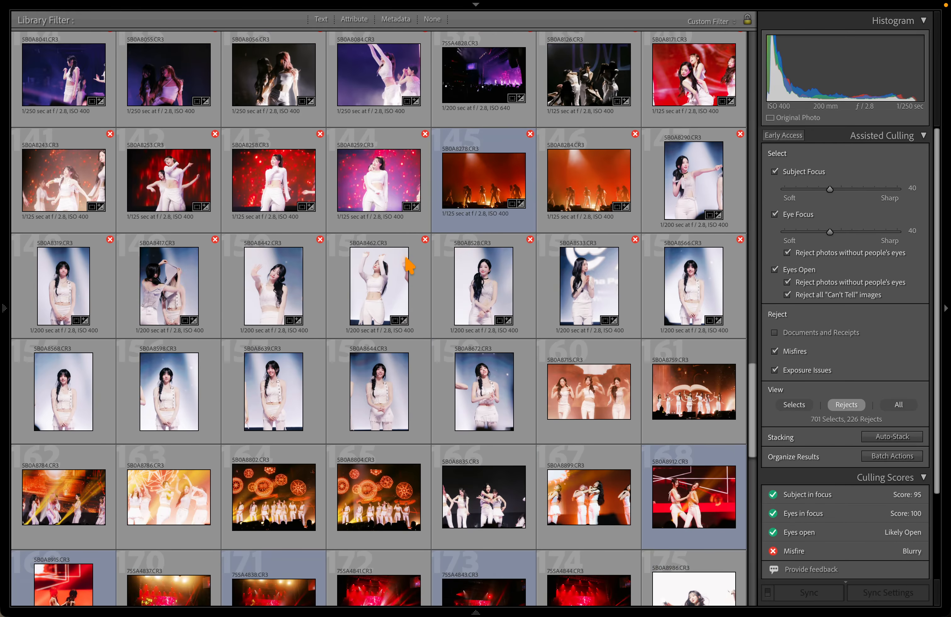
pyautogui.scroll(-11, 499, 421)
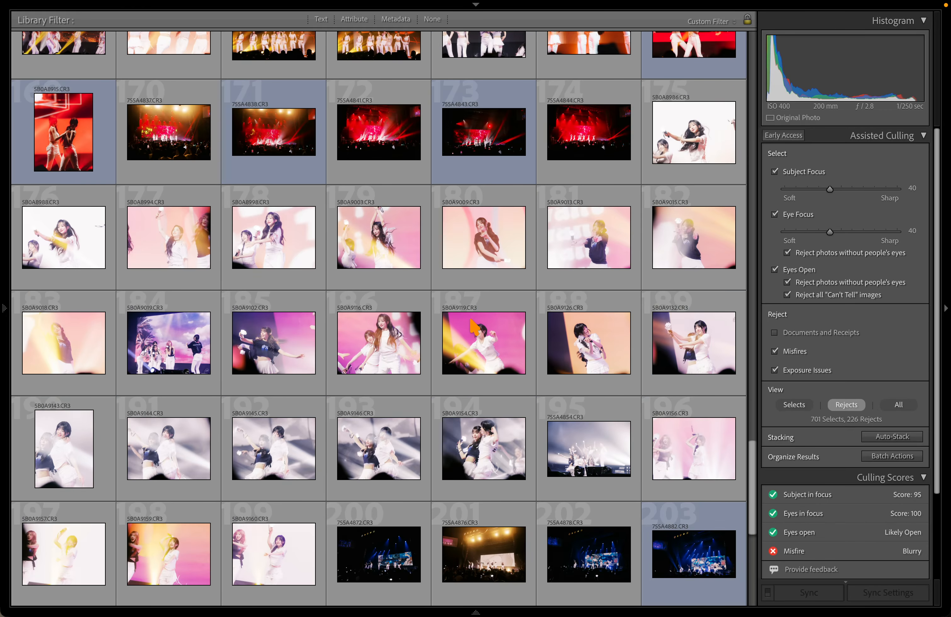
pyautogui.scroll(-3, 473, 326)
pyautogui.click(389, 250)
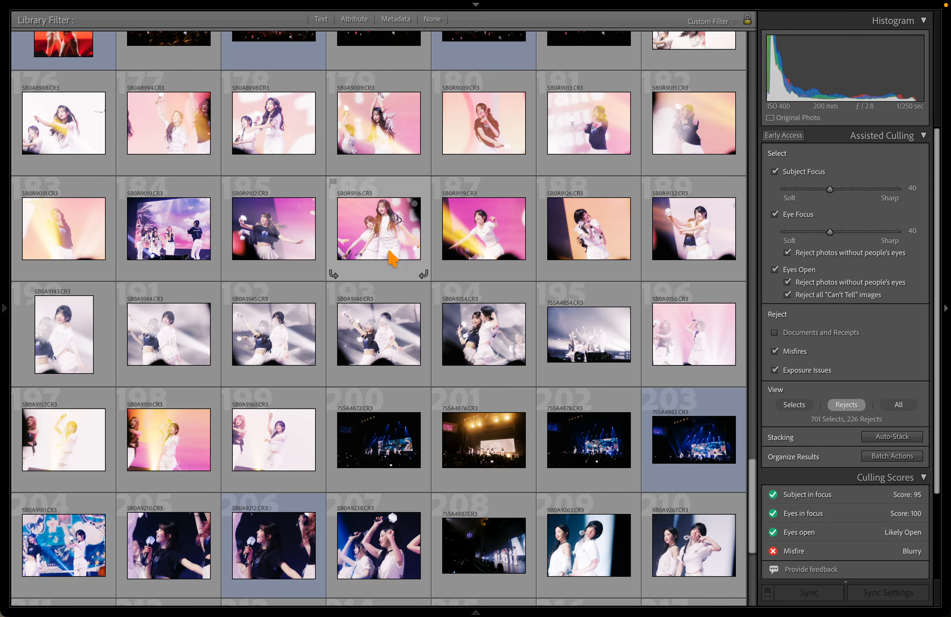
pyautogui.press('e')
pyautogui.press('g')
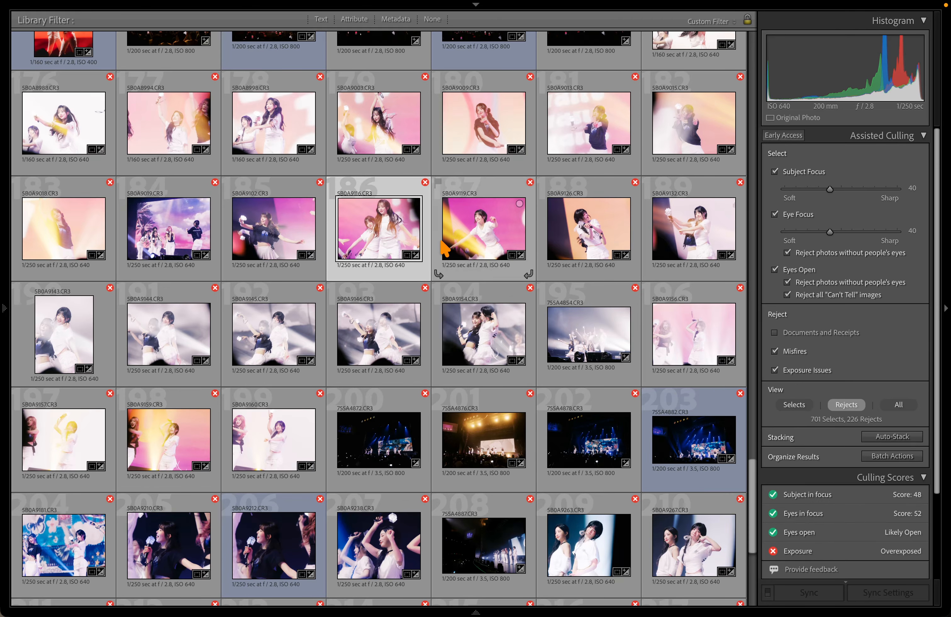
pyautogui.doubleClick(383, 224)
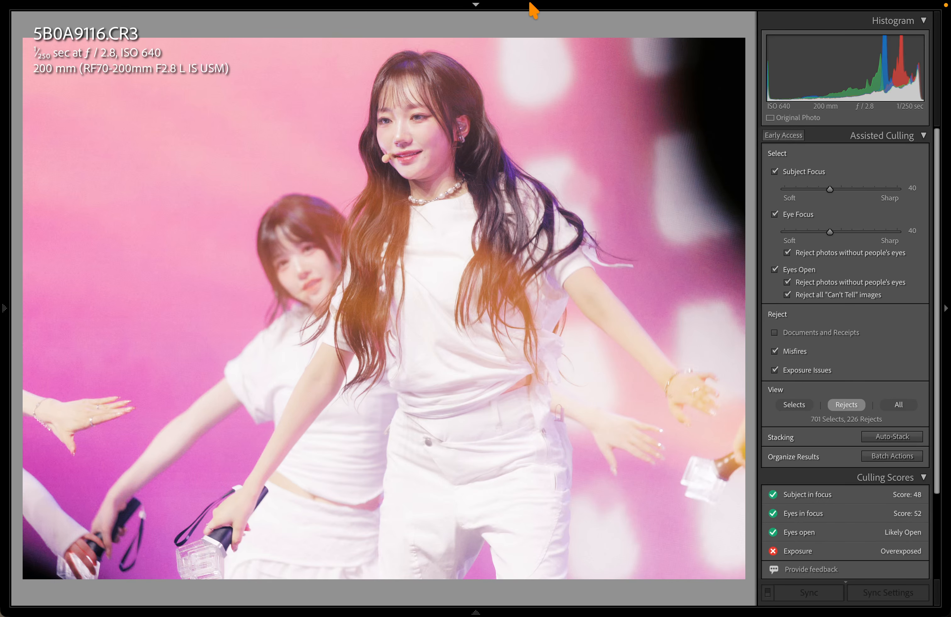
pyautogui.press('g')
pyautogui.scroll(-5, 240, 495)
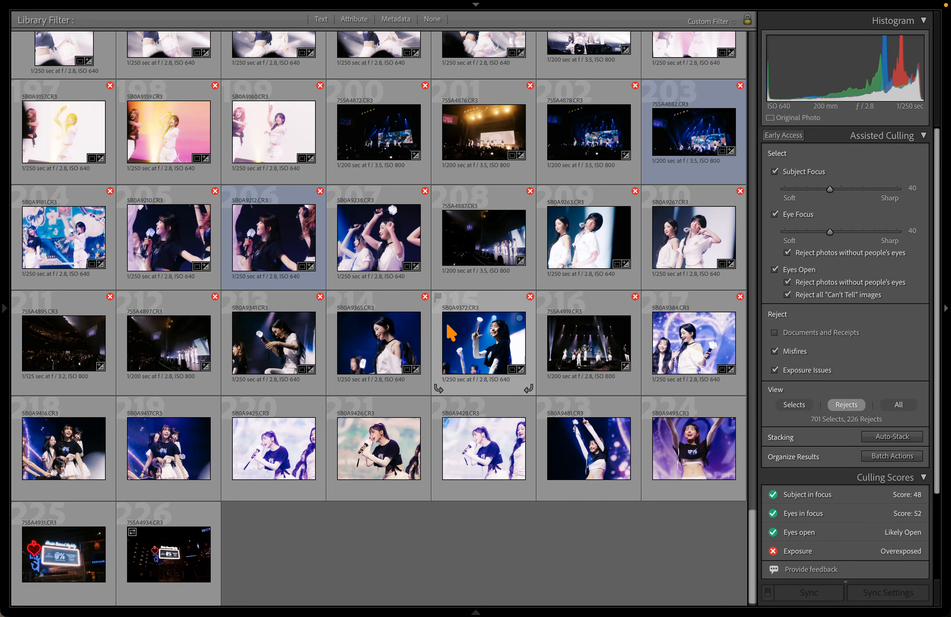
# Open the 10-26-25 portrait shoot folder filtered to two stars or more
pyautogui.moveTo(9, 303)
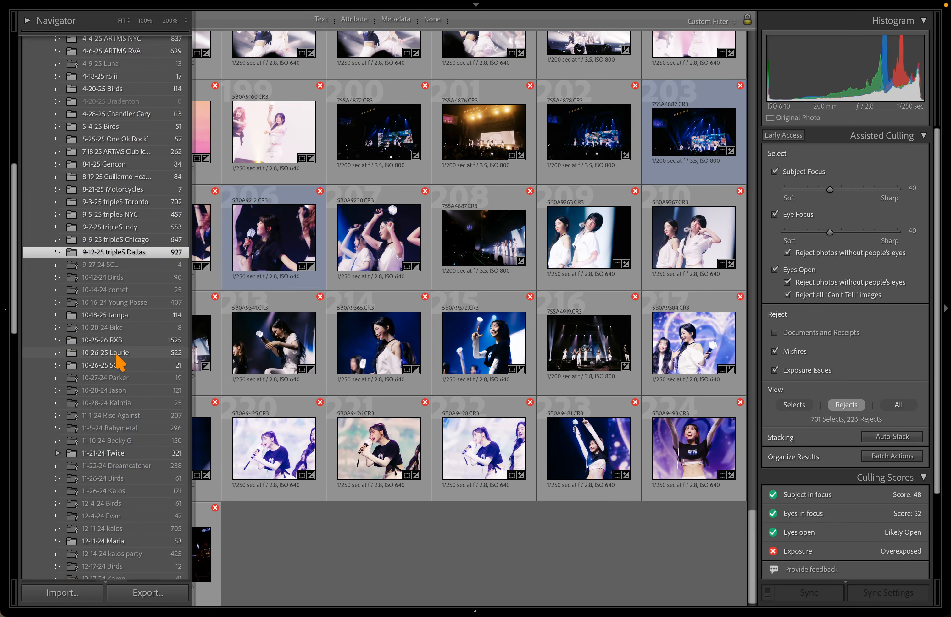
pyautogui.click(118, 353)
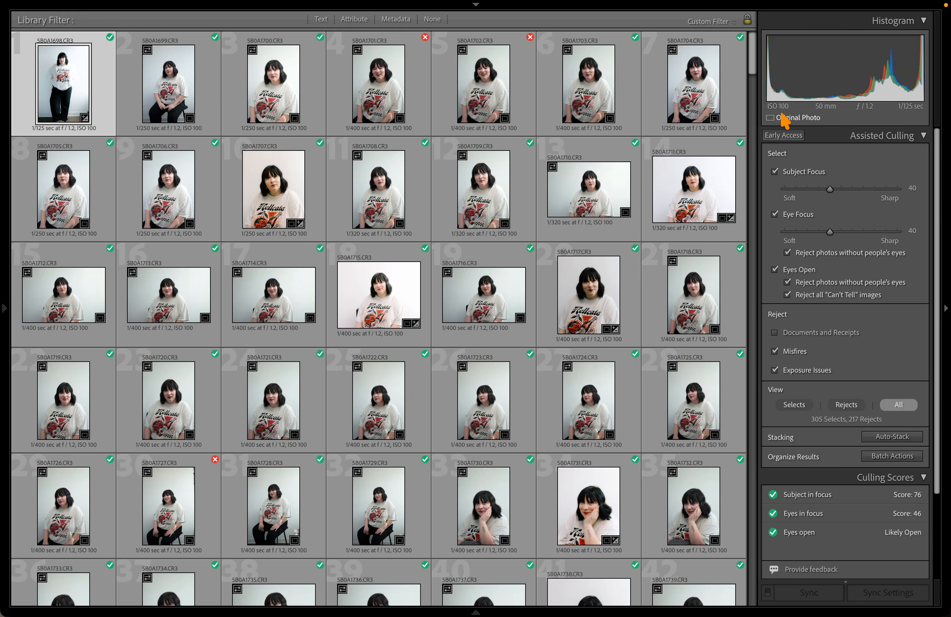
pyautogui.scroll(-15, 420, 206)
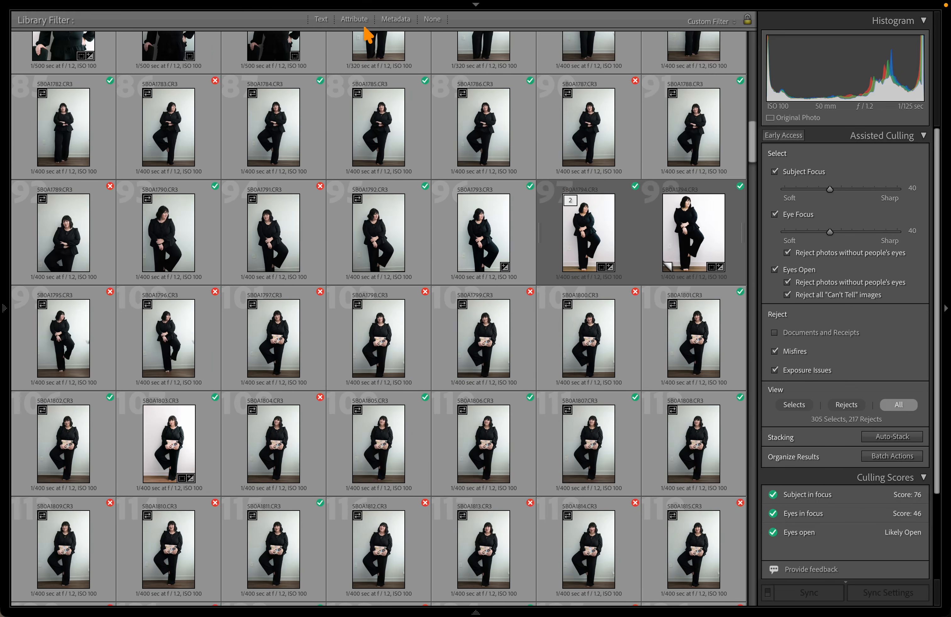
pyautogui.click(356, 20)
# Select 5B0A2053 and 5B0A2059 and show 5B0A2053's overexposed culling scores
pyautogui.scroll(-5, 520, 350)
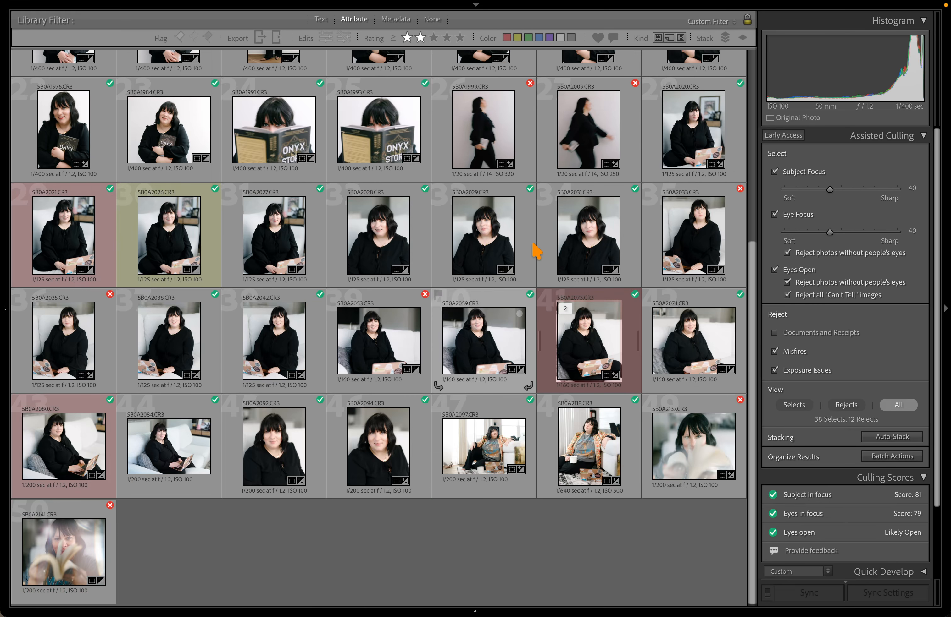
pyautogui.scroll(5, 536, 251)
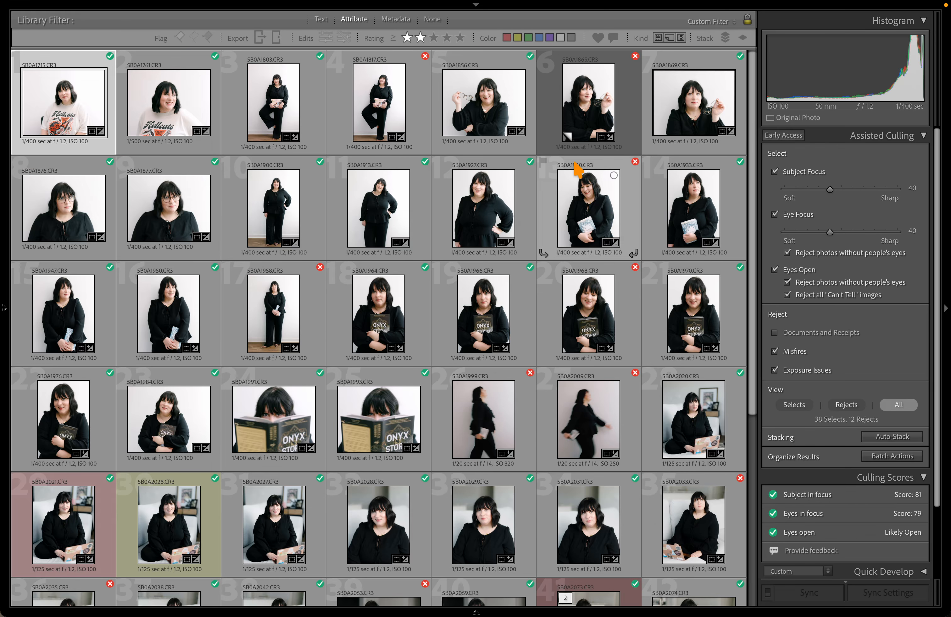
pyautogui.scroll(-3, 771, 453)
pyautogui.scroll(-5, 682, 384)
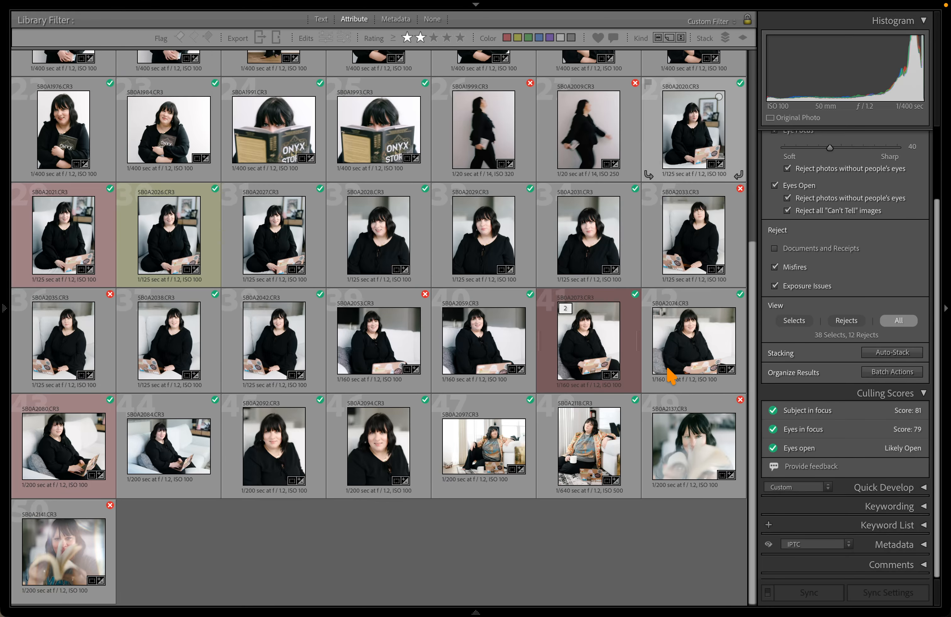
pyautogui.click(383, 335)
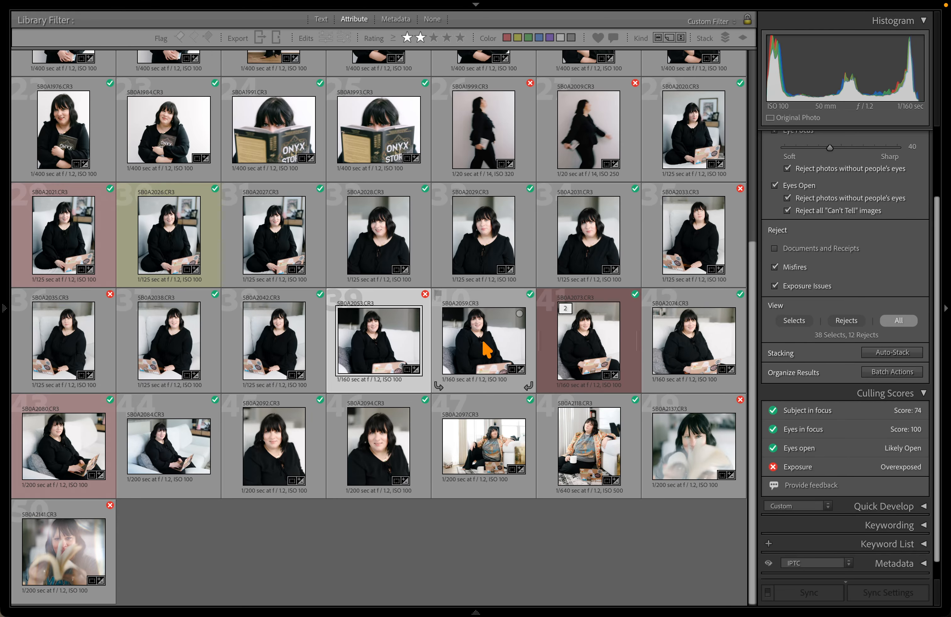
pyautogui.keyDown('shift'); pyautogui.click(452, 350); pyautogui.keyUp('shift')
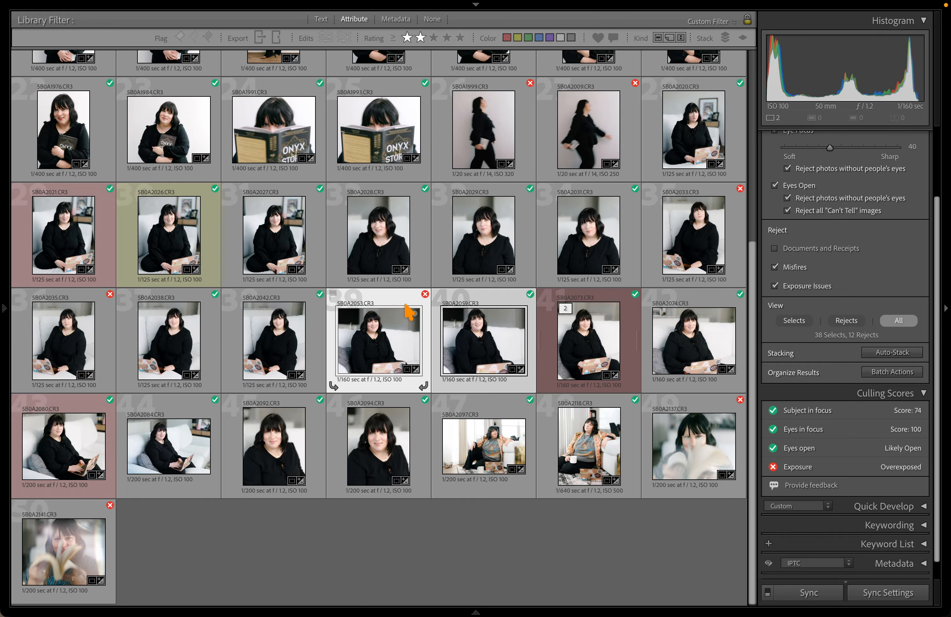
pyautogui.moveTo(425, 296)
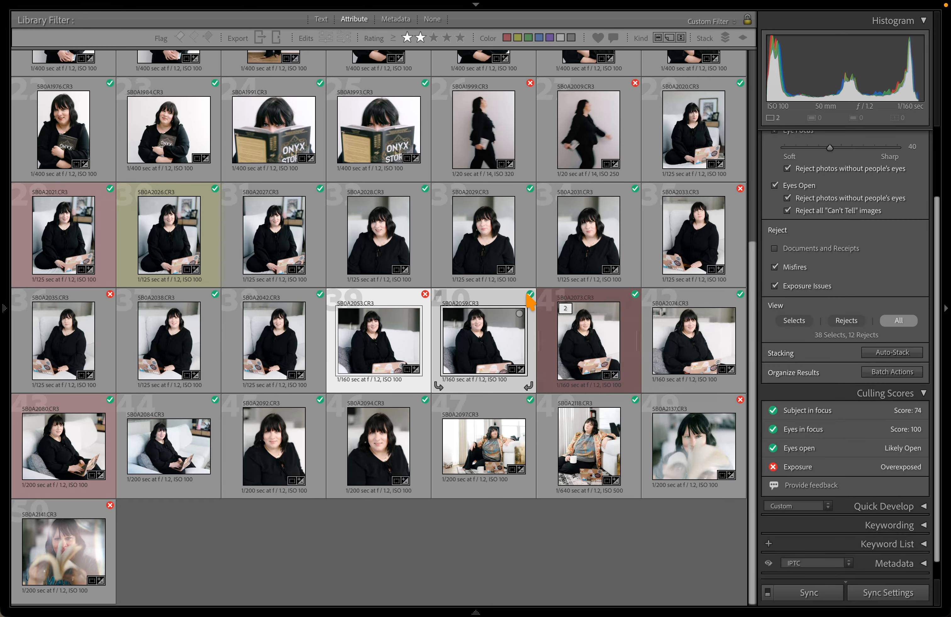
pyautogui.press('d')
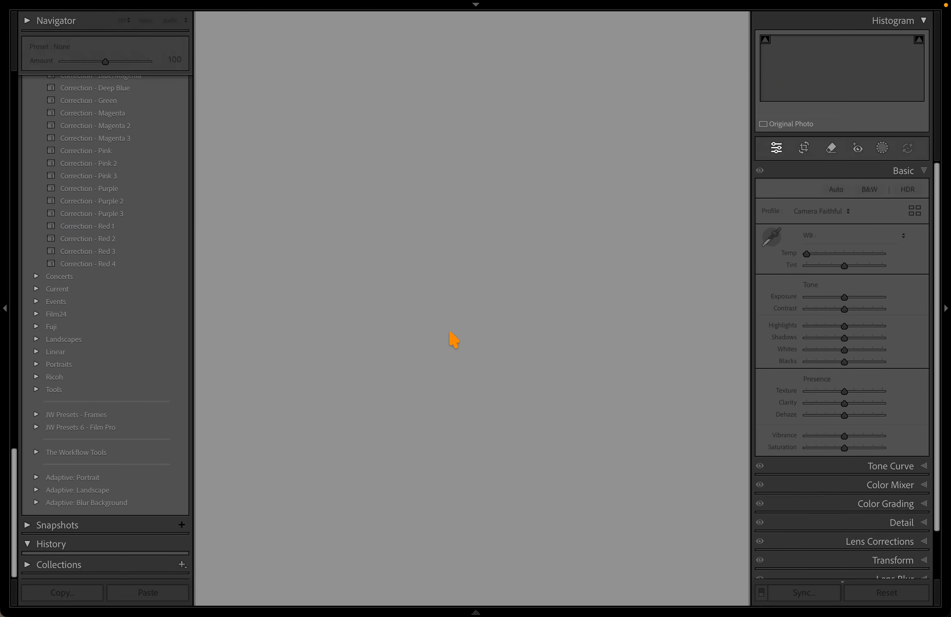
pyautogui.press('Right')
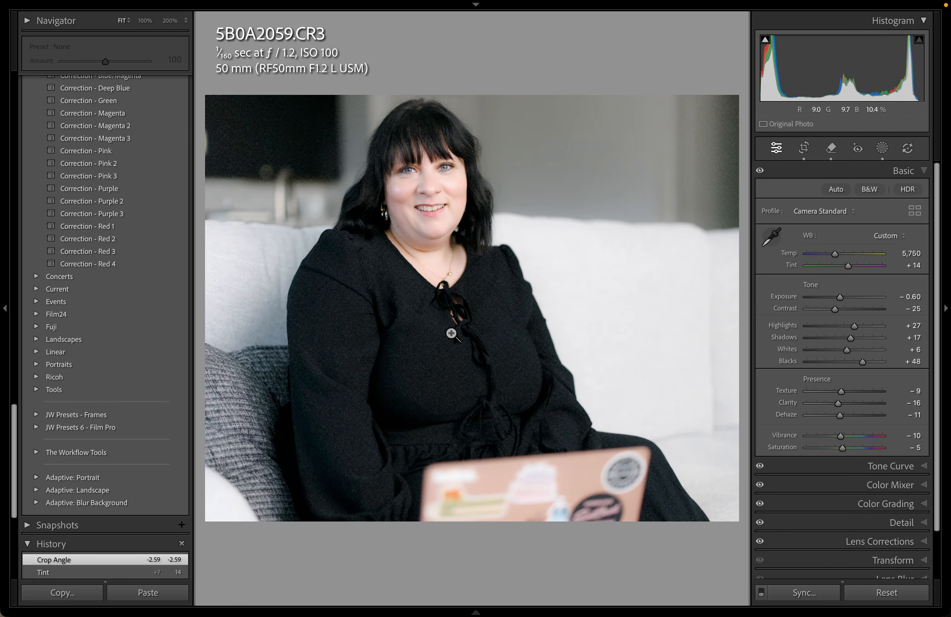
pyautogui.press('Left')
pyautogui.press('Right')
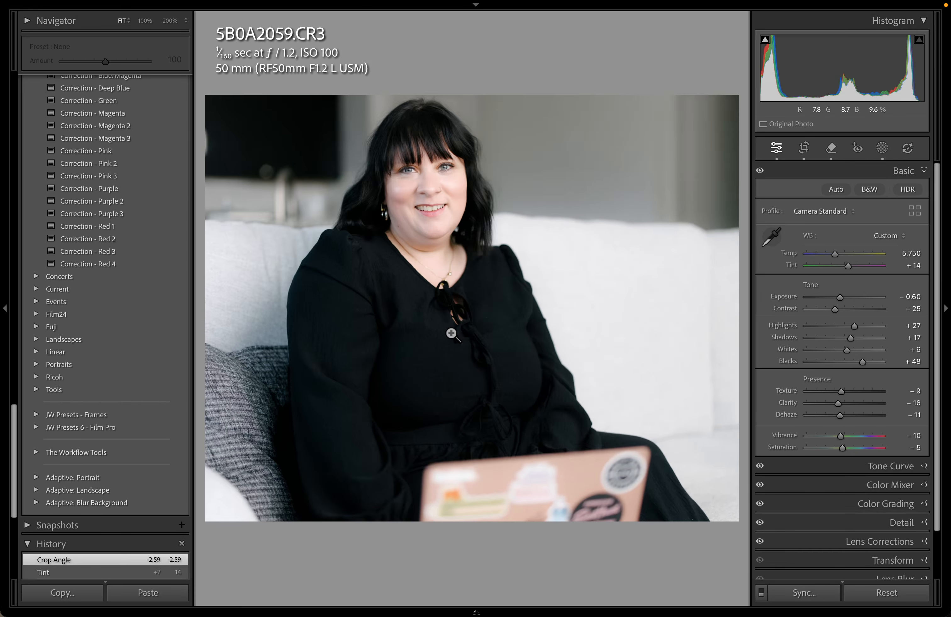
pyautogui.press('Left')
pyautogui.press('Right')
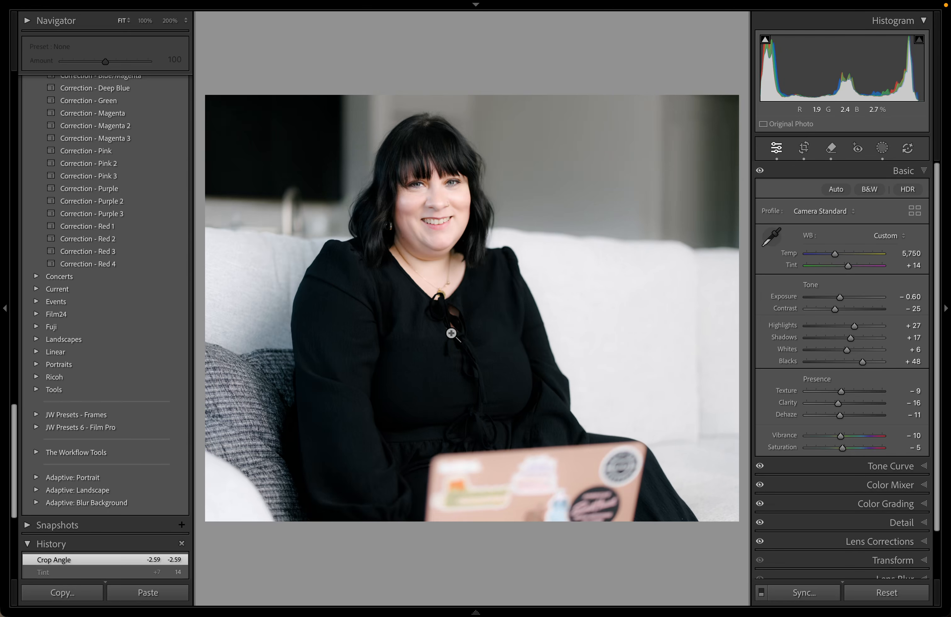
pyautogui.press('Left')
pyautogui.press('Right')
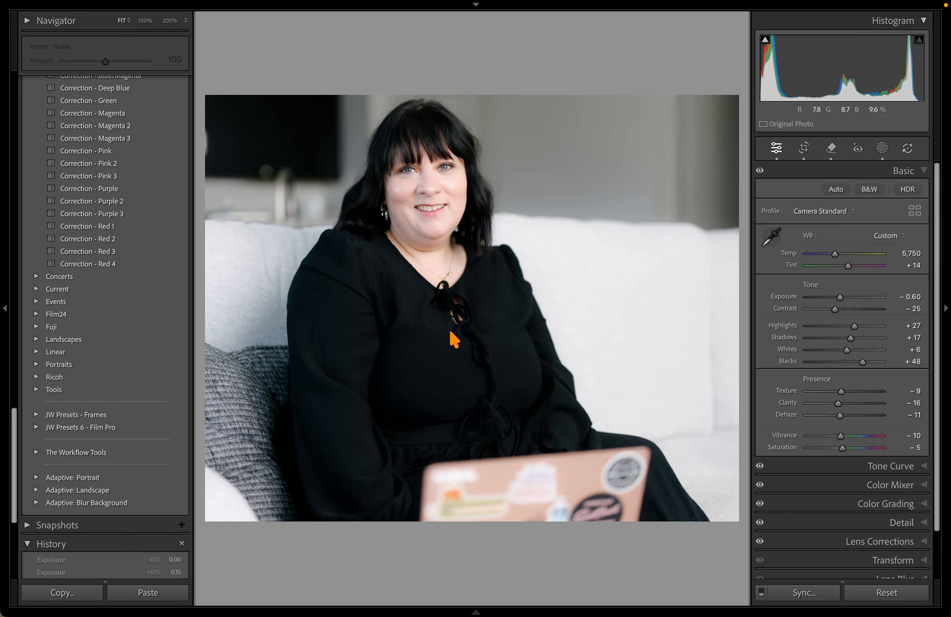
pyautogui.press('Left')
pyautogui.press('Tab')
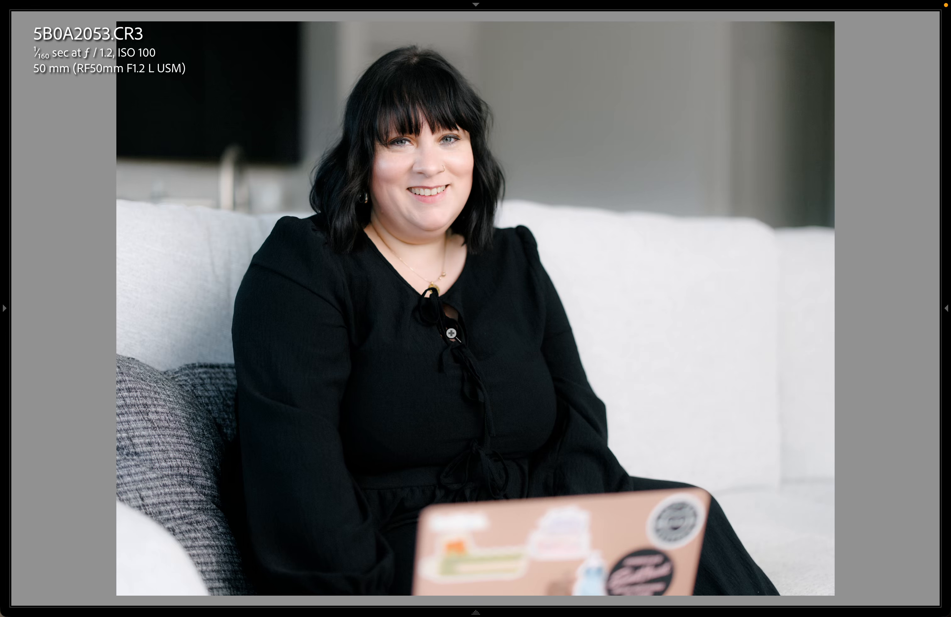
pyautogui.press('Right')
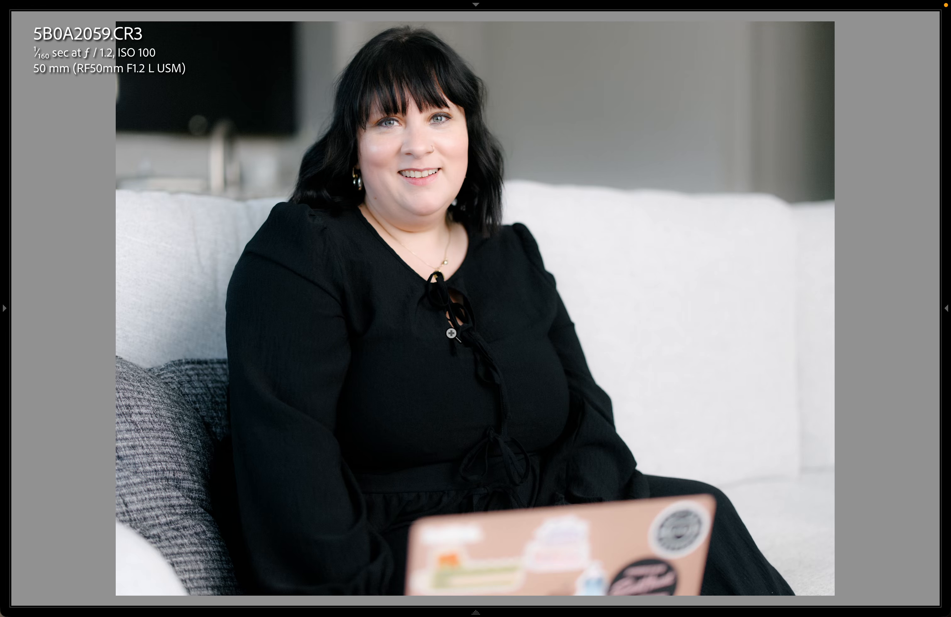
pyautogui.press('Left')
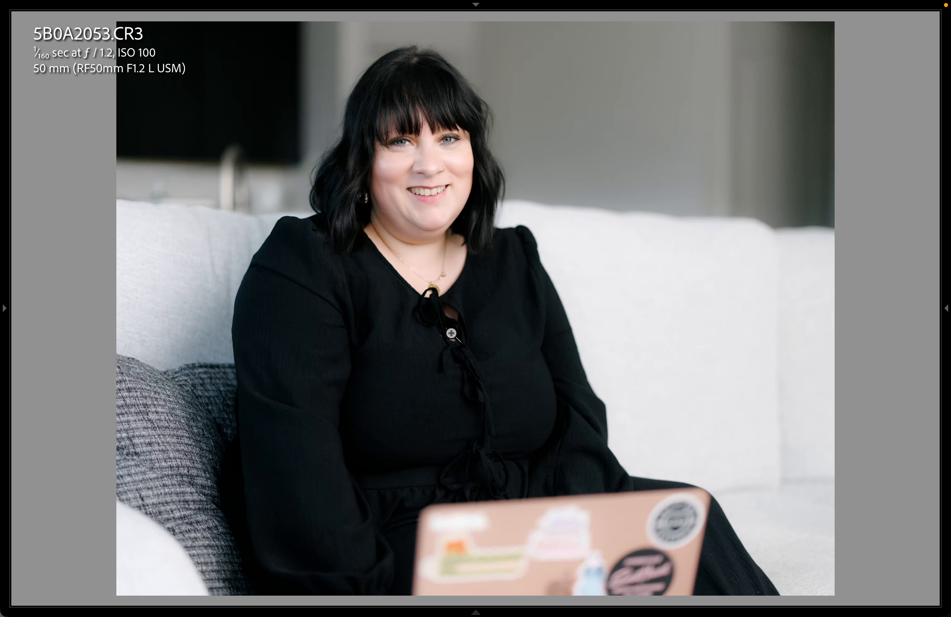
pyautogui.press('Right')
pyautogui.press('Left')
pyautogui.press('Right')
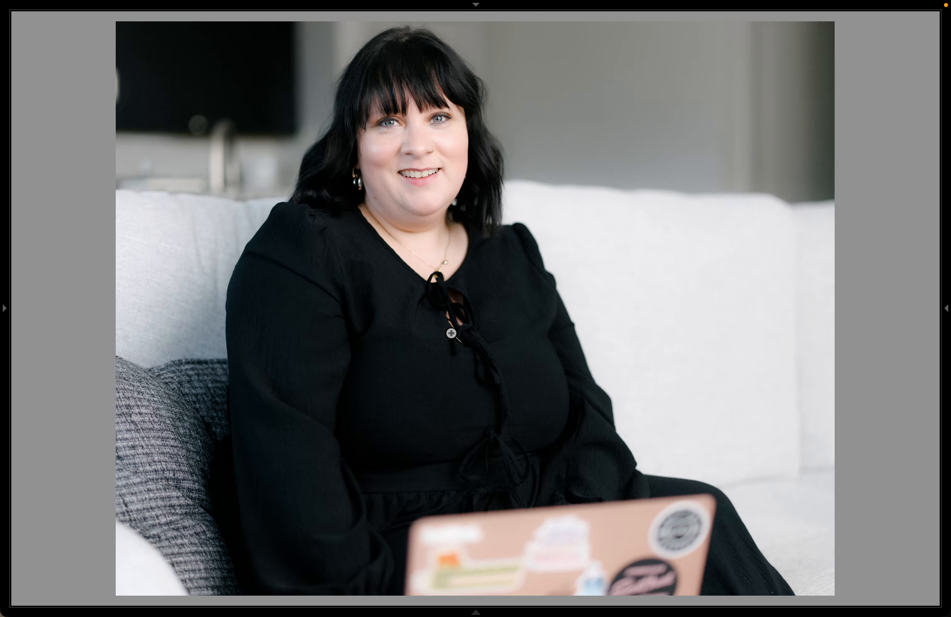
pyautogui.press('Left')
pyautogui.press('g')
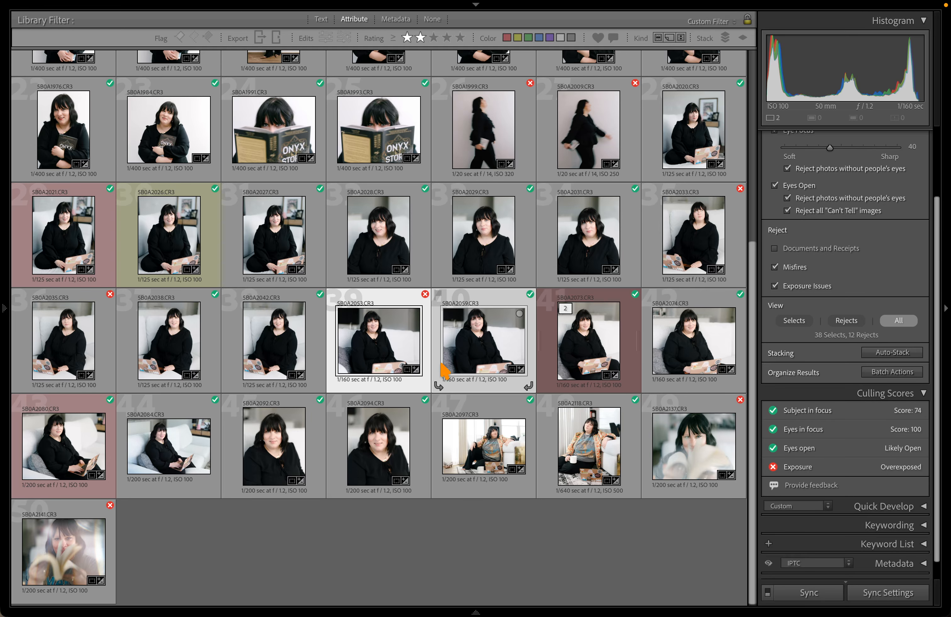
# Turn off the Eyes Open, Eye Focus and Subject Focus culling criteria
pyautogui.scroll(2, 486, 297)
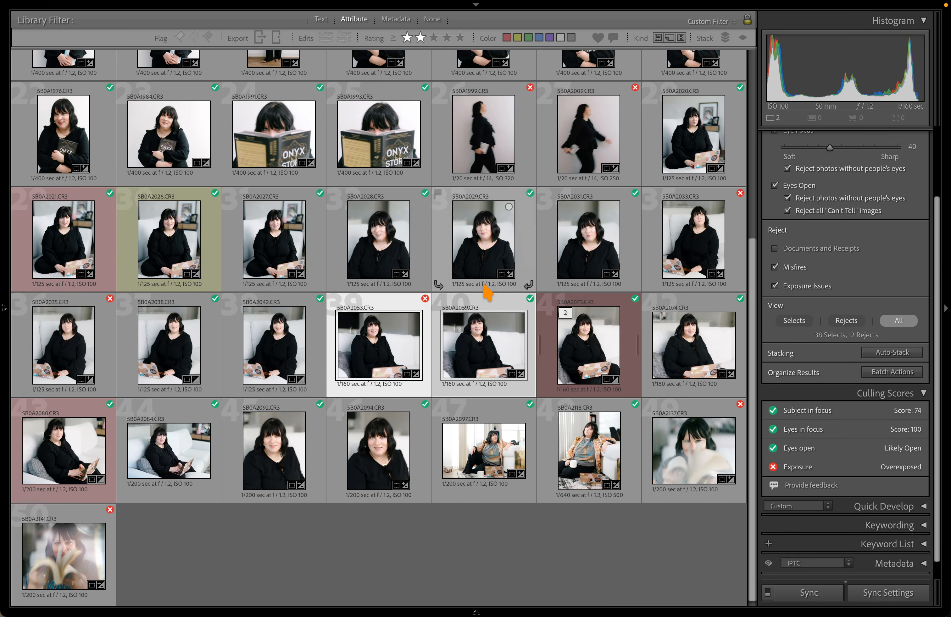
pyautogui.scroll(4, 797, 193)
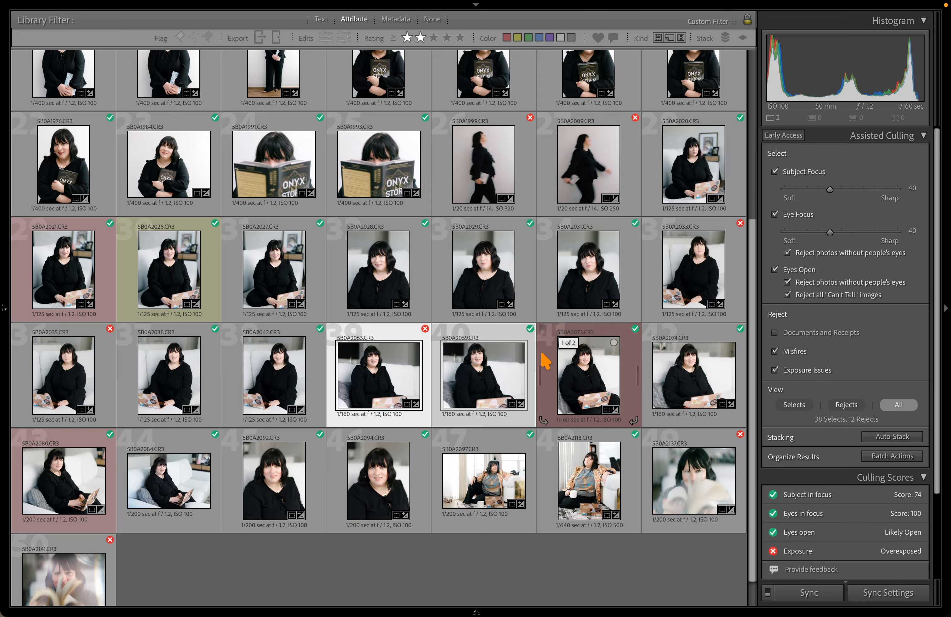
pyautogui.click(792, 272)
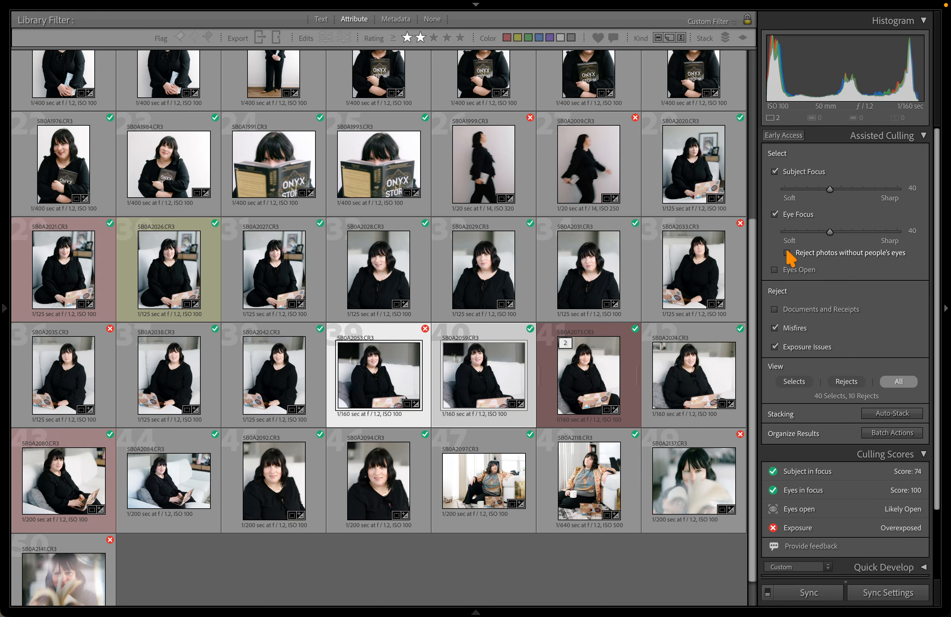
pyautogui.click(777, 215)
pyautogui.click(774, 172)
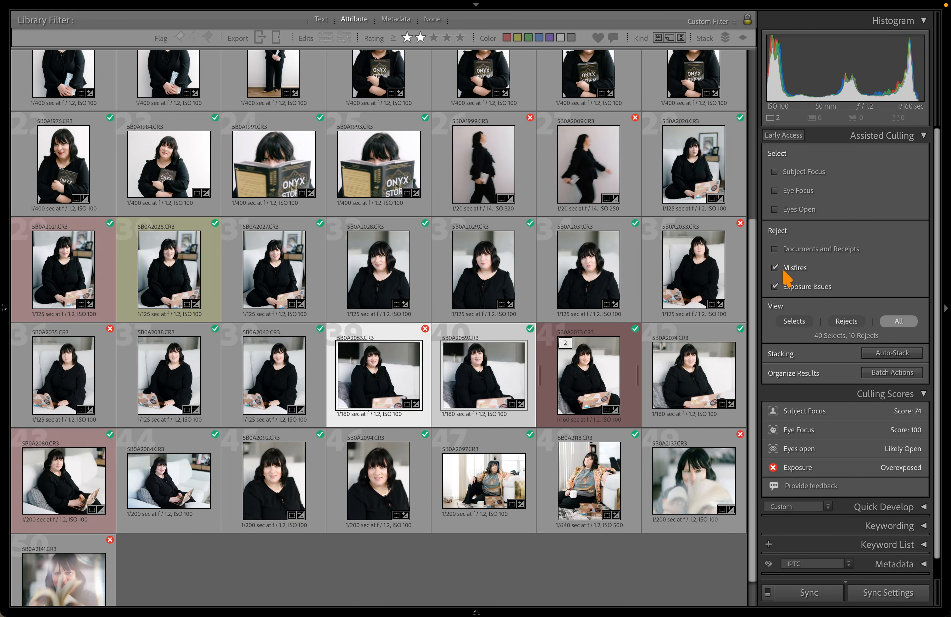
# Keep only Exposure Issues active, then review the culling scores of 5B0A2038 and 5B0A2053
pyautogui.click(774, 267)
pyautogui.click(775, 287)
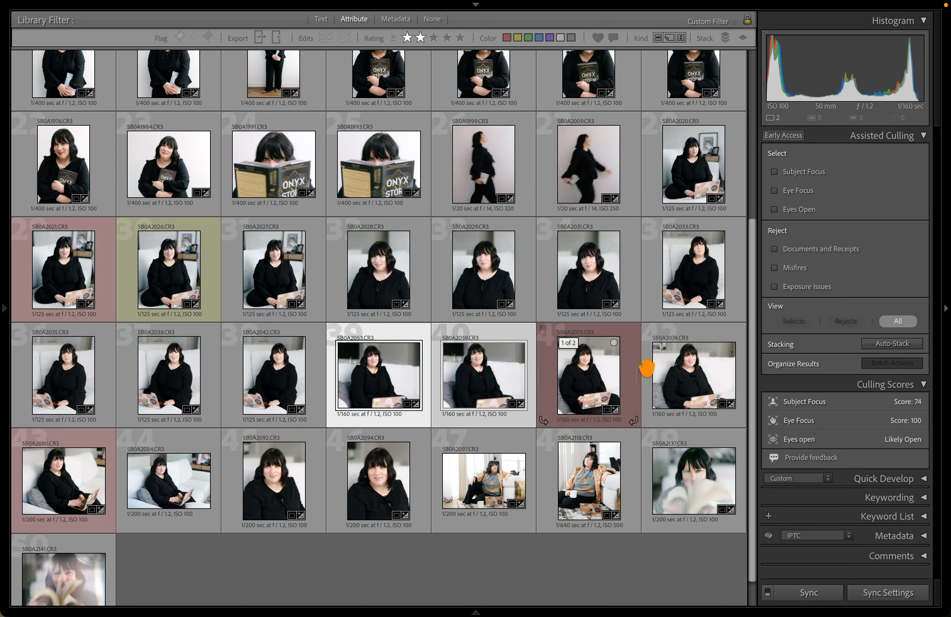
pyautogui.click(775, 287)
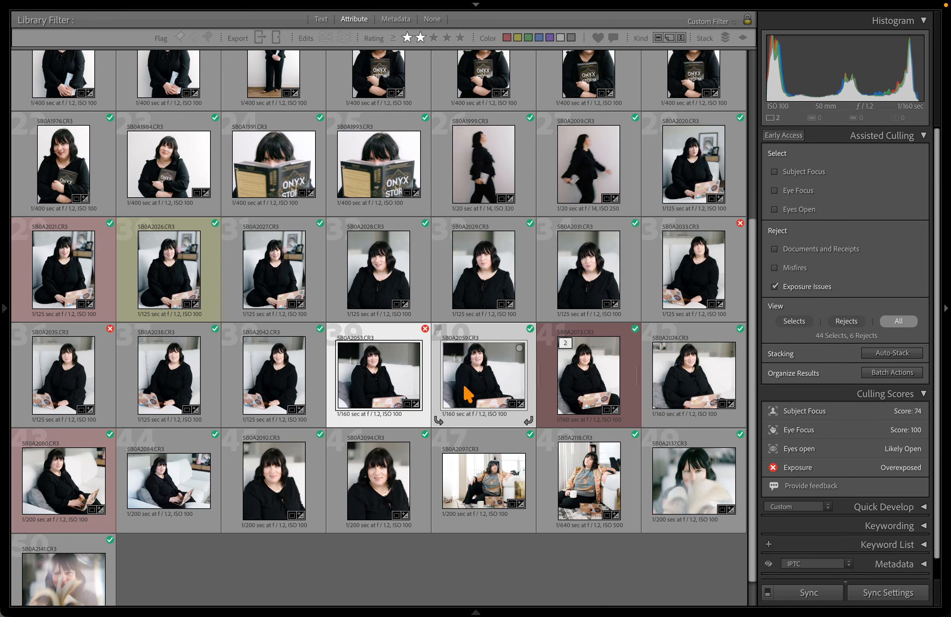
pyautogui.click(189, 365)
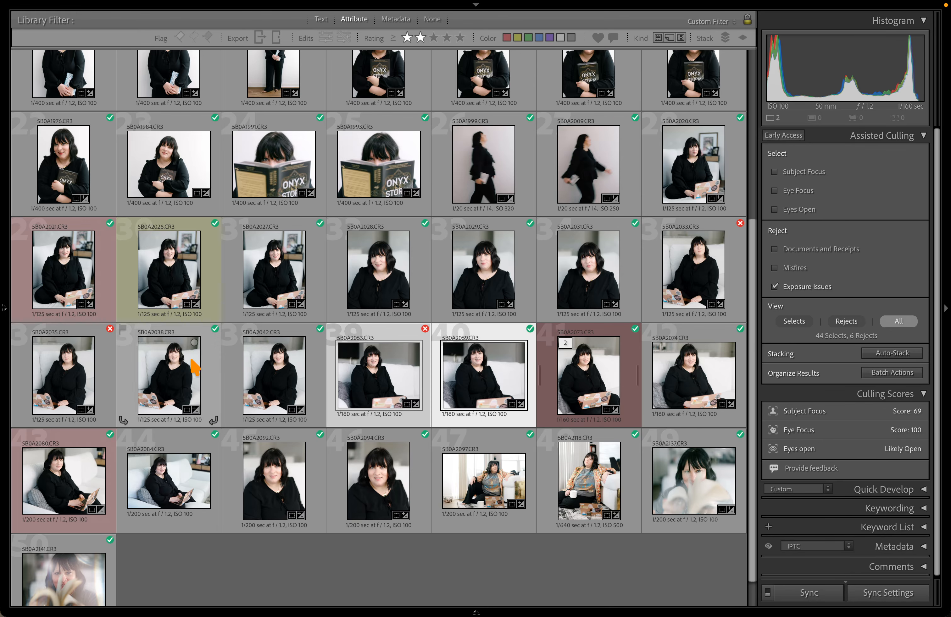
pyautogui.click(373, 377)
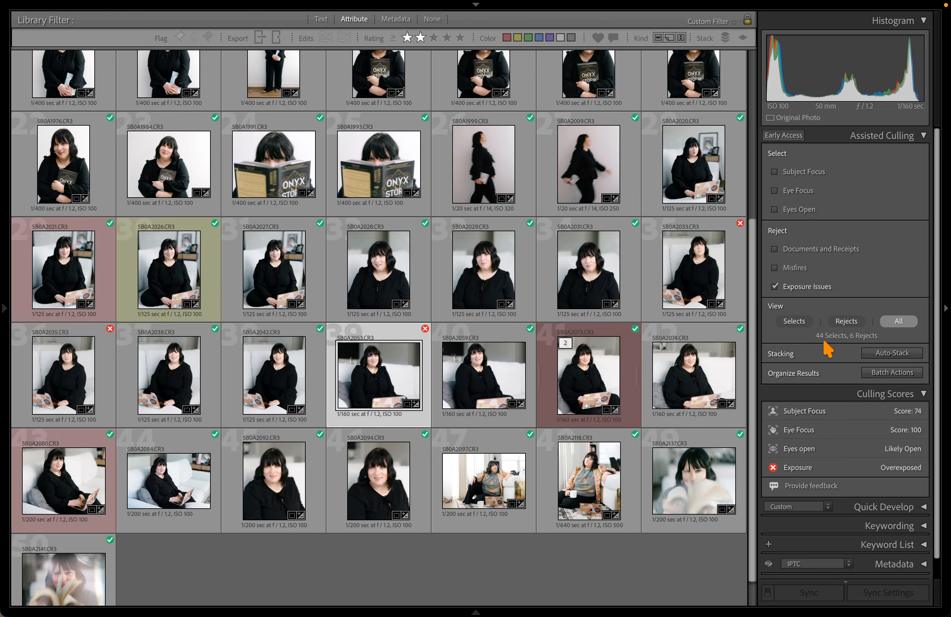
pyautogui.scroll(3, 738, 274)
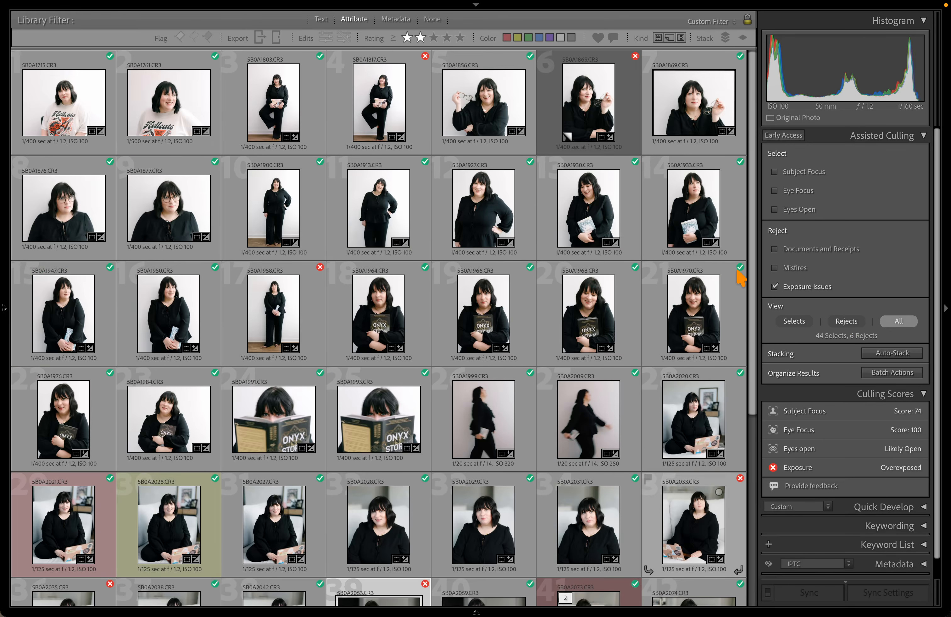
pyautogui.scroll(-4, 738, 273)
pyautogui.scroll(7, 487, 377)
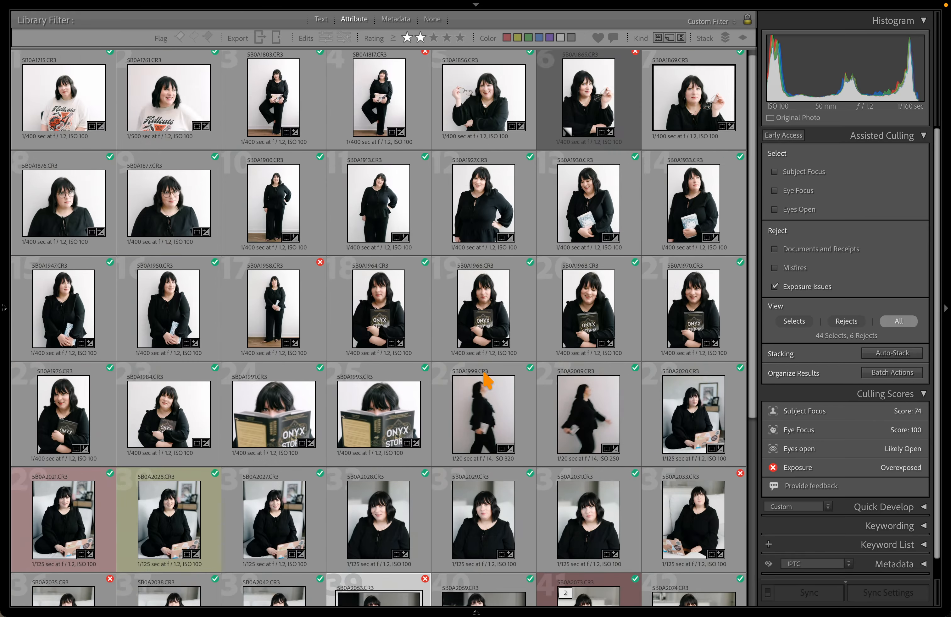
pyautogui.scroll(-7, 486, 376)
pyautogui.press('d')
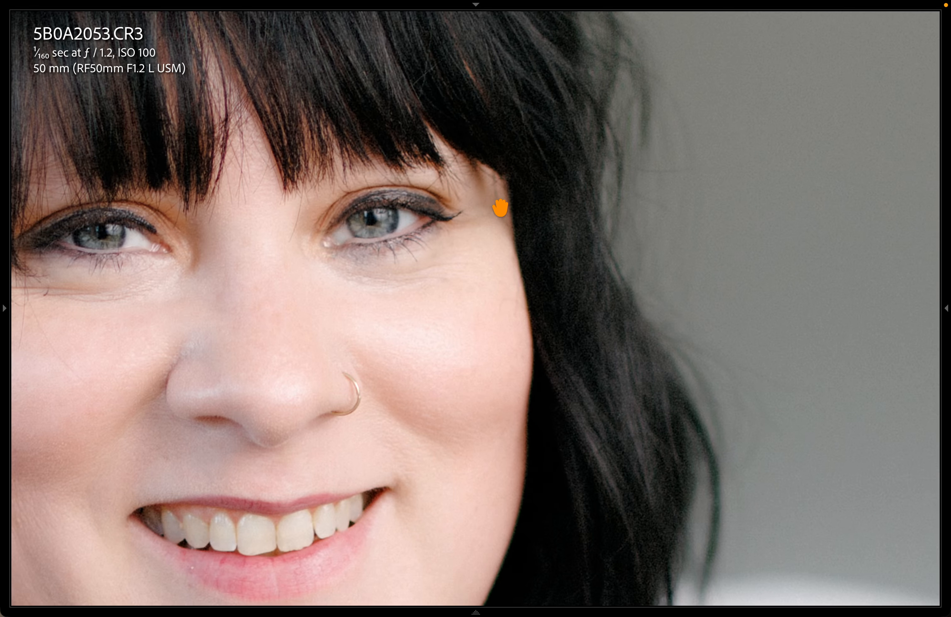
pyautogui.moveTo(499, 207); pyautogui.dragTo(728, 254)
pyautogui.click(717, 254)
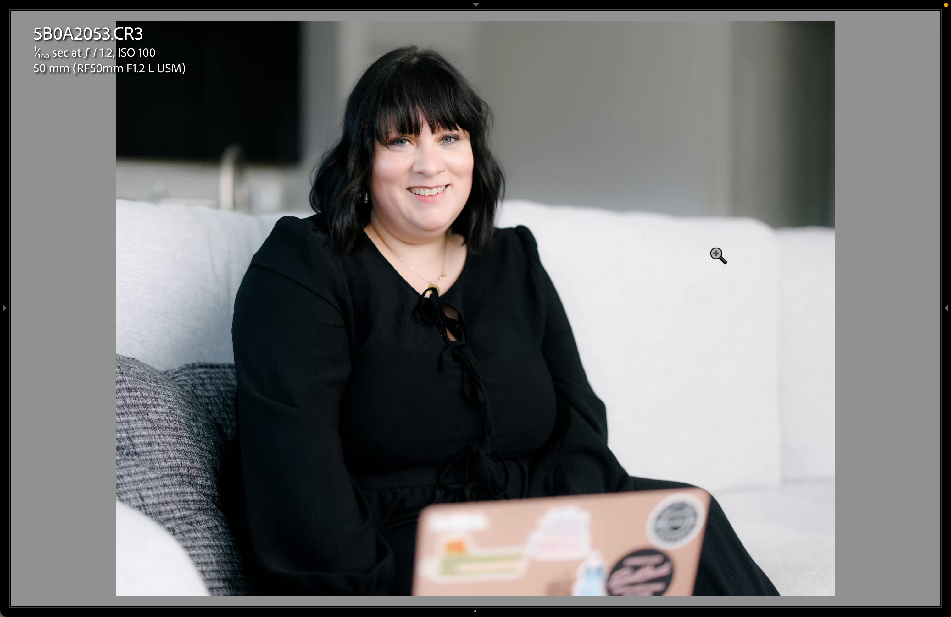
pyautogui.press('Tab')
pyautogui.press('g')
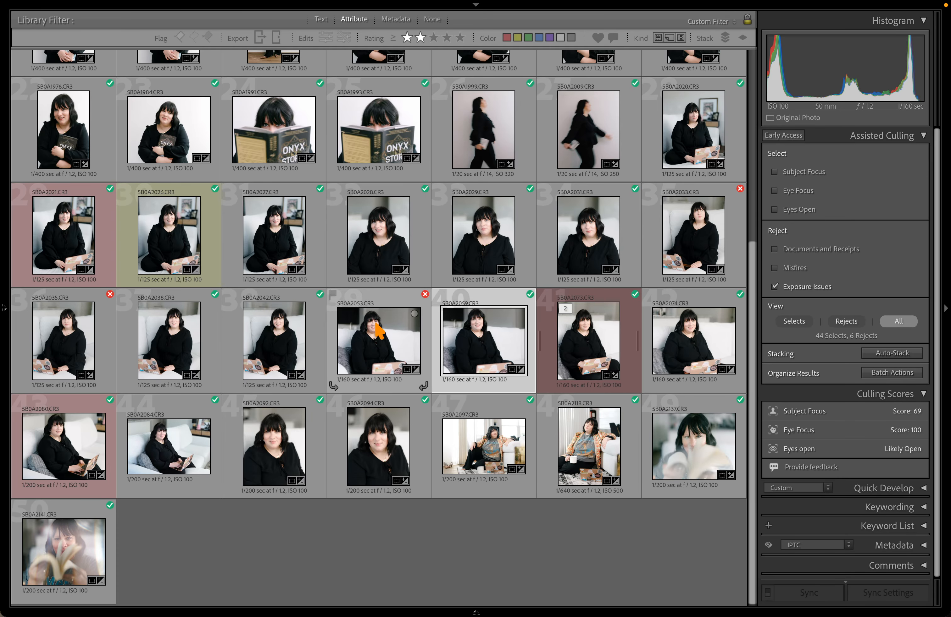
pyautogui.click(192, 241)
pyautogui.scroll(5, 252, 243)
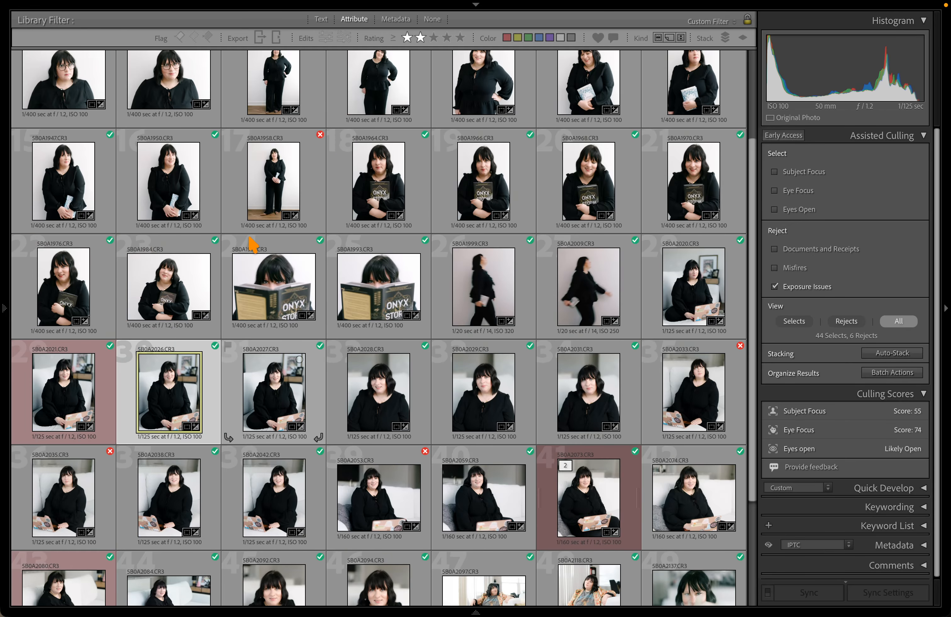
pyautogui.scroll(-5, 255, 246)
pyautogui.click(413, 578)
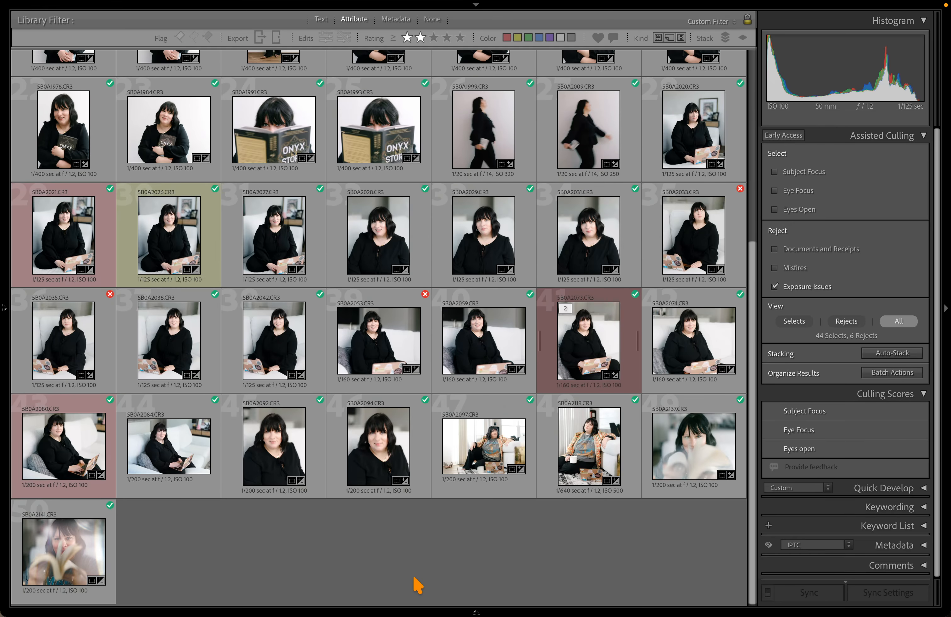
pyautogui.scroll(2, 427, 522)
pyautogui.press('d')
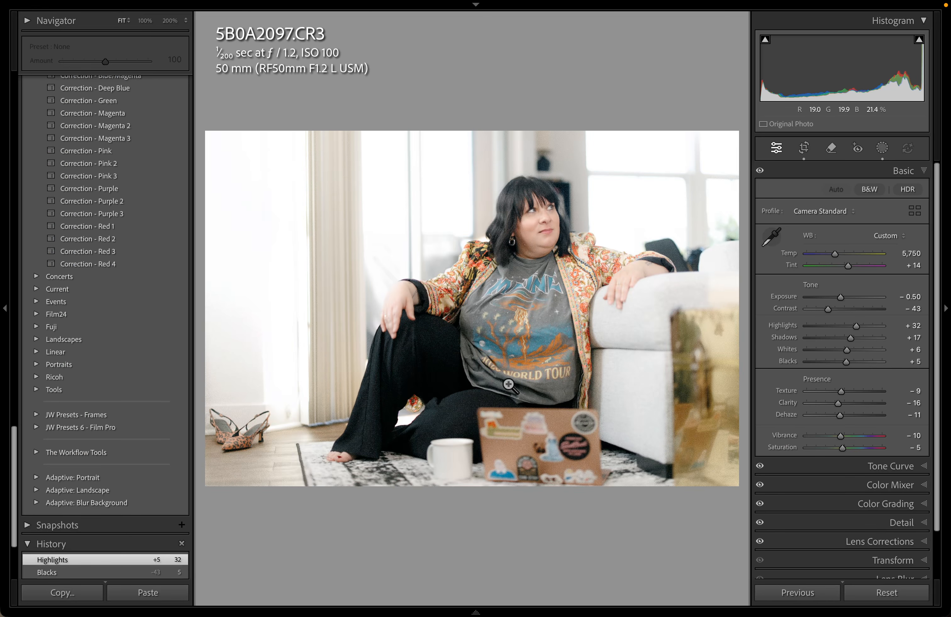
pyautogui.press('g')
pyautogui.scroll(-3, 494, 333)
pyautogui.click(395, 351)
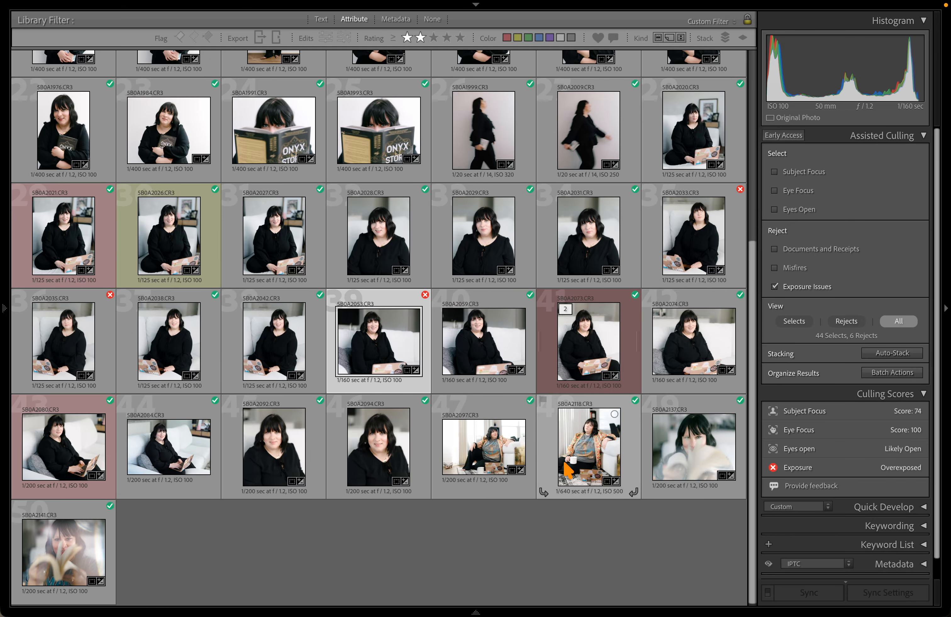
pyautogui.scroll(5, 558, 195)
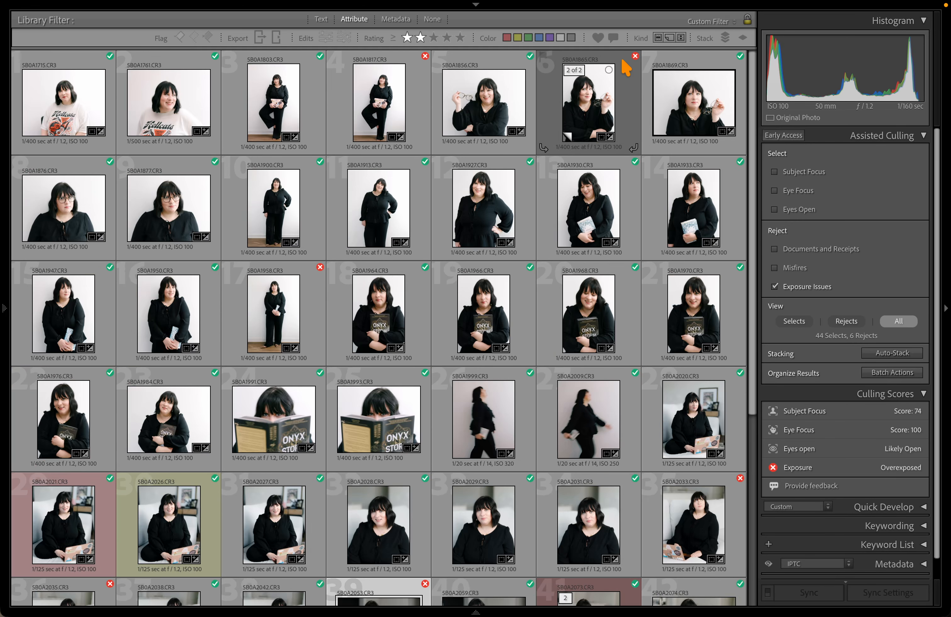
pyautogui.scroll(-5, 553, 212)
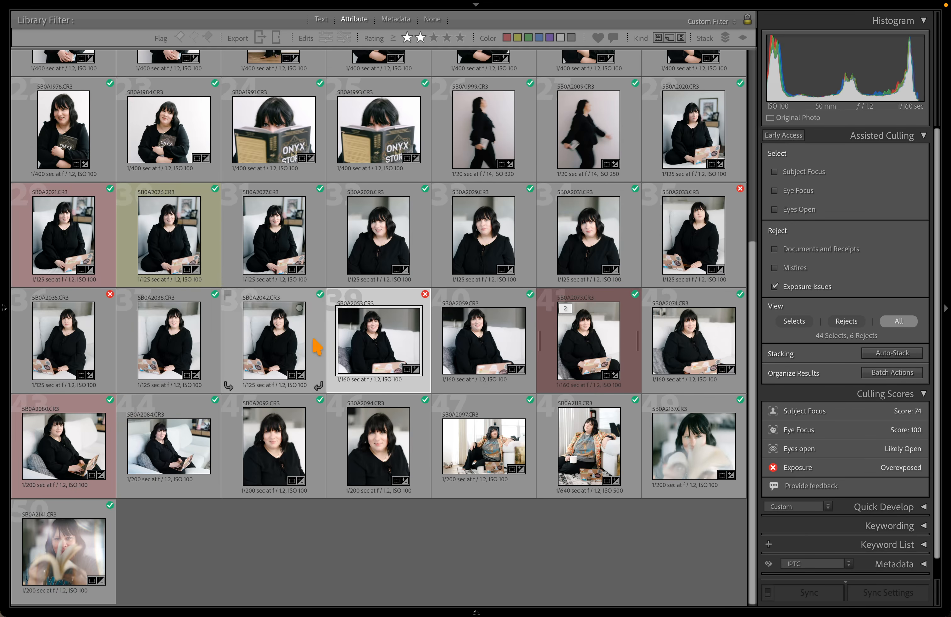
pyautogui.scroll(5, 477, 250)
pyautogui.click(595, 112)
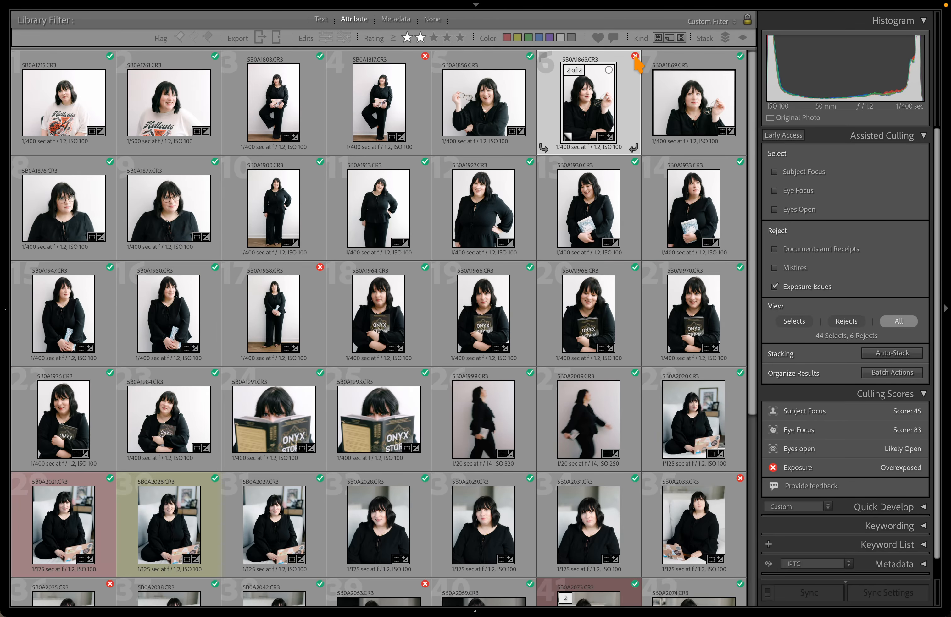
pyautogui.moveTo(636, 57)
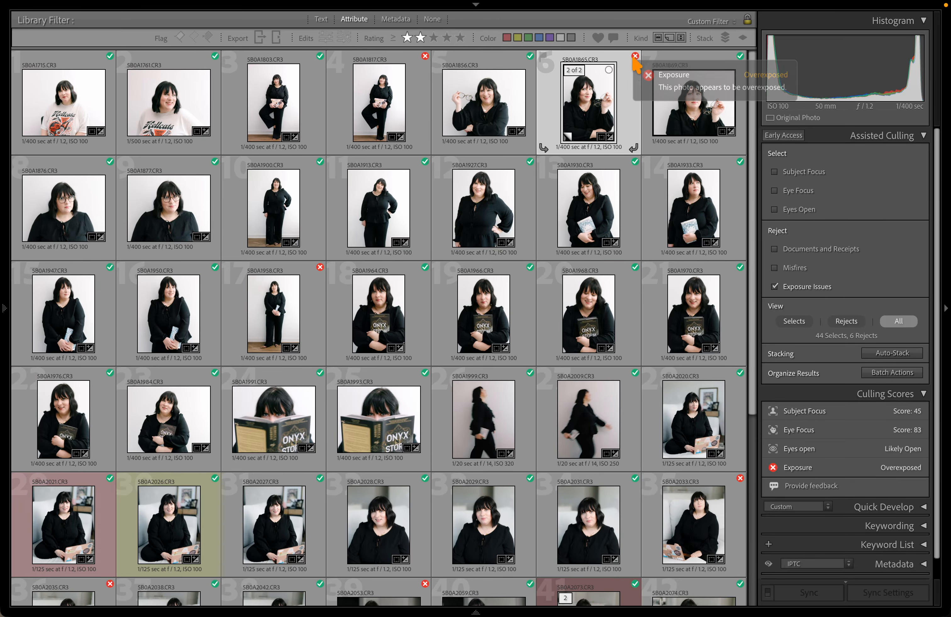
pyautogui.press('d')
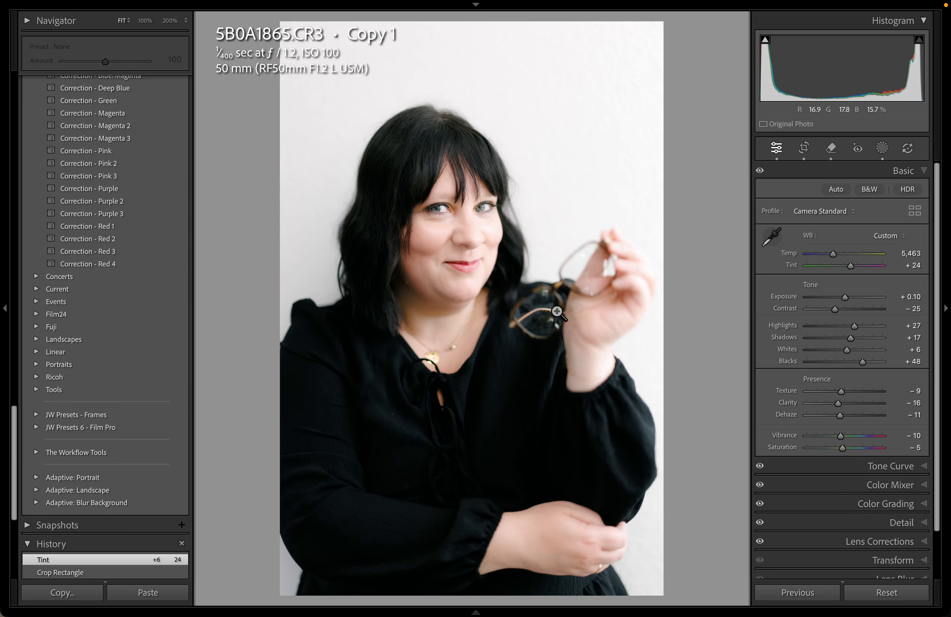
pyautogui.press('g')
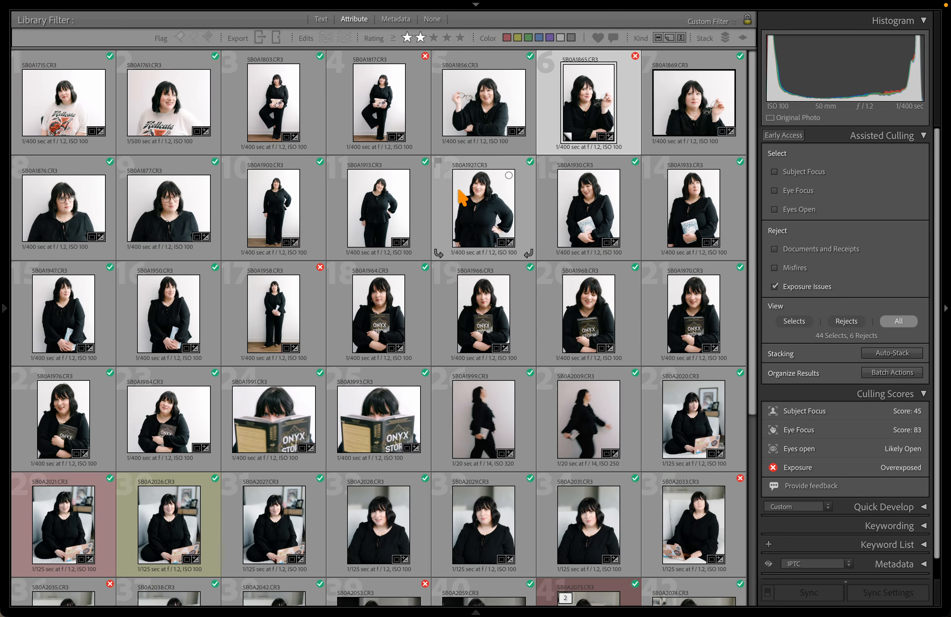
pyautogui.scroll(-5, 461, 198)
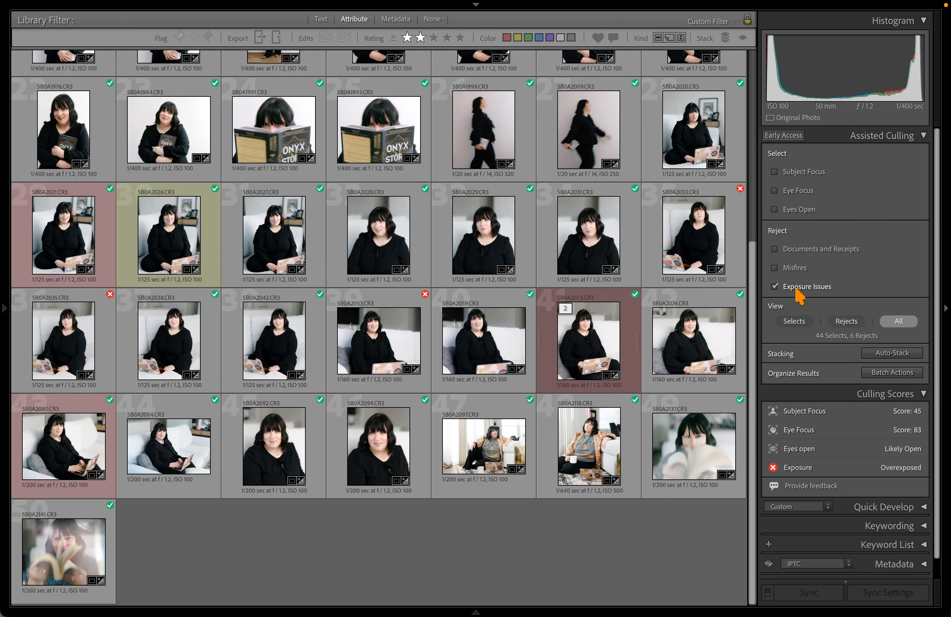
# Swap Exposure Issues for Eye Focus culling and set its strictness slider to 50
pyautogui.click(795, 288)
pyautogui.click(774, 191)
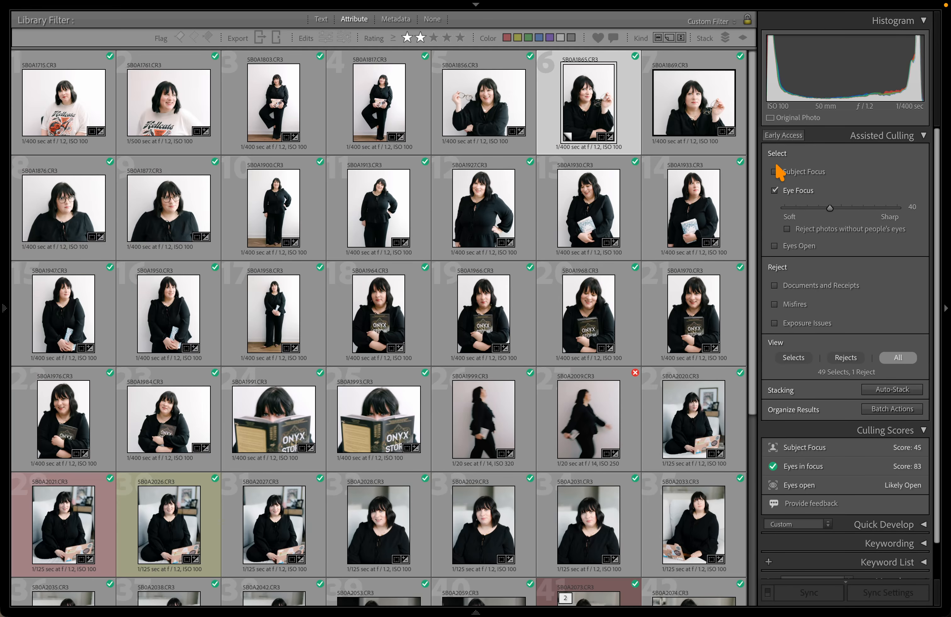
pyautogui.scroll(-5, 379, 366)
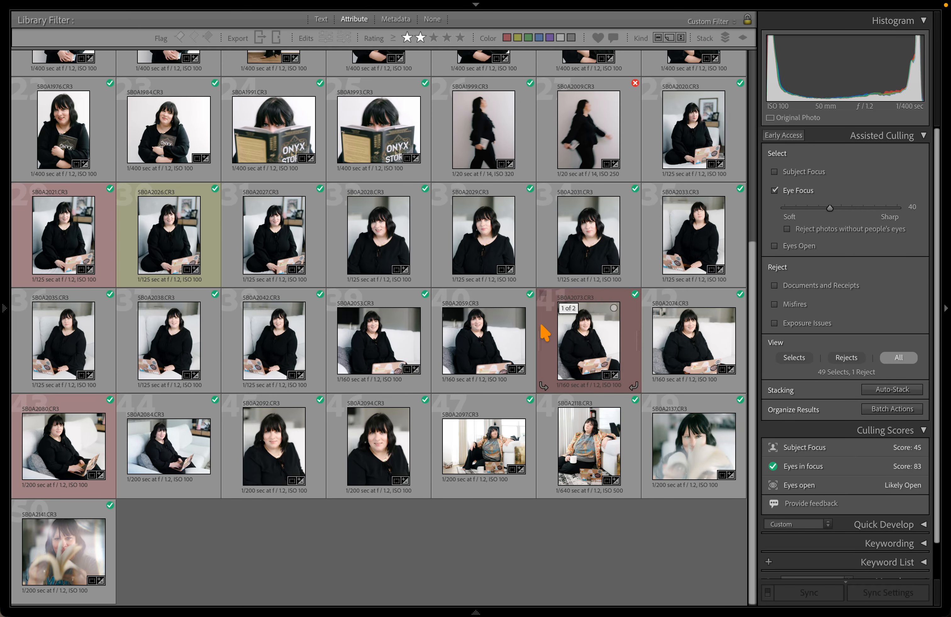
pyautogui.scroll(1, 534, 329)
pyautogui.scroll(1, 535, 329)
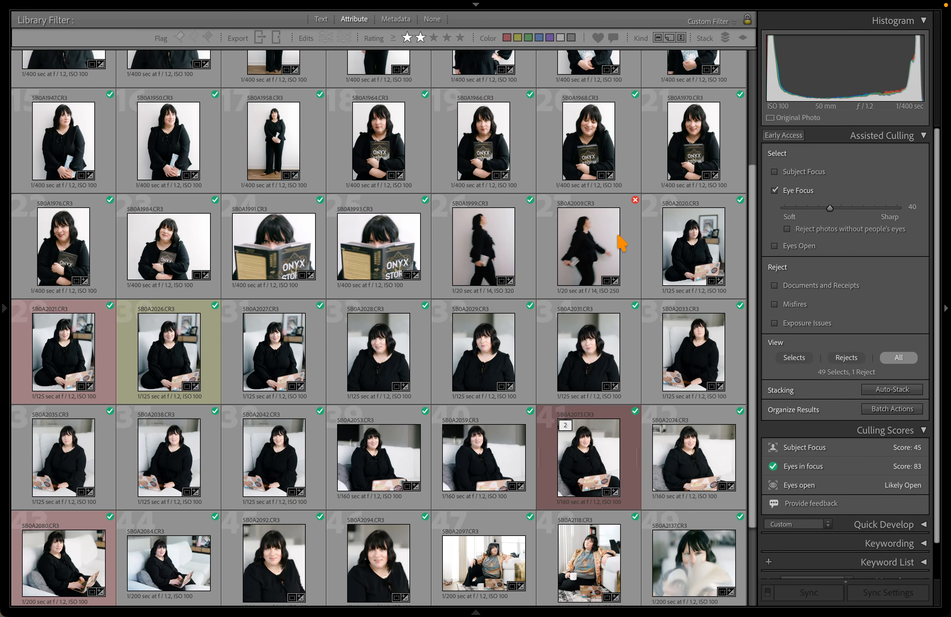
pyautogui.scroll(-2, 541, 240)
pyautogui.scroll(5, 390, 441)
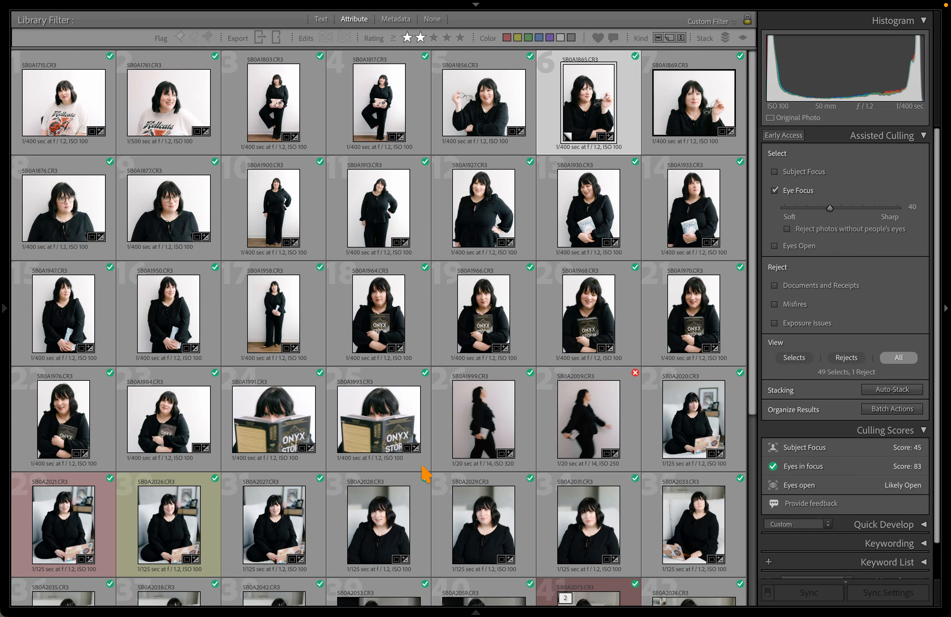
pyautogui.scroll(-1, 425, 475)
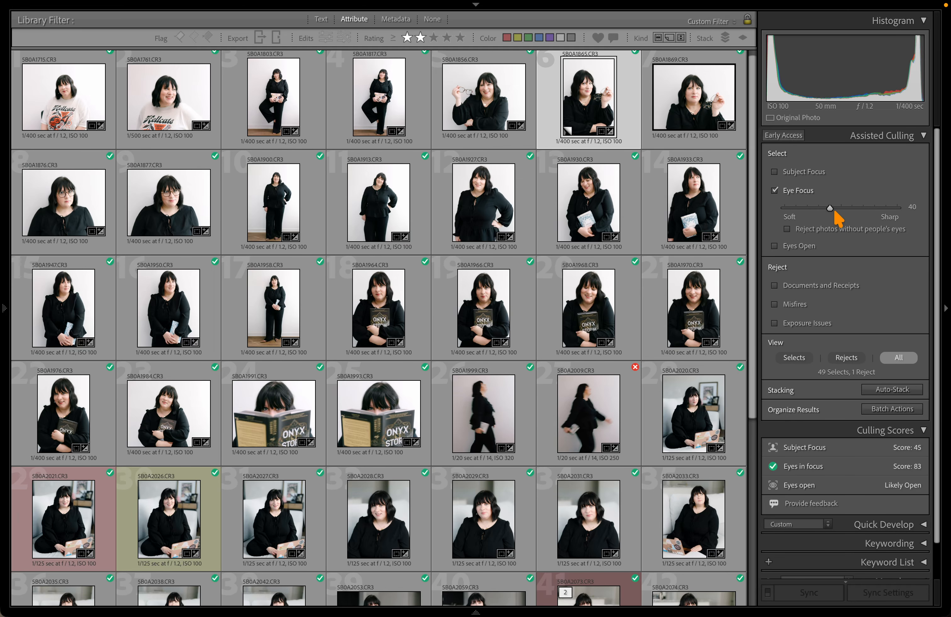
pyautogui.moveTo(834, 211); pyautogui.dragTo(842, 212)
pyautogui.scroll(-5, 732, 270)
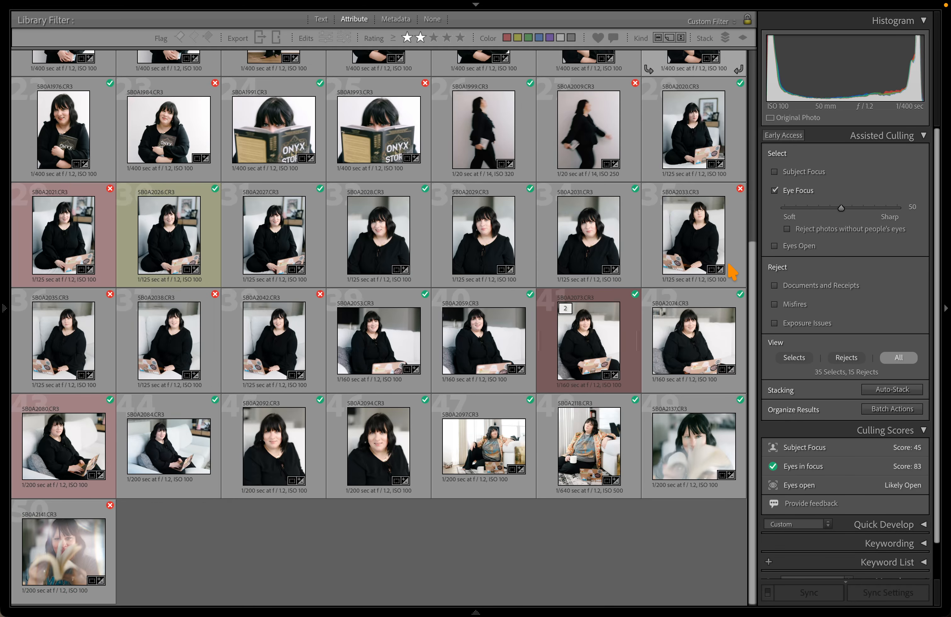
# Compare rejects 5B0A2042 and 5B0A2027 side by side, zoomed in on the eyes
pyautogui.click(705, 260)
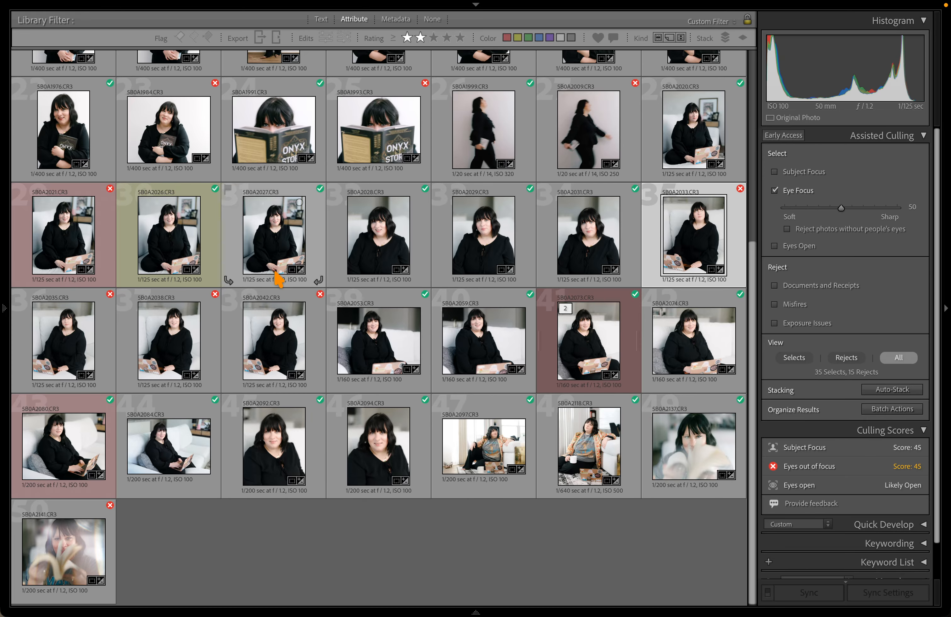
pyautogui.click(249, 346)
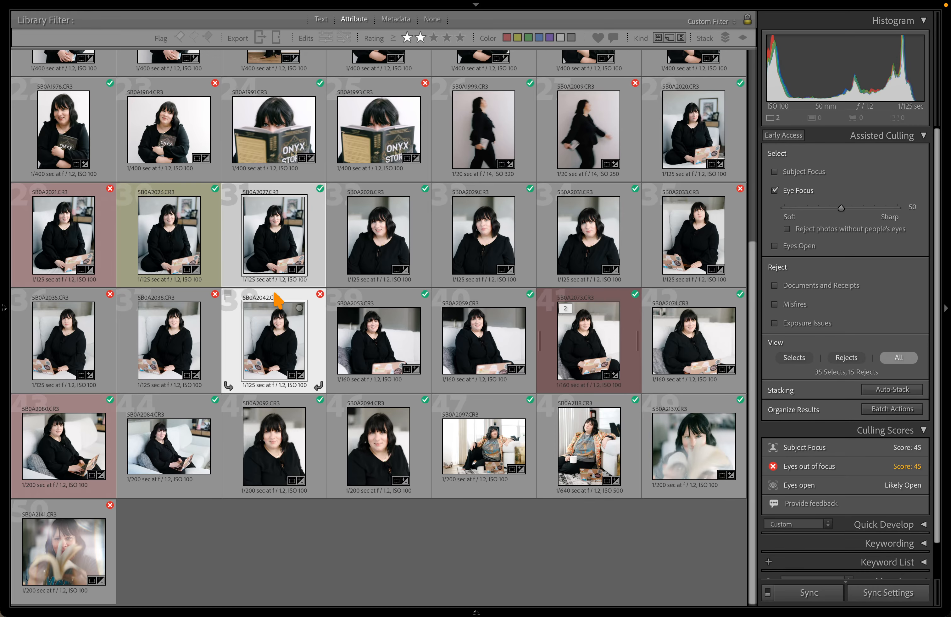
pyautogui.press('c')
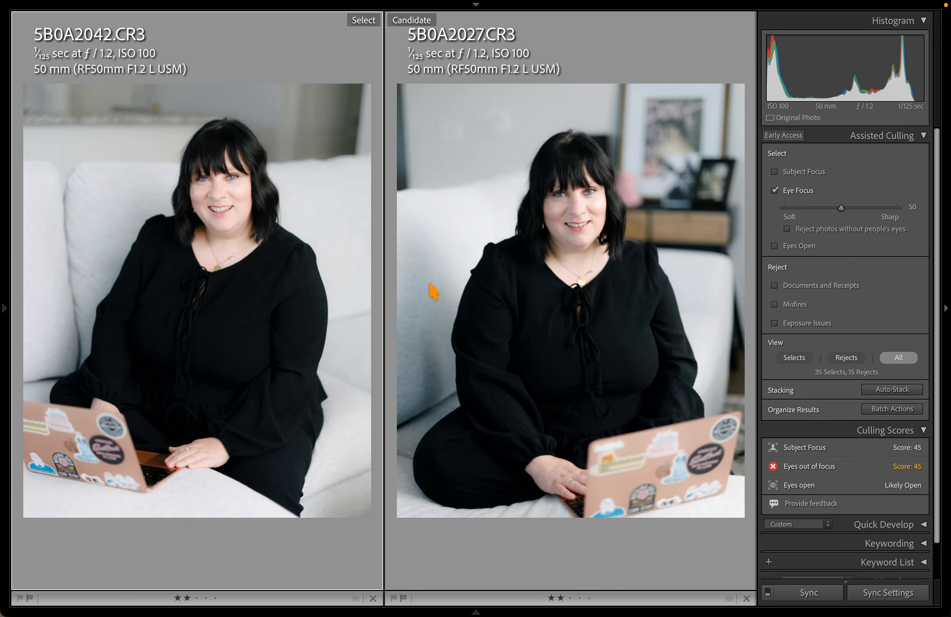
pyautogui.moveTo(223, 189); pyautogui.dragTo(409, 352)
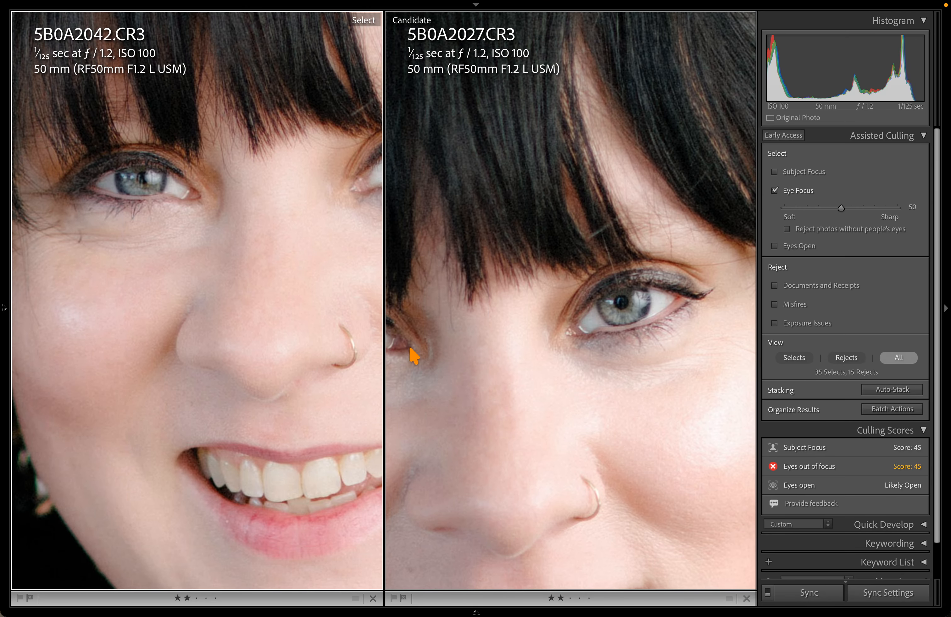
pyautogui.moveTo(494, 362); pyautogui.dragTo(464, 354)
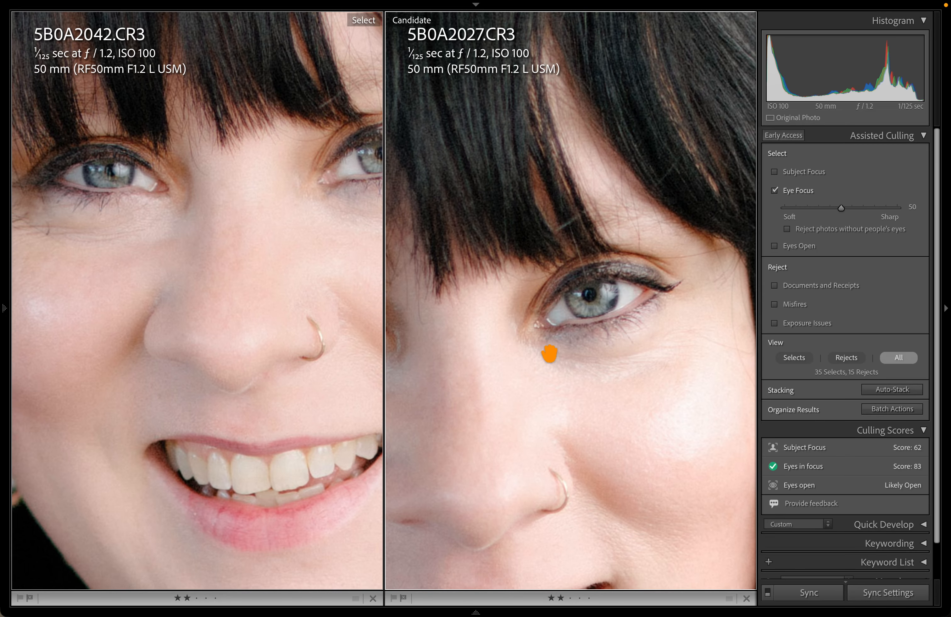
pyautogui.click(525, 330)
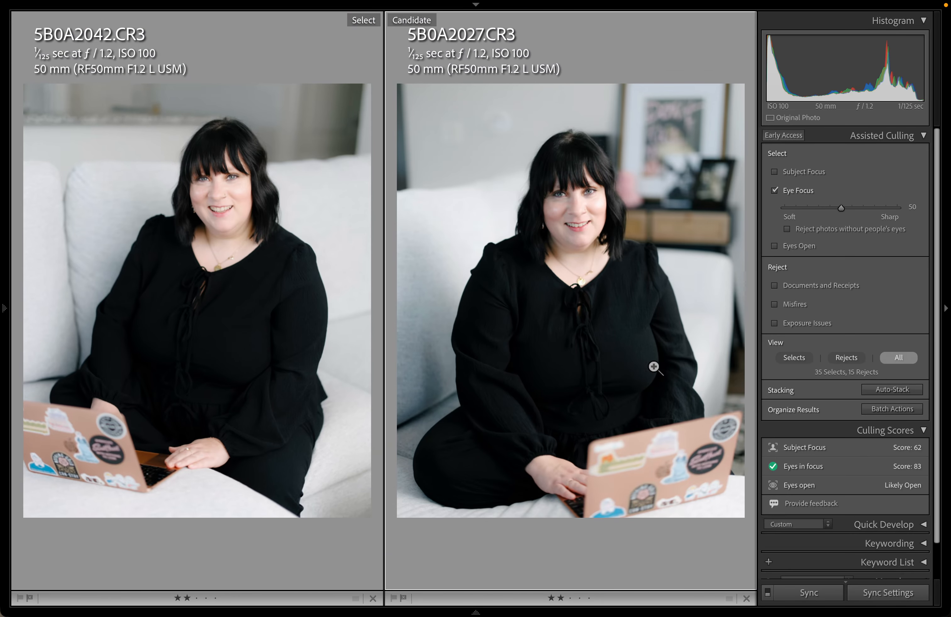
pyautogui.press('g')
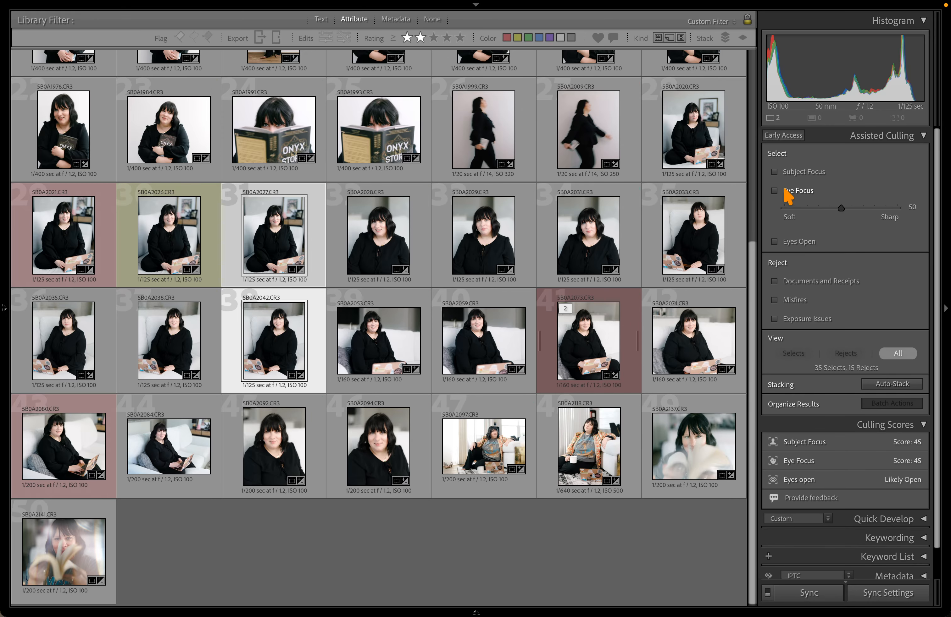
# Turn on Subject Focus culling and view only the rejected photos
pyautogui.click(775, 172)
pyautogui.scroll(3, 329, 282)
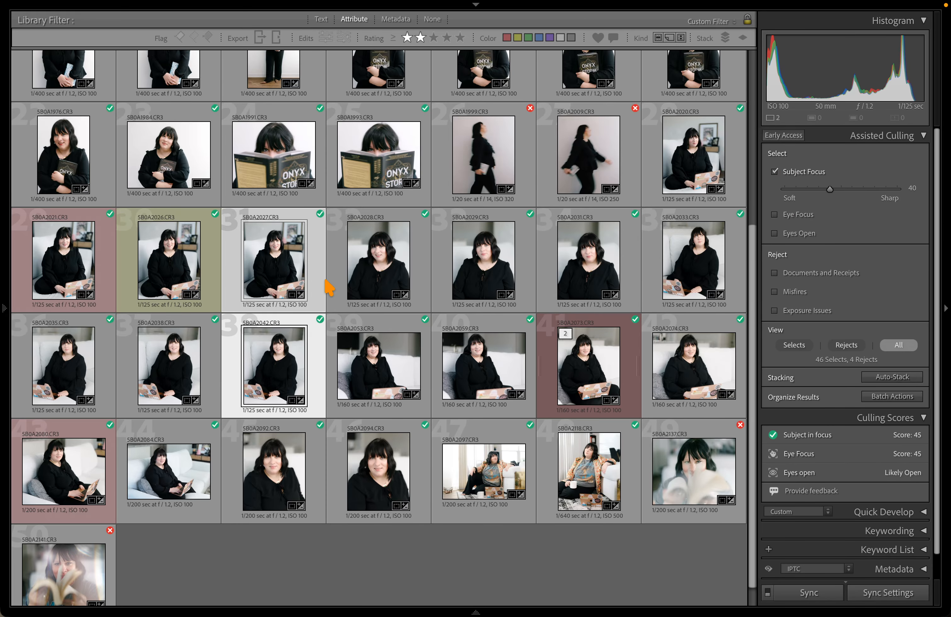
pyautogui.scroll(-3, 329, 284)
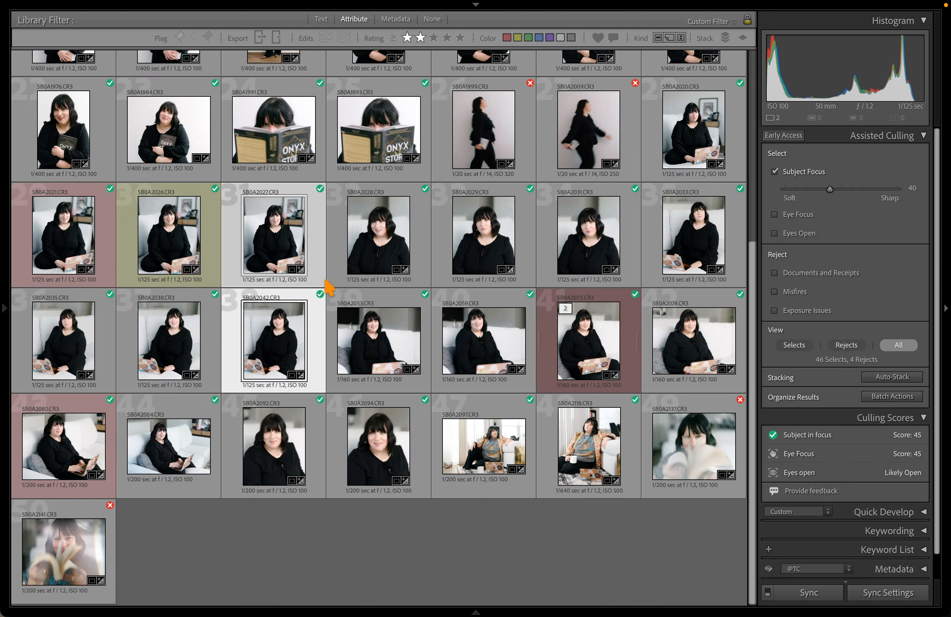
pyautogui.click(845, 346)
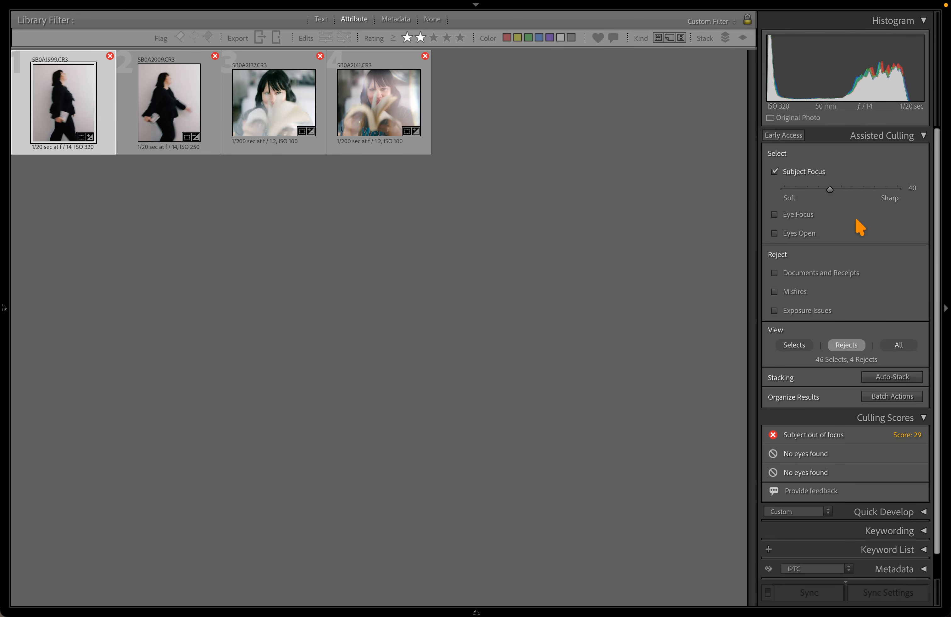
# Set Subject Focus strictness to 50 and open reject 5B0A2021 in Develop
pyautogui.click(841, 189)
pyautogui.click(831, 189)
pyautogui.click(842, 190)
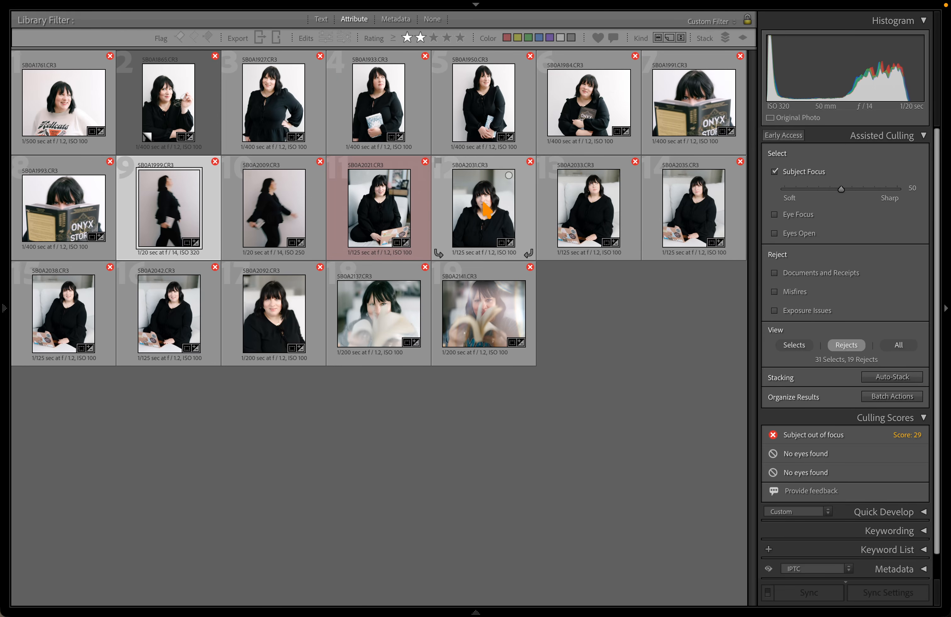
pyautogui.press('d')
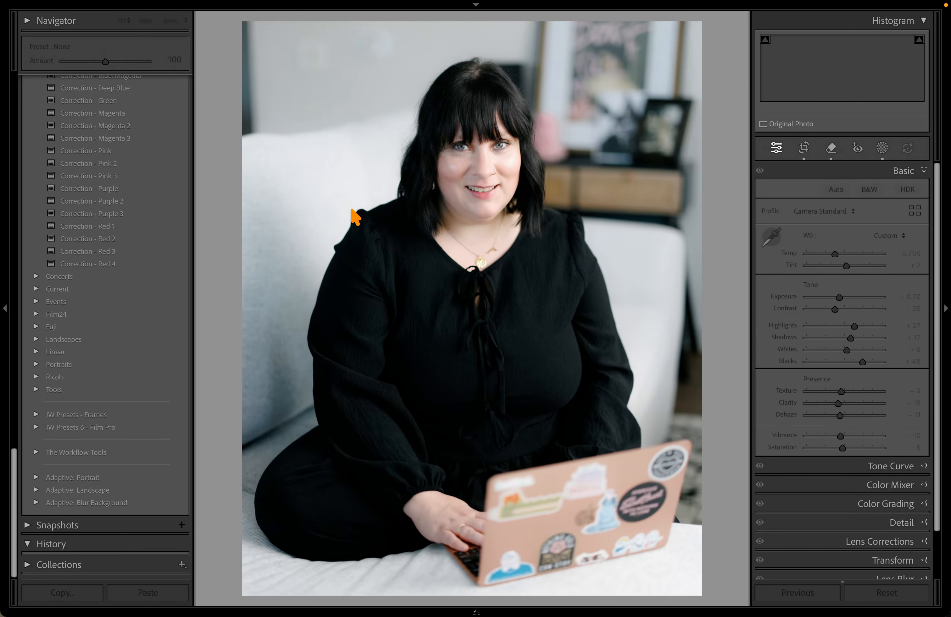
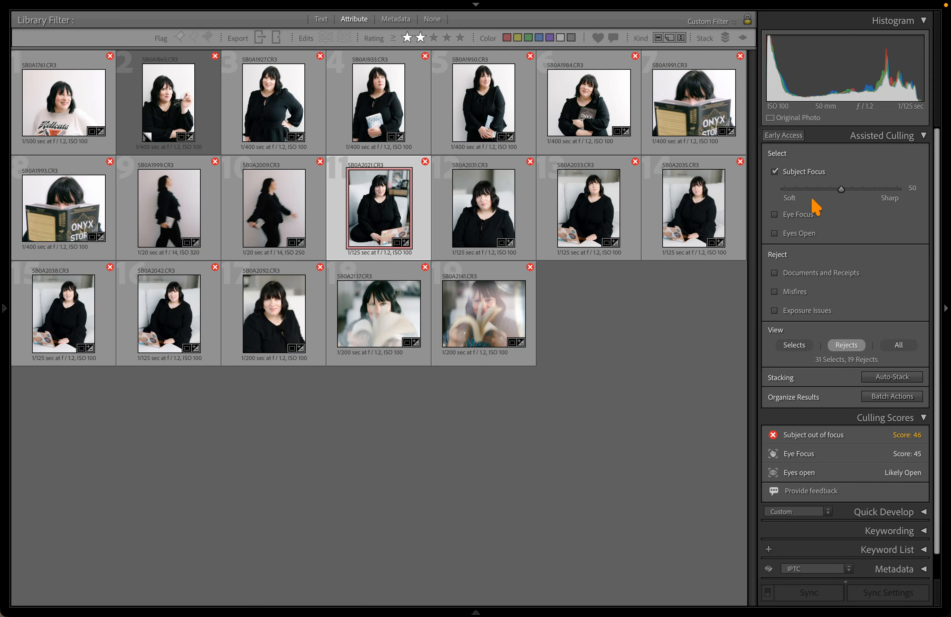
# Adjust the Subject Focus threshold to 40, then 50, and select portrait 5B0A2092
pyautogui.moveTo(816, 201); pyautogui.dragTo(828, 196)
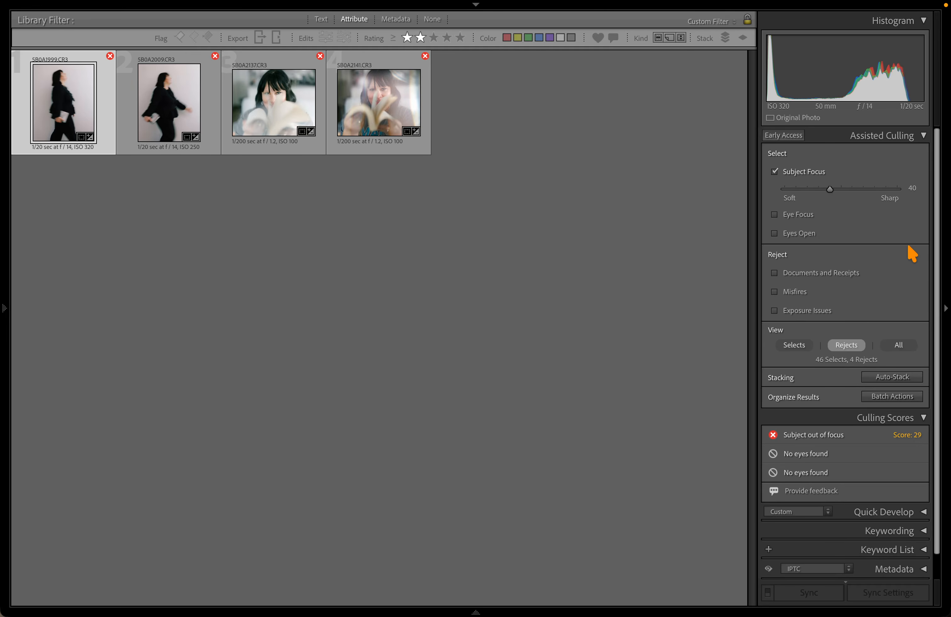
pyautogui.click(841, 189)
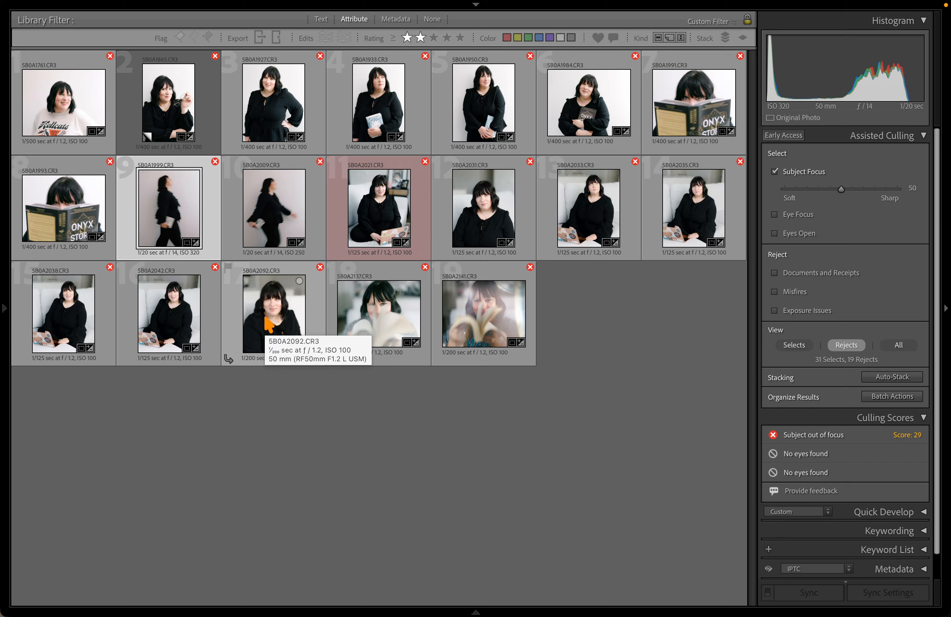
pyautogui.click(299, 306)
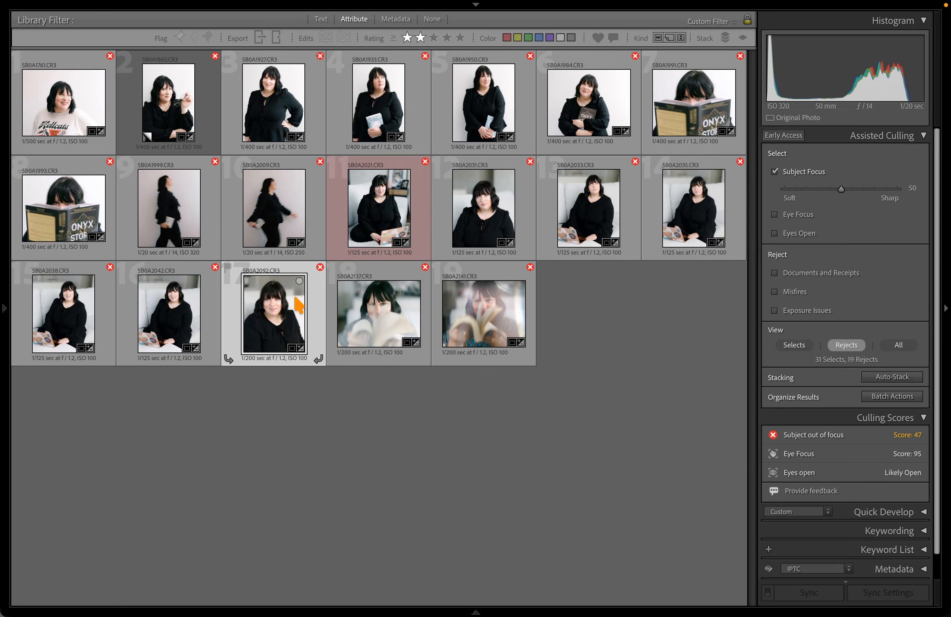
# Give portrait 5B0A2092 a Select Subject mask in Develop, then close masking
pyautogui.press('d')
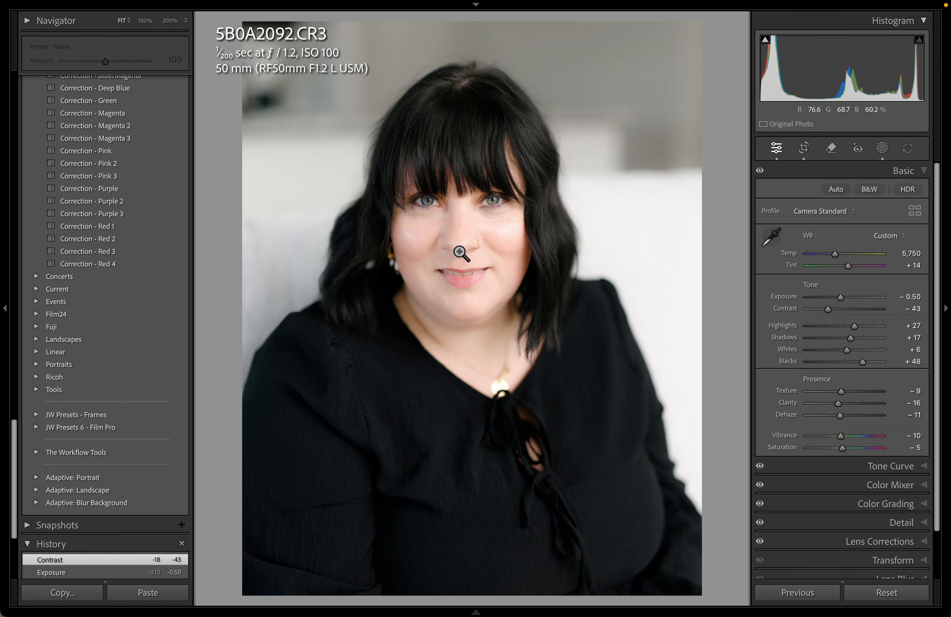
pyautogui.hotkey('shift', 'w')
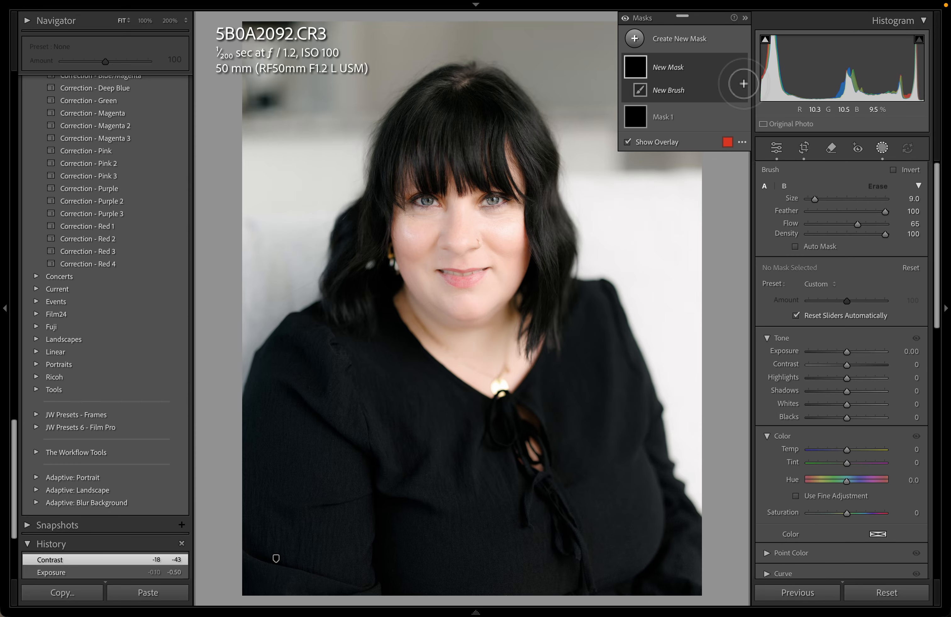
pyautogui.click(692, 40)
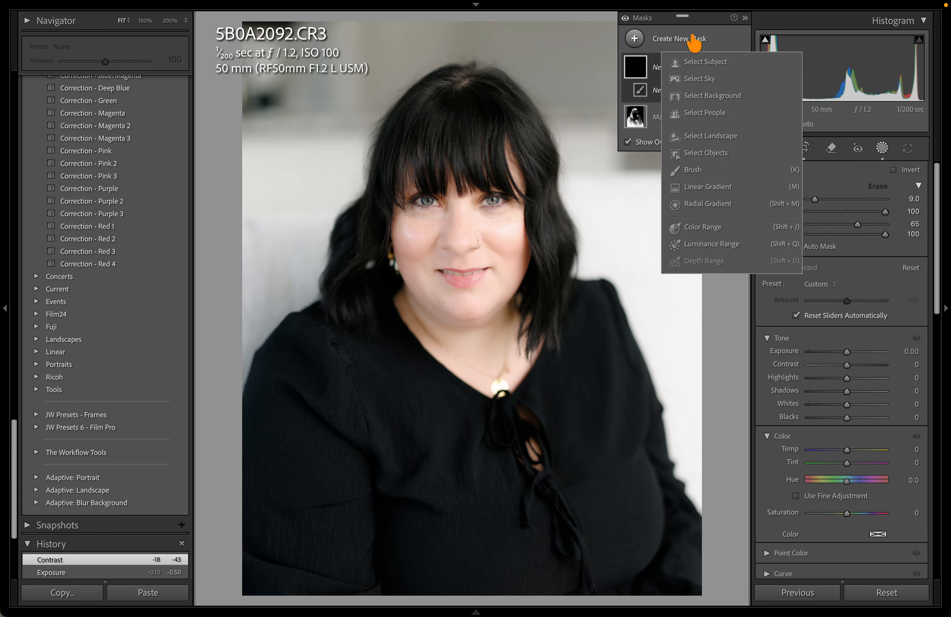
pyautogui.click(709, 64)
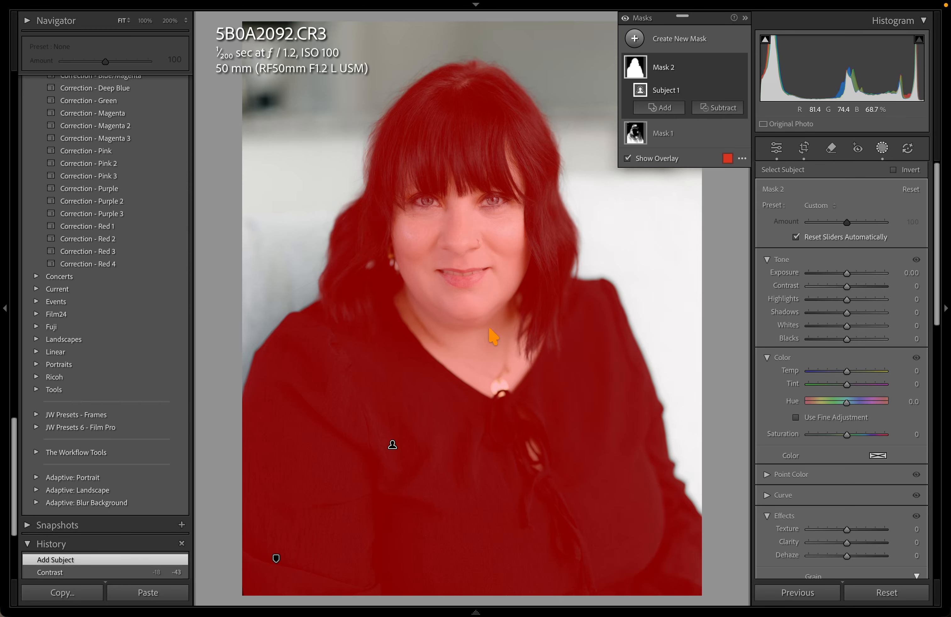
pyautogui.hotkey('shift', 'w')
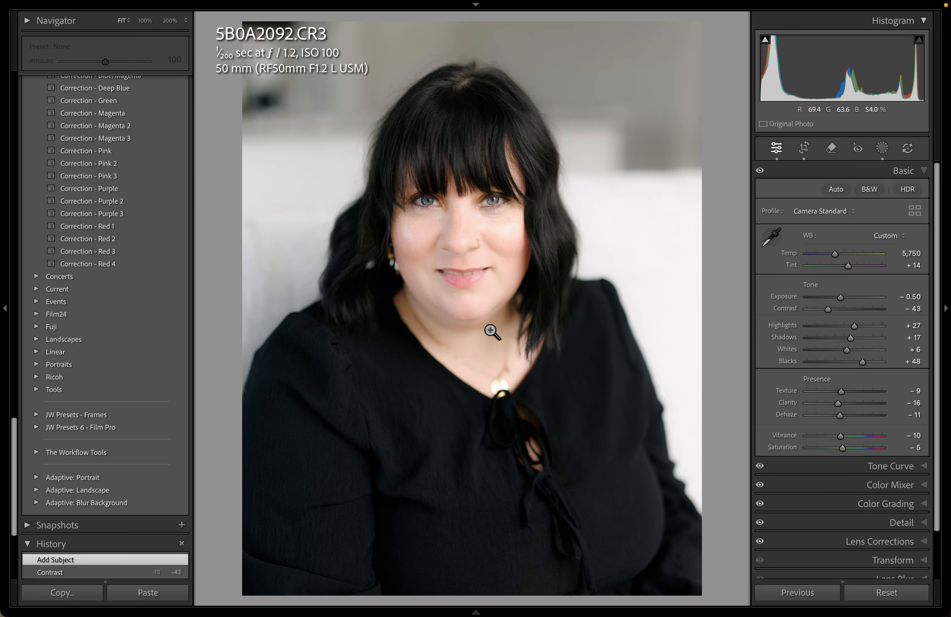
# Back in the grid, switch culling from Subject Focus to Eye Focus with Eyes Open off
pyautogui.press('g')
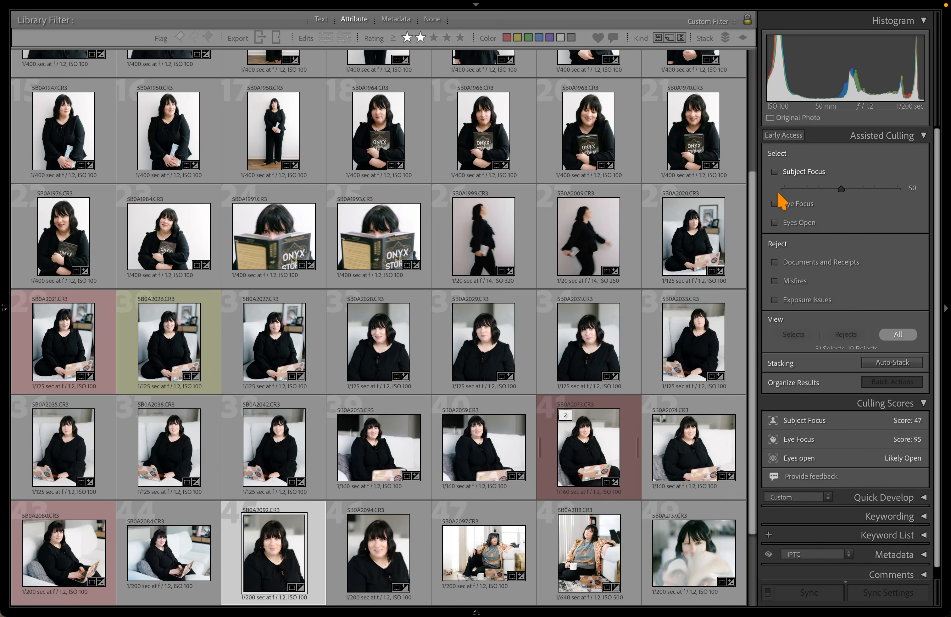
pyautogui.click(774, 210)
pyautogui.click(774, 191)
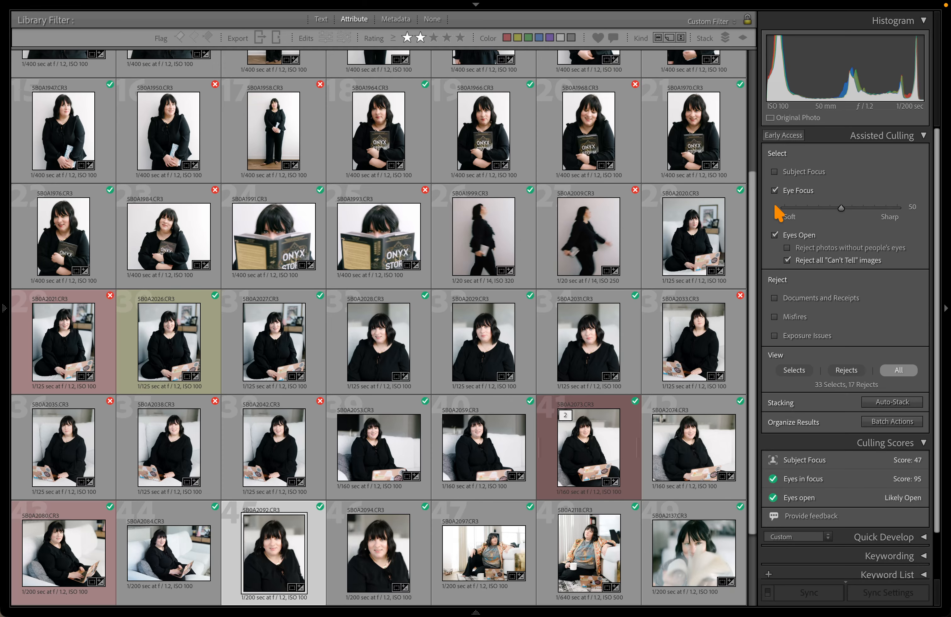
pyautogui.click(774, 246)
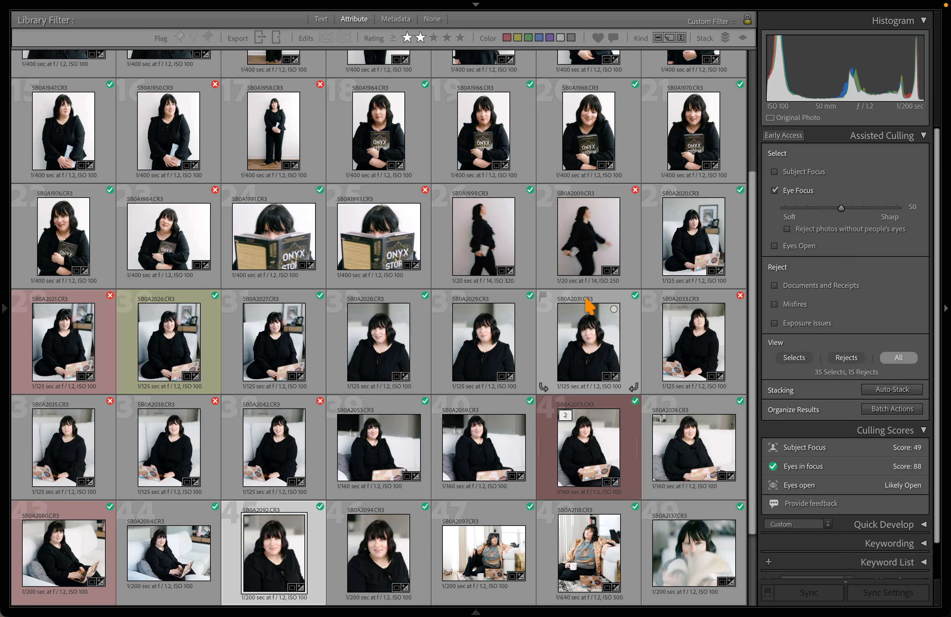
# Select 5B0A2059 and 5B0A2042 and compare them side by side
pyautogui.scroll(-2, 585, 313)
pyautogui.click(483, 255)
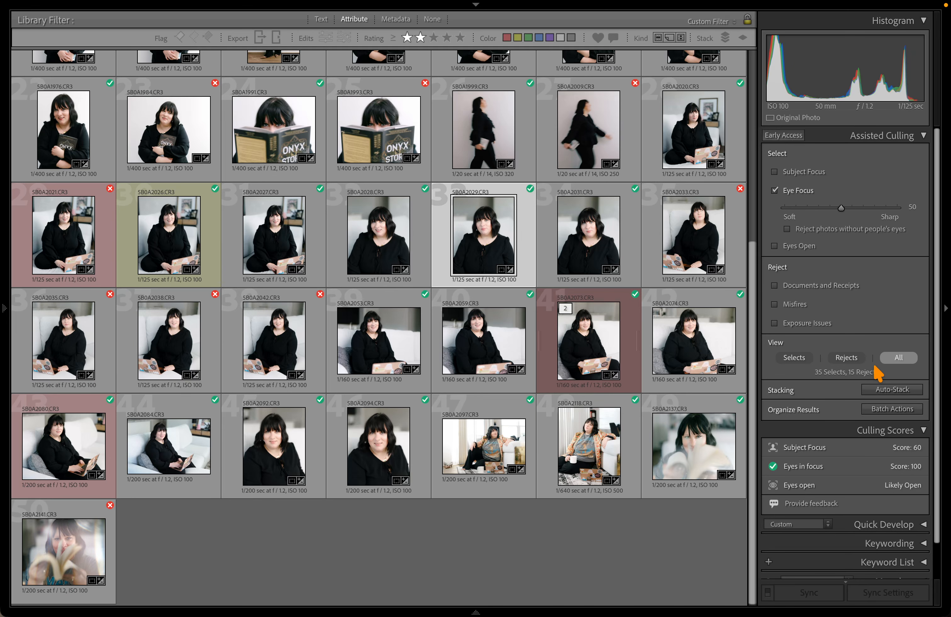
pyautogui.scroll(1, 411, 343)
pyautogui.click(275, 354)
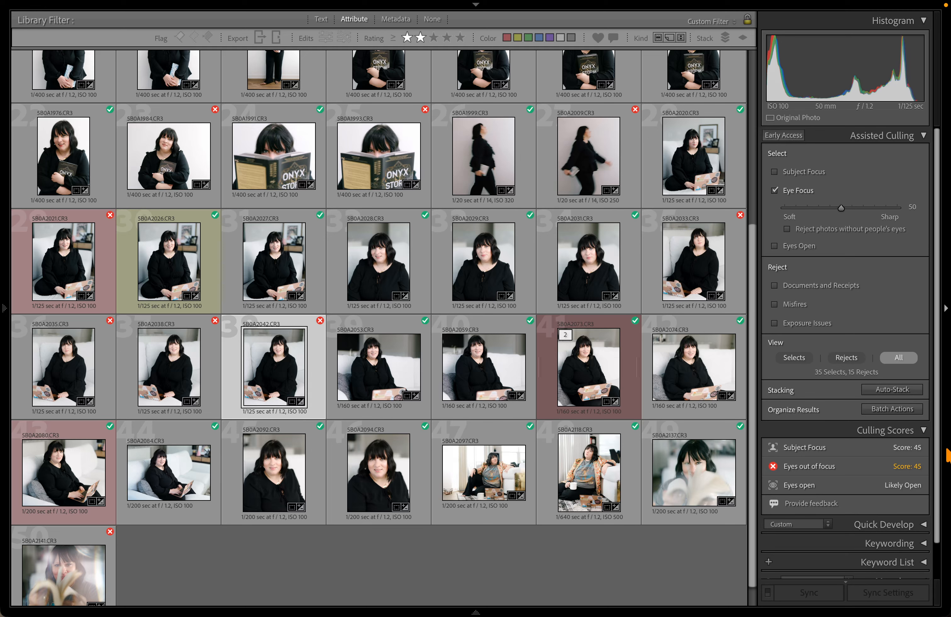
pyautogui.click(465, 358)
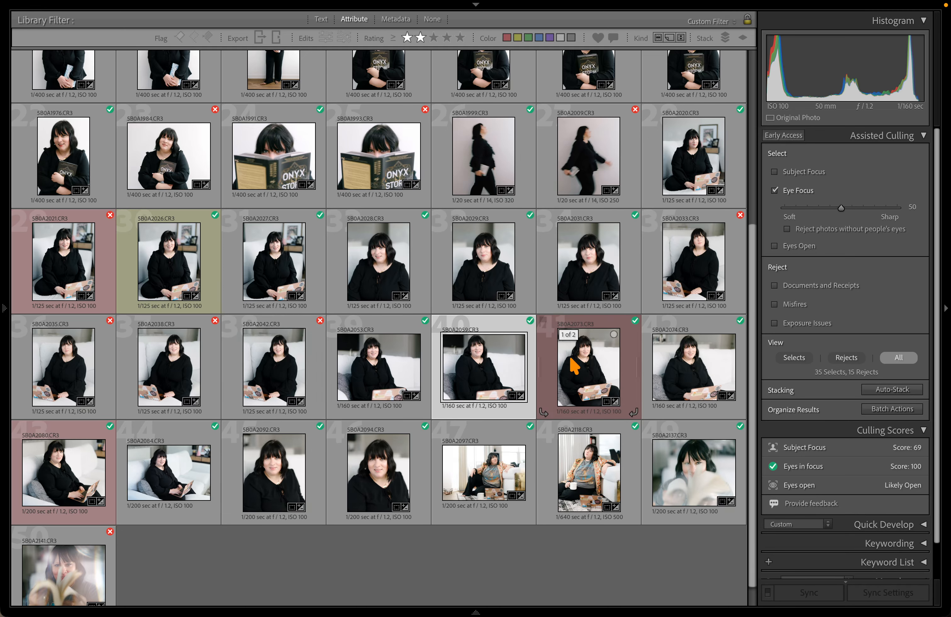
pyautogui.keyDown('super'); pyautogui.click(308, 354); pyautogui.keyUp('super')
pyautogui.press('e')
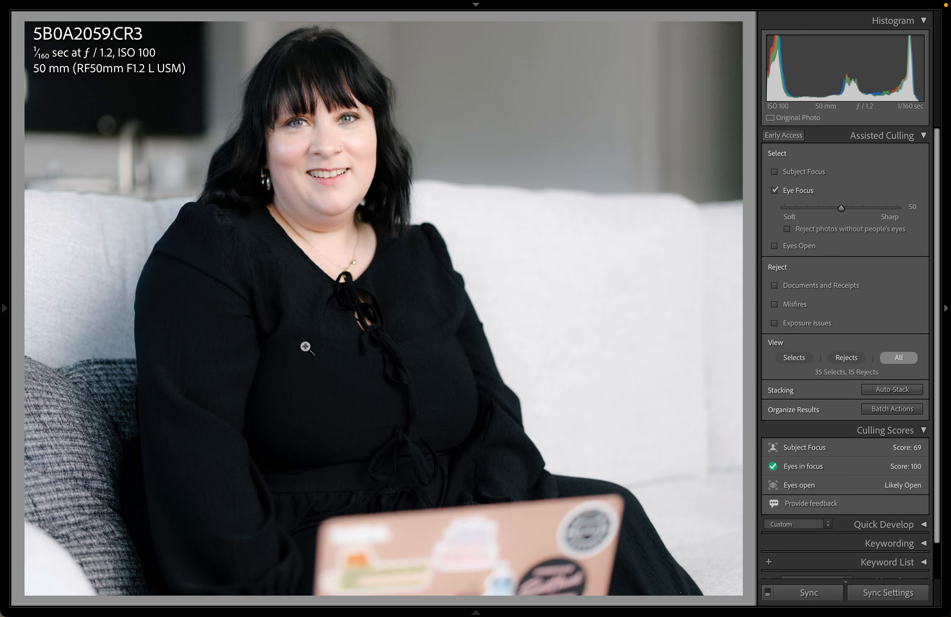
pyautogui.press('c')
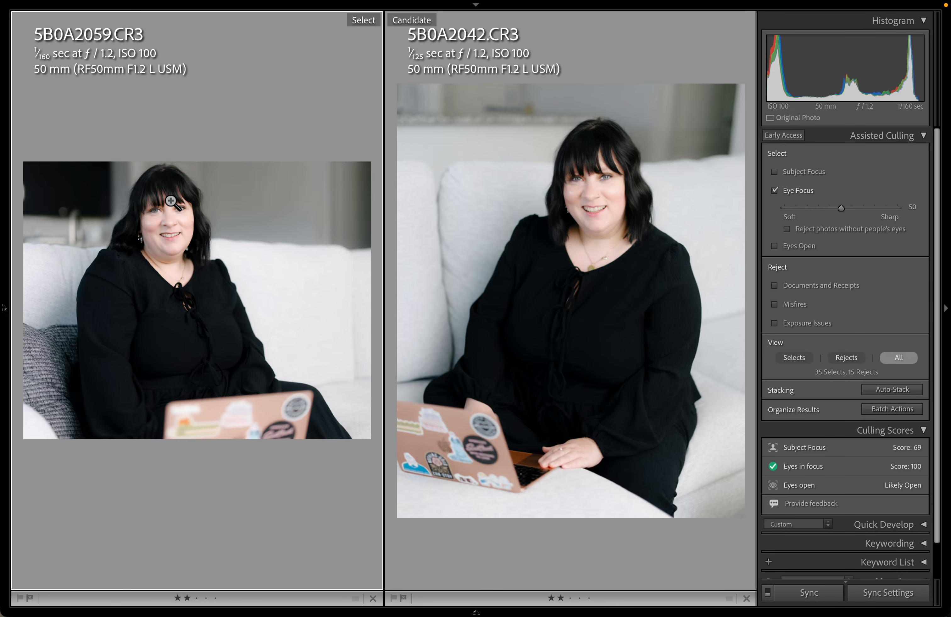
# Zoom both compared photos to 100%, pan around her eyes, then fit them again
pyautogui.click(603, 204)
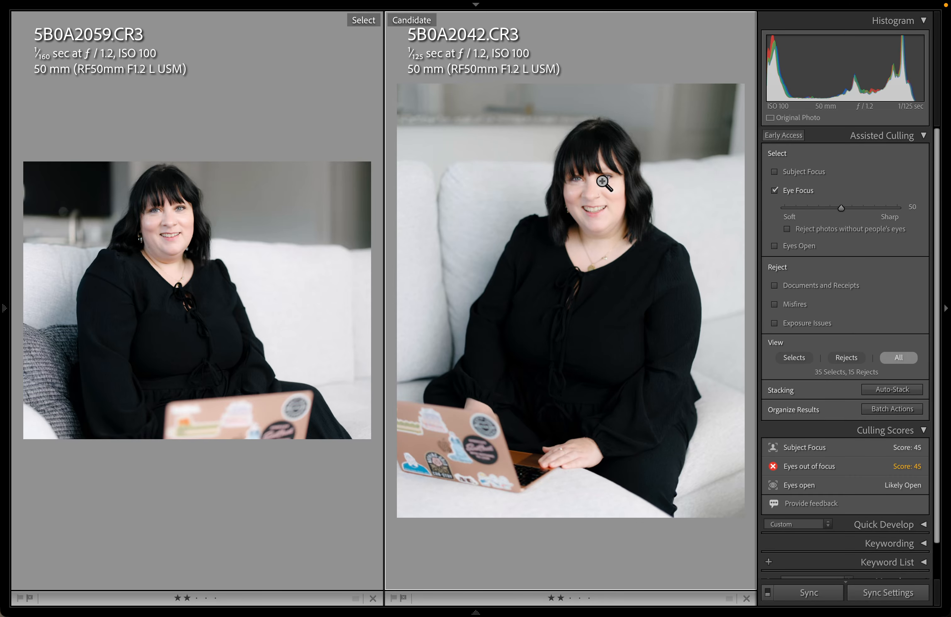
pyautogui.click(603, 183)
pyautogui.moveTo(535, 208); pyautogui.dragTo(939, 443)
pyautogui.moveTo(676, 335); pyautogui.dragTo(767, 364)
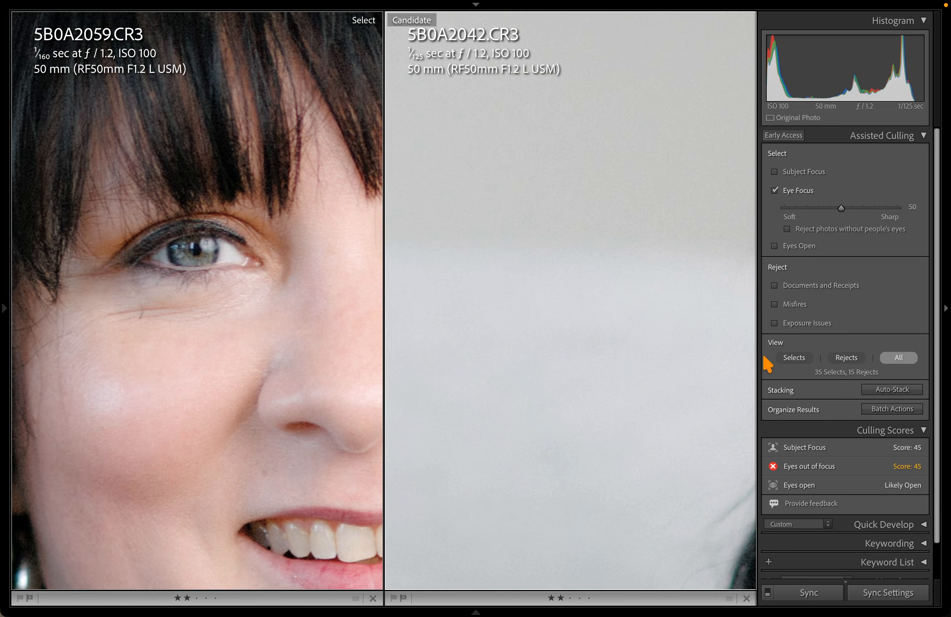
pyautogui.moveTo(665, 316); pyautogui.dragTo(96, 238)
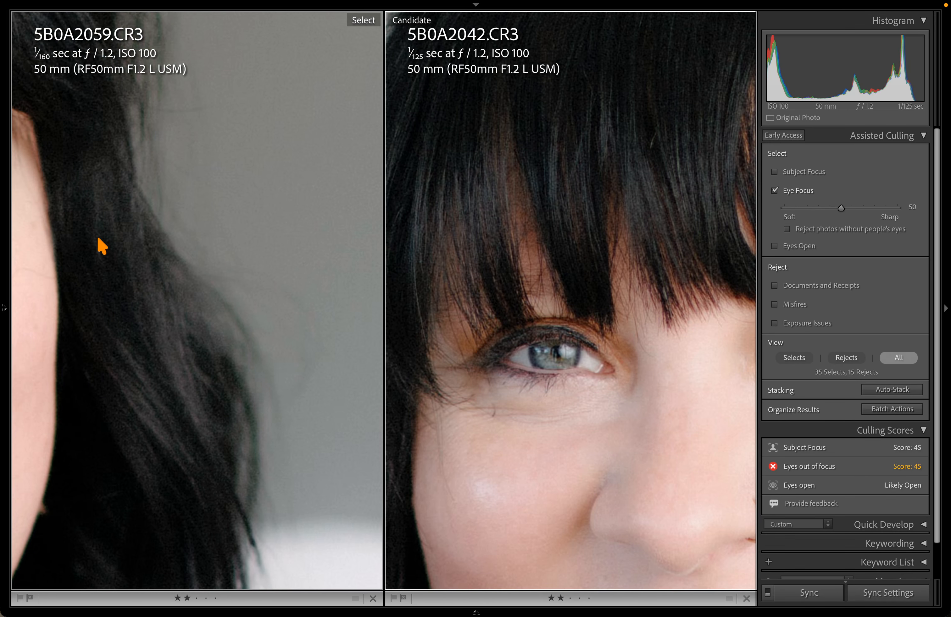
pyautogui.moveTo(644, 397); pyautogui.dragTo(402, 306)
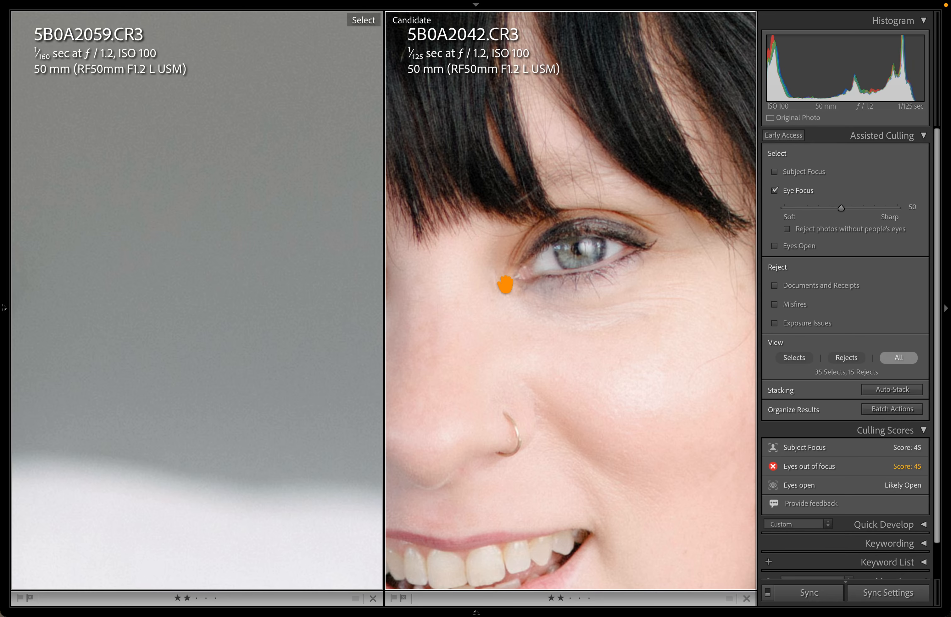
pyautogui.moveTo(505, 286); pyautogui.dragTo(916, 334)
pyautogui.moveTo(297, 322); pyautogui.dragTo(5, 207)
pyautogui.moveTo(411, 266); pyautogui.dragTo(526, 352)
pyautogui.click(526, 351)
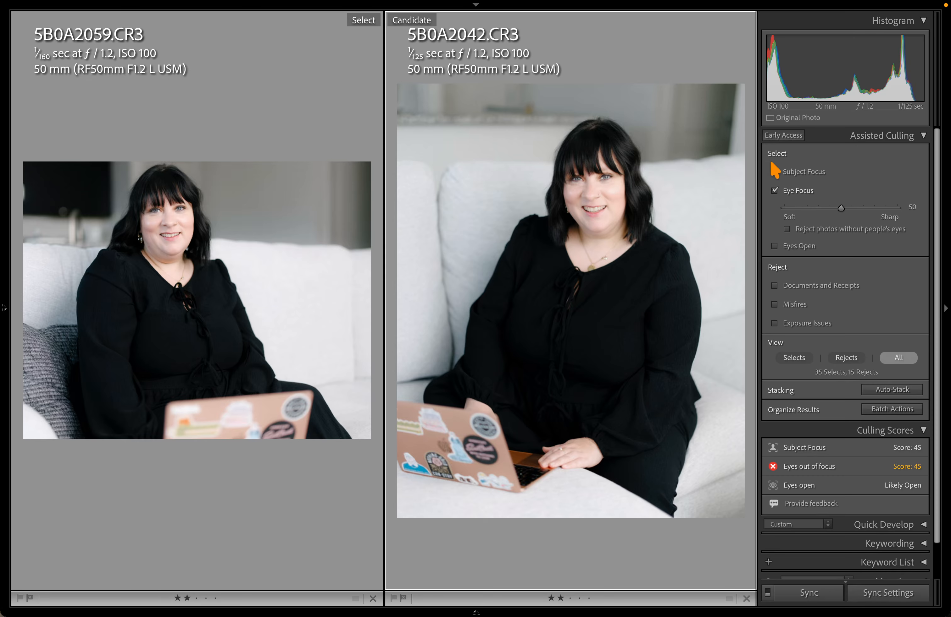
# Lower the Eye Focus threshold, show only rejects, then raise it back to 50
pyautogui.press('e')
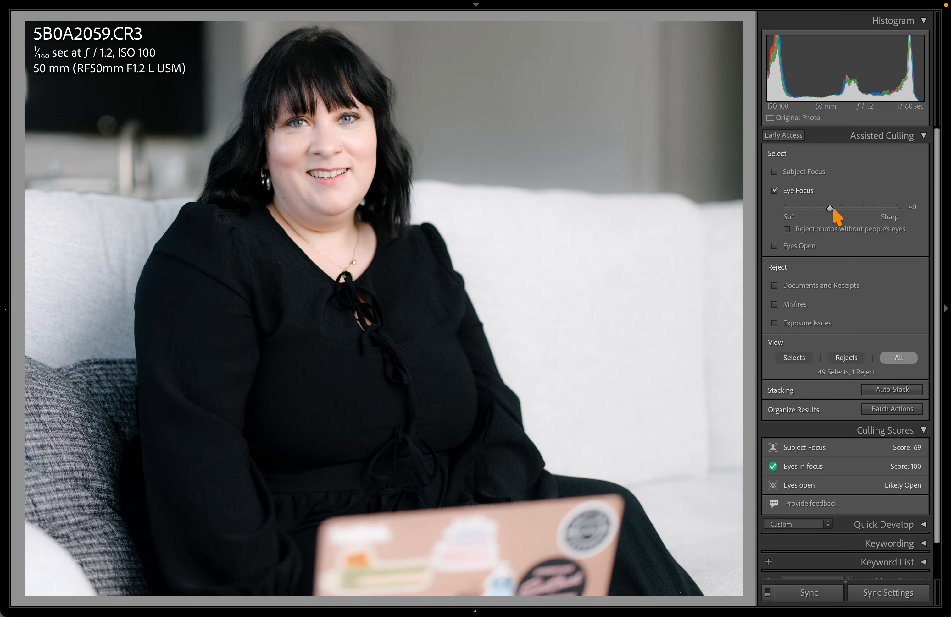
pyautogui.press('g')
pyautogui.moveTo(833, 209); pyautogui.dragTo(817, 211)
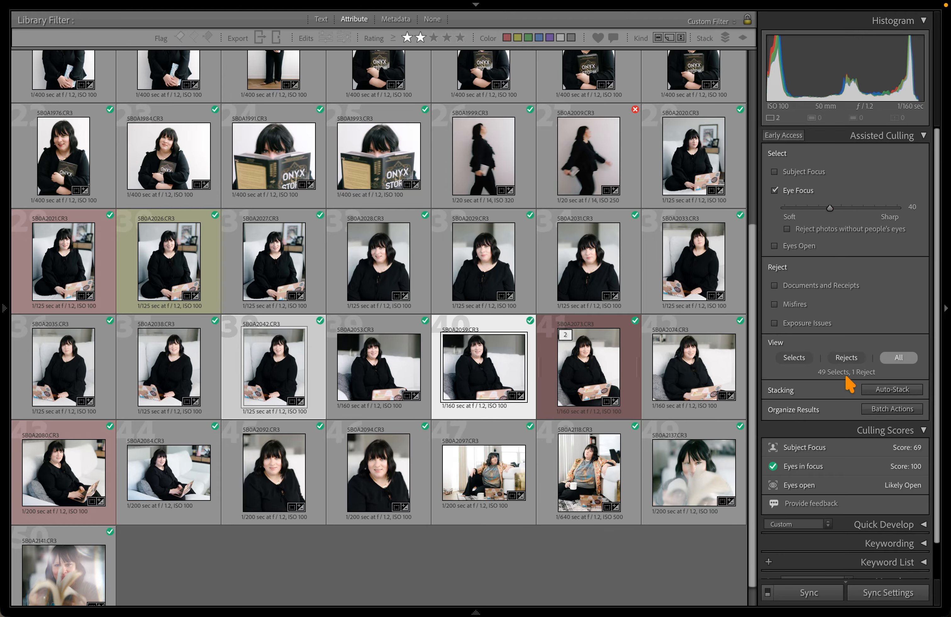
pyautogui.click(845, 359)
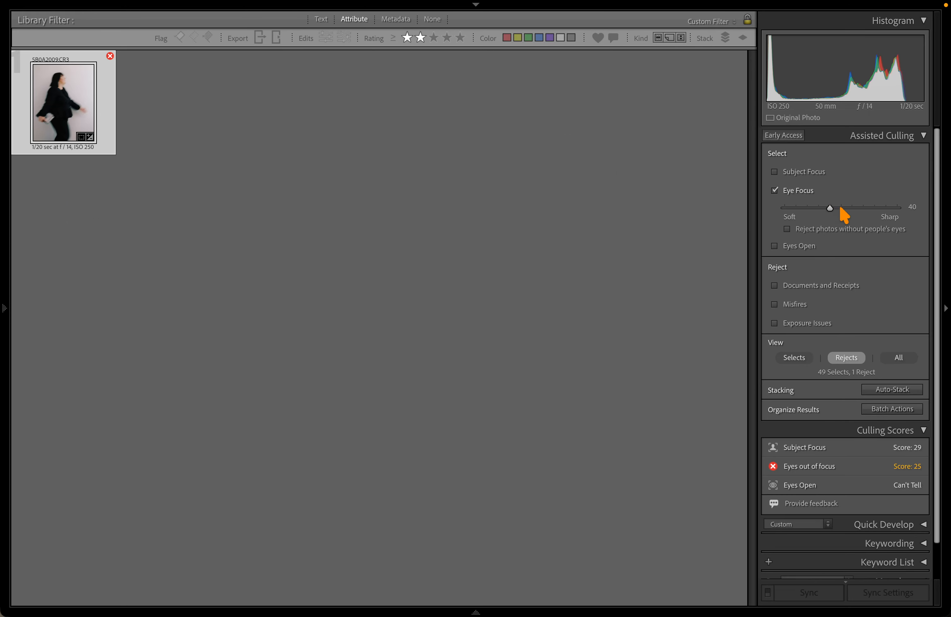
pyautogui.click(840, 208)
# Zoom in on reject 5B0A2038's eyes, then switch Eye Focus culling off in the grid
pyautogui.click(562, 201)
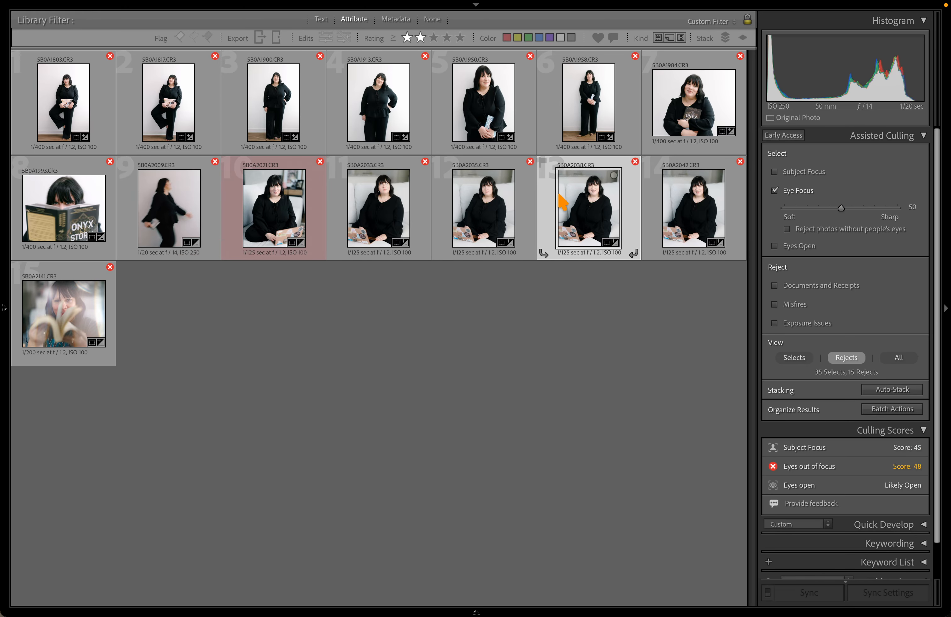
pyautogui.doubleClick(569, 233)
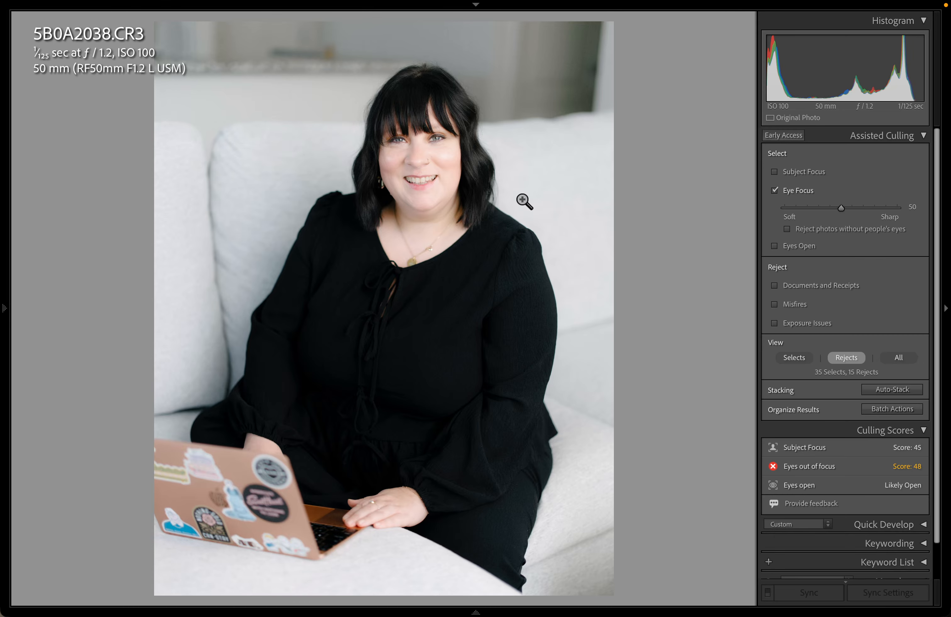
pyautogui.click(432, 147)
pyautogui.press('d')
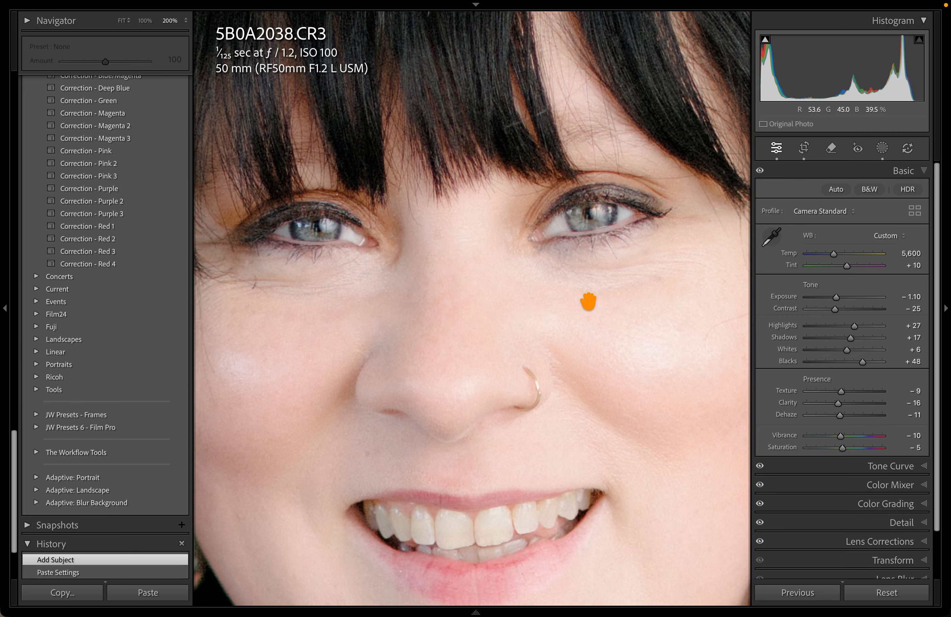
pyautogui.press('g')
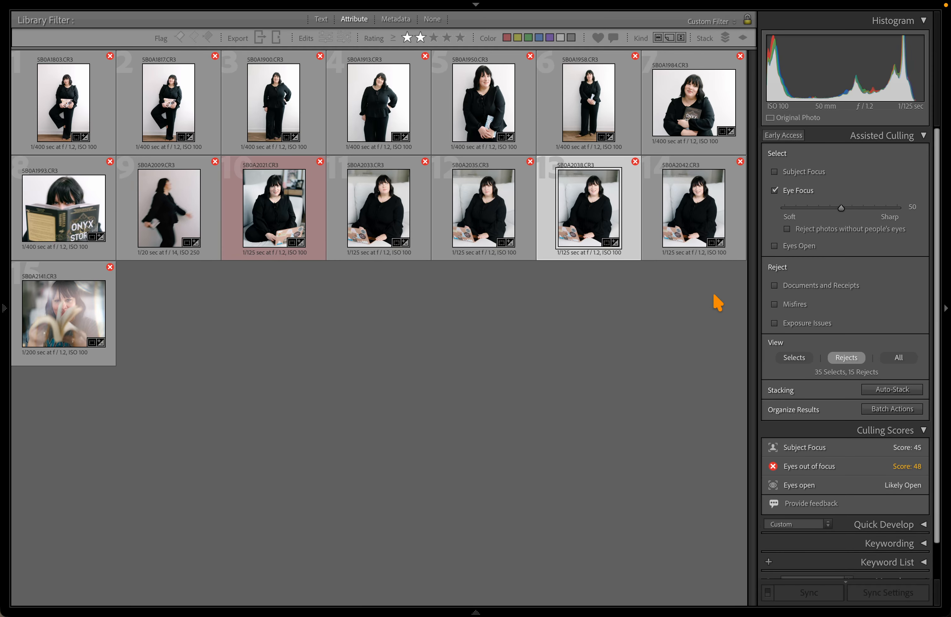
pyautogui.click(786, 189)
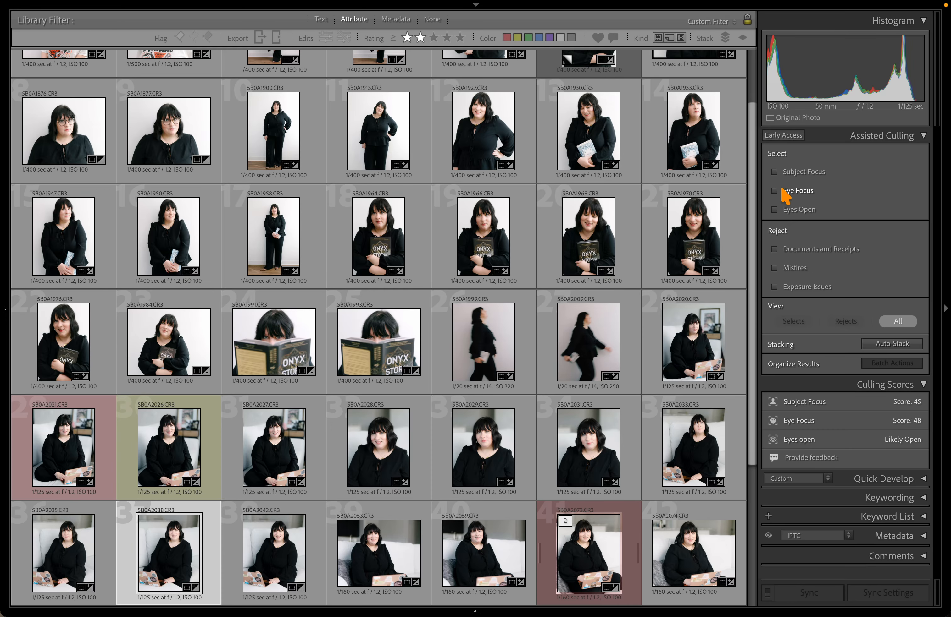
pyautogui.click(782, 172)
pyautogui.moveTo(838, 195); pyautogui.dragTo(837, 194)
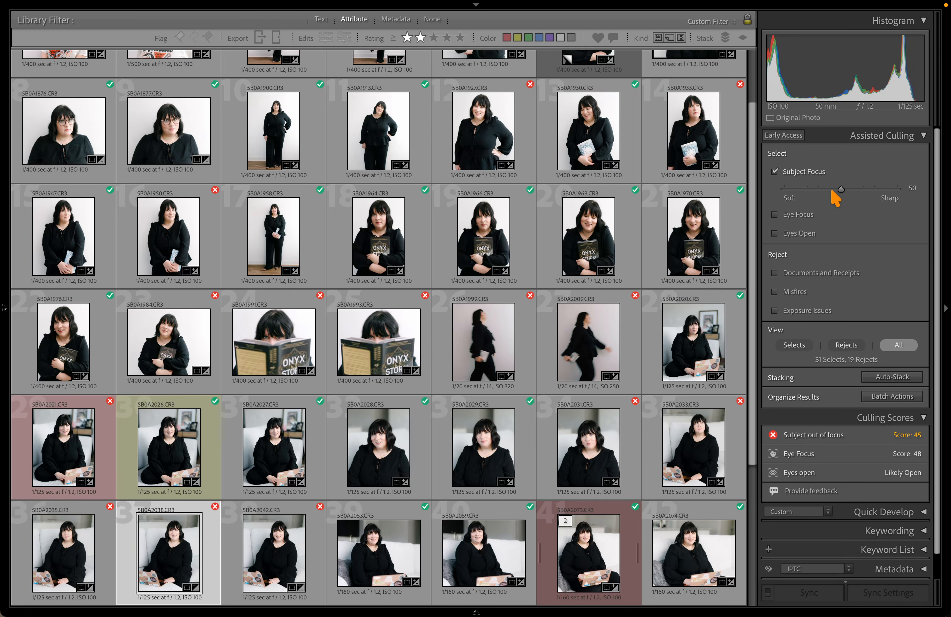
pyautogui.scroll(-5, 660, 145)
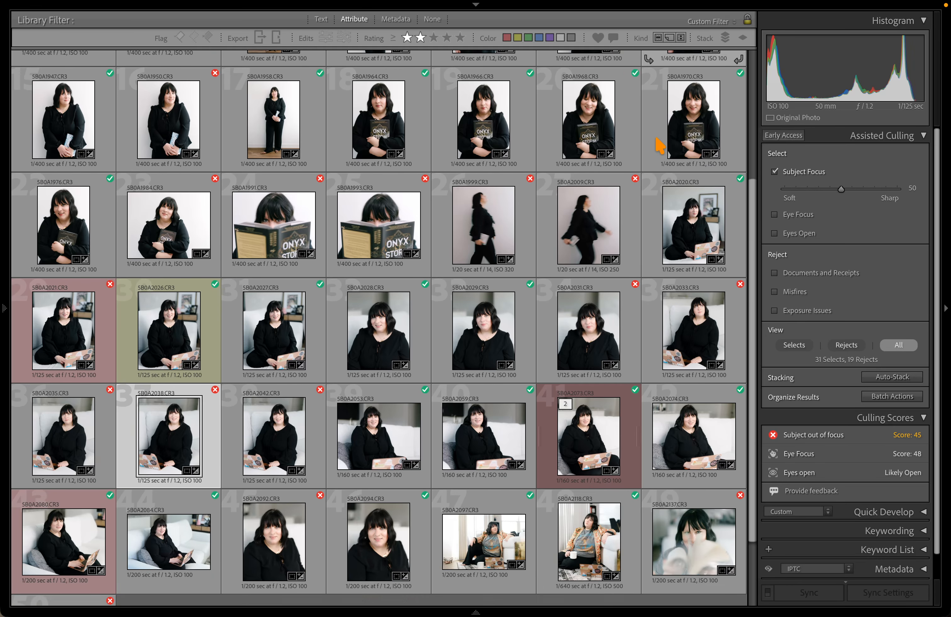
pyautogui.scroll(6, 706, 298)
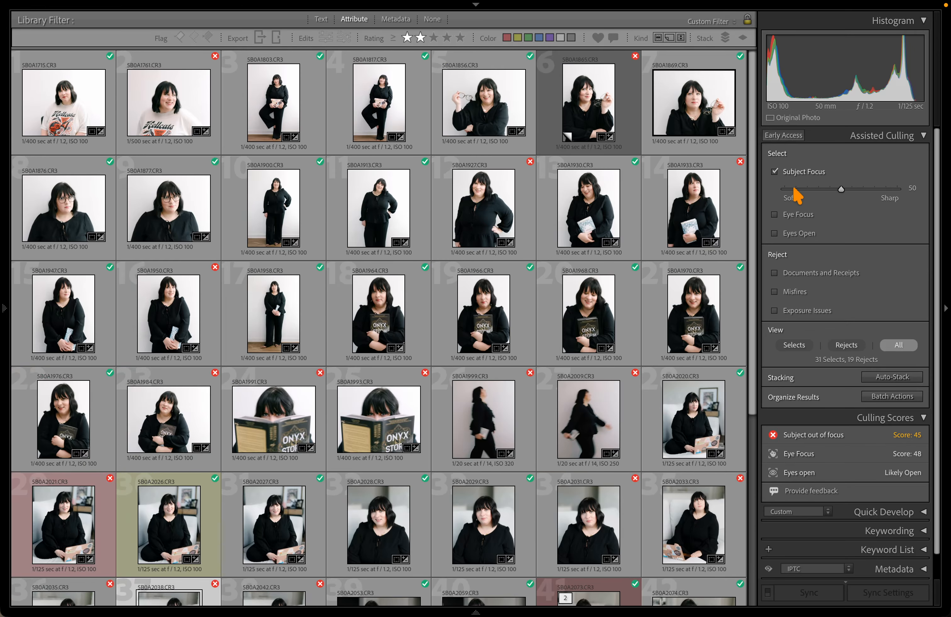
pyautogui.click(784, 172)
pyautogui.click(795, 271)
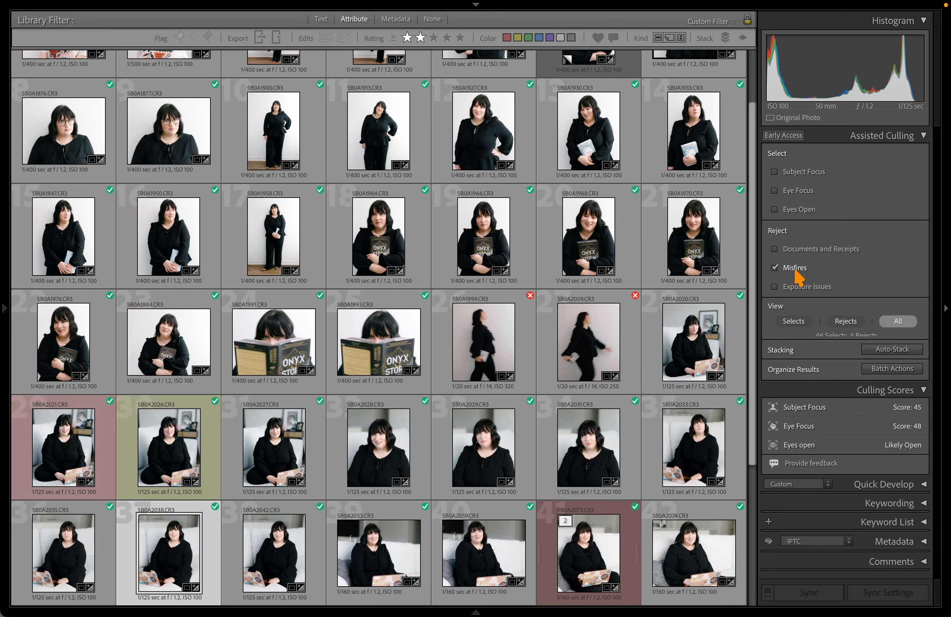
pyautogui.click(786, 271)
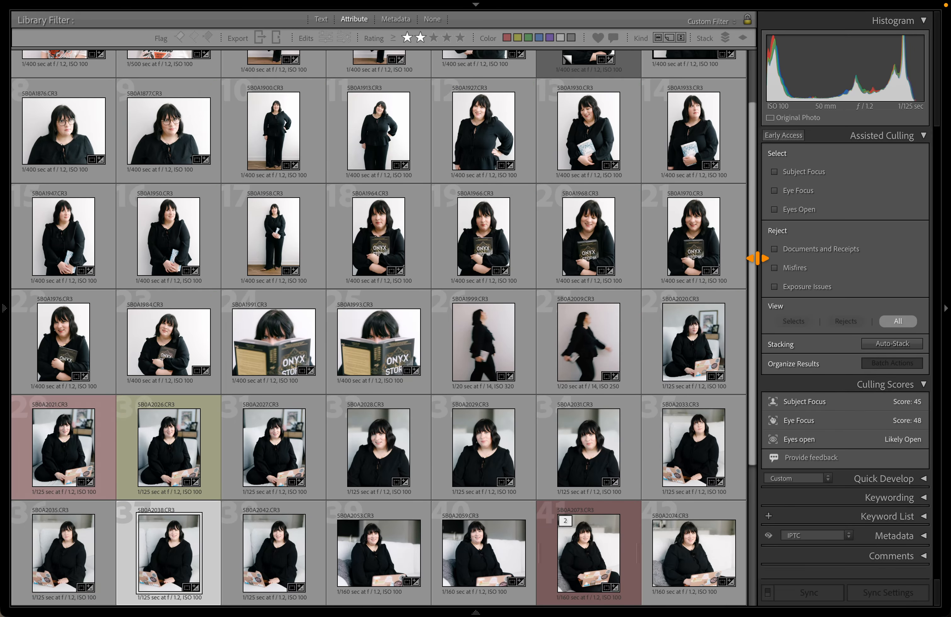
pyautogui.scroll(3, 737, 233)
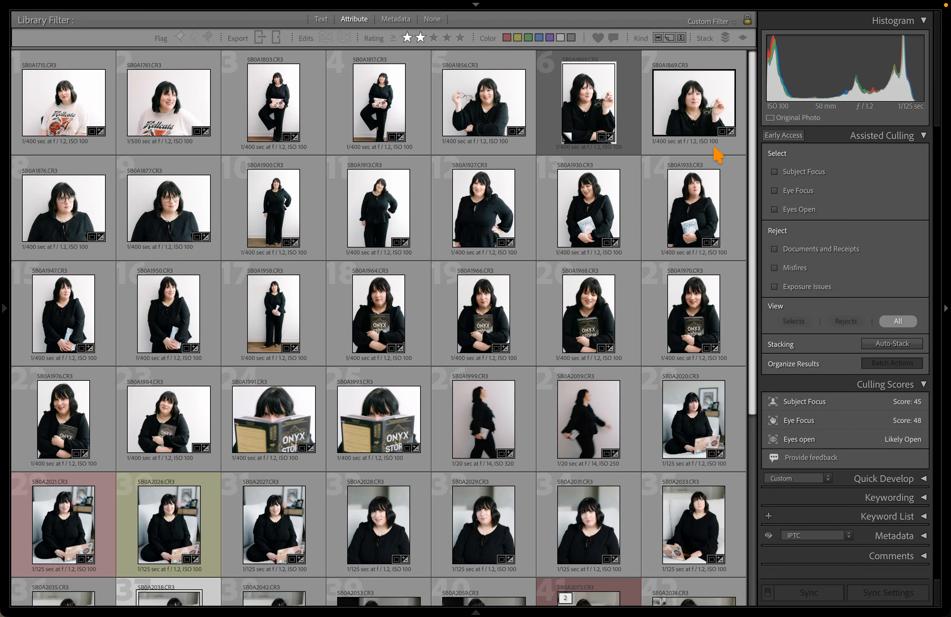
pyautogui.scroll(-6, 718, 153)
pyautogui.moveTo(811, 465); pyautogui.dragTo(873, 616)
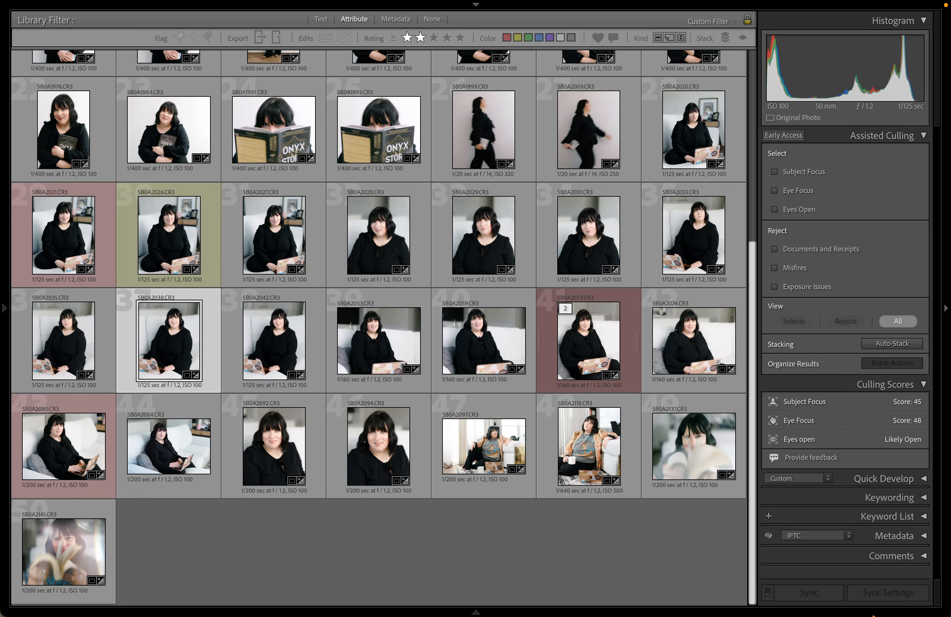
pyautogui.moveTo(801, 411); pyautogui.dragTo(890, 616)
pyautogui.click(802, 287)
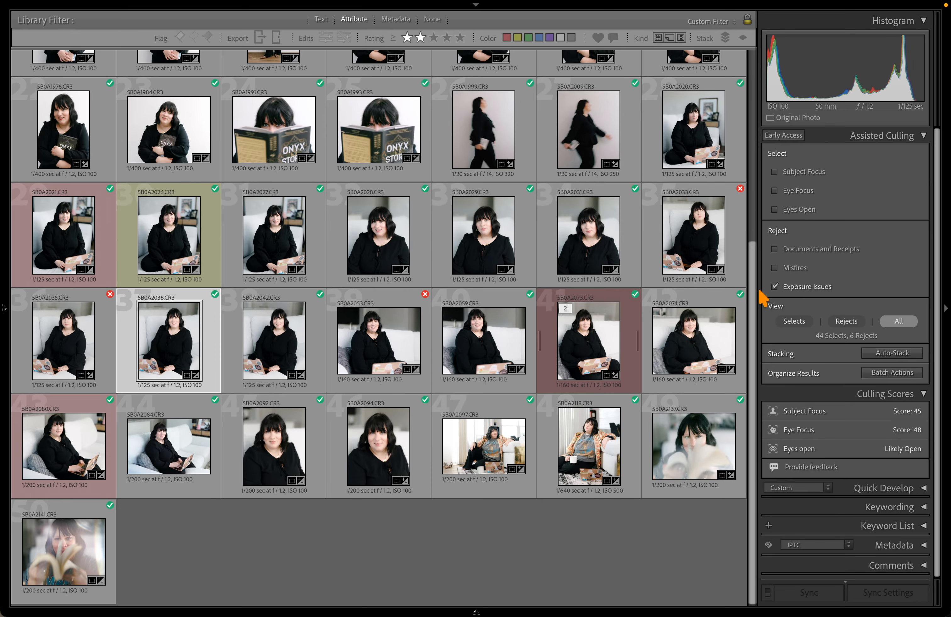
# Scroll through the grid reviewing the 44 select and 6 reject exposure badges
pyautogui.moveTo(756, 294); pyautogui.dragTo(753, 106)
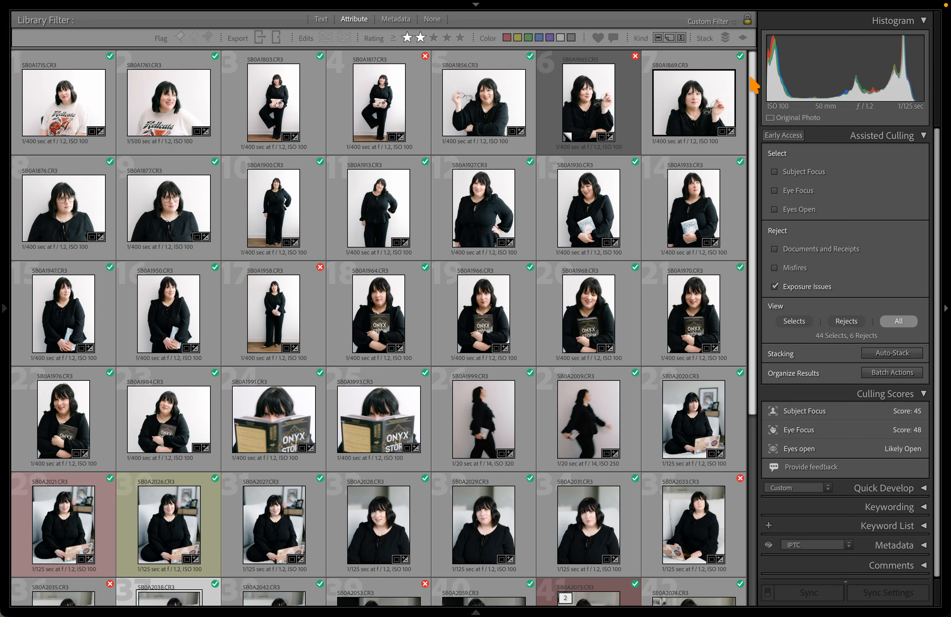
pyautogui.moveTo(756, 157); pyautogui.dragTo(756, 197)
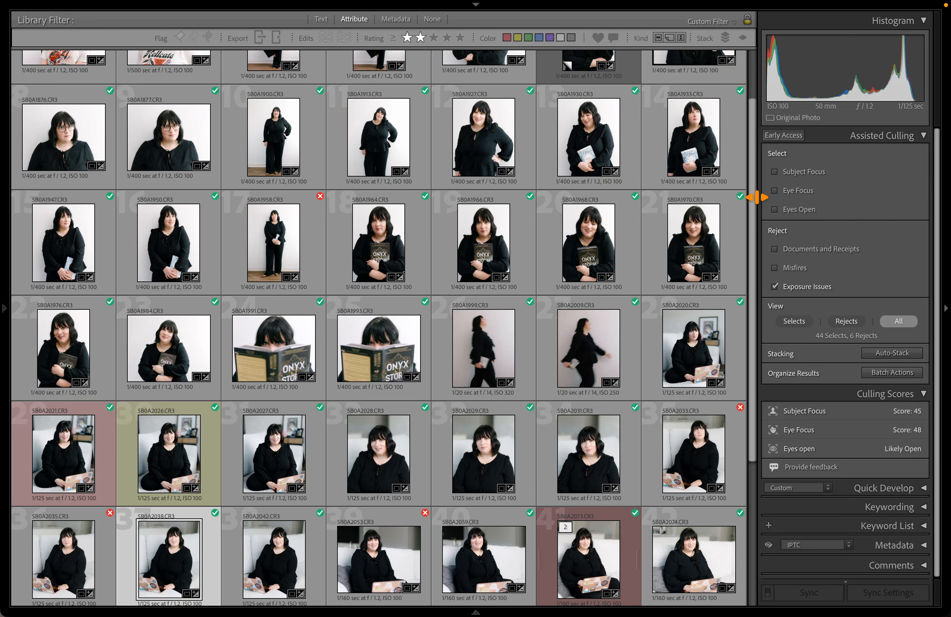
pyautogui.moveTo(757, 197); pyautogui.dragTo(754, 256)
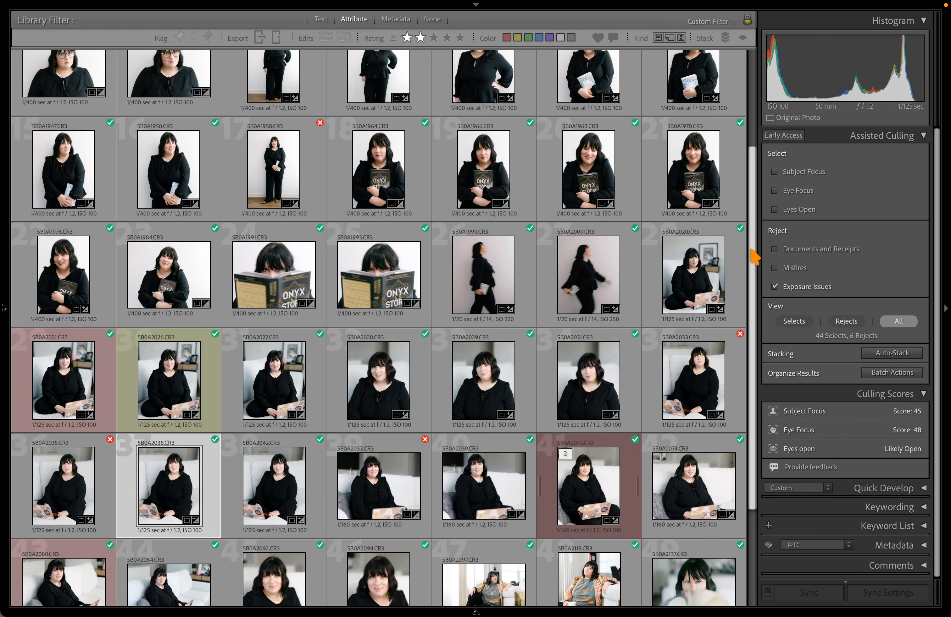
pyautogui.moveTo(754, 256); pyautogui.dragTo(756, 61)
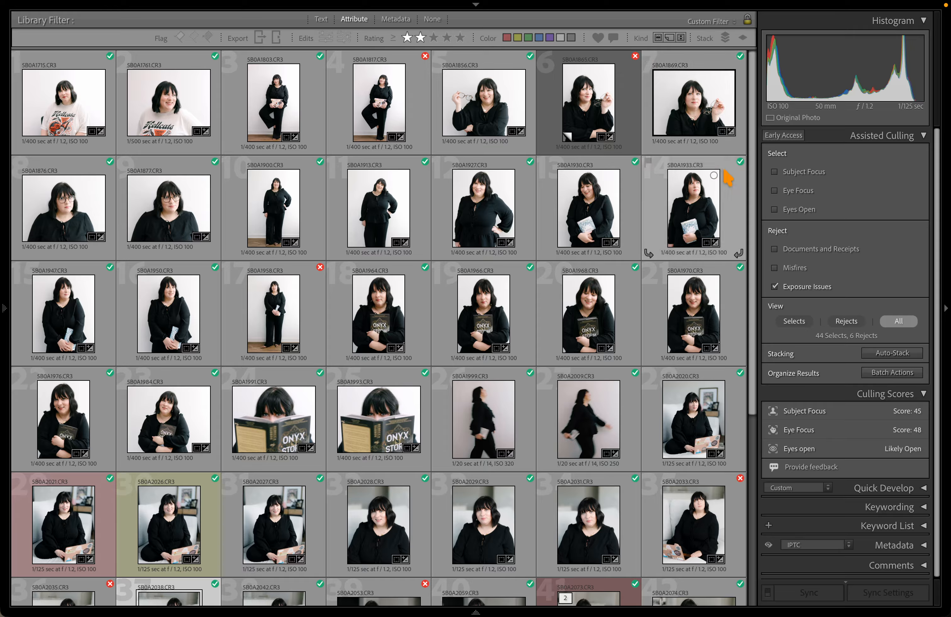
pyautogui.moveTo(751, 149); pyautogui.dragTo(728, 85)
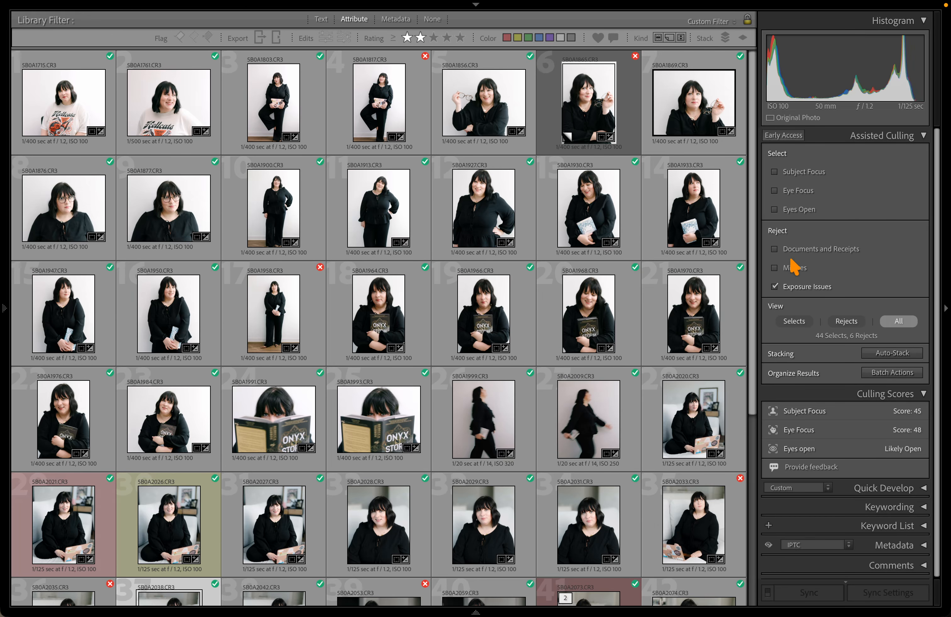
# Turn off Exposure Issues culling and scroll through the grid
pyautogui.click(774, 287)
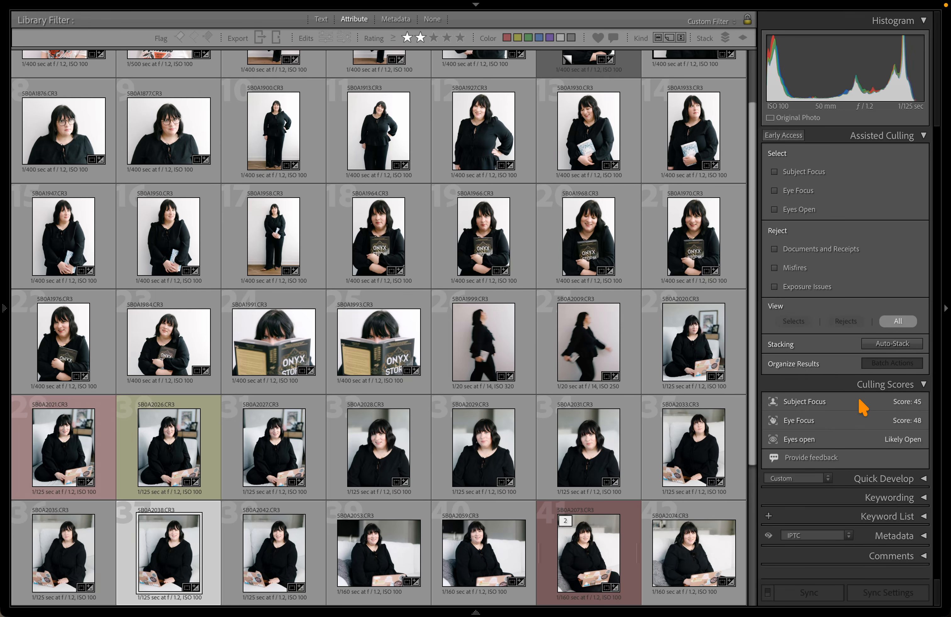
pyautogui.scroll(-5, 642, 395)
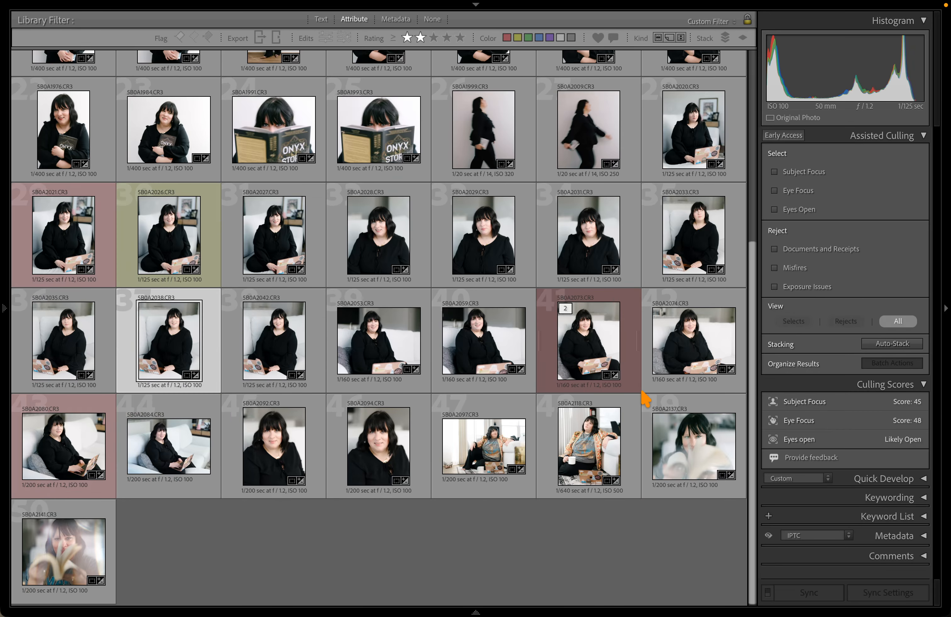
pyautogui.scroll(7, 515, 561)
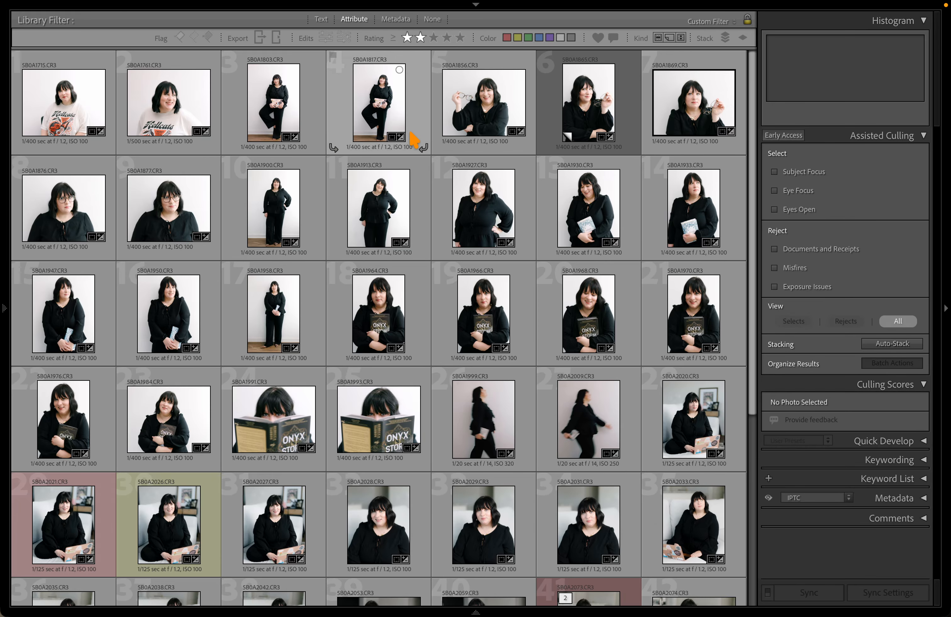
pyautogui.scroll(-5, 416, 144)
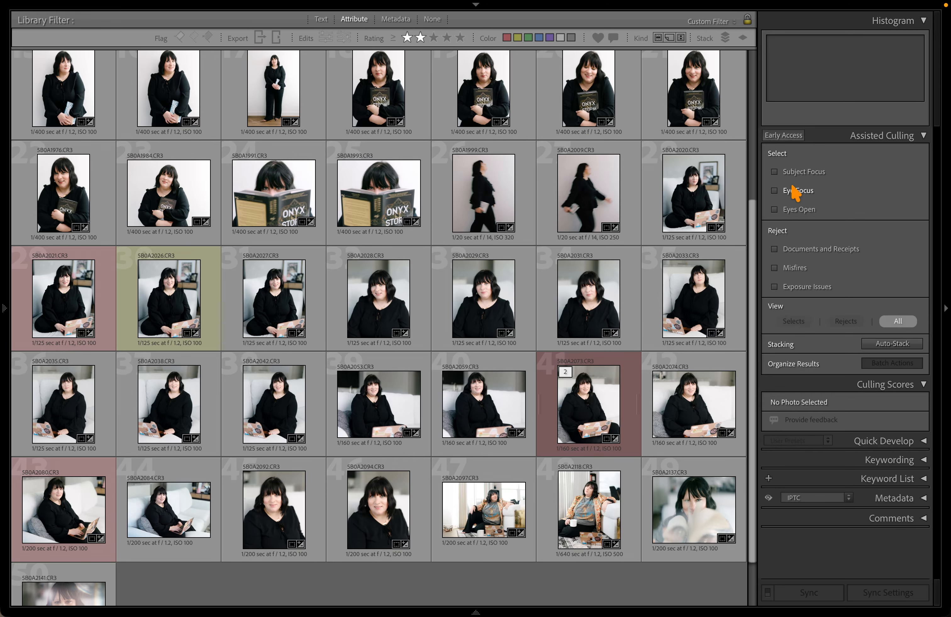
pyautogui.scroll(3, 461, 299)
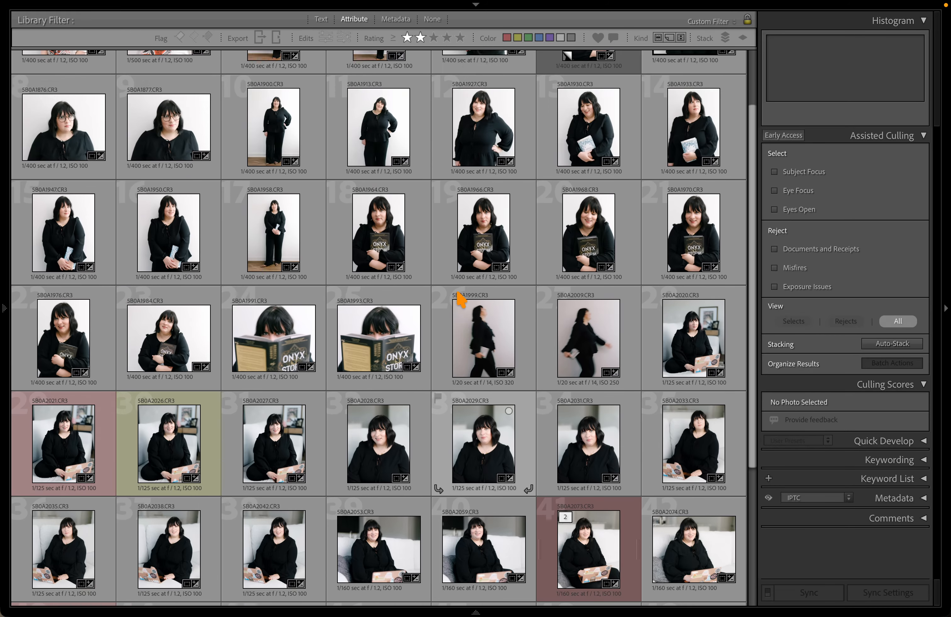
pyautogui.scroll(-5, 461, 300)
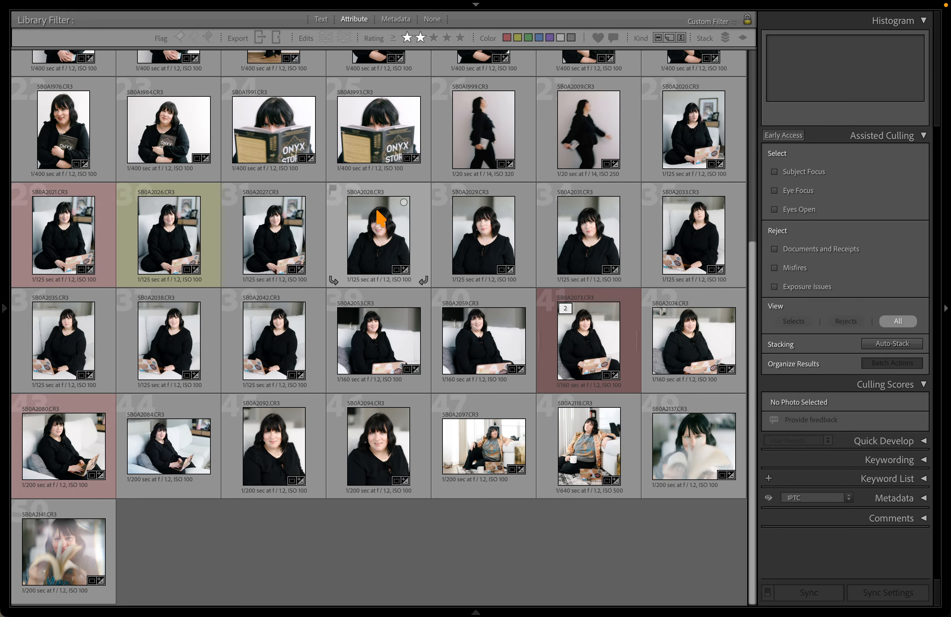
# Check the culling scores of 5B0A2026 and 5B0A1715, then set the Library Filter to No Filter
pyautogui.click(279, 227)
pyautogui.click(160, 240)
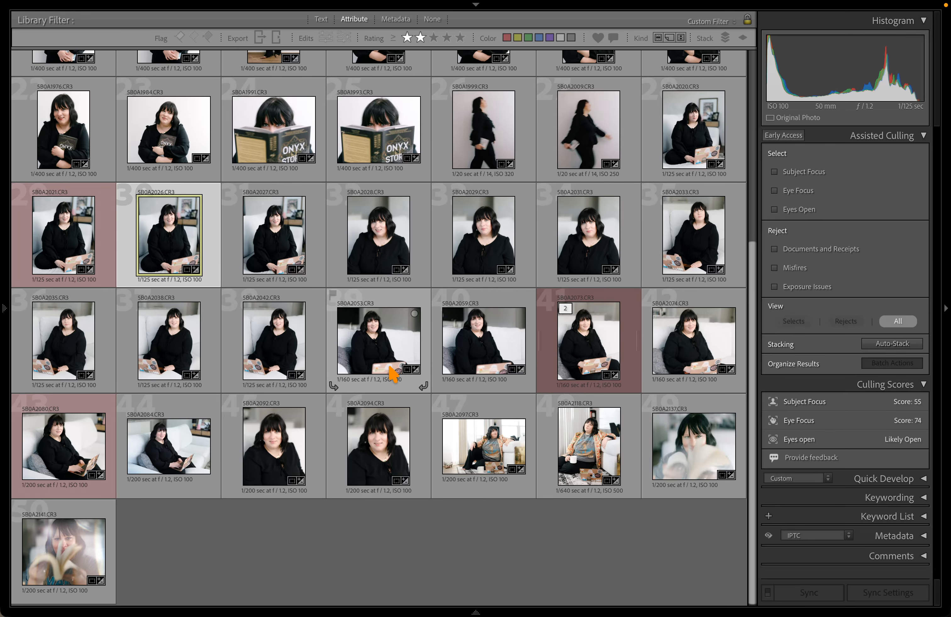
pyautogui.scroll(5, 392, 372)
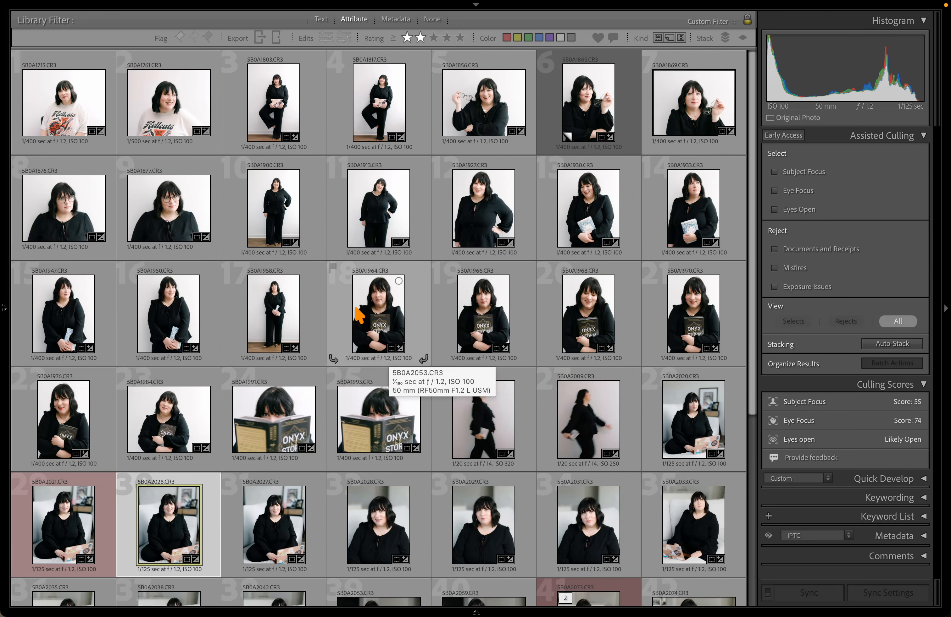
pyautogui.click(82, 125)
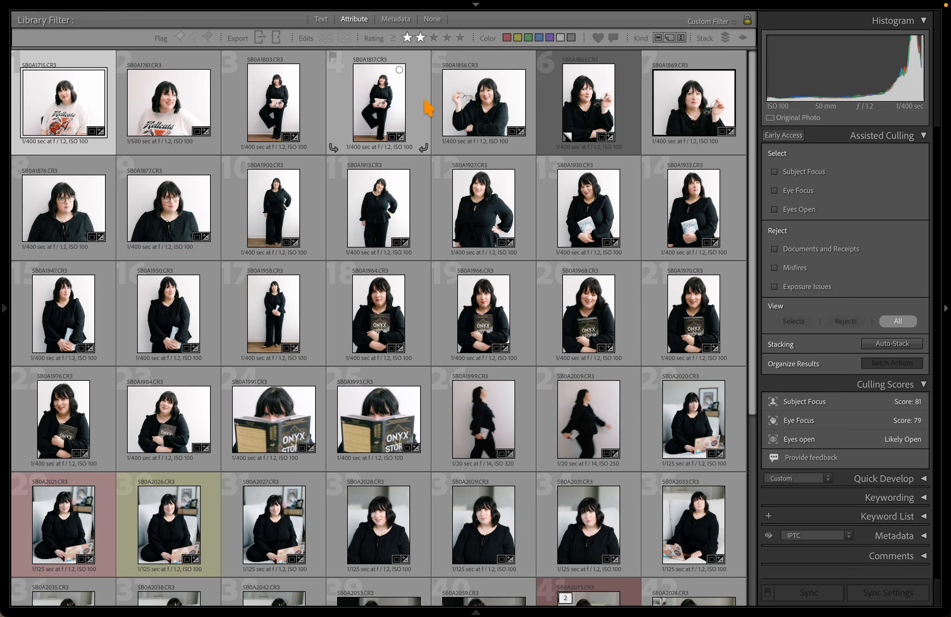
pyautogui.click(419, 38)
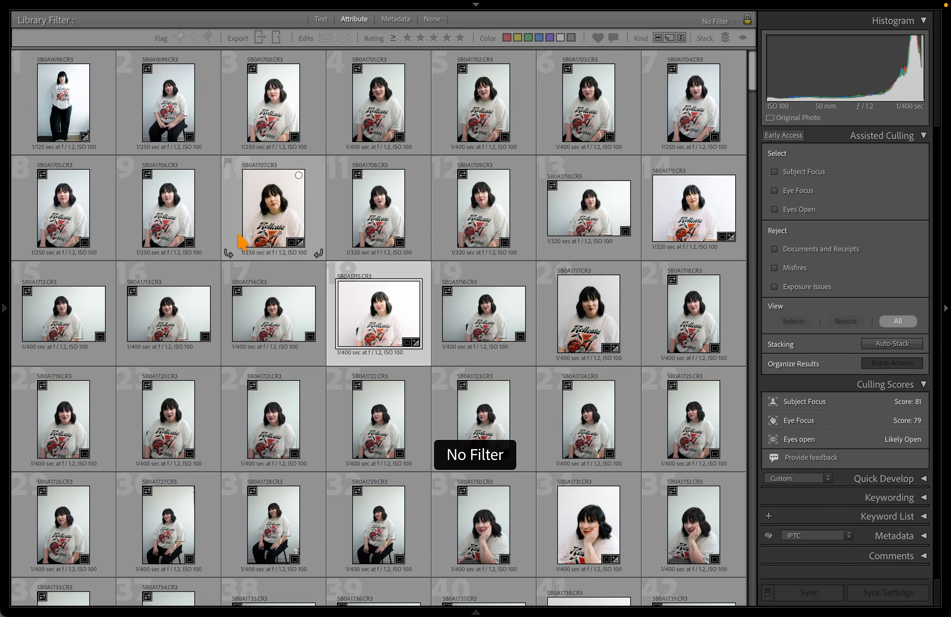
# Select 5B0A1765 and step through the standing wall portraits enlarged, to 5B0A1783
pyautogui.scroll(-10, 245, 243)
pyautogui.scroll(6, 242, 242)
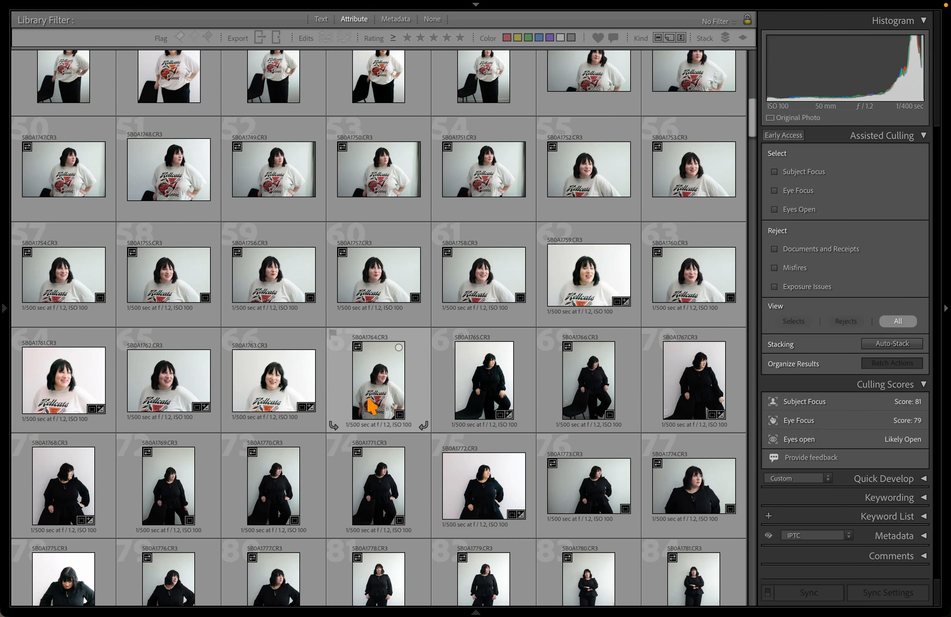
pyautogui.scroll(-1, 441, 361)
pyautogui.click(489, 331)
pyautogui.scroll(1, 447, 307)
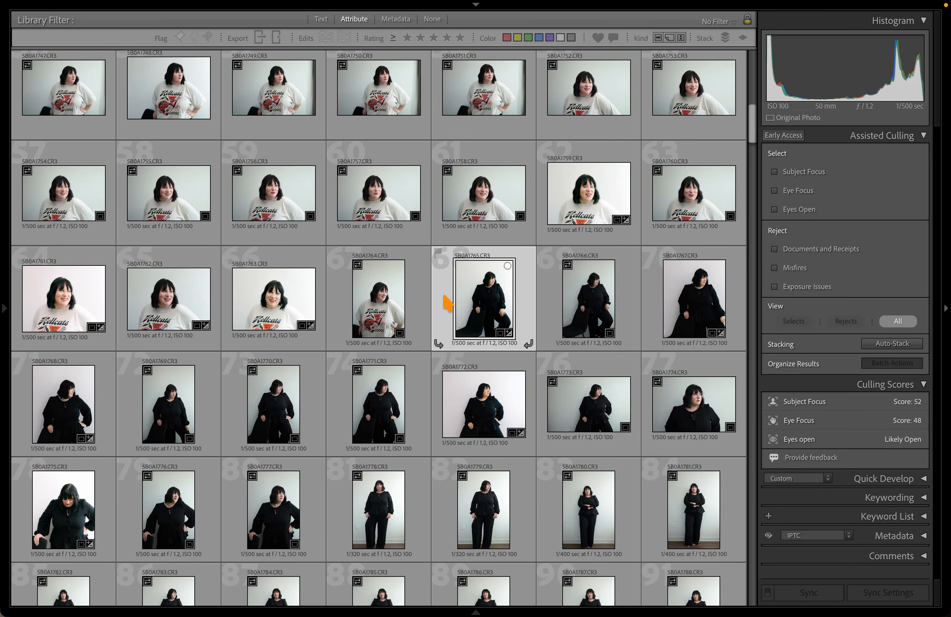
pyautogui.press('z')
pyautogui.press('z')
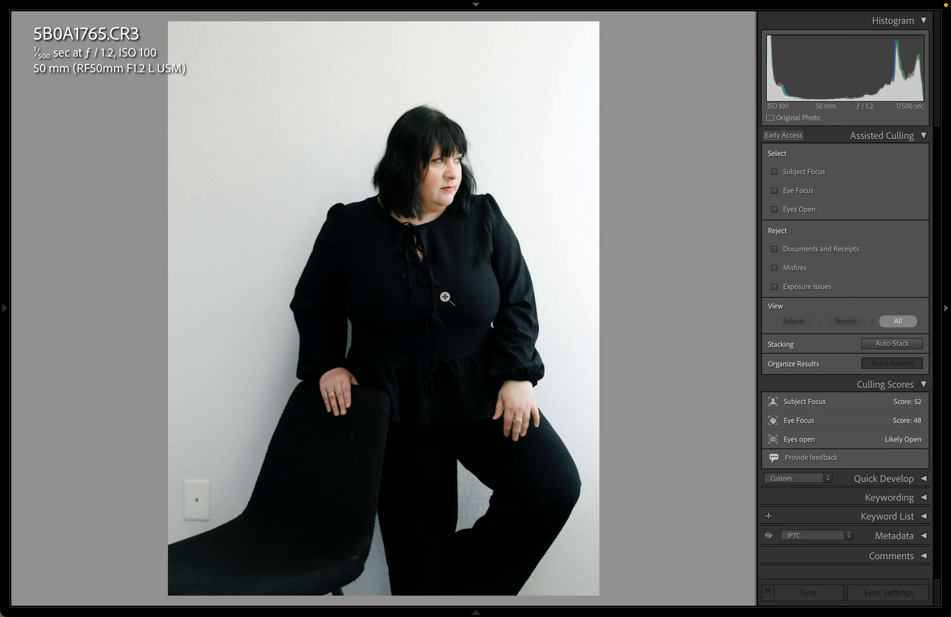
pyautogui.press('Right')
pyautogui.press('Right')
pyautogui.press('Right')
pyautogui.press('Right')
pyautogui.press('Right')
pyautogui.press('Right')
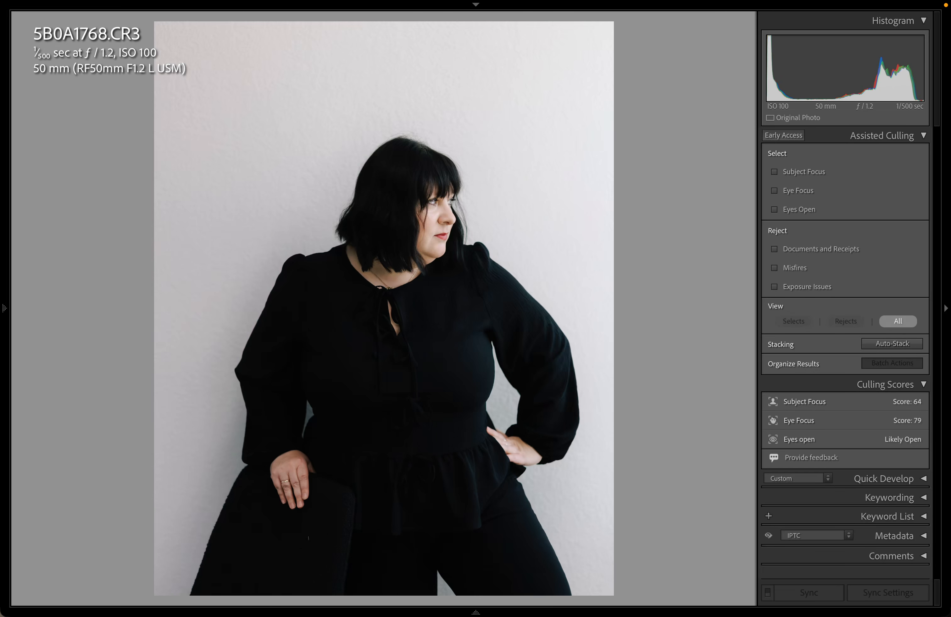
pyautogui.press('Right')
pyautogui.press('Right')
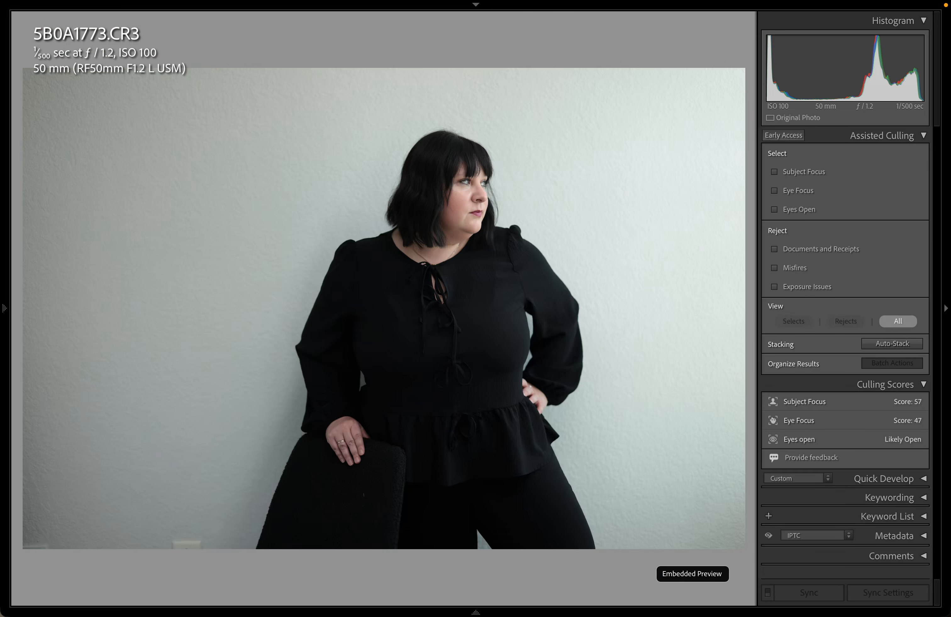
pyautogui.press('Left')
pyautogui.press('Right')
pyautogui.press('Right')
pyautogui.press('Right')
pyautogui.press('Right')
pyautogui.press('Right')
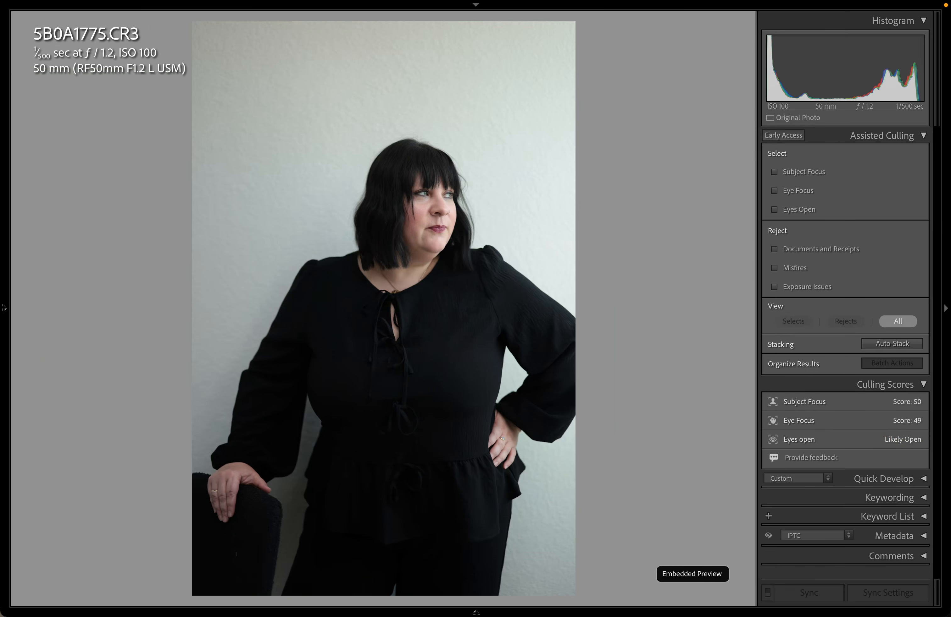
pyautogui.press('Right')
pyautogui.press('Right')
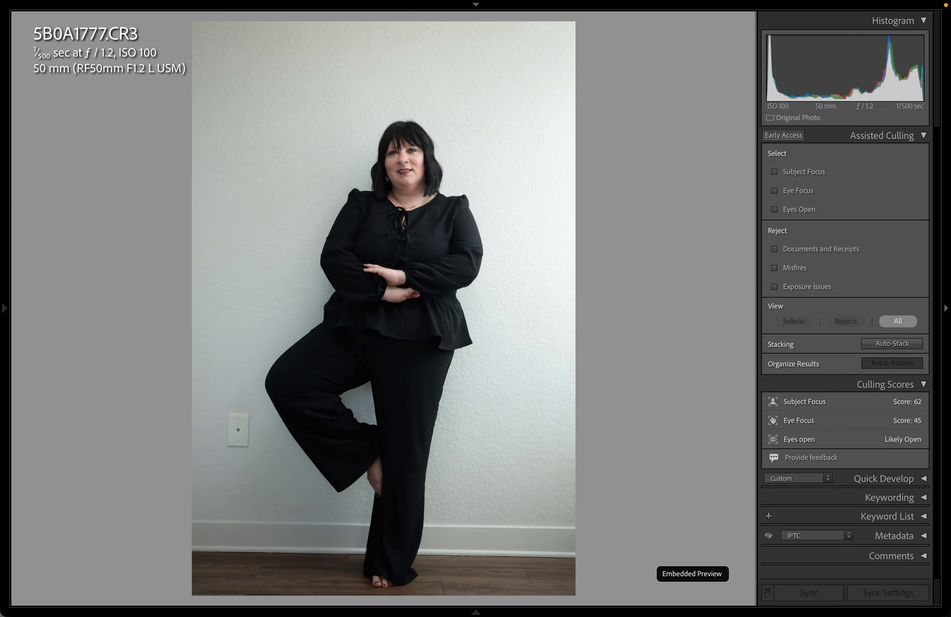
pyautogui.press('Left')
pyautogui.press('Left')
# Browse further photos from the grid, then undo the 1-star rating just applied
pyautogui.press('g')
pyautogui.press('Down')
pyautogui.press('Down')
pyautogui.press('Down')
pyautogui.press('Down')
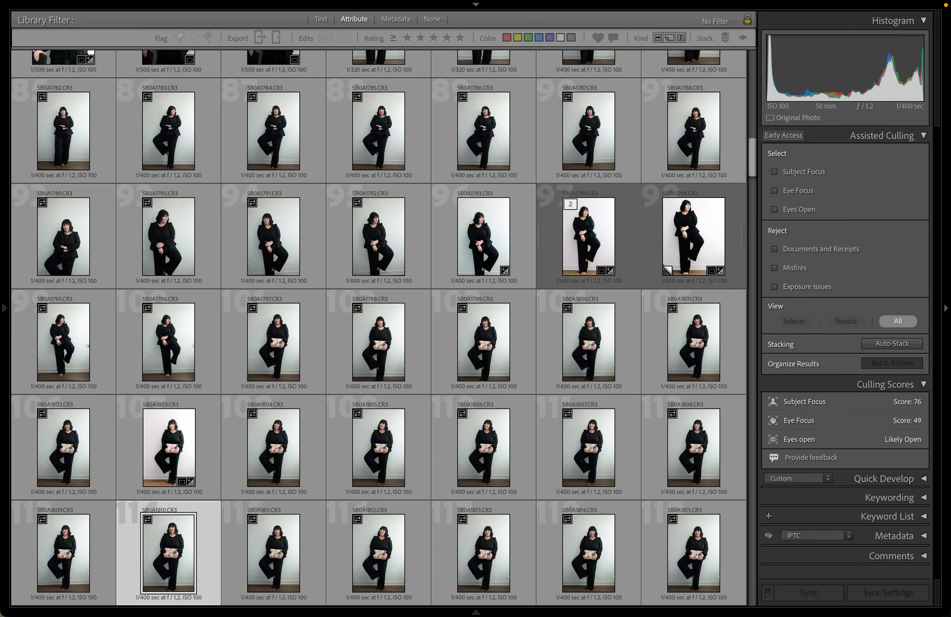
pyautogui.press('e')
pyautogui.press('Right')
pyautogui.press('Right')
pyautogui.press('Right')
pyautogui.press('Right')
pyautogui.press('Right')
pyautogui.press('Right')
pyautogui.press('Right')
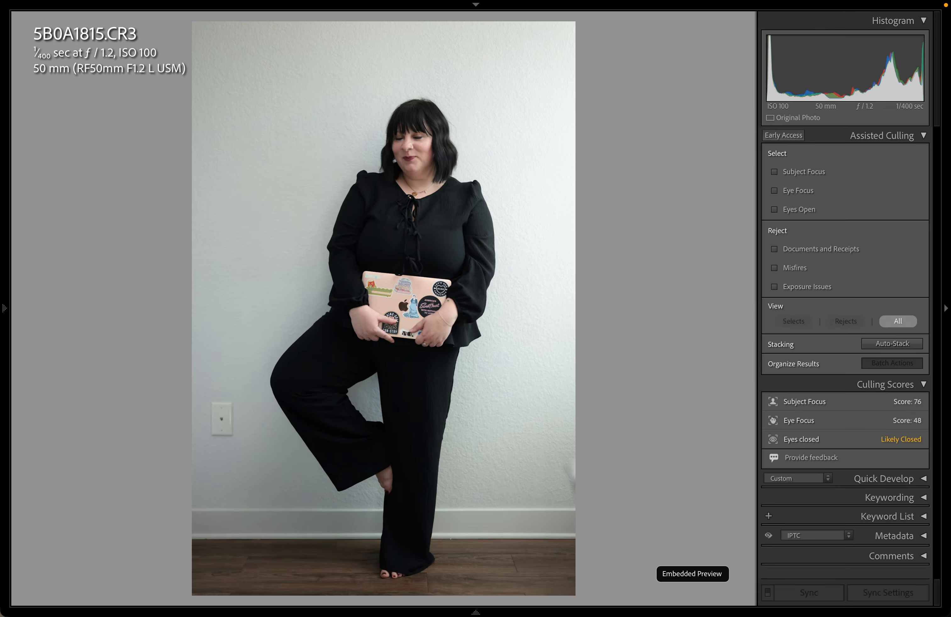
pyautogui.press('Left')
pyautogui.press('Right')
pyautogui.press('Right')
pyautogui.press('g')
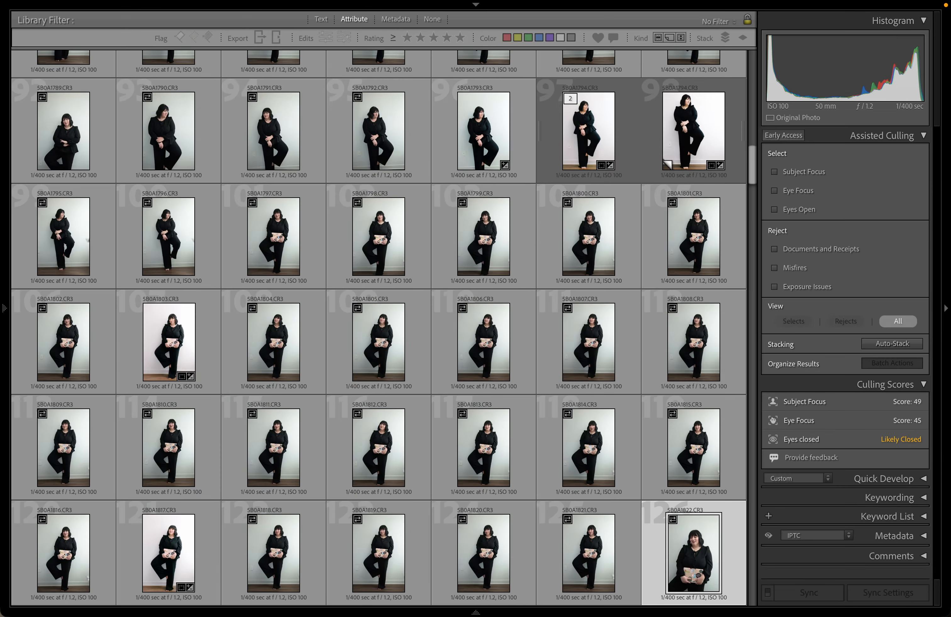
pyautogui.press('Left')
pyautogui.press('Left')
pyautogui.press('Left')
pyautogui.press('Left')
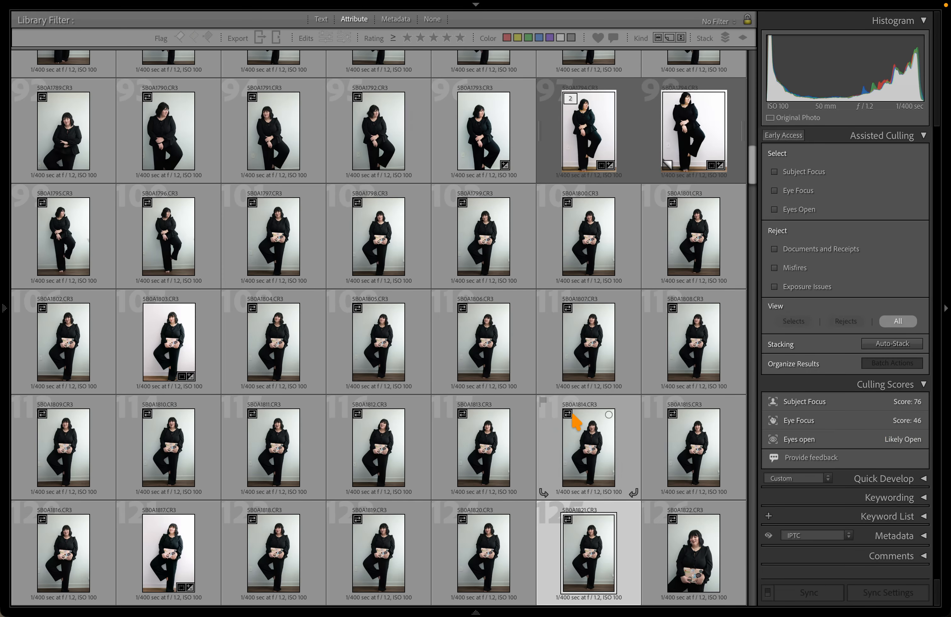
pyautogui.hotkey('ctrl', 'z')
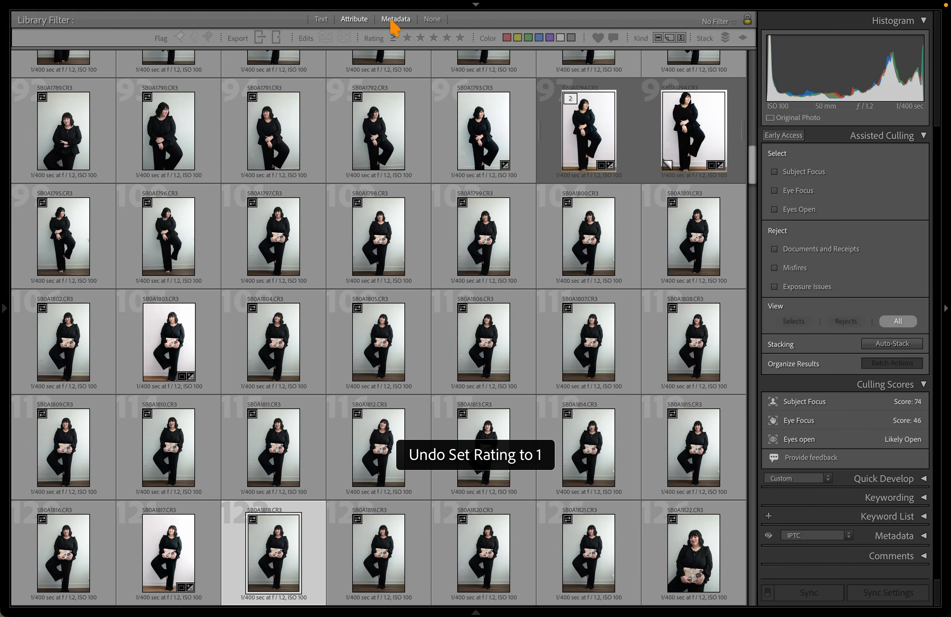
# Filter the grid to photos rated 2 stars and higher and clear the selection
pyautogui.click(420, 38)
pyautogui.scroll(-3, 611, 383)
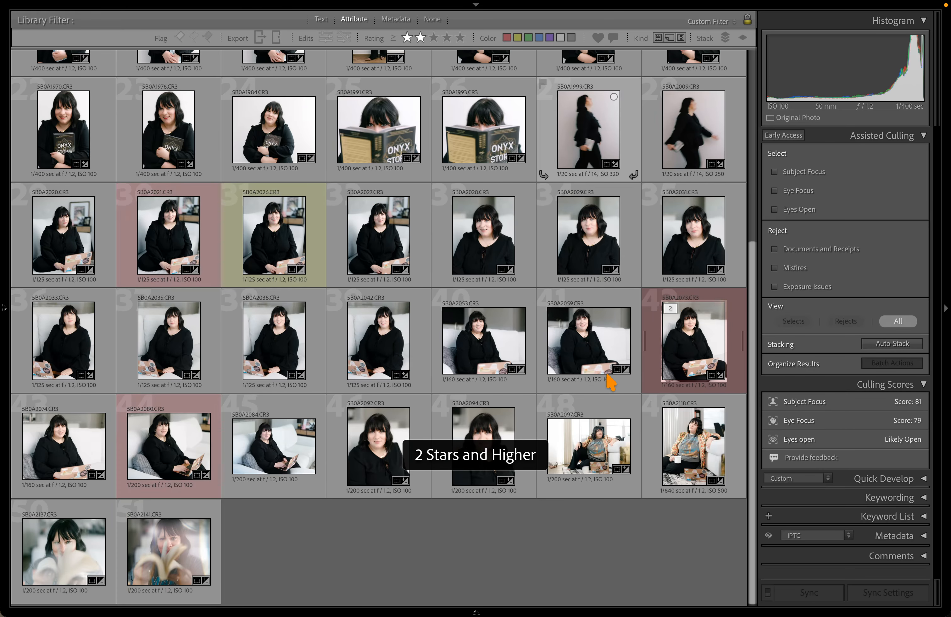
pyautogui.click(611, 547)
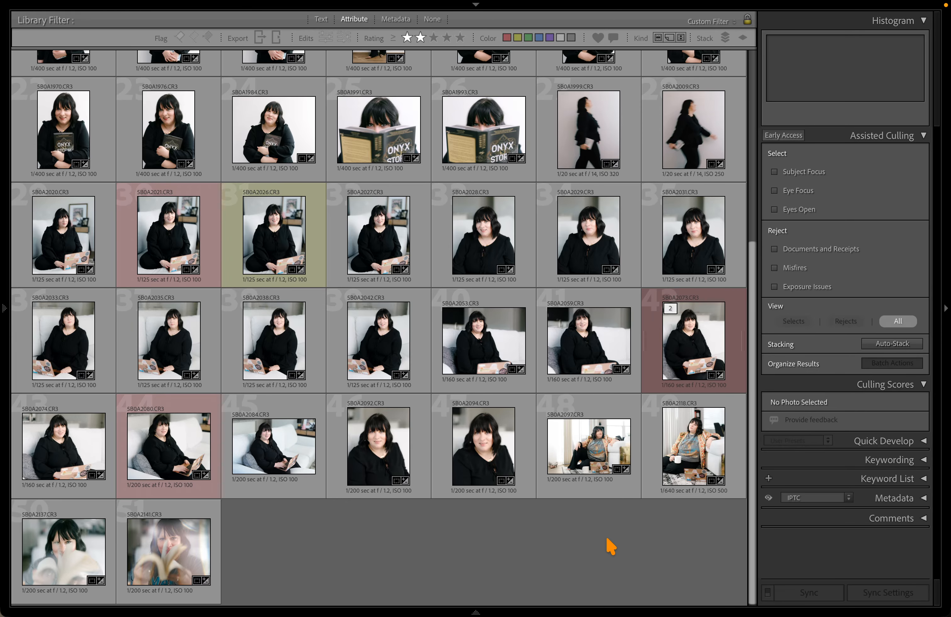
pyautogui.scroll(5, 521, 419)
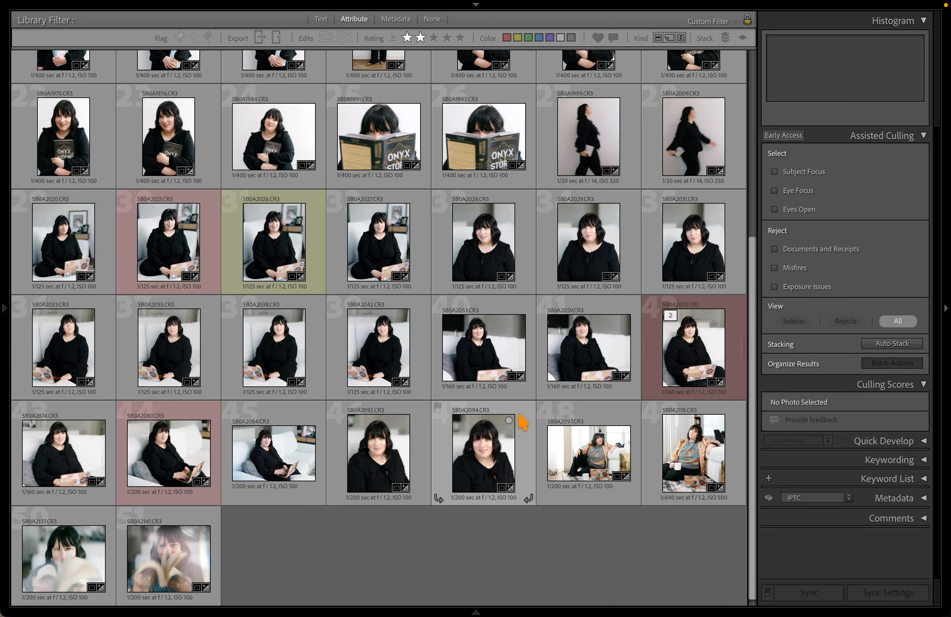
pyautogui.scroll(-5, 523, 421)
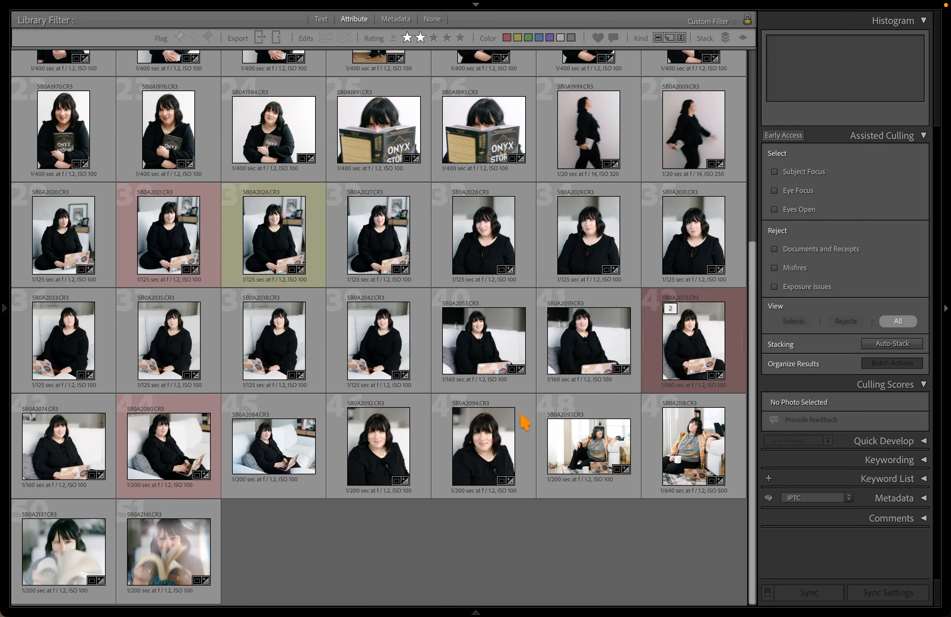
pyautogui.scroll(4, 485, 336)
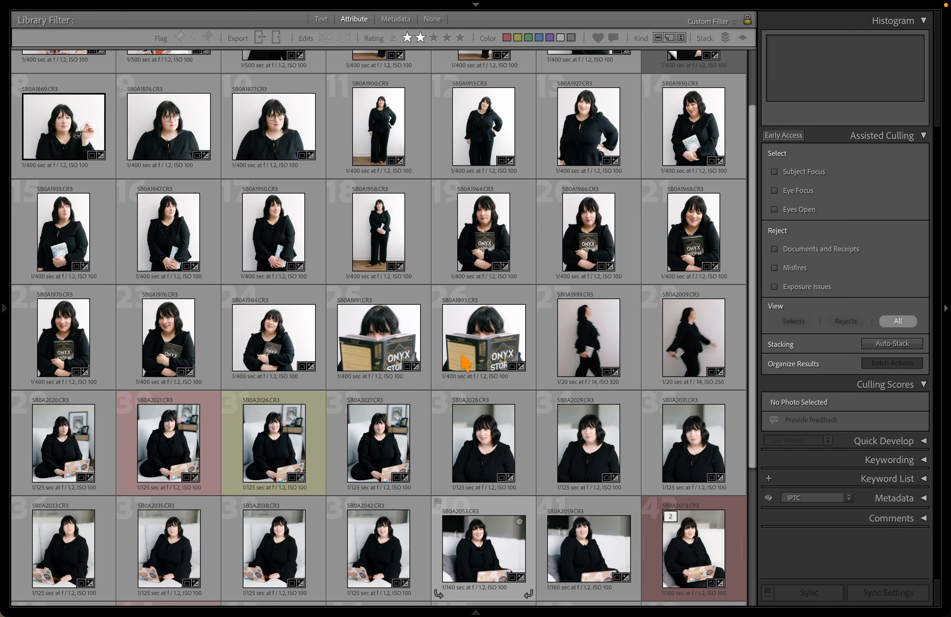
# Select book-pose photo 5B0A1993, scroll the grid, and open 5B0A2027 full-size
pyautogui.click(465, 363)
pyautogui.scroll(2, 454, 321)
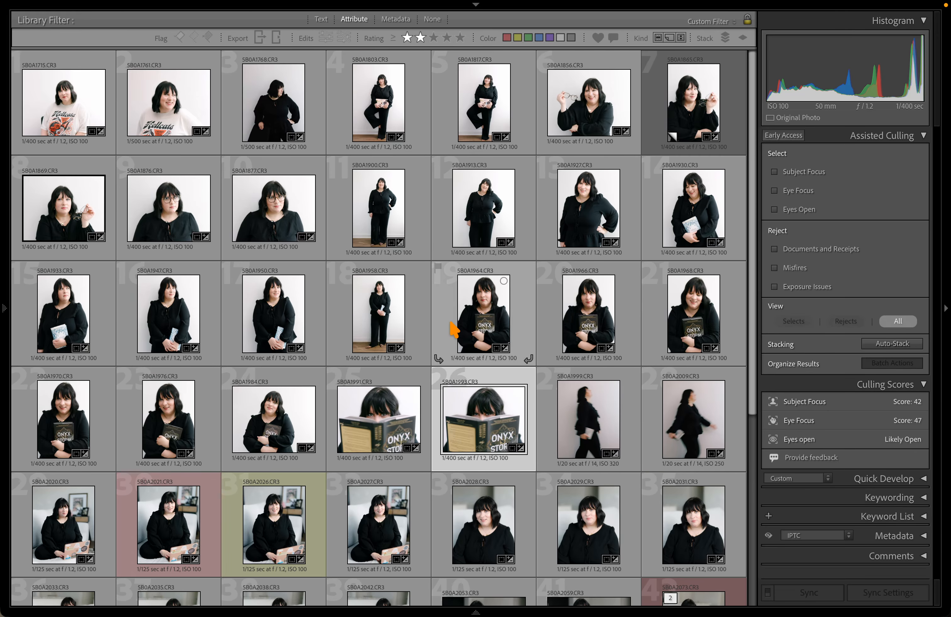
pyautogui.scroll(-5, 435, 393)
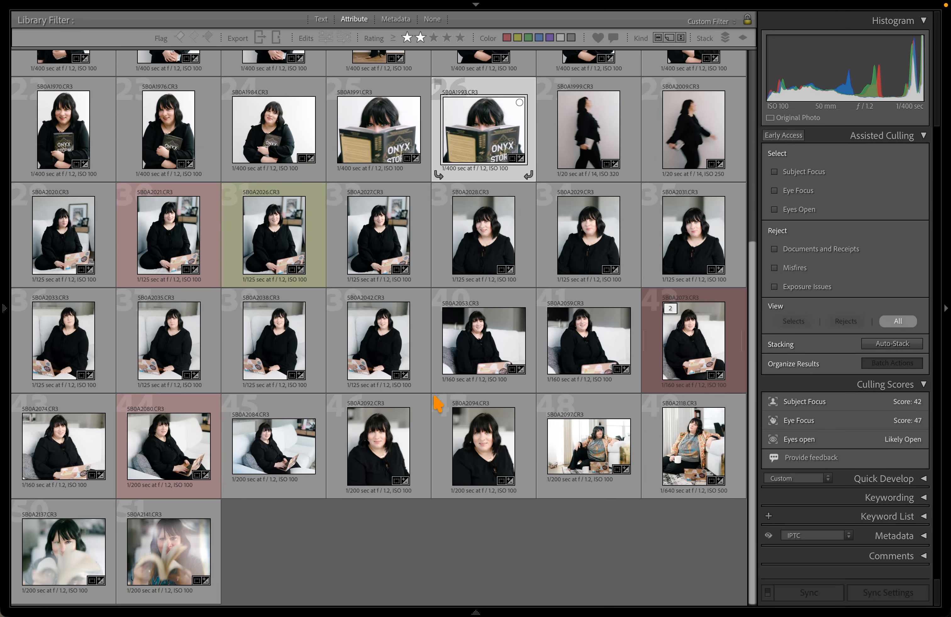
pyautogui.scroll(5, 436, 397)
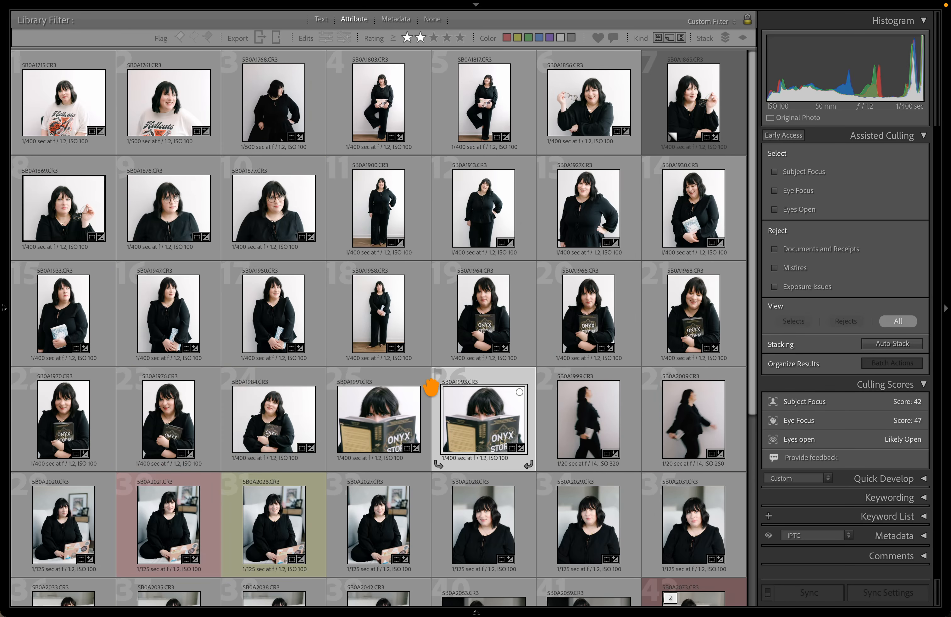
pyautogui.scroll(-2, 388, 261)
pyautogui.scroll(-2, 389, 261)
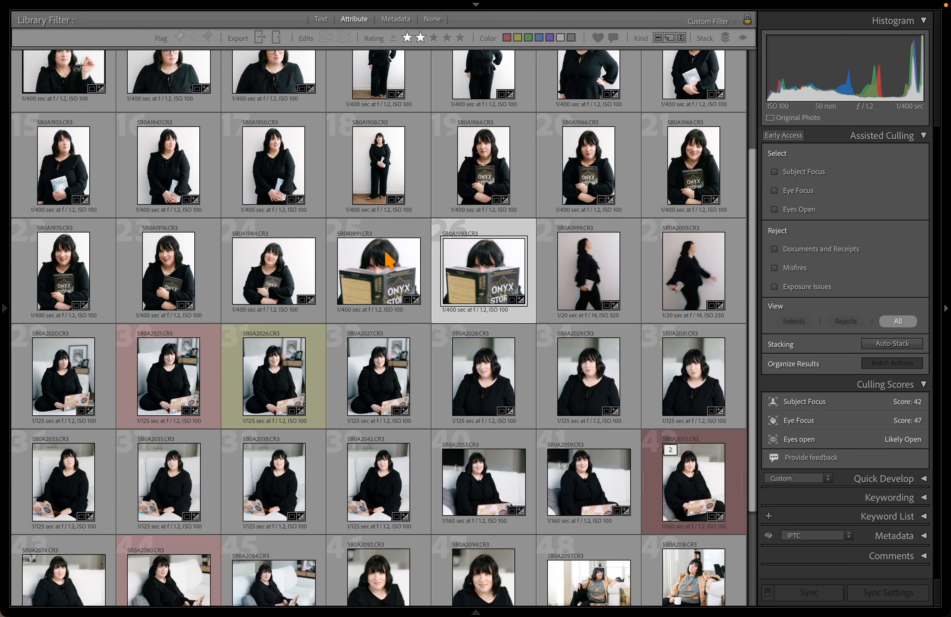
pyautogui.scroll(-3, 389, 260)
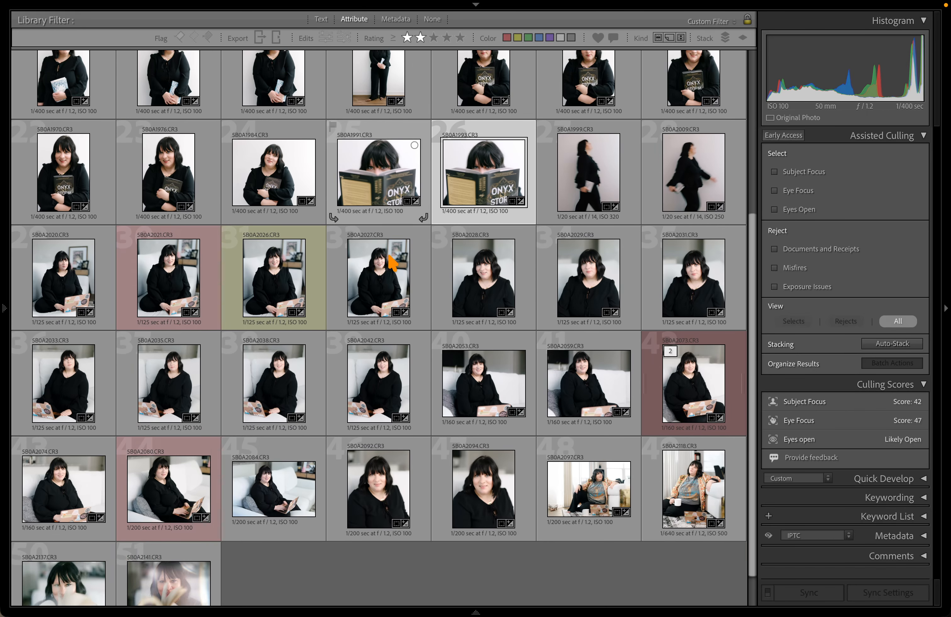
pyautogui.moveTo(5, 310)
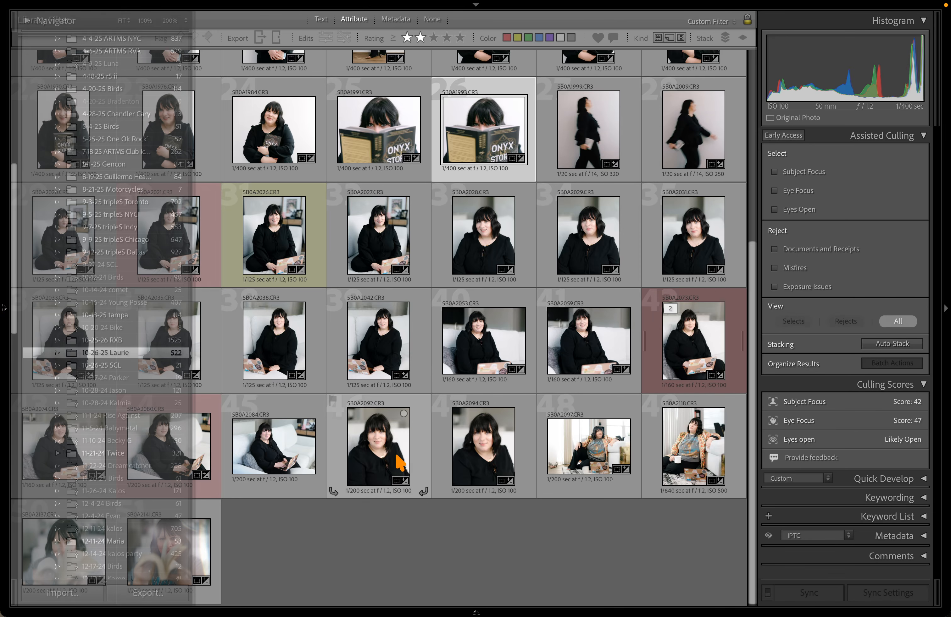
pyautogui.scroll(6, 403, 551)
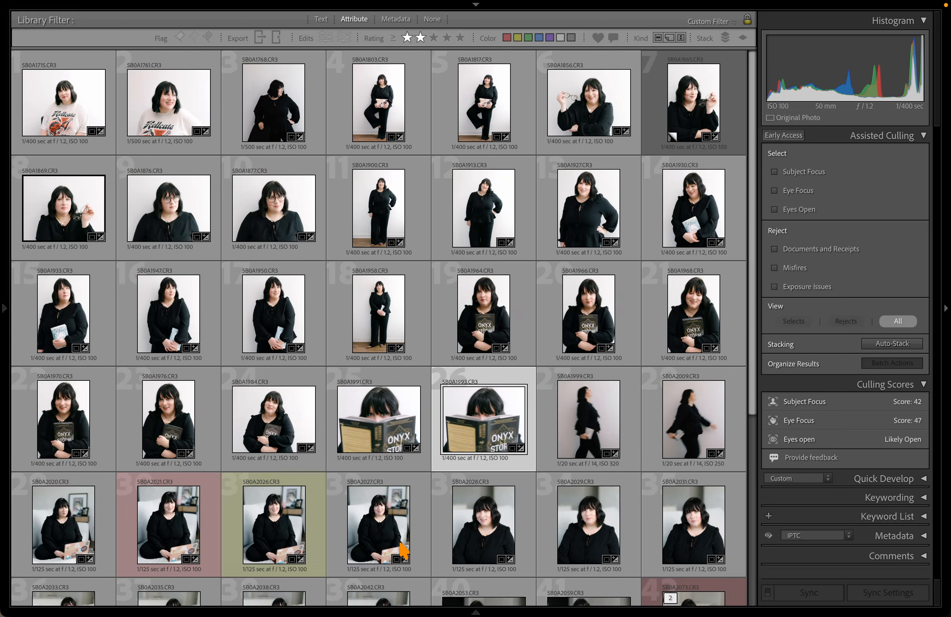
pyautogui.scroll(-6, 450, 510)
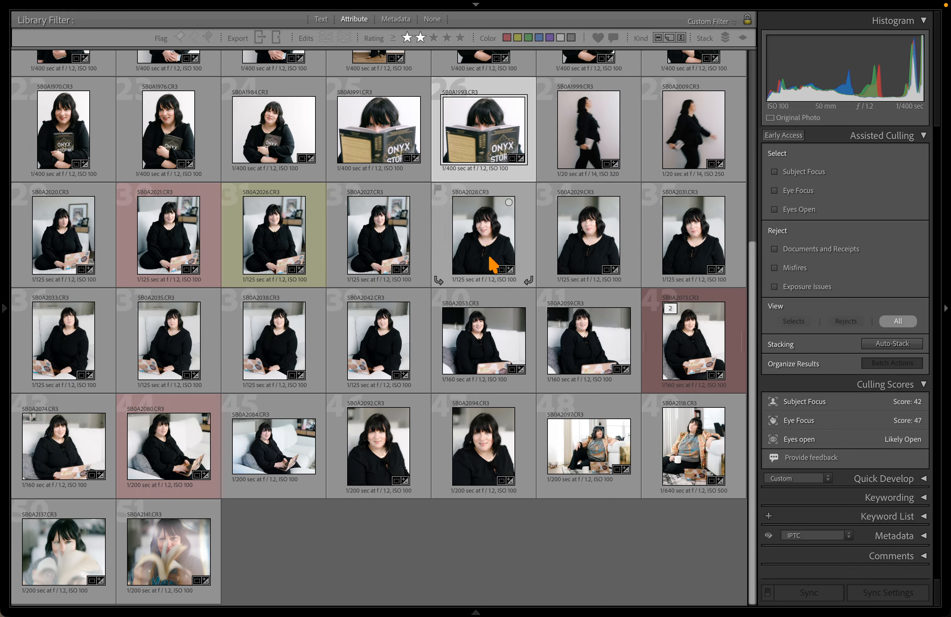
pyautogui.doubleClick(418, 243)
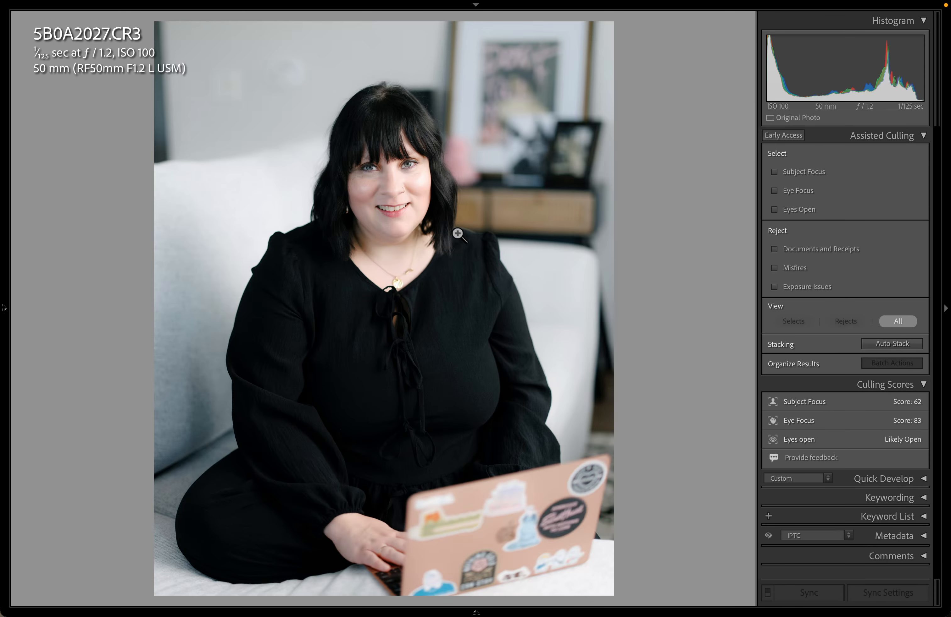
# Open couch portrait 5B0A2074 in Develop and advance to 5B0A2084
pyautogui.press('g')
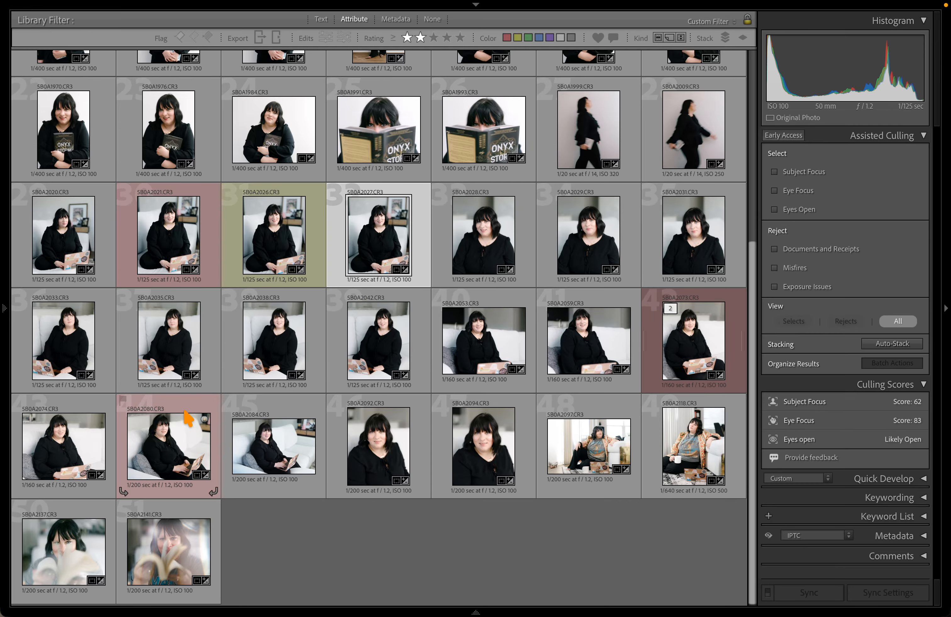
pyautogui.click(64, 449)
pyautogui.press('d')
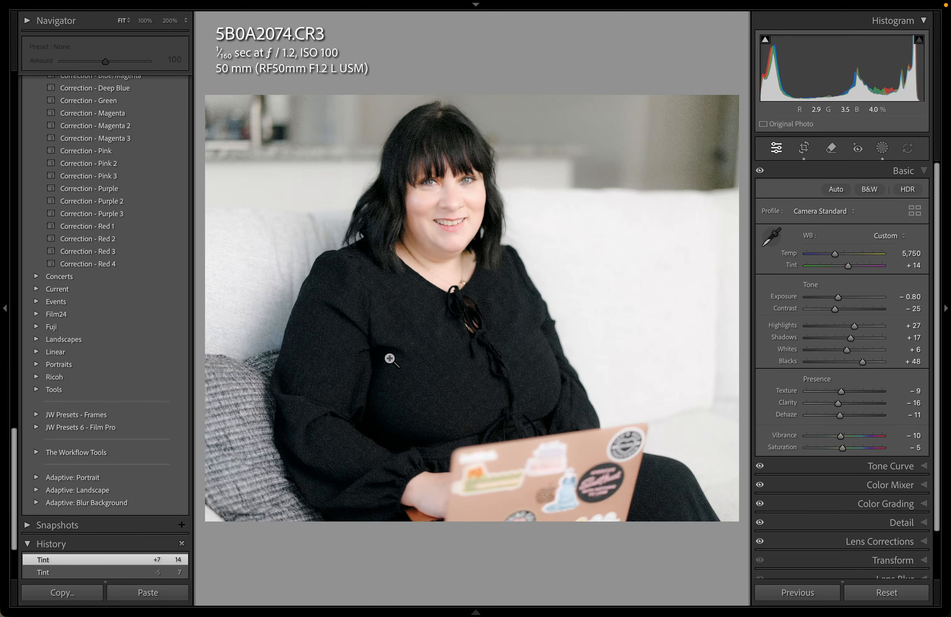
pyautogui.press('Right')
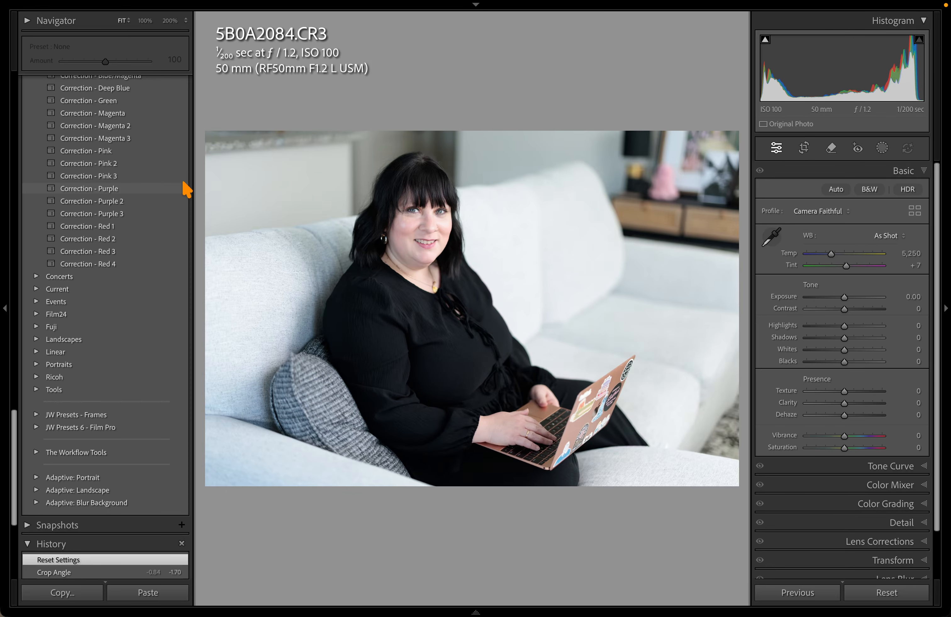
# Apply the 0 Preset Fuji preset and fine-tune the tint and exposure (-0.15)
pyautogui.scroll(15, 12, 261)
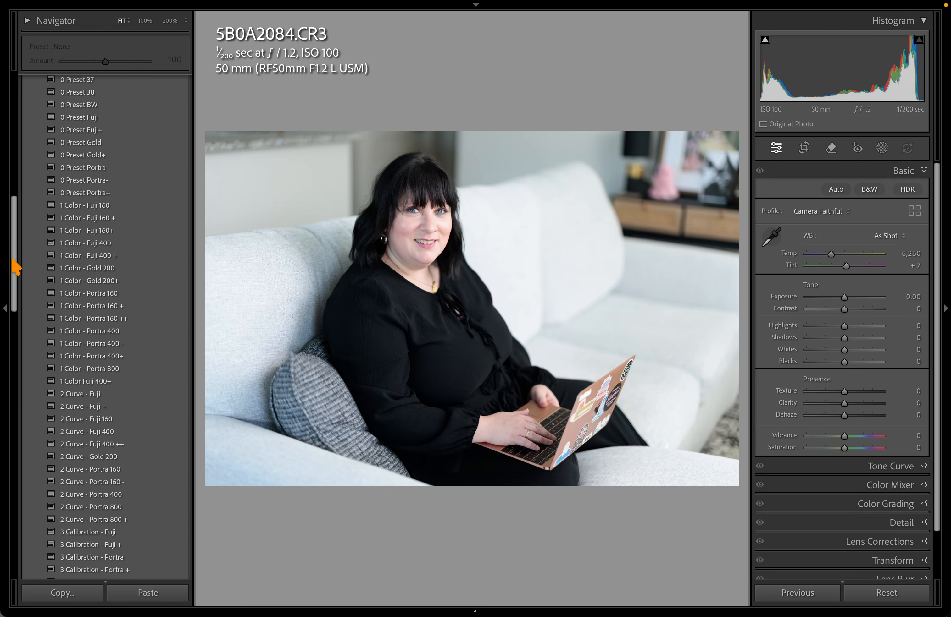
pyautogui.moveTo(16, 246); pyautogui.dragTo(19, 201)
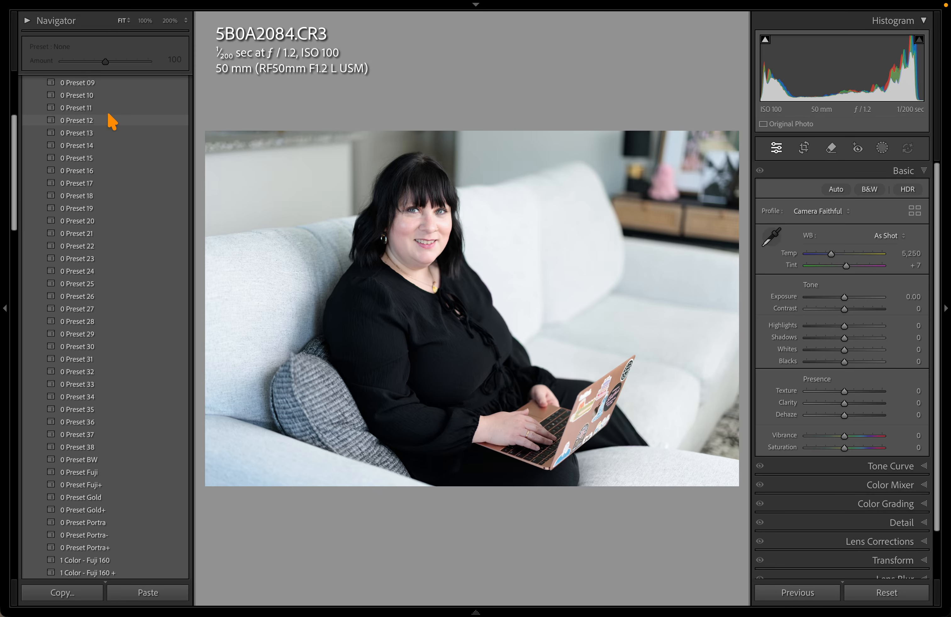
pyautogui.scroll(-5, 110, 129)
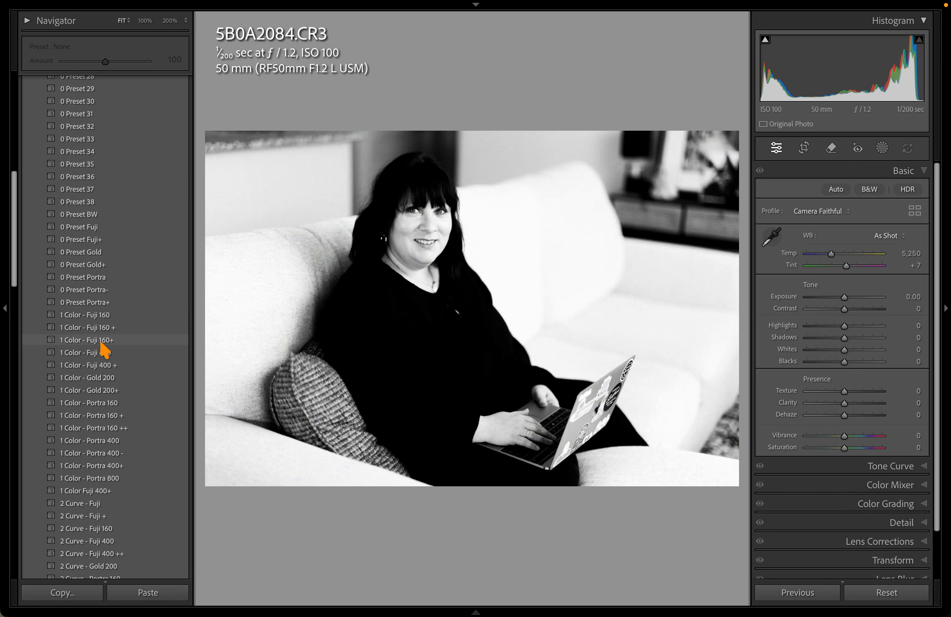
pyautogui.scroll(-3, 130, 284)
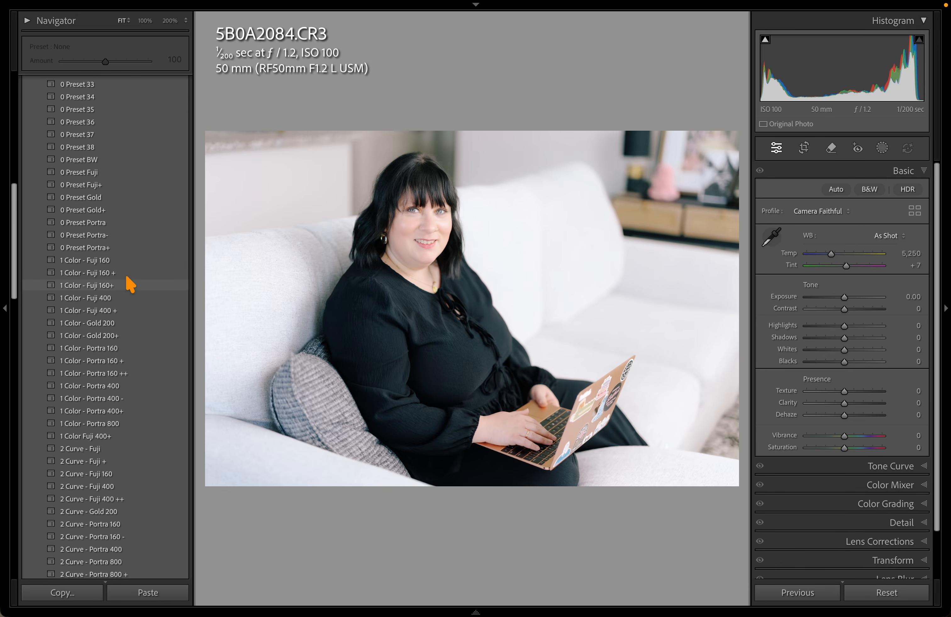
pyautogui.click(97, 178)
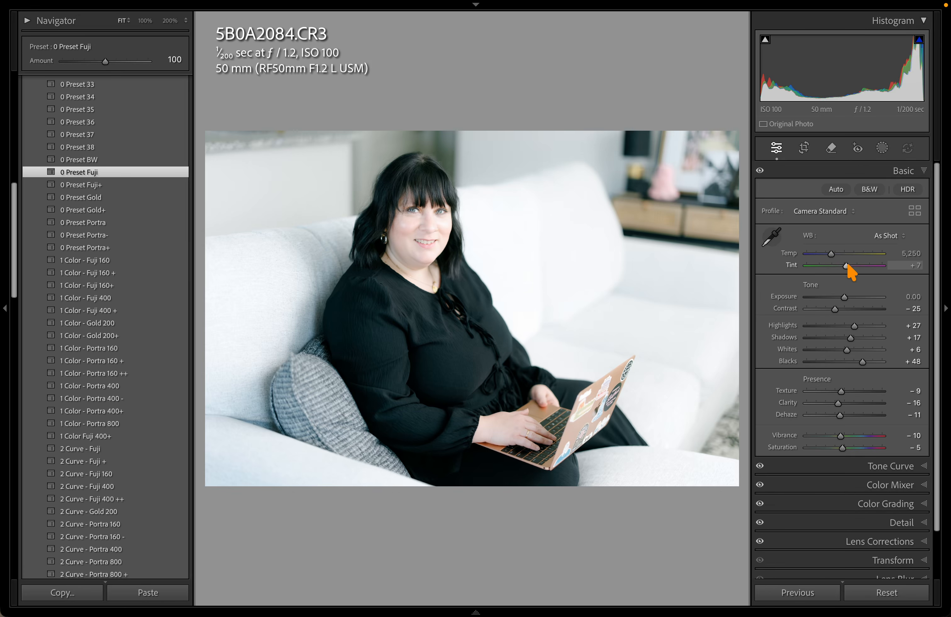
pyautogui.moveTo(849, 268); pyautogui.dragTo(839, 257)
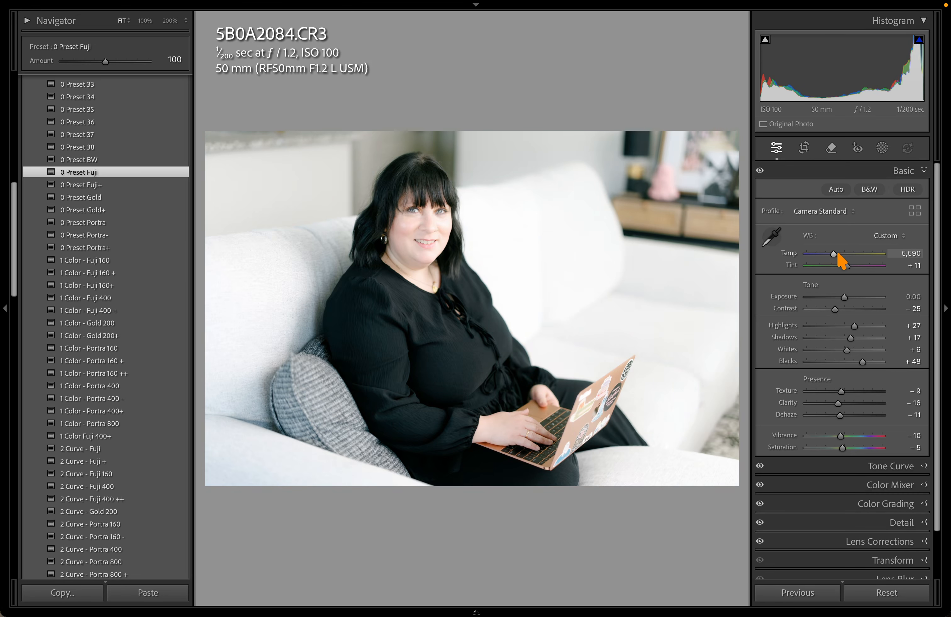
pyautogui.moveTo(844, 297); pyautogui.dragTo(843, 297)
# Crop the portrait to the 4x5 / 8x10 aspect ratio
pyautogui.press('r')
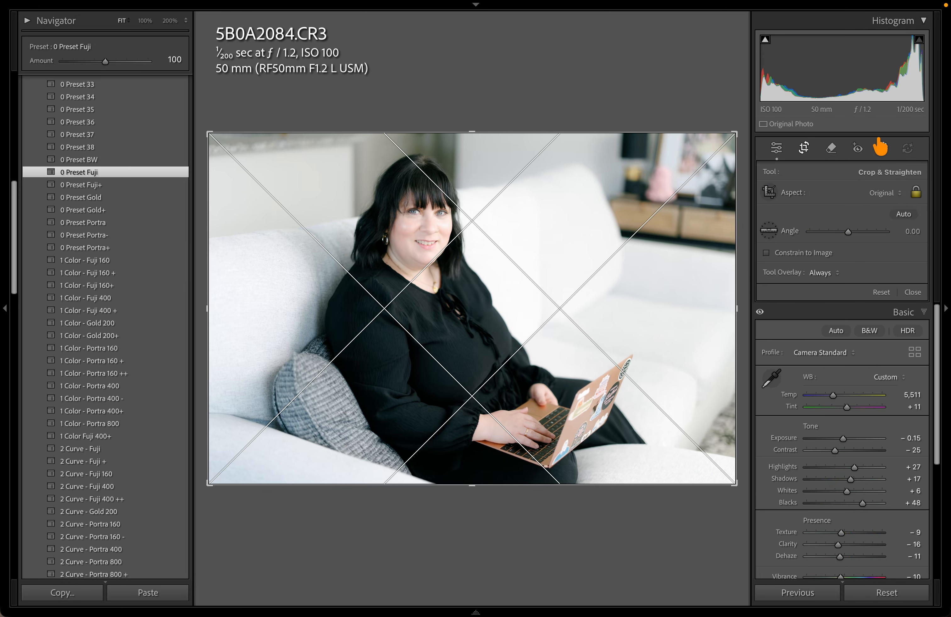
pyautogui.click(884, 193)
pyautogui.click(882, 243)
pyautogui.press('Return')
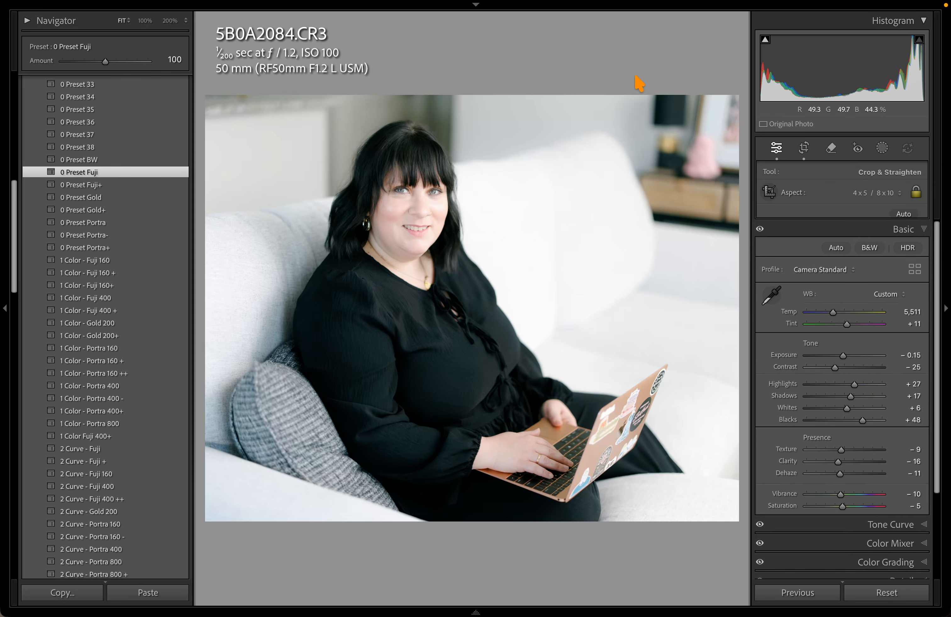
# Lower the exposure to -0.35 while viewing the photo with panels hidden
pyautogui.press('Tab')
pyautogui.press('-')
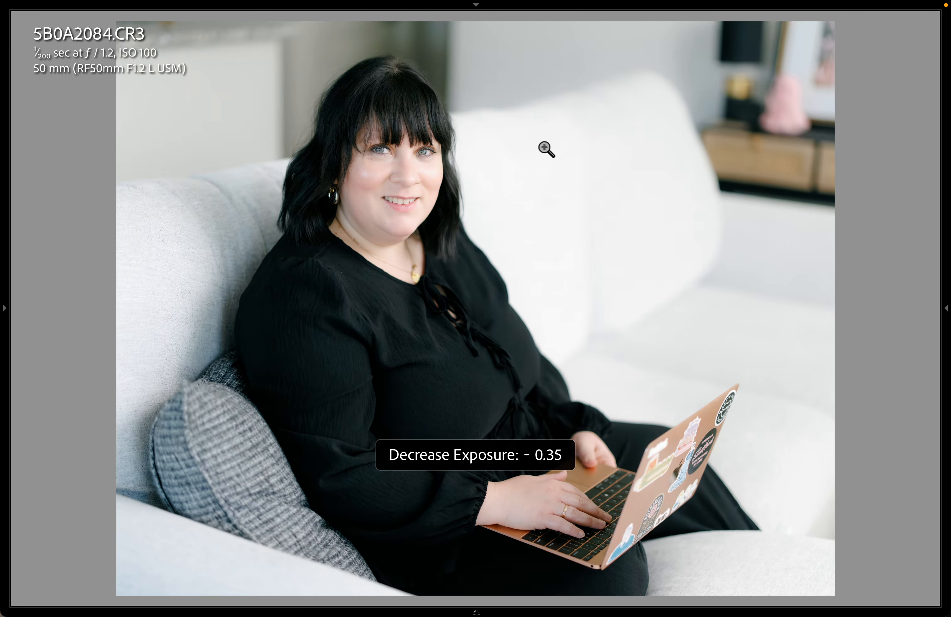
pyautogui.press('Tab')
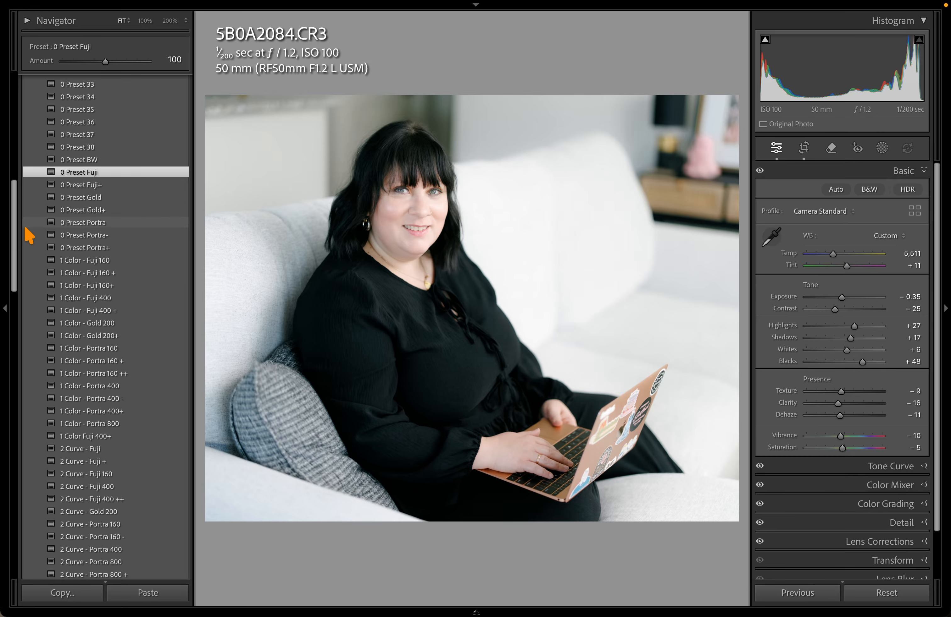
pyautogui.moveTo(15, 232); pyautogui.dragTo(15, 246)
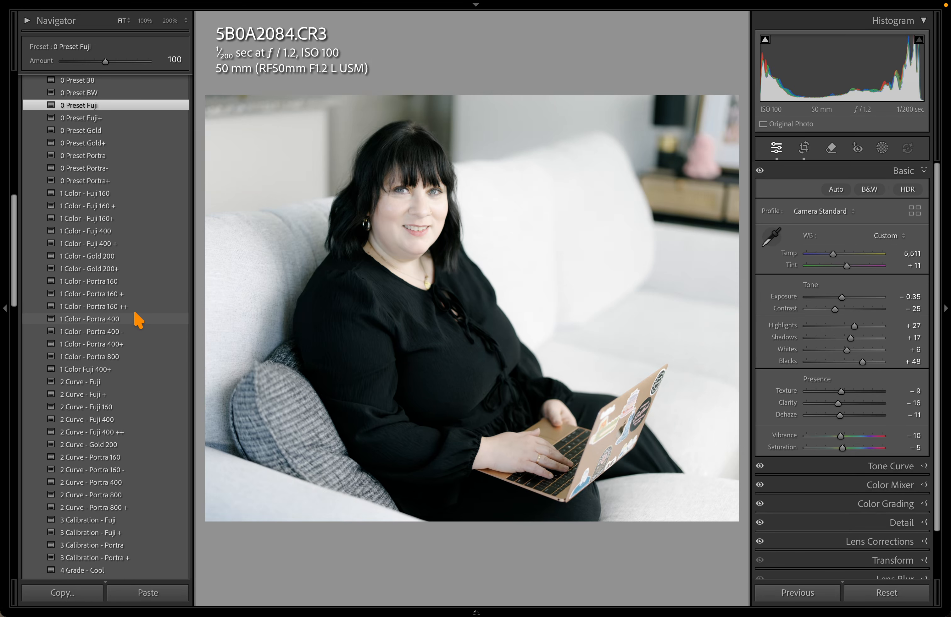
pyautogui.scroll(-3, 139, 313)
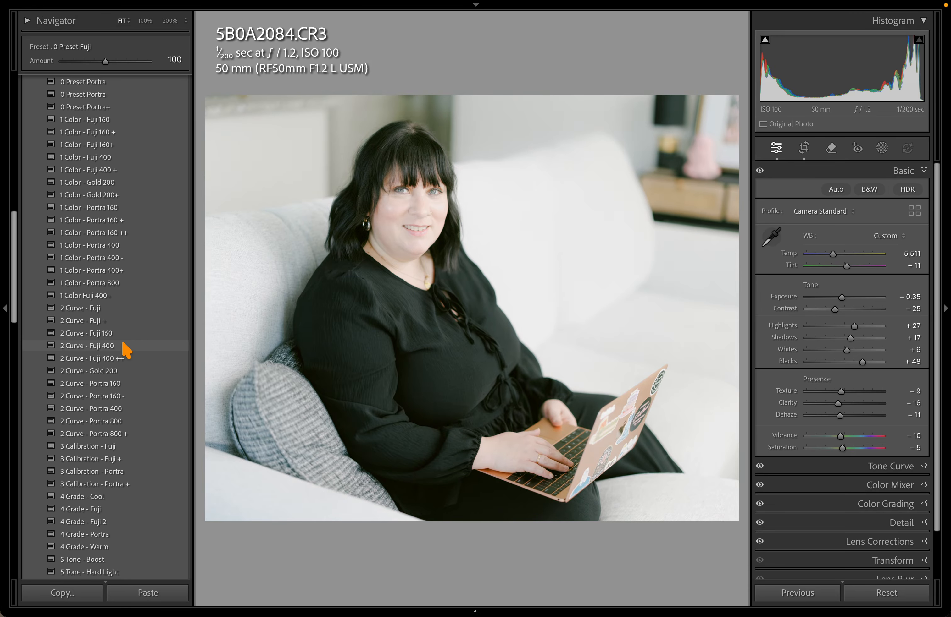
pyautogui.scroll(-2, 127, 349)
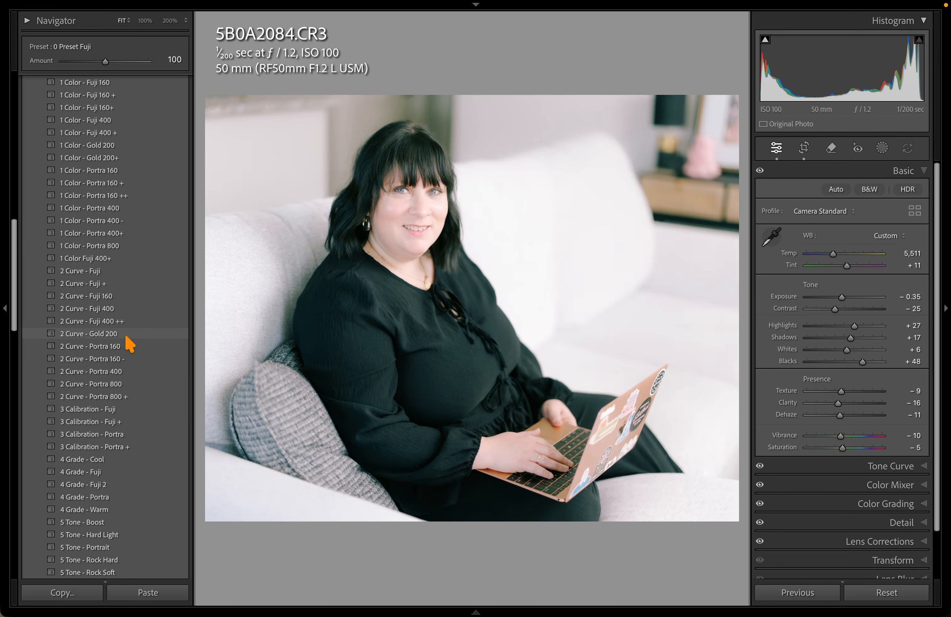
pyautogui.scroll(-2, 127, 340)
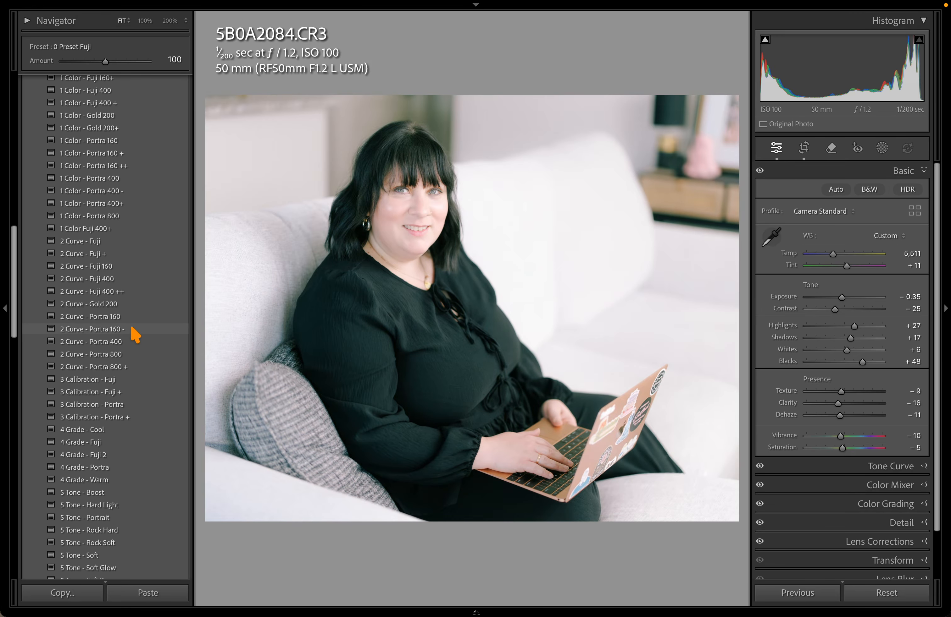
pyautogui.scroll(-3, 142, 359)
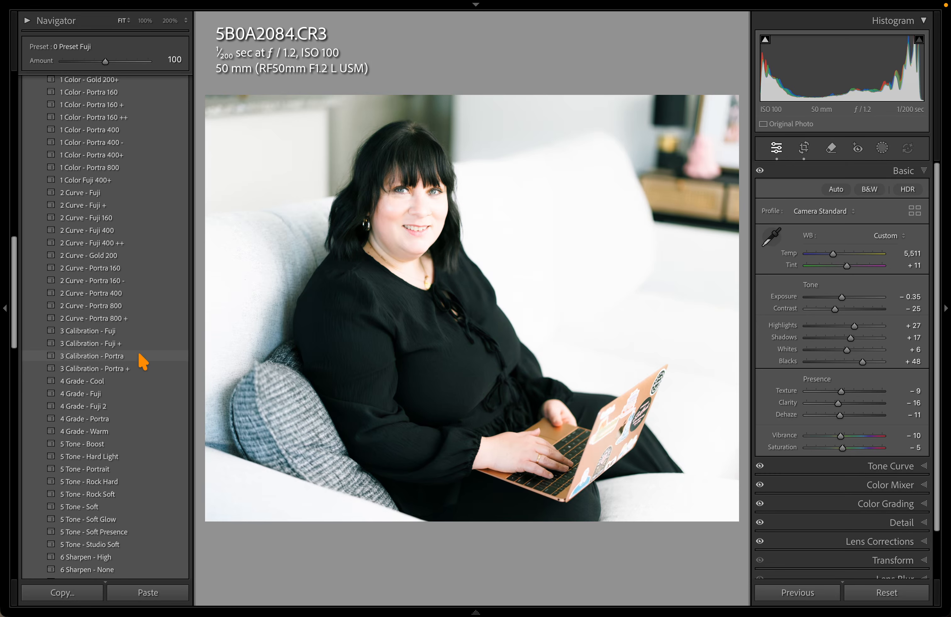
pyautogui.scroll(-3, 140, 341)
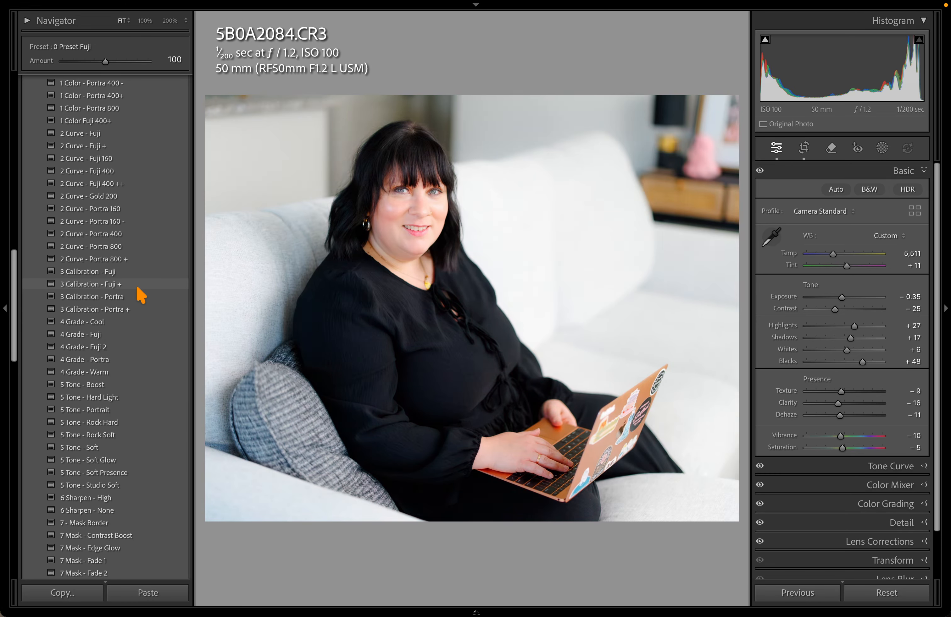
pyautogui.scroll(-2, 135, 303)
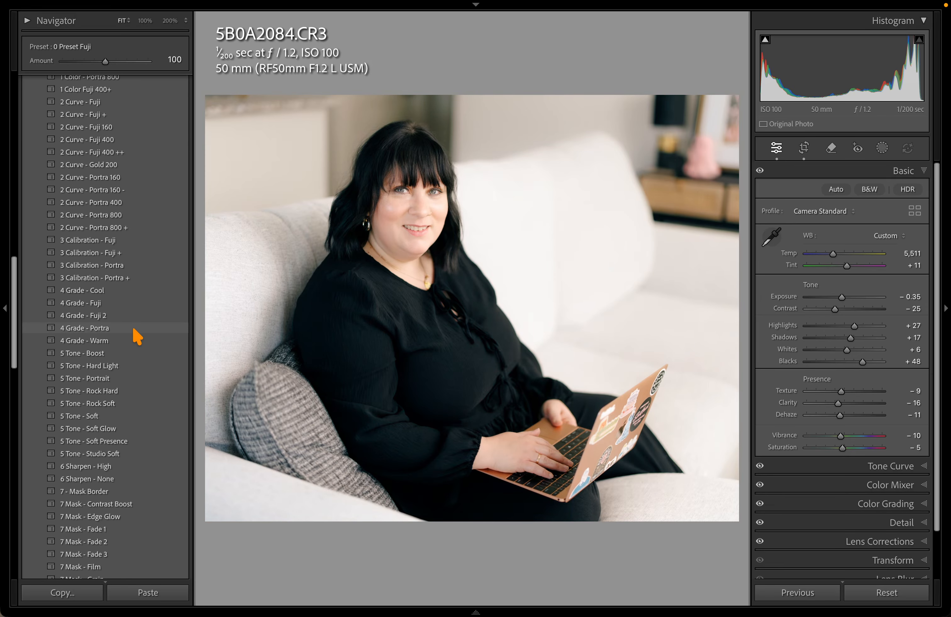
pyautogui.scroll(3, 145, 226)
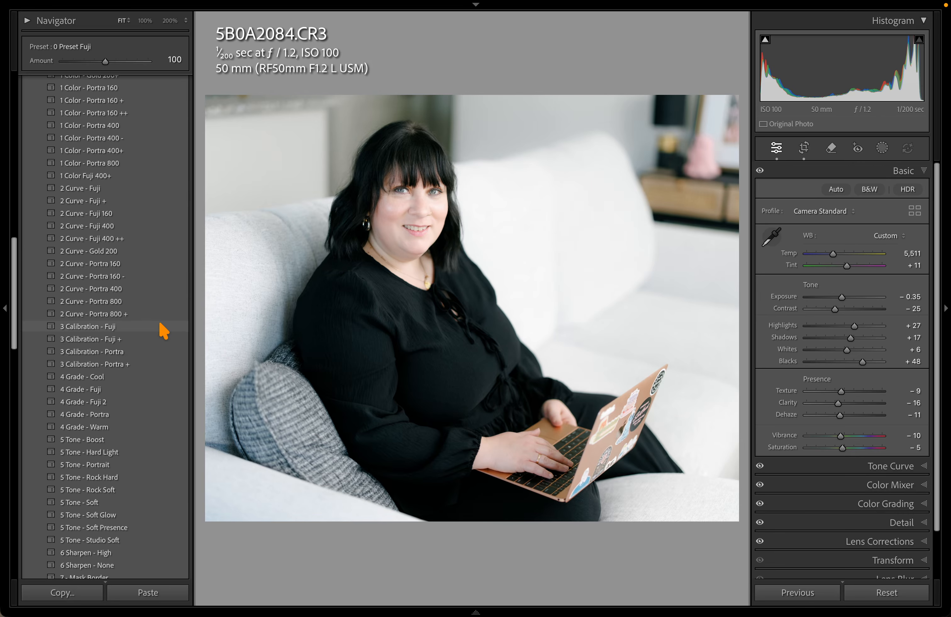
pyautogui.scroll(-3, 149, 345)
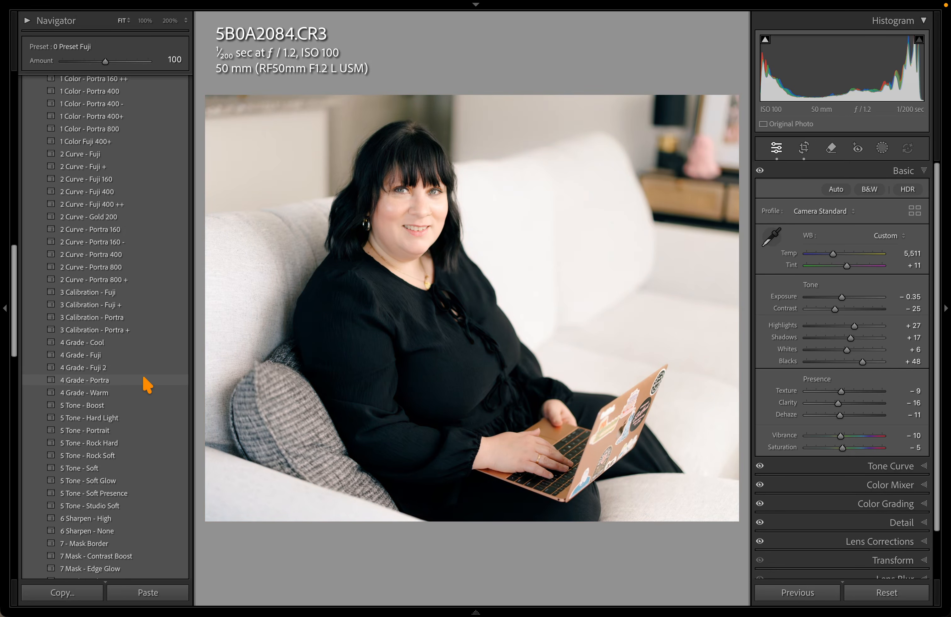
pyautogui.click(144, 358)
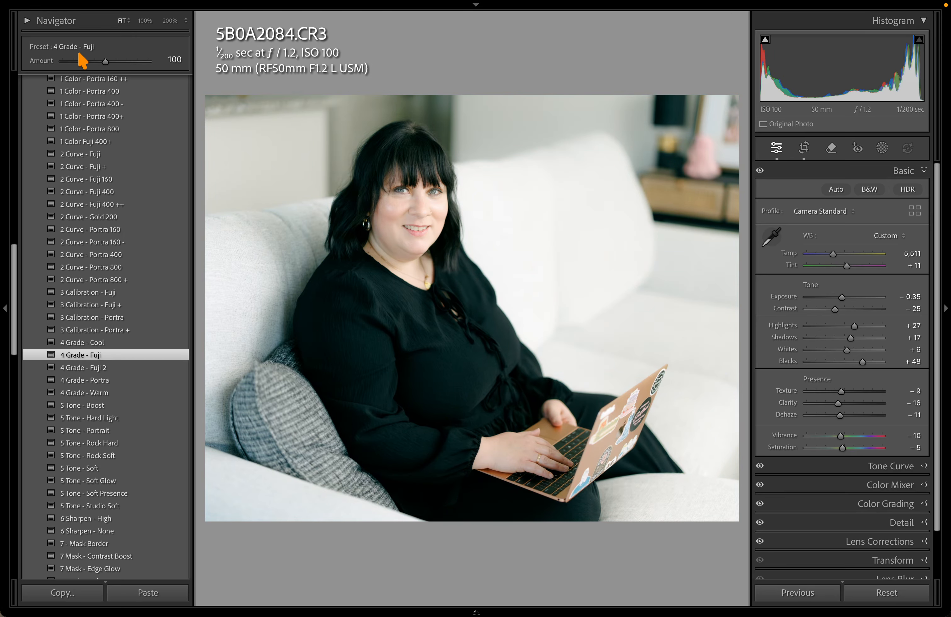
pyautogui.moveTo(105, 62); pyautogui.dragTo(82, 61)
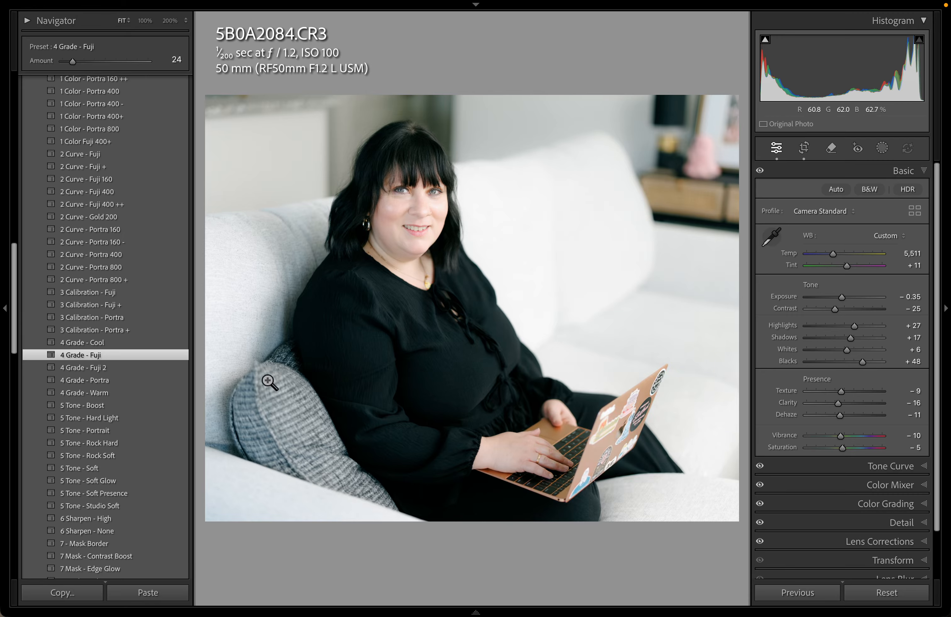
pyautogui.hotkey('ctrl', 'z')
pyautogui.hotkey('ctrl', 'z')
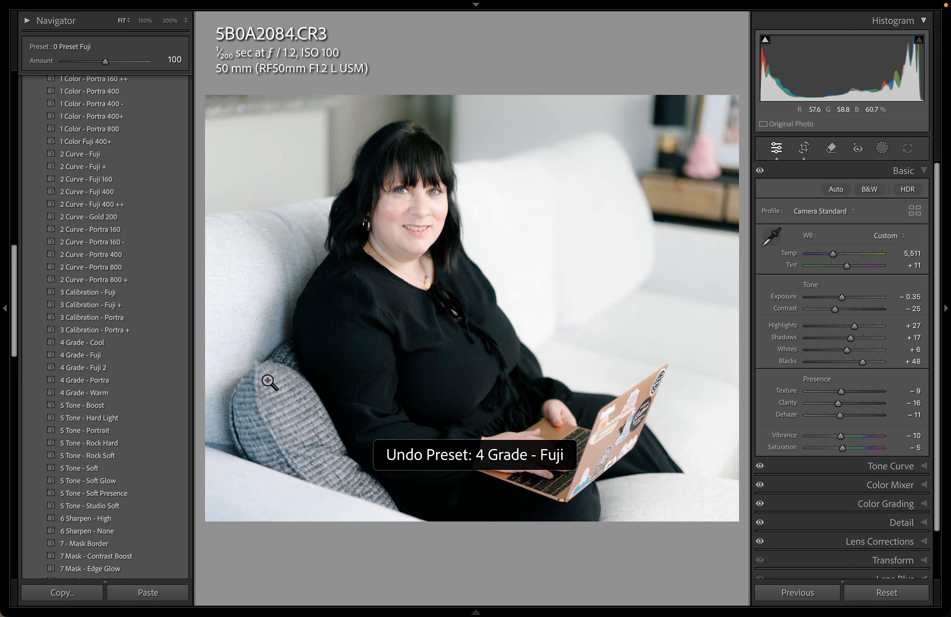
pyautogui.scroll(-4, 170, 240)
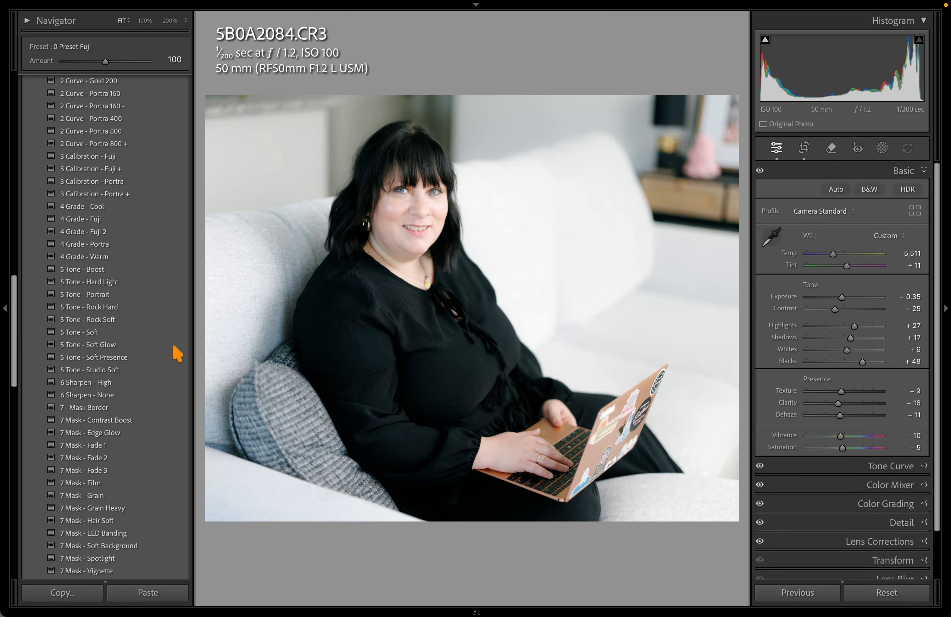
# Try the 5 Tone - Soft Glow and 7 Mask Edge Glow, Fade 1 and Grain presets, inspecting hair and neck detail
pyautogui.click(162, 345)
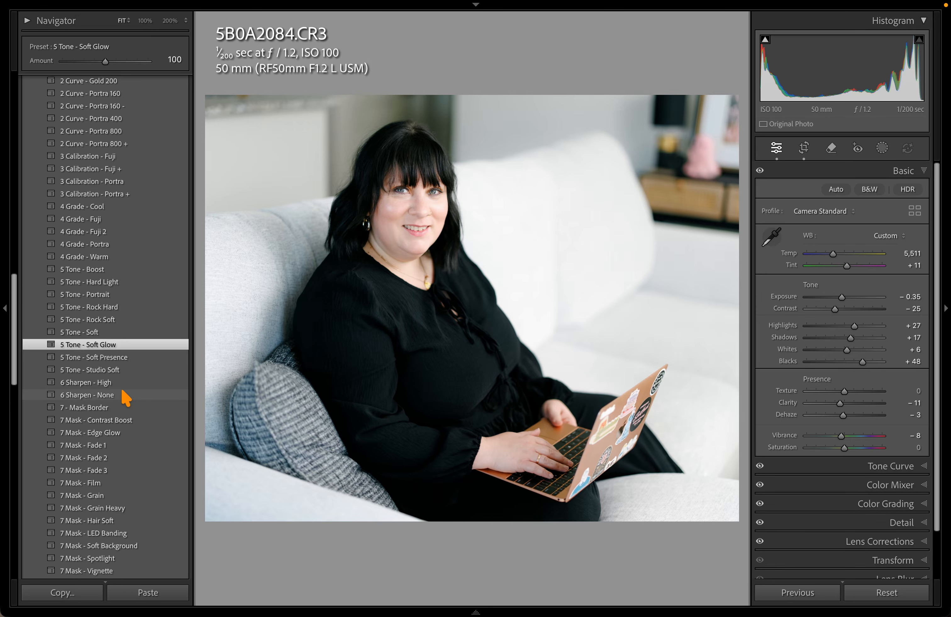
pyautogui.scroll(-5, 122, 399)
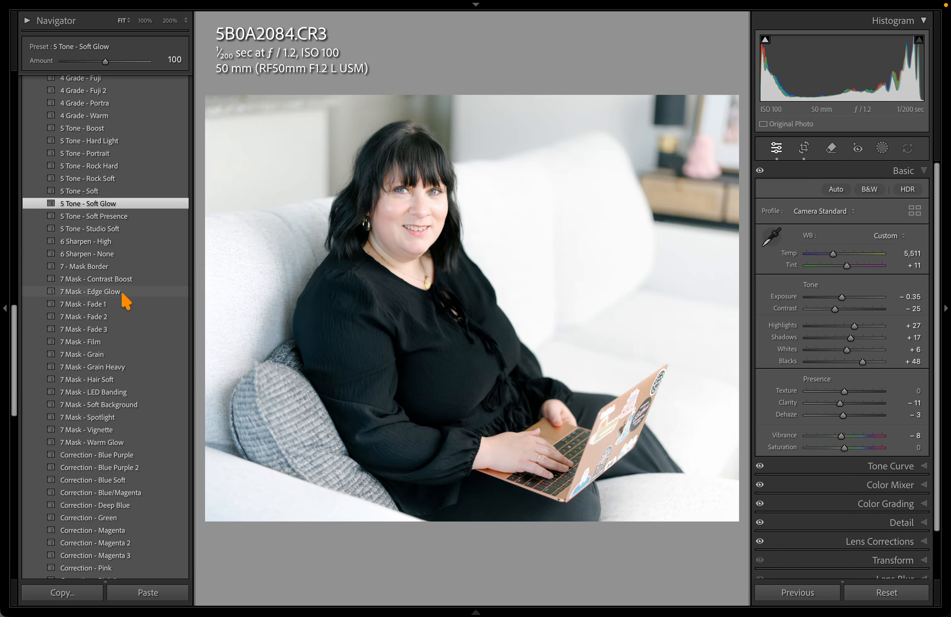
pyautogui.scroll(-2, 136, 298)
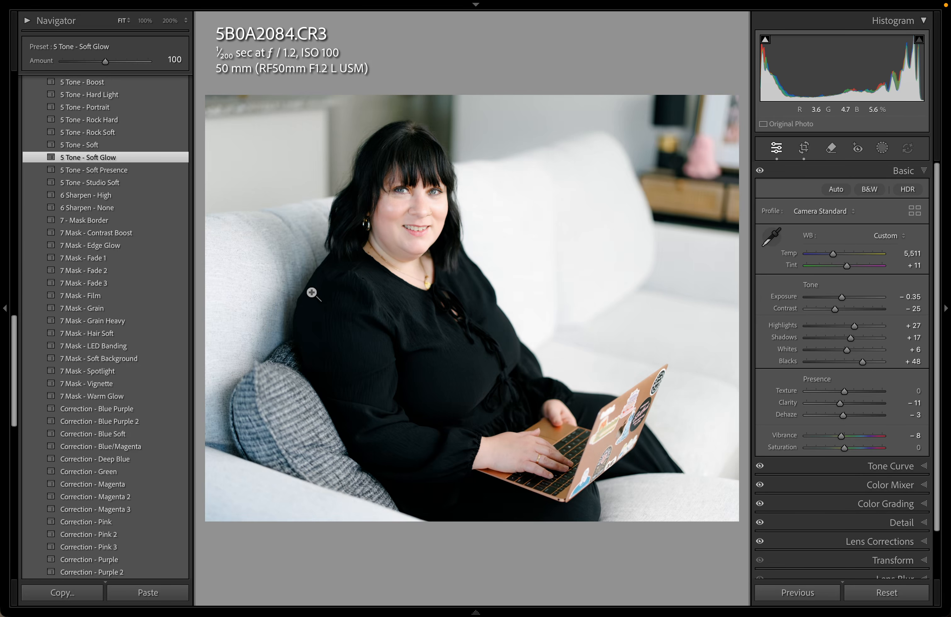
pyautogui.click(108, 246)
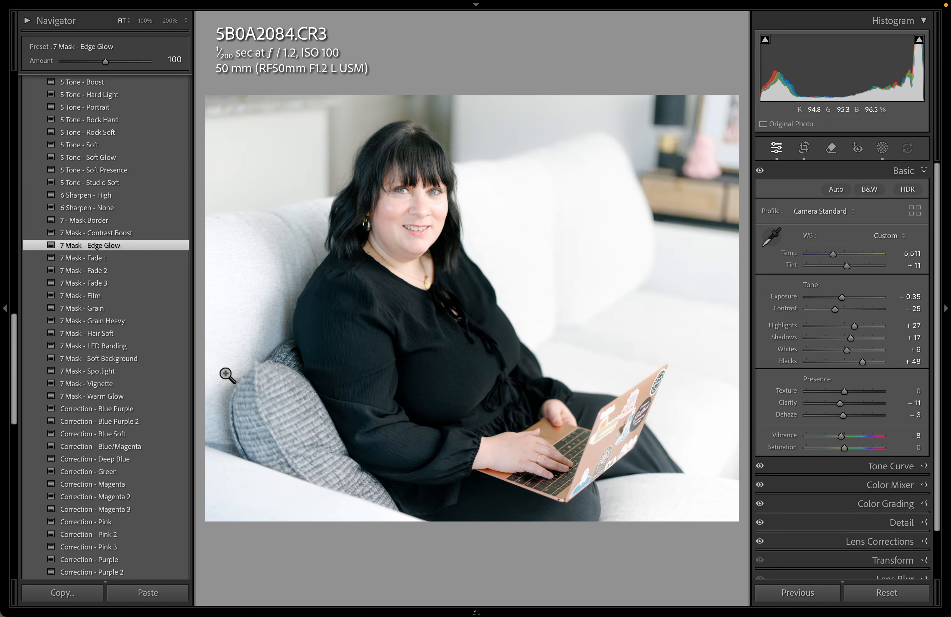
pyautogui.click(153, 261)
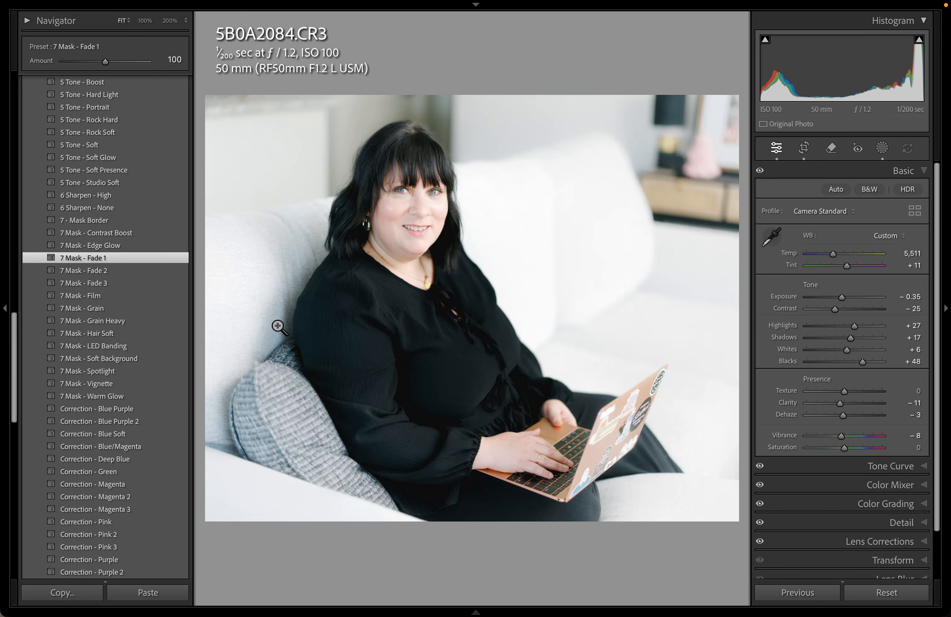
pyautogui.click(118, 309)
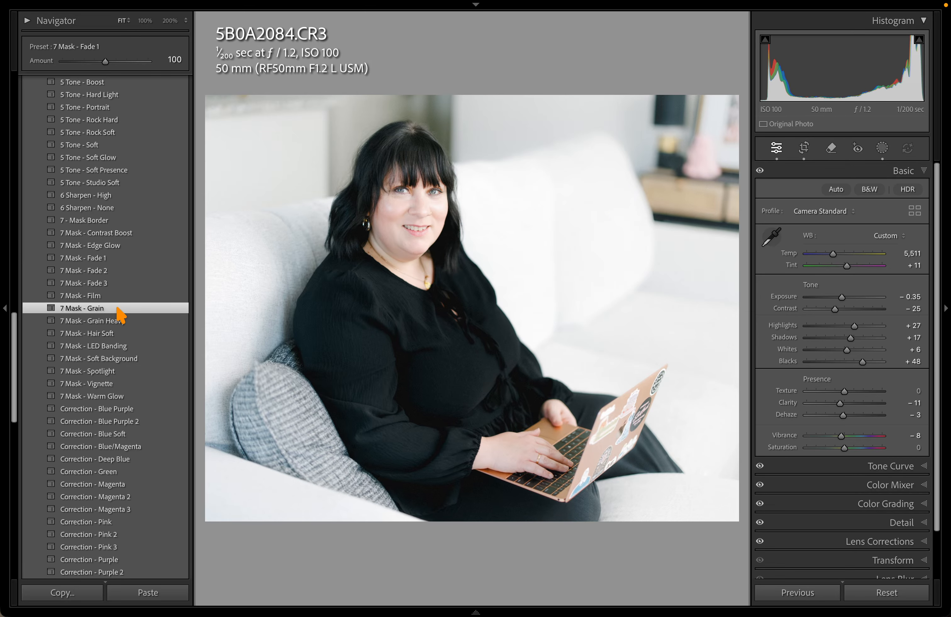
pyautogui.moveTo(383, 176); pyautogui.dragTo(533, 265)
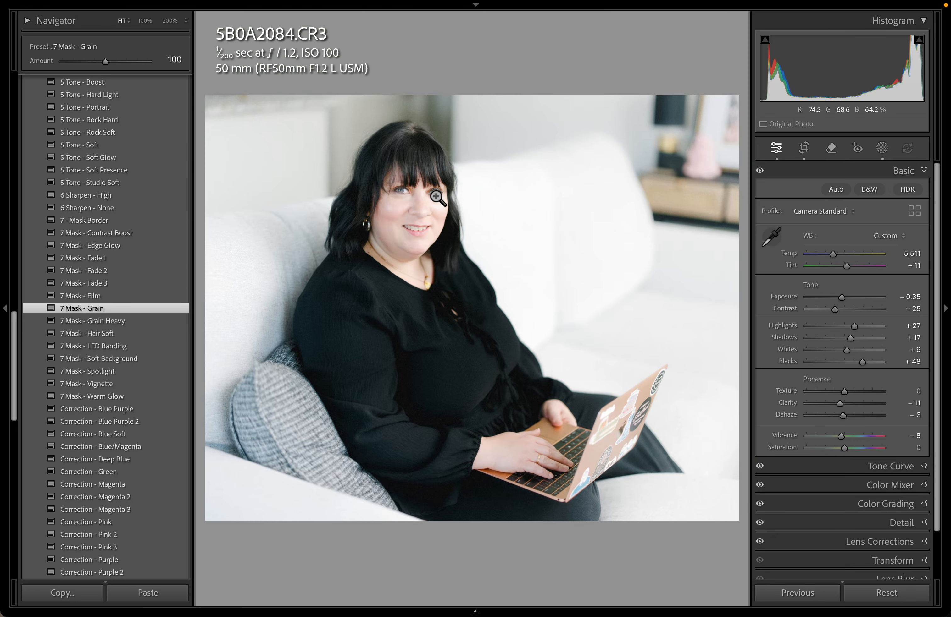
pyautogui.moveTo(397, 331); pyautogui.dragTo(305, 317)
# Apply 7 Mask - Soft Background, drop exposure to -1.25, then apply 7 Mask - Spotlight
pyautogui.click(141, 359)
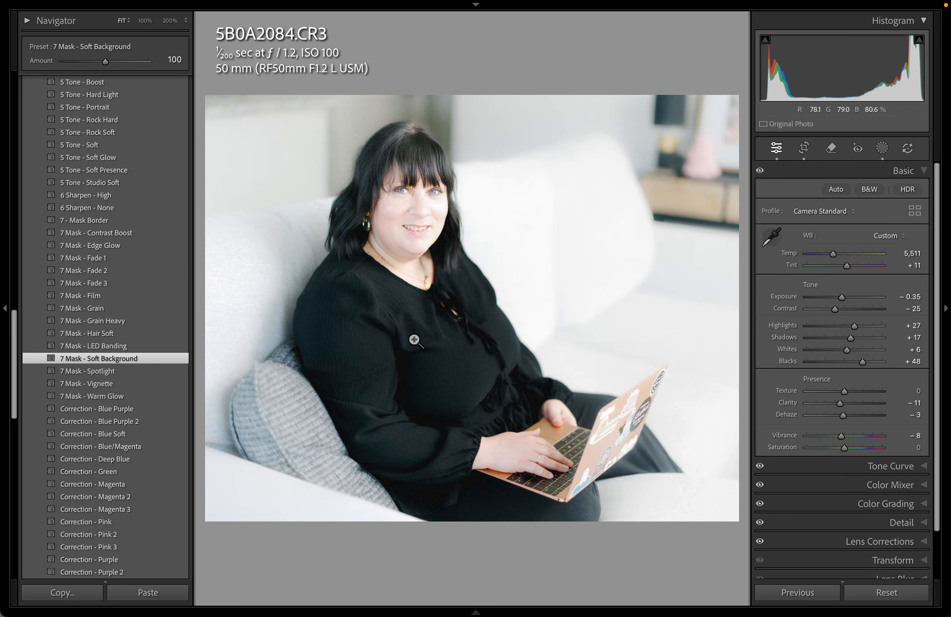
pyautogui.press('-')
pyautogui.press('-')
pyautogui.press('-')
pyautogui.press('-')
pyautogui.press('-')
pyautogui.press('-')
pyautogui.press('-')
pyautogui.press('-')
pyautogui.press('-')
pyautogui.press('-')
pyautogui.press('-')
pyautogui.press('-')
pyautogui.press('-')
pyautogui.press('-')
pyautogui.press('-')
pyautogui.press('-')
pyautogui.press('-')
pyautogui.press('-')
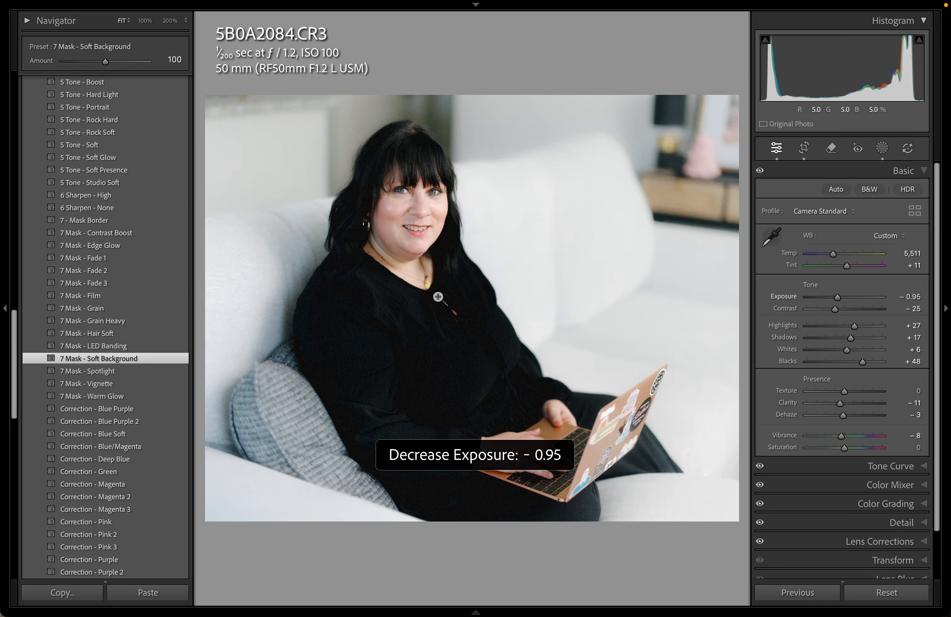
pyautogui.click(170, 374)
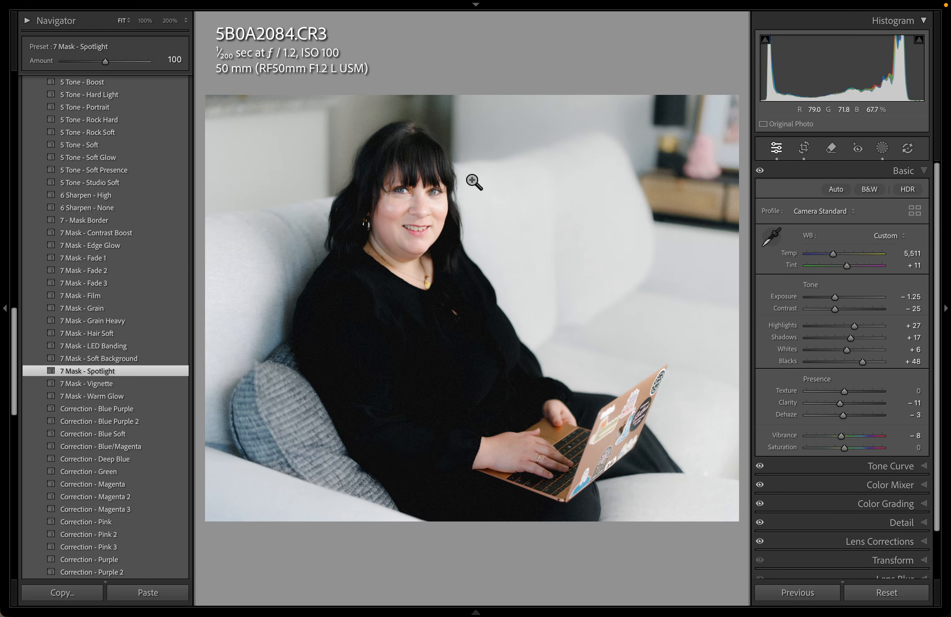
# Select Mask 2 and toggle Linear Gradient 1 and Mask 2 visibility to compare their effect
pyautogui.press('m')
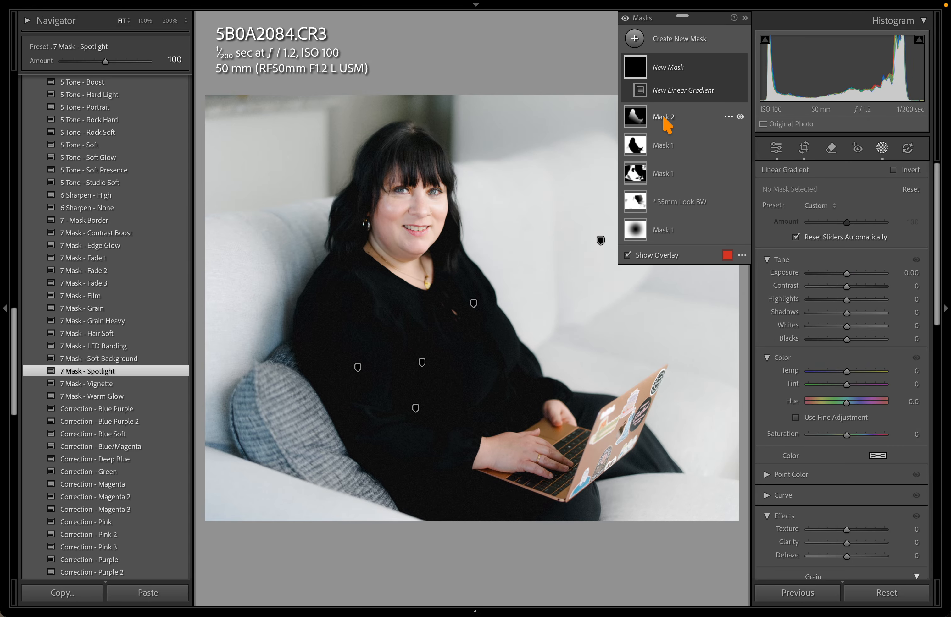
pyautogui.click(664, 120)
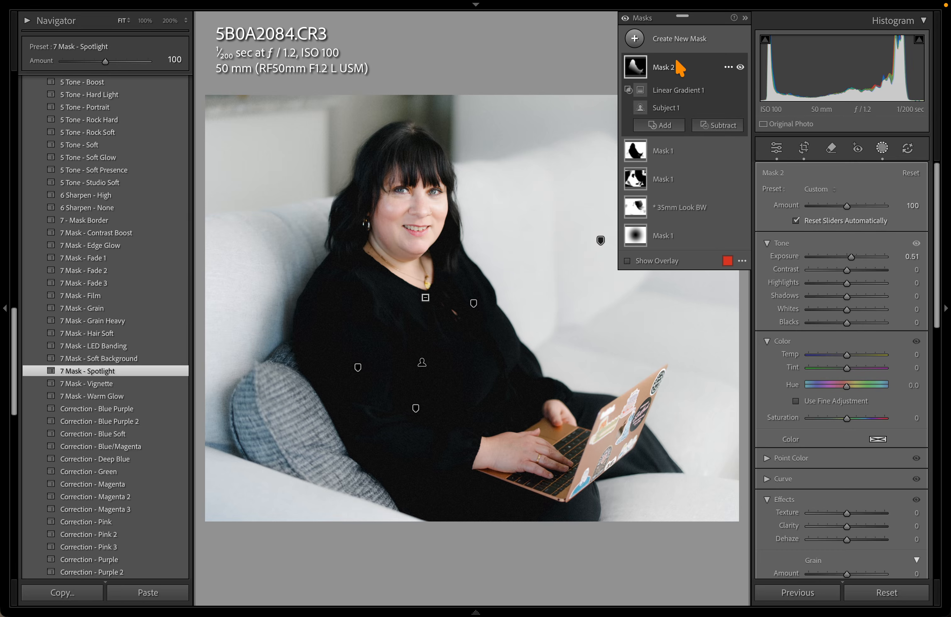
pyautogui.moveTo(646, 78)
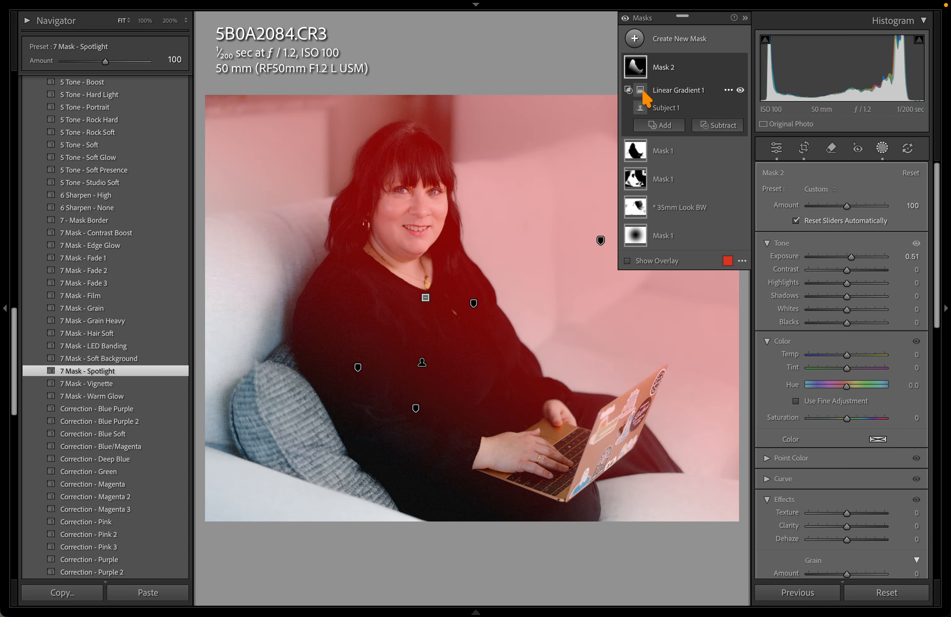
pyautogui.click(740, 90)
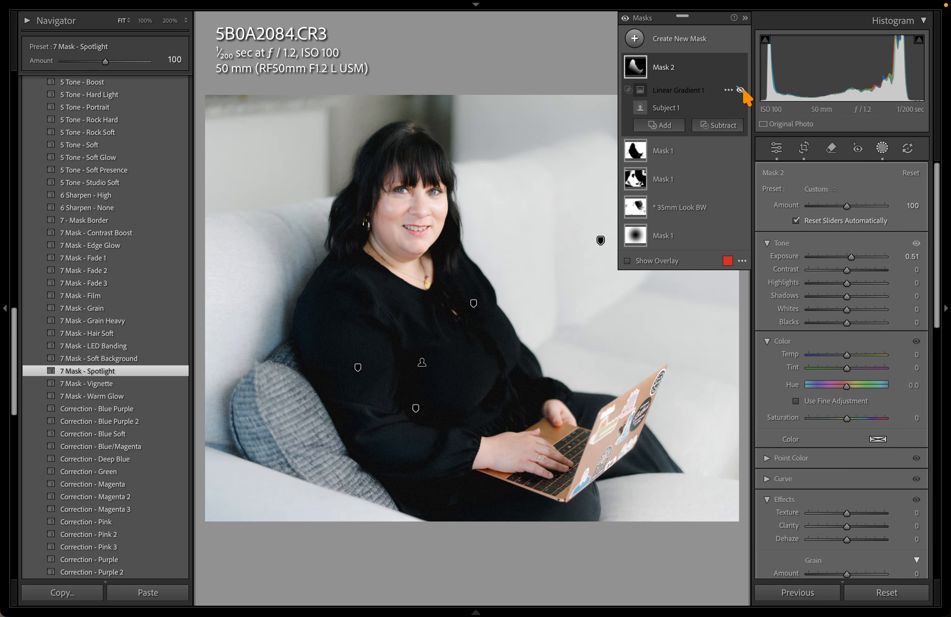
pyautogui.click(740, 90)
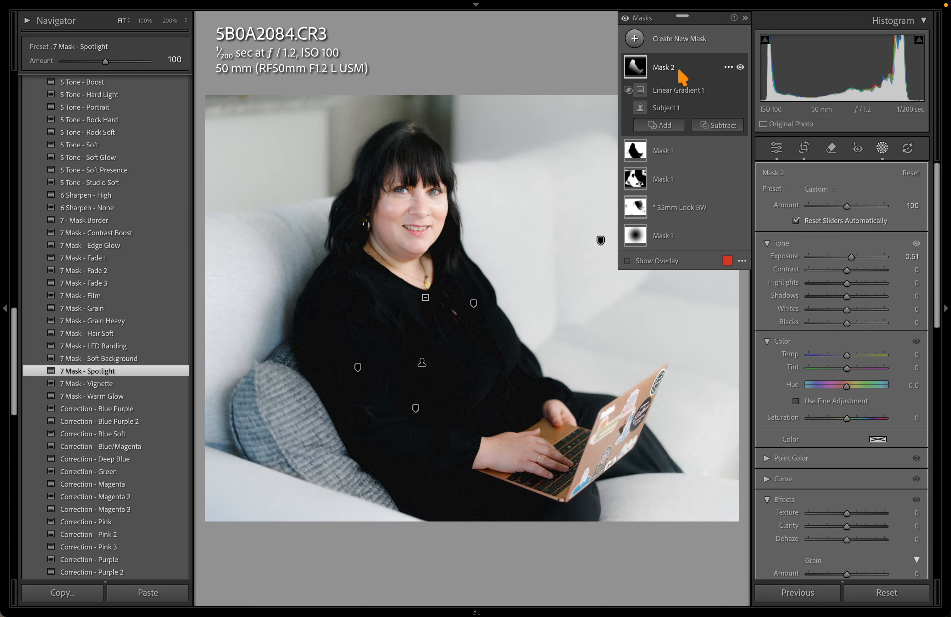
pyautogui.click(739, 67)
pyautogui.click(740, 67)
pyautogui.click(740, 67)
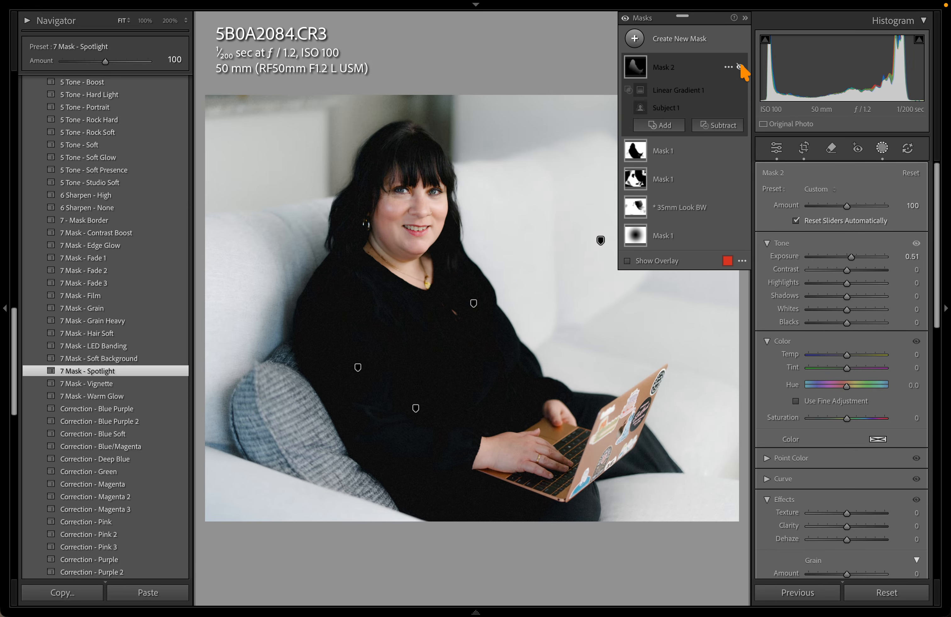
pyautogui.click(740, 67)
pyautogui.click(740, 67)
pyautogui.click(739, 67)
pyautogui.click(740, 67)
pyautogui.click(740, 67)
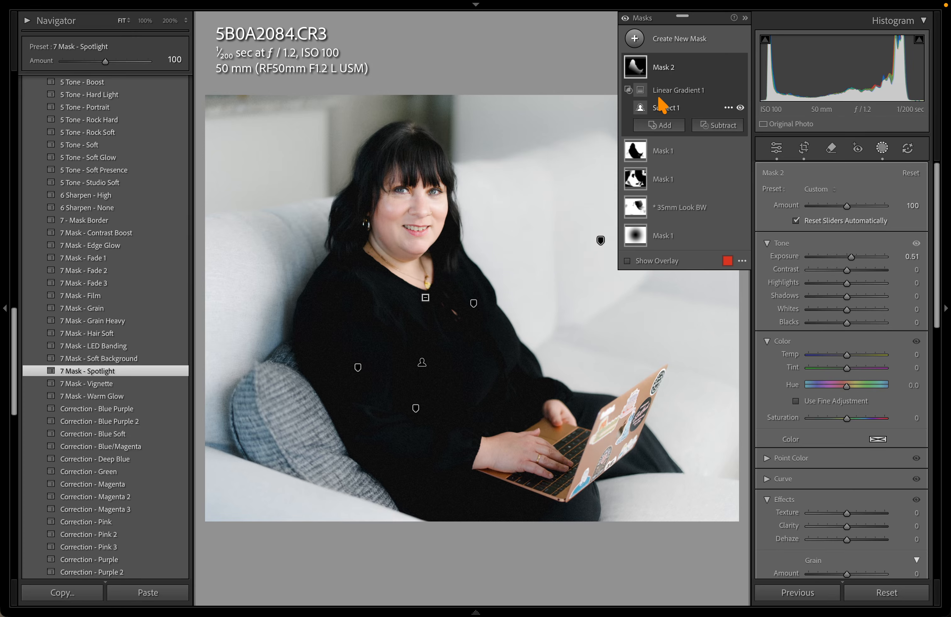
# Rotate Linear Gradient 1 across her face and move it up from chest to chin
pyautogui.click(660, 96)
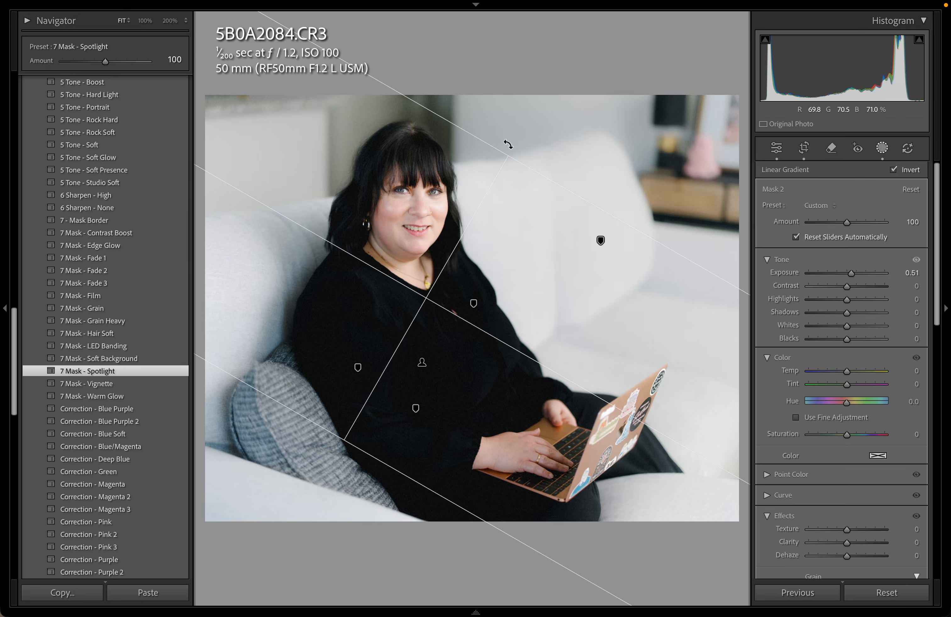
pyautogui.moveTo(508, 144); pyautogui.dragTo(403, 227)
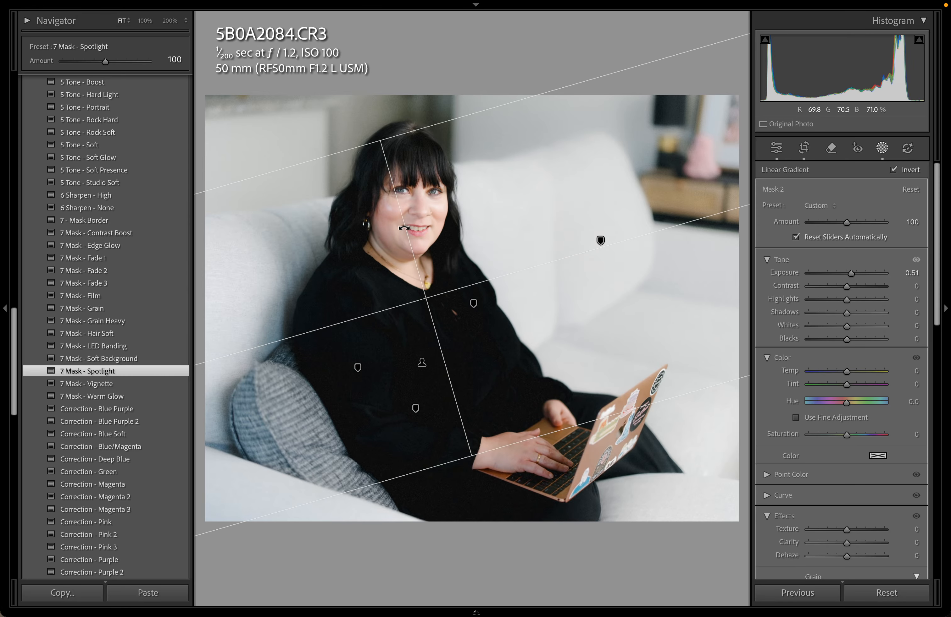
pyautogui.moveTo(425, 296); pyautogui.dragTo(393, 259)
pyautogui.hotkey('shift', 'w')
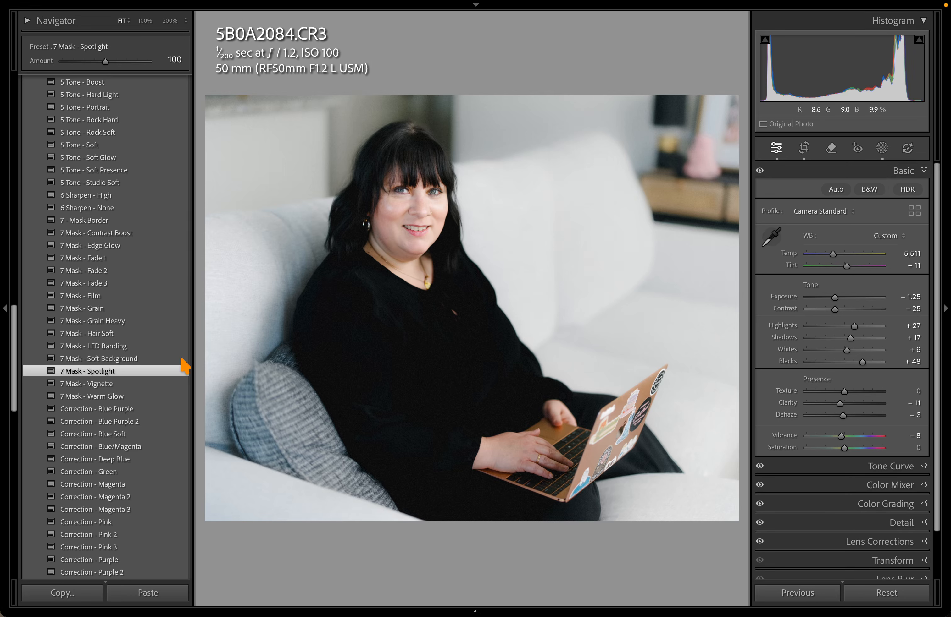
pyautogui.scroll(-3, 160, 392)
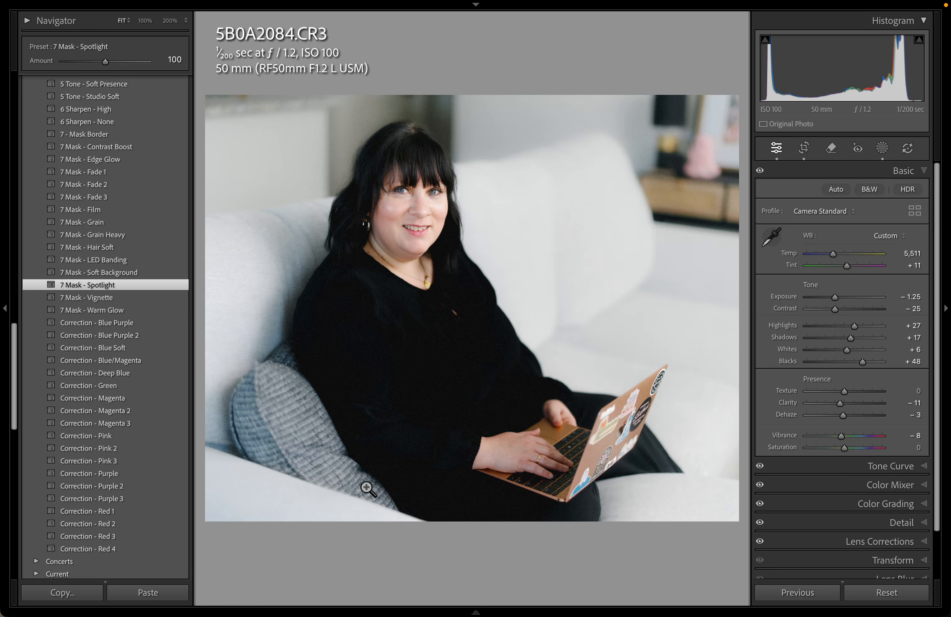
pyautogui.scroll(20, 159, 240)
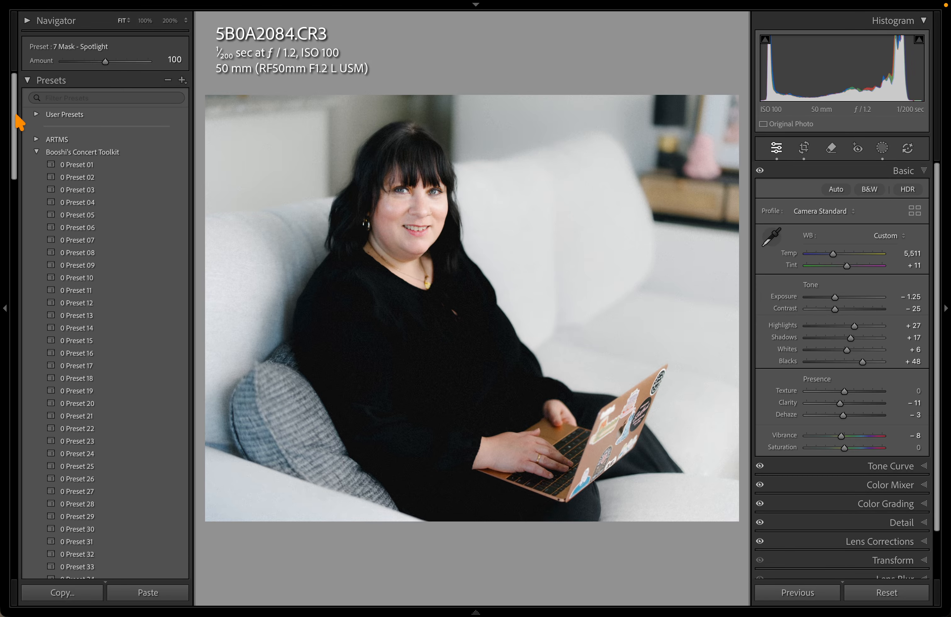
pyautogui.moveTo(15, 115); pyautogui.dragTo(2, 3)
# Find 5B0A1876 in the Library grid and open it in Develop with the Remove tool
pyautogui.press('g')
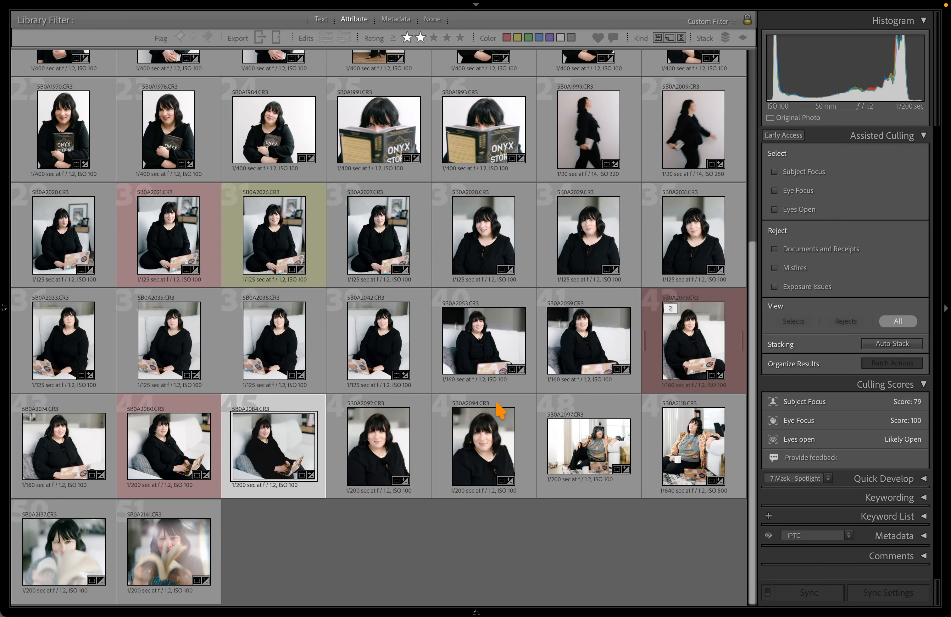
pyautogui.scroll(5, 499, 411)
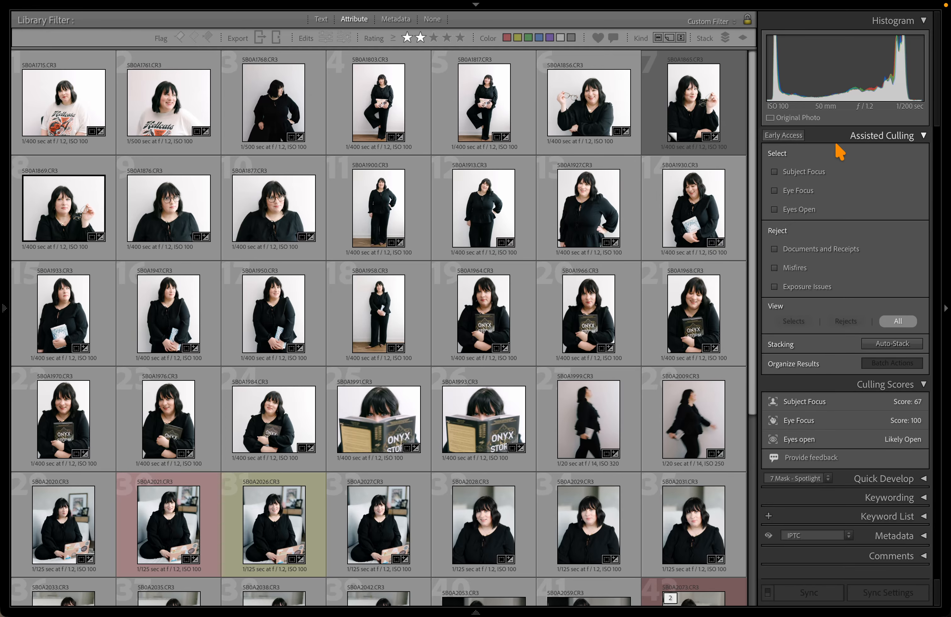
pyautogui.click(924, 137)
pyautogui.click(923, 137)
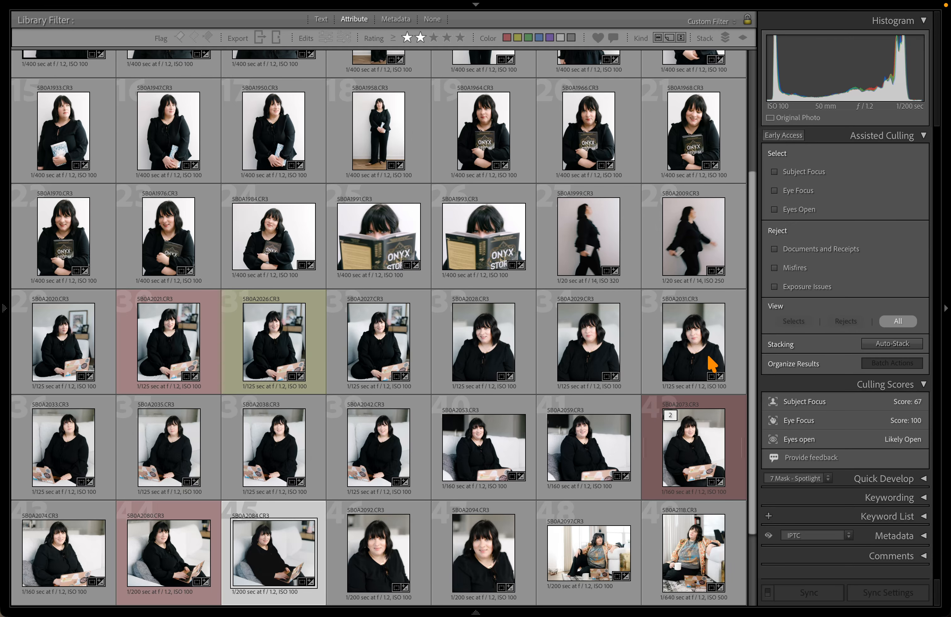
pyautogui.scroll(-3, 712, 364)
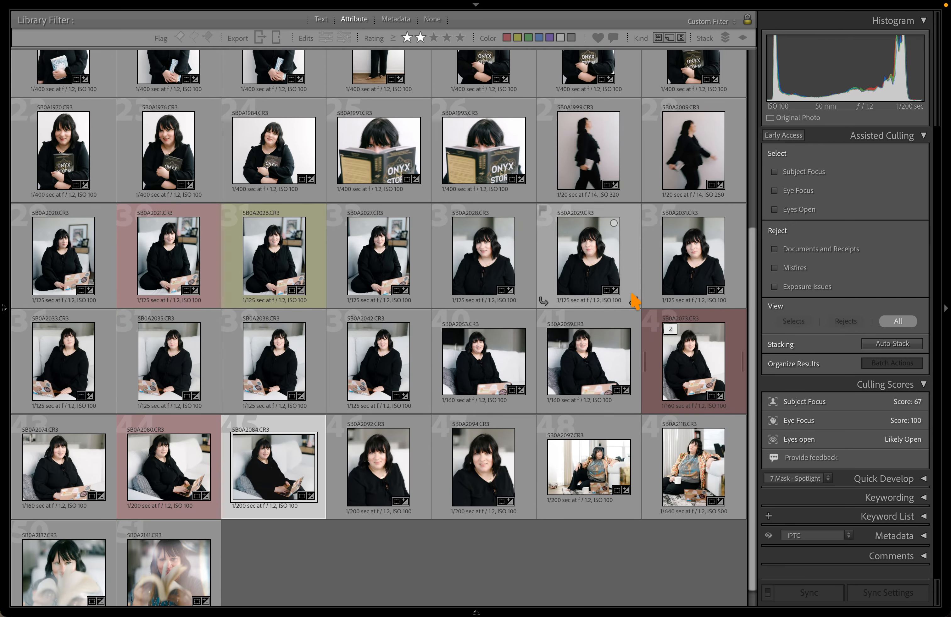
pyautogui.scroll(5, 569, 349)
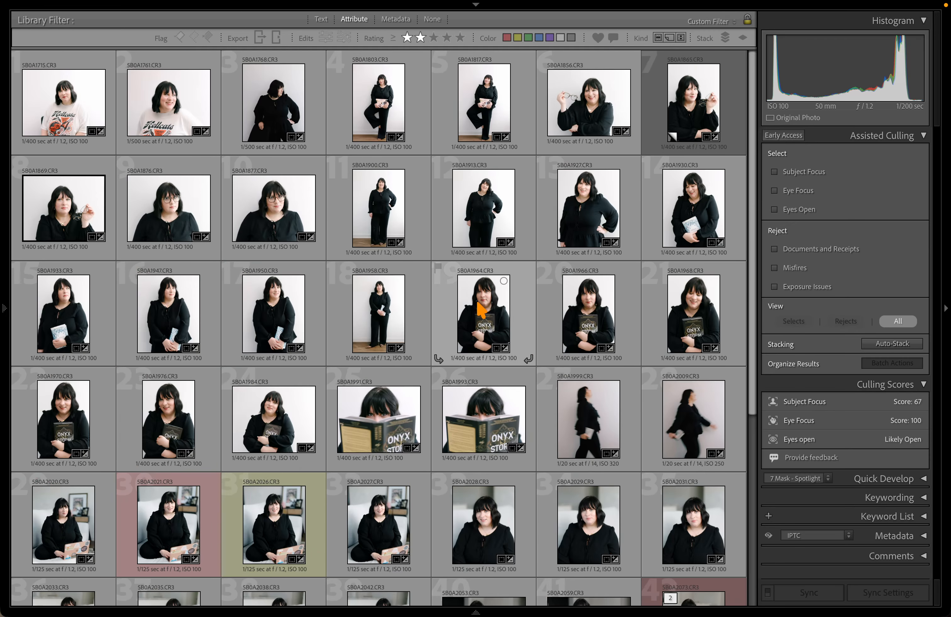
pyautogui.doubleClick(181, 213)
pyautogui.press('q')
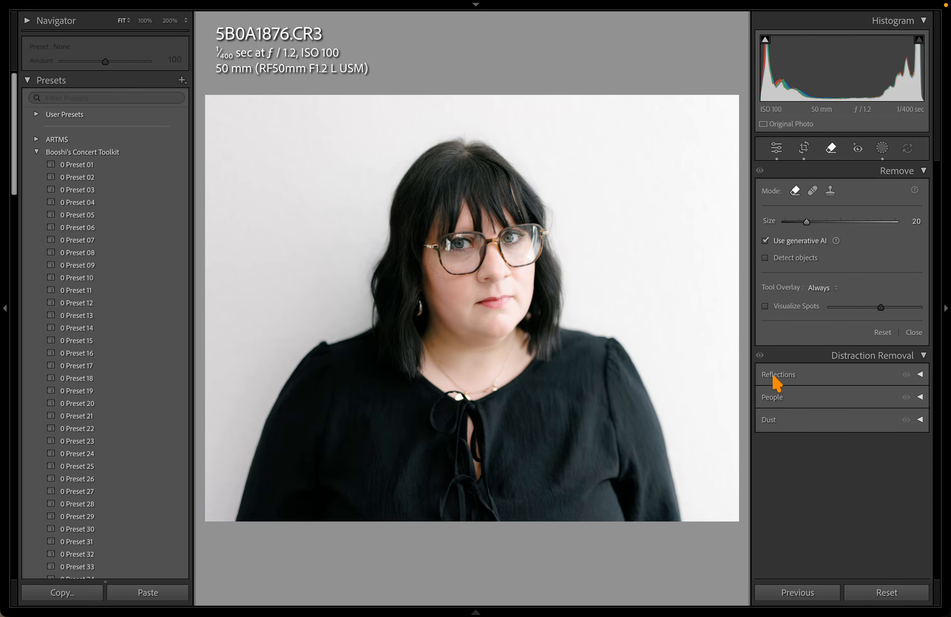
# Try a removal spot on the lens, undo it, and apply Reflections distraction removal at 200%
pyautogui.click(460, 243)
pyautogui.press('super+z')
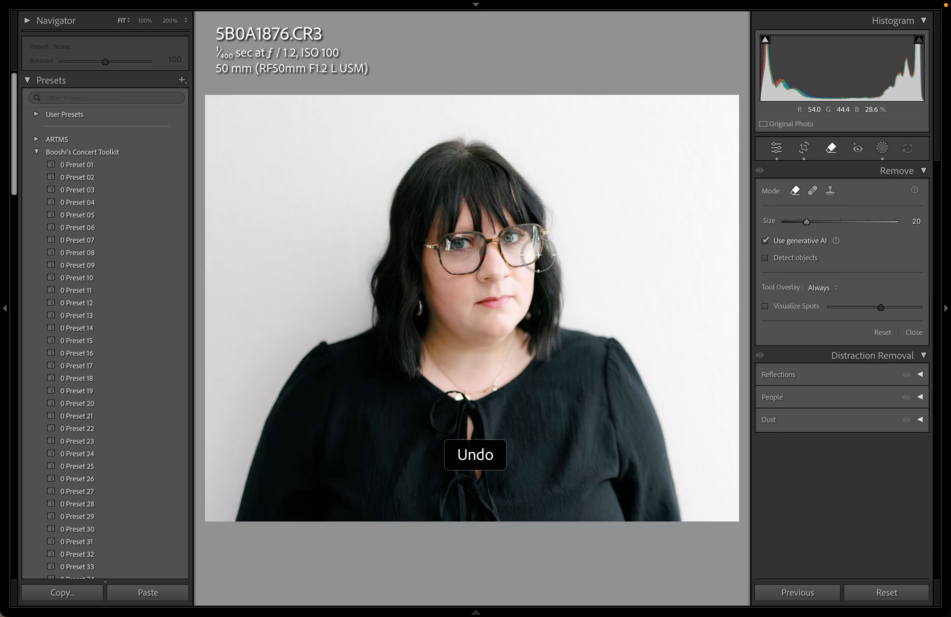
pyautogui.press('z')
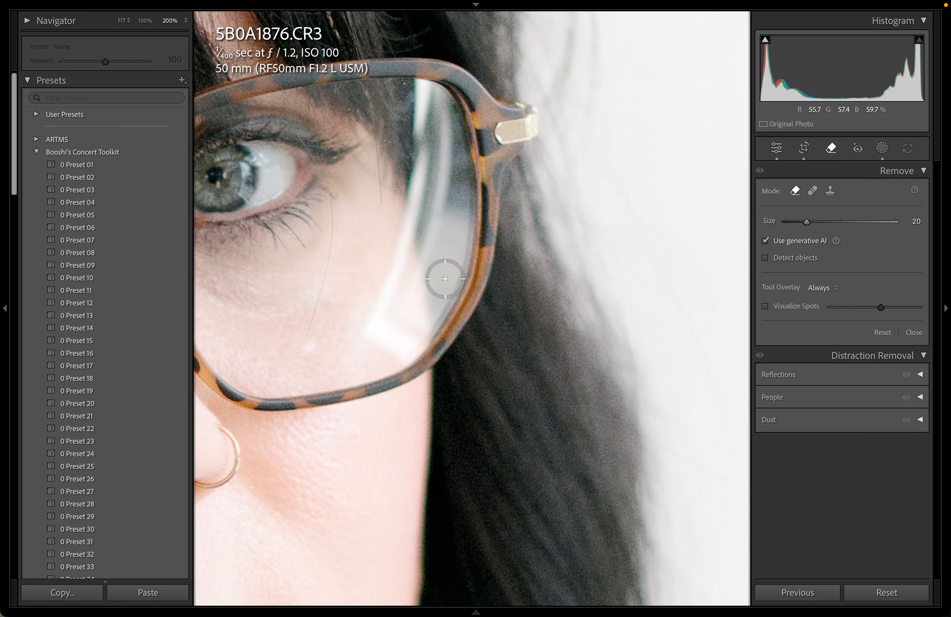
pyautogui.click(919, 375)
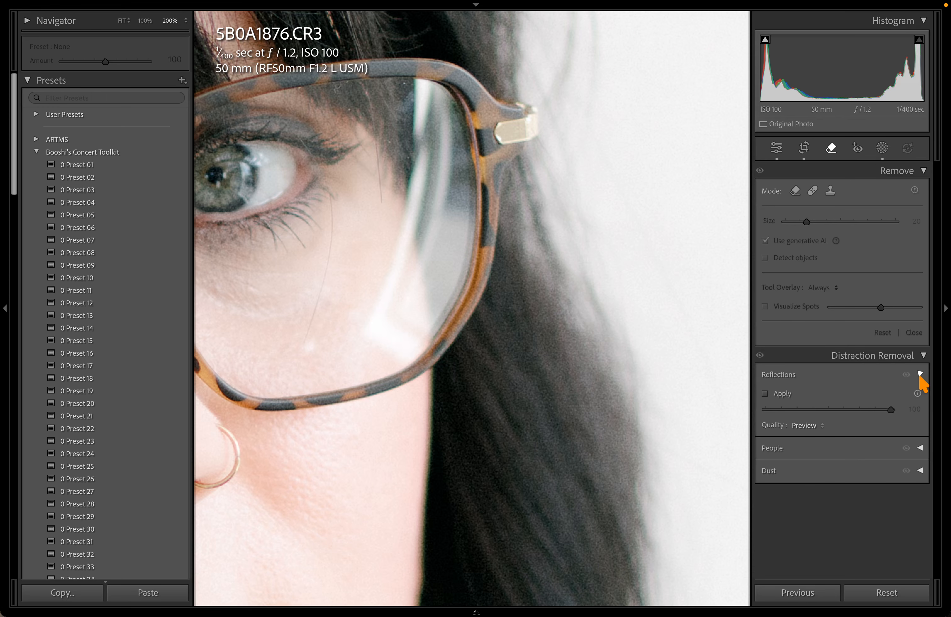
pyautogui.click(781, 394)
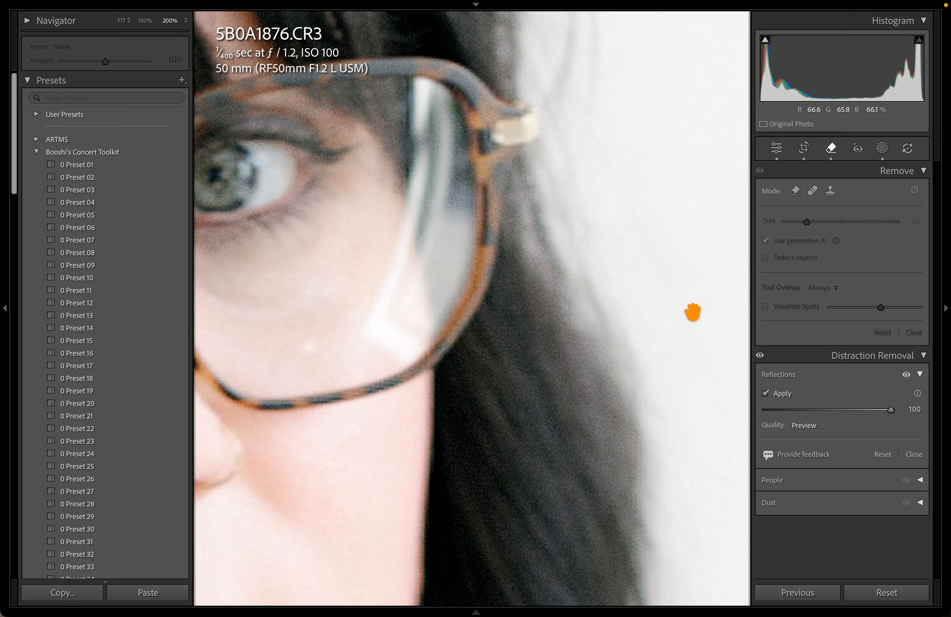
# Compare the glasses with and without reflection removal, zooming between full view and 200%
pyautogui.click(692, 312)
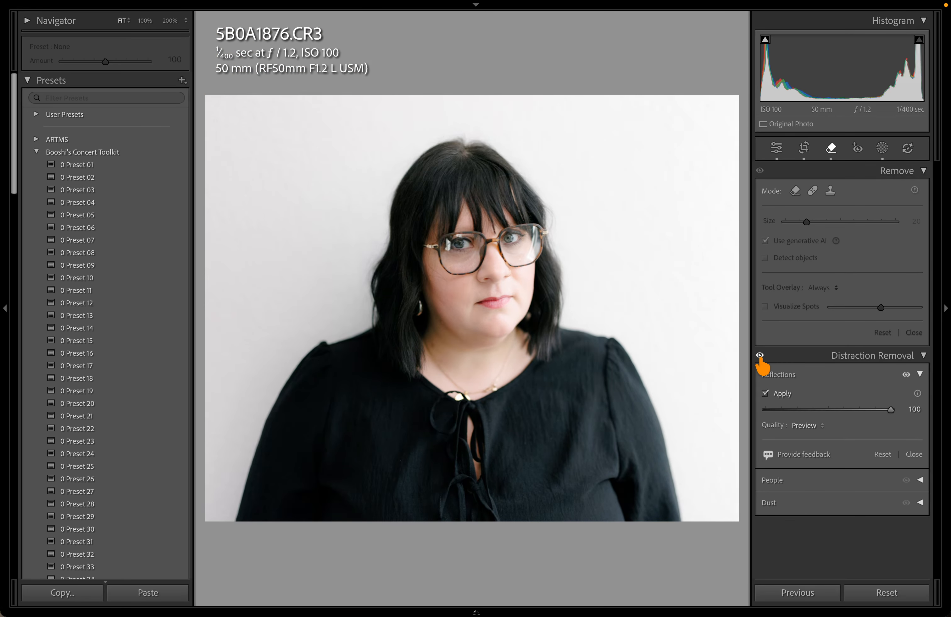
pyautogui.click(463, 230)
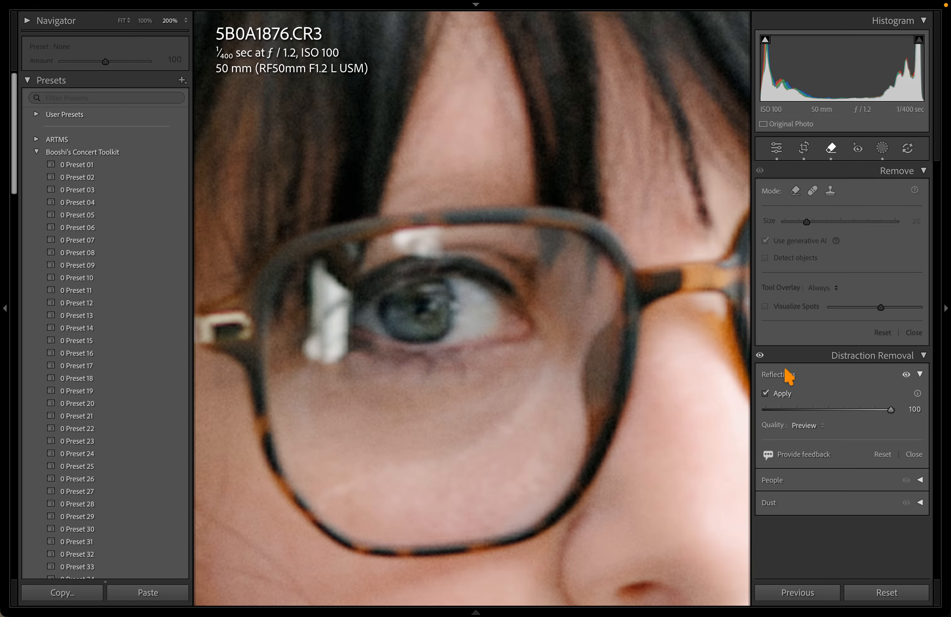
pyautogui.click(759, 355)
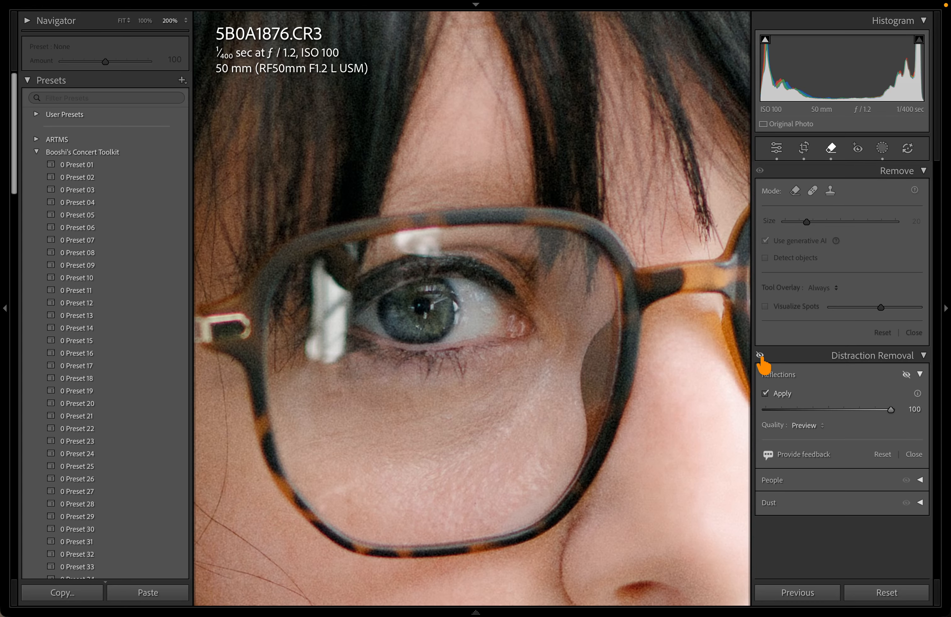
pyautogui.click(760, 355)
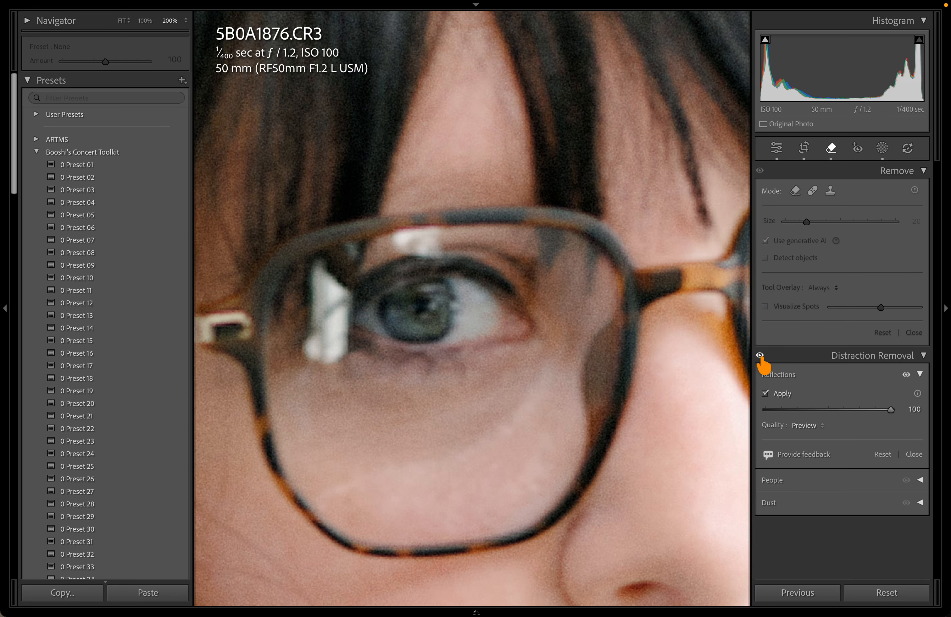
pyautogui.click(657, 337)
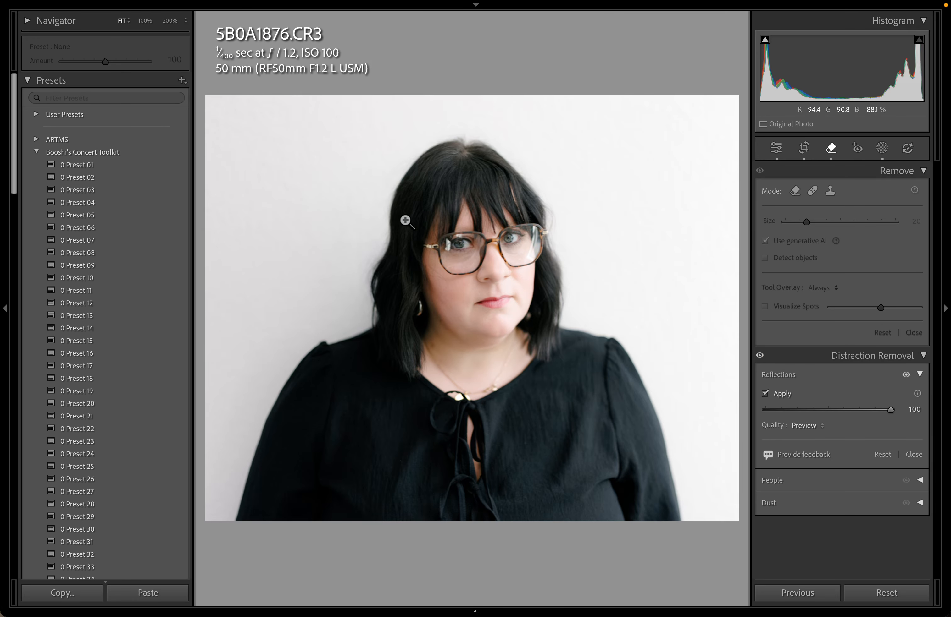
pyautogui.click(467, 244)
pyautogui.click(458, 248)
pyautogui.click(459, 247)
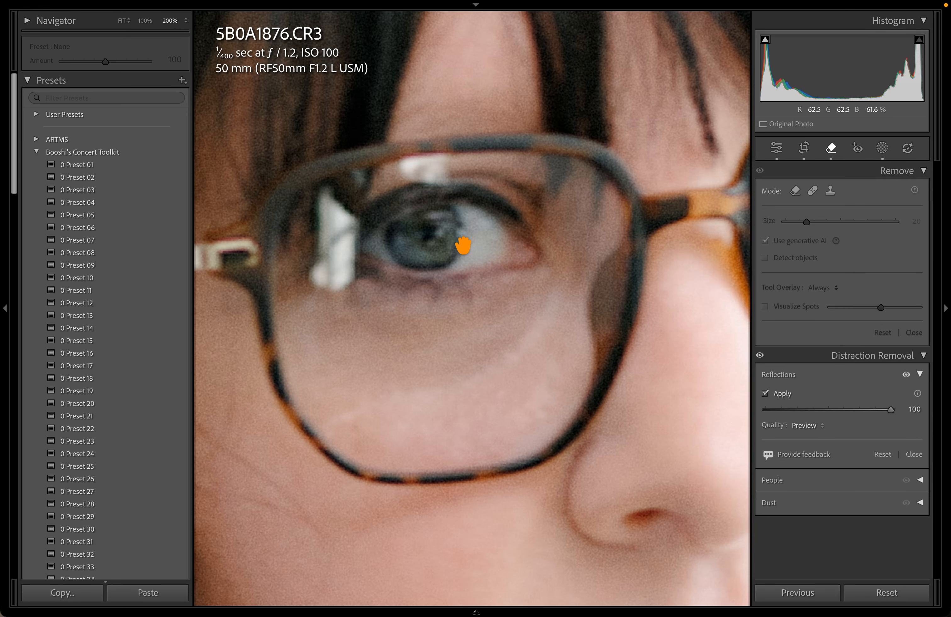
pyautogui.moveTo(443, 257); pyautogui.dragTo(483, 202)
# Recheck the eye at 200%, then switch Reflections removal off and fit the whole portrait
pyautogui.click(455, 248)
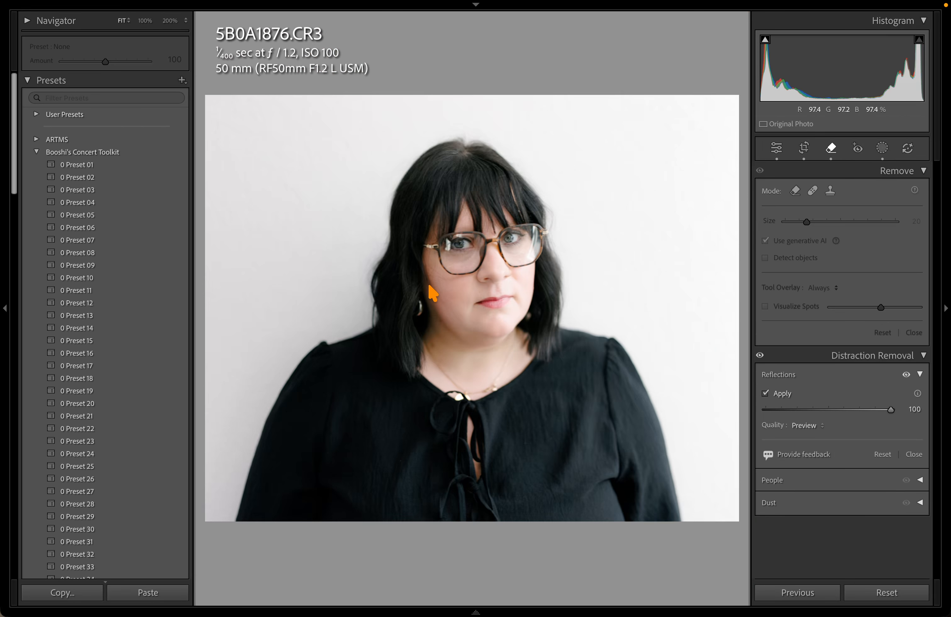
pyautogui.click(467, 240)
pyautogui.moveTo(447, 248); pyautogui.dragTo(754, 275)
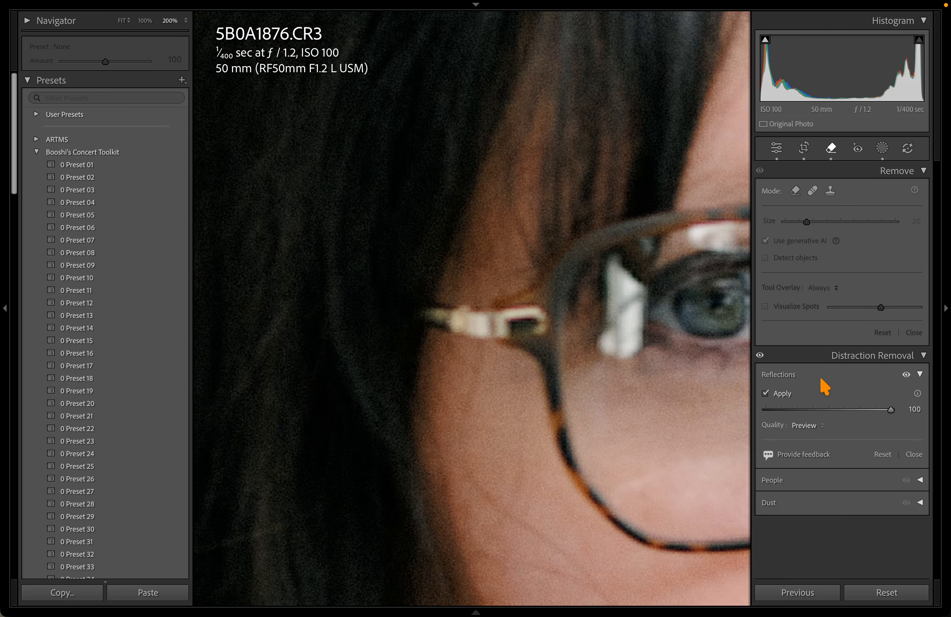
pyautogui.moveTo(590, 314); pyautogui.dragTo(276, 244)
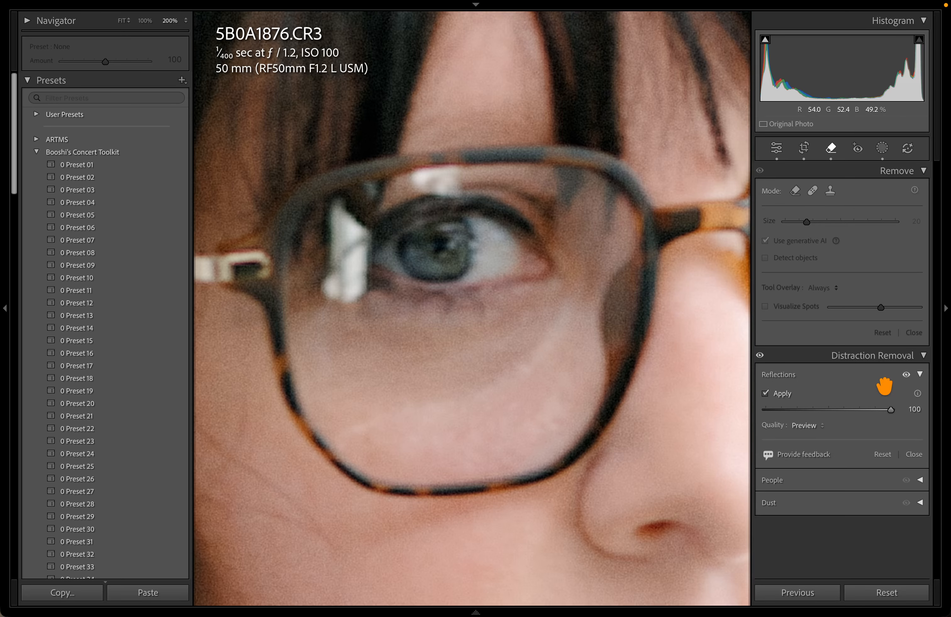
pyautogui.click(759, 356)
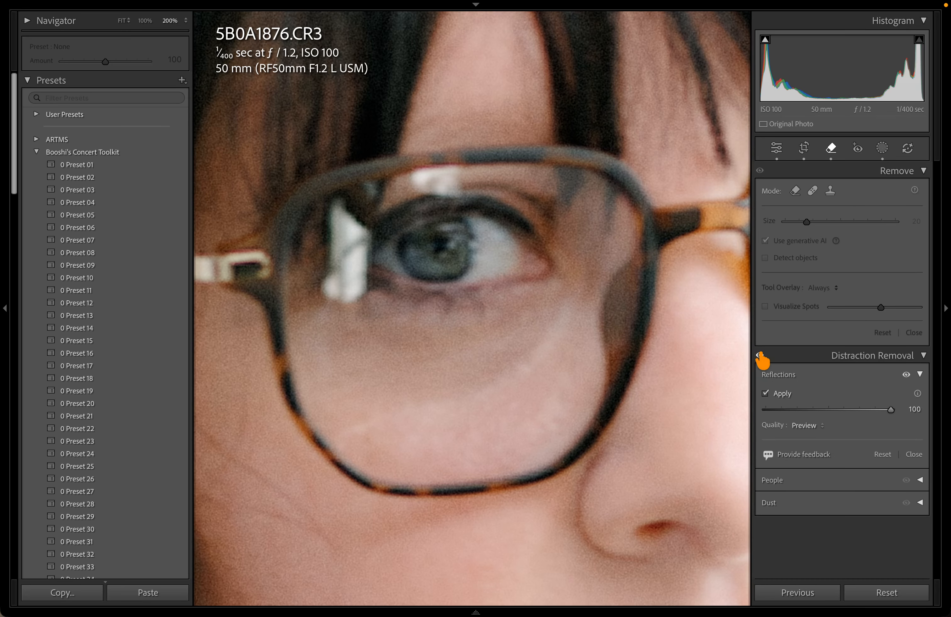
pyautogui.click(760, 355)
pyautogui.click(765, 394)
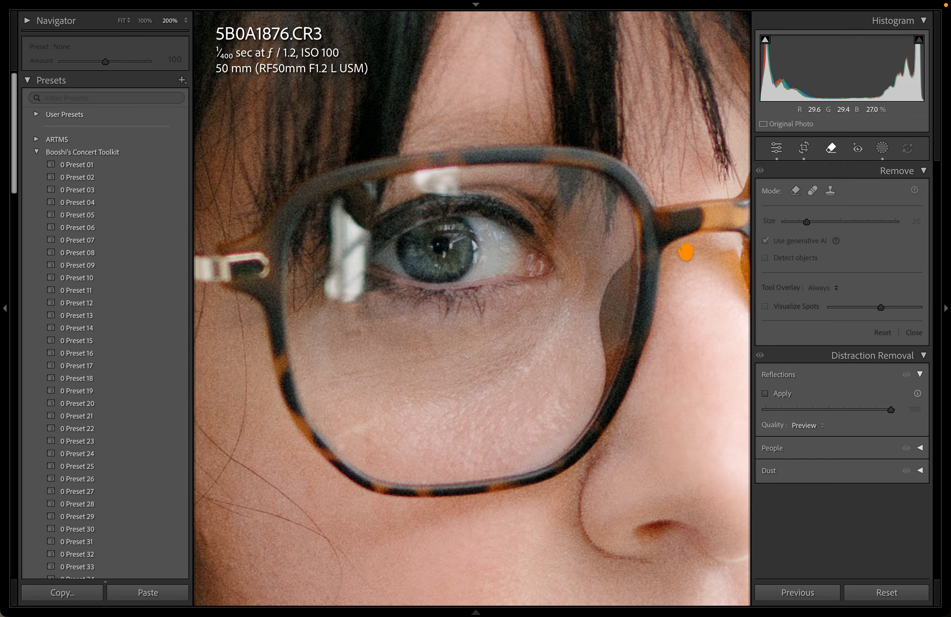
pyautogui.click(539, 285)
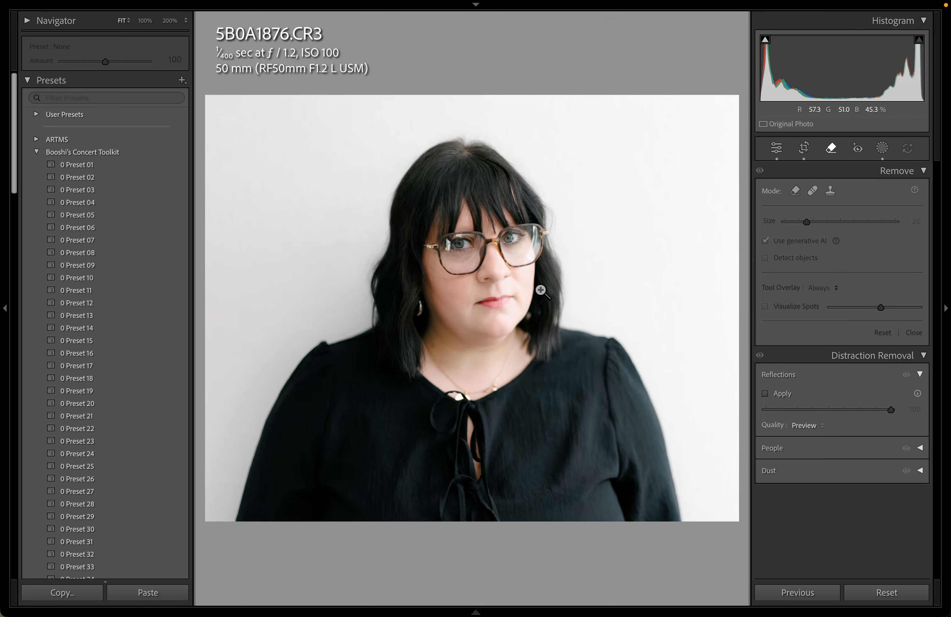
# Switch between Develop's tools for 5B0A1876 and the Library grid, ending on the grid
pyautogui.press('q')
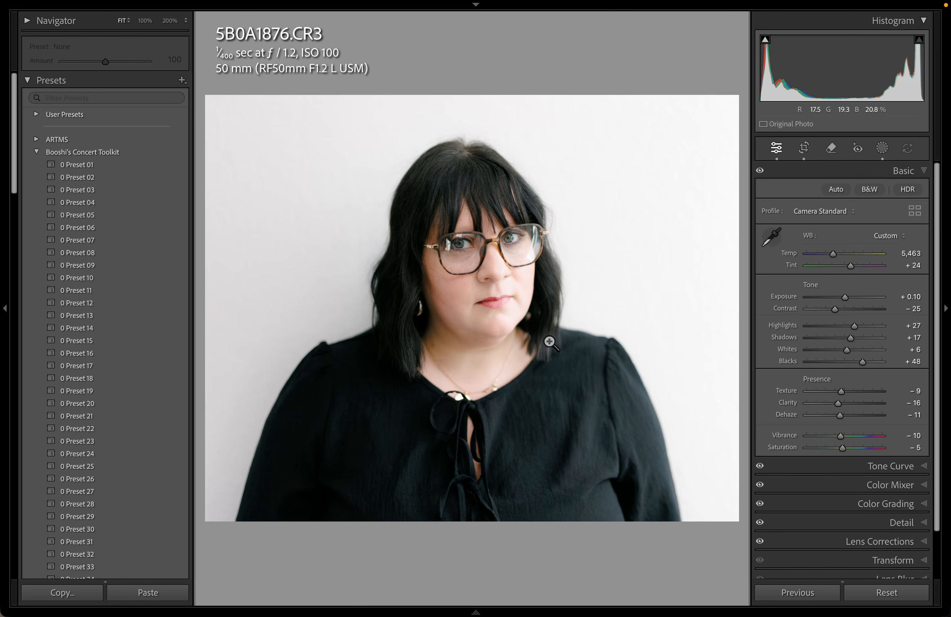
pyautogui.press('g')
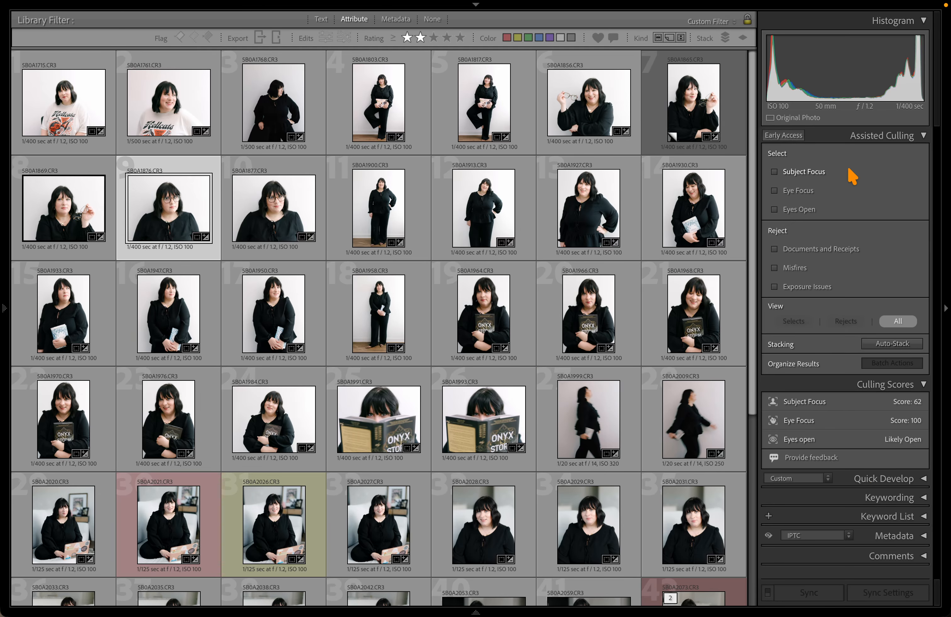
pyautogui.press('d')
pyautogui.press('q')
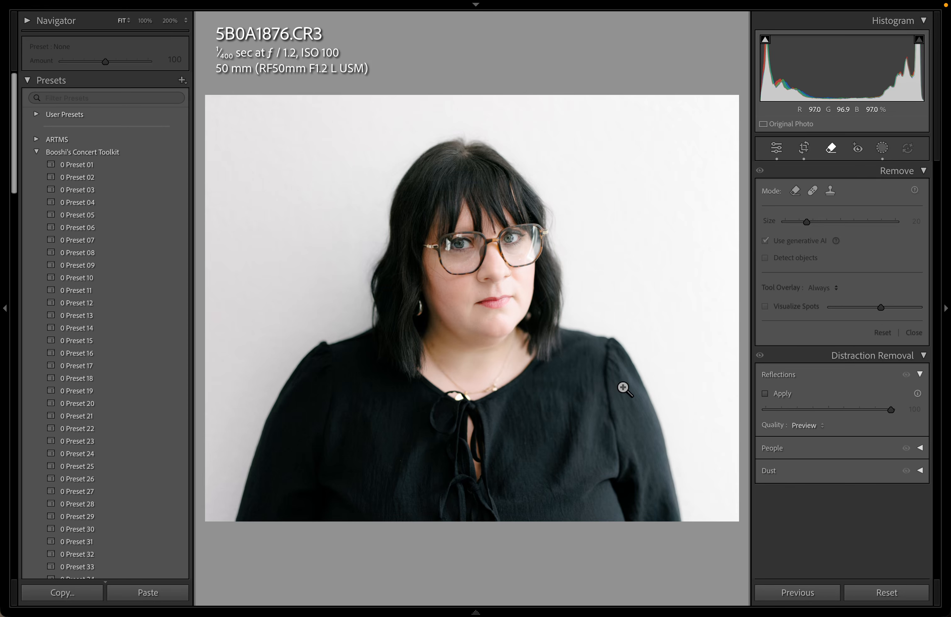
pyautogui.press('g')
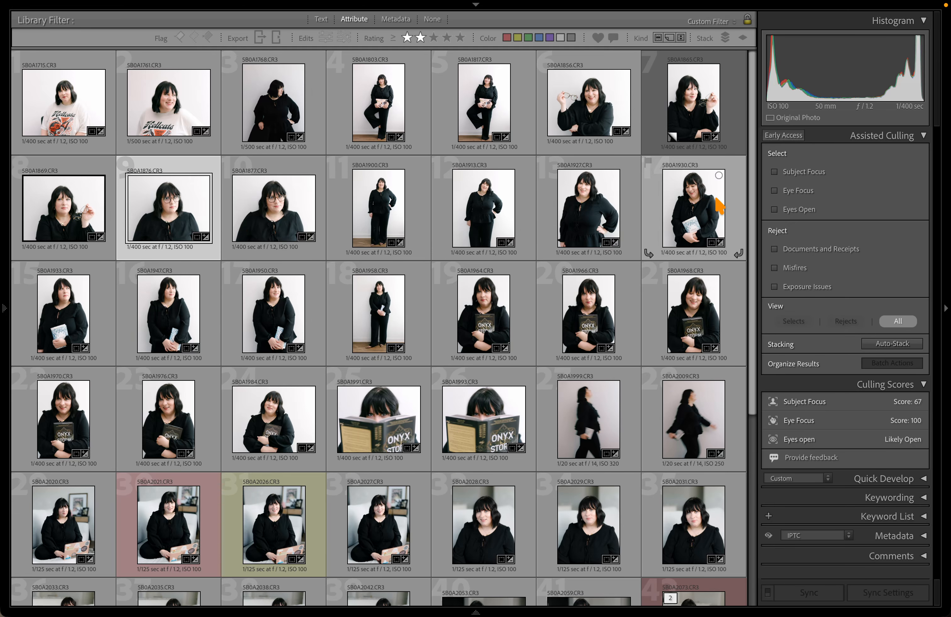
# Collapse the Assisted Culling and Culling Scores sections, then switch to the recording app
pyautogui.scroll(-5, 446, 144)
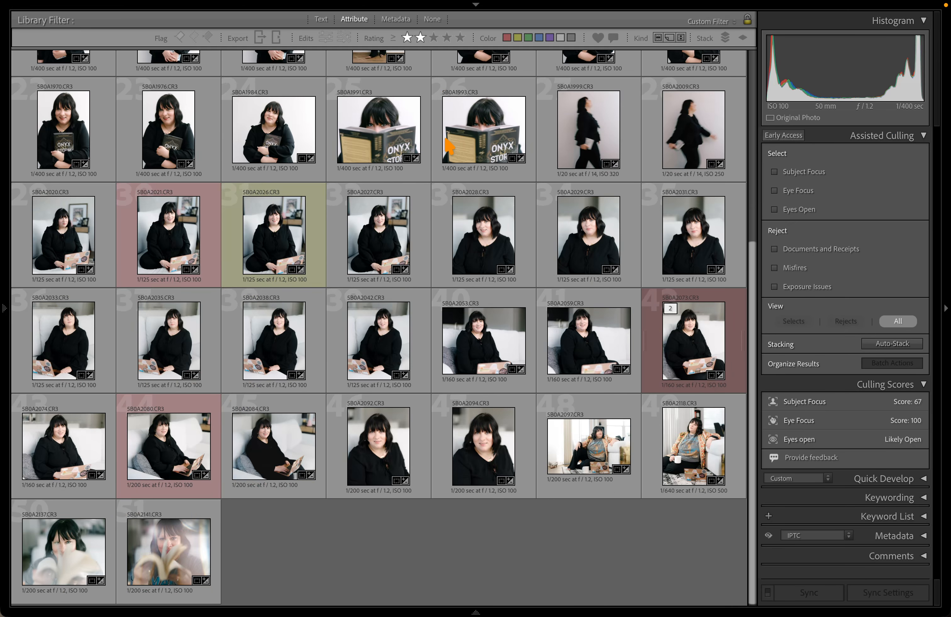
pyautogui.scroll(5, 547, 571)
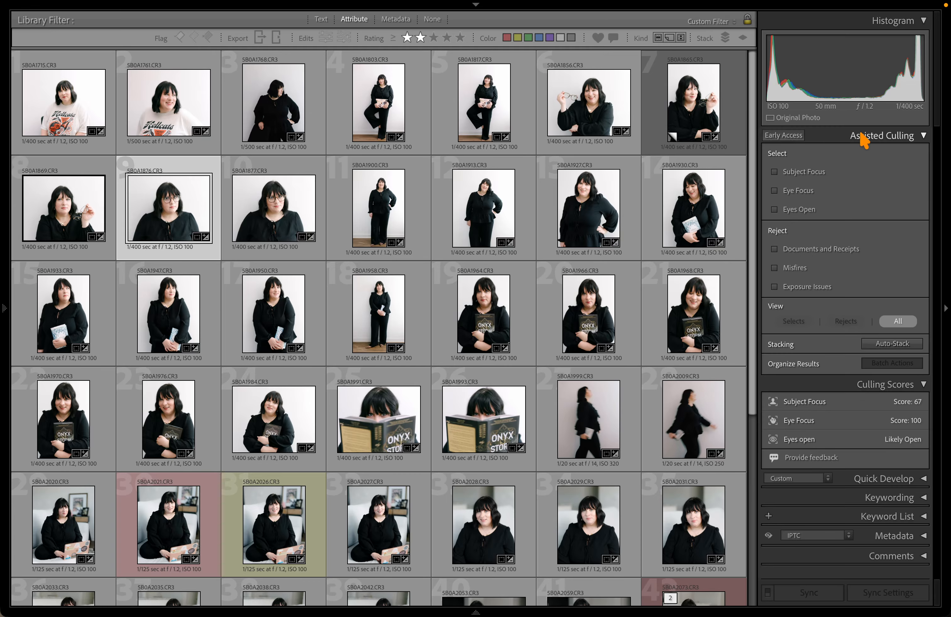
pyautogui.click(877, 139)
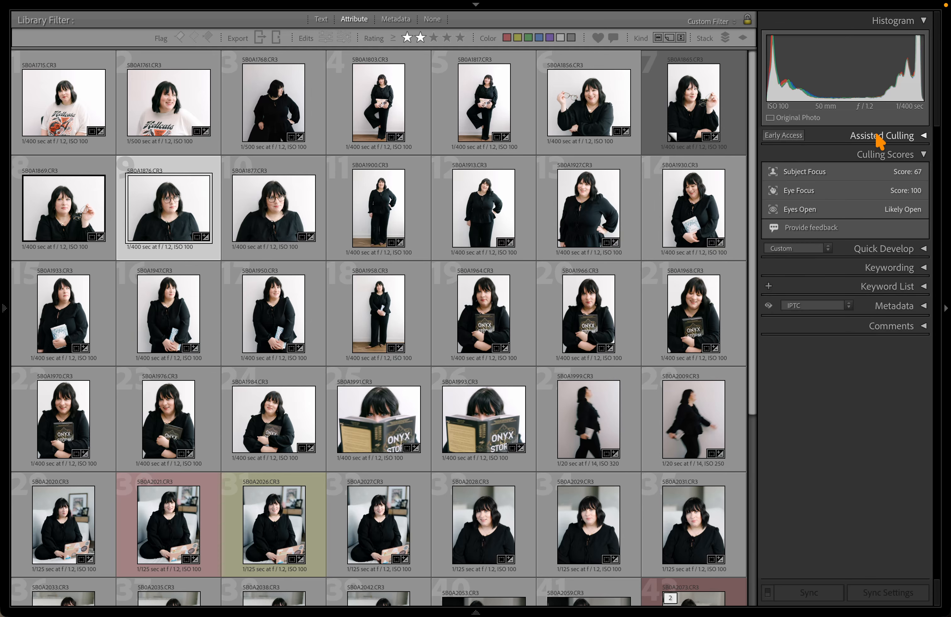
pyautogui.click(876, 139)
pyautogui.scroll(-5, 521, 215)
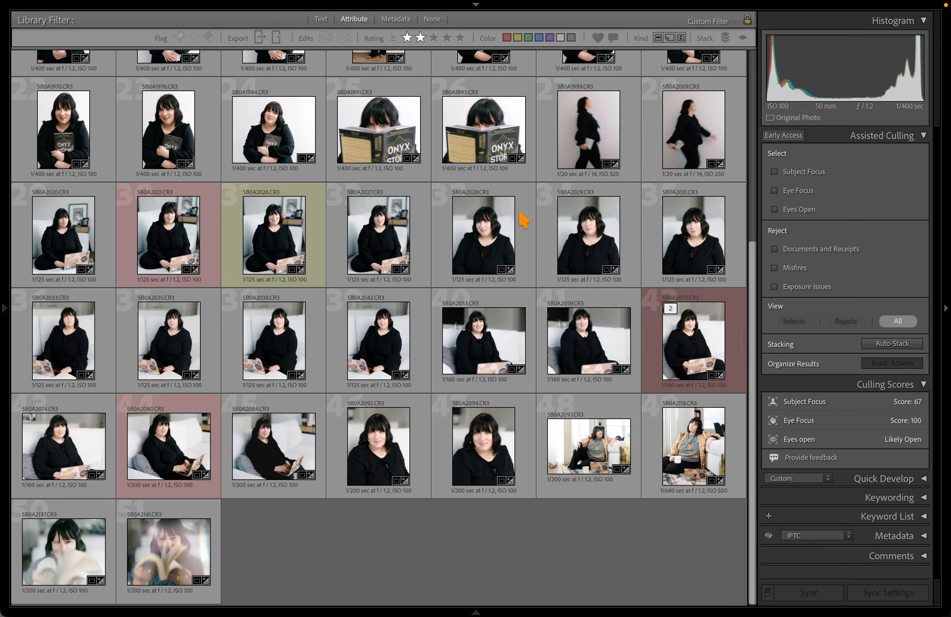
pyautogui.click(893, 135)
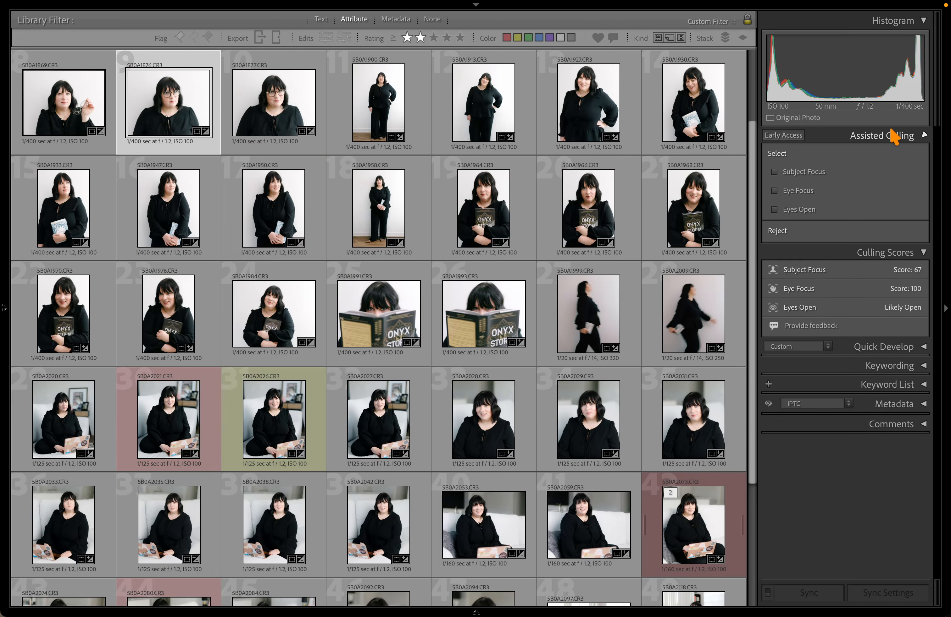
pyautogui.click(896, 155)
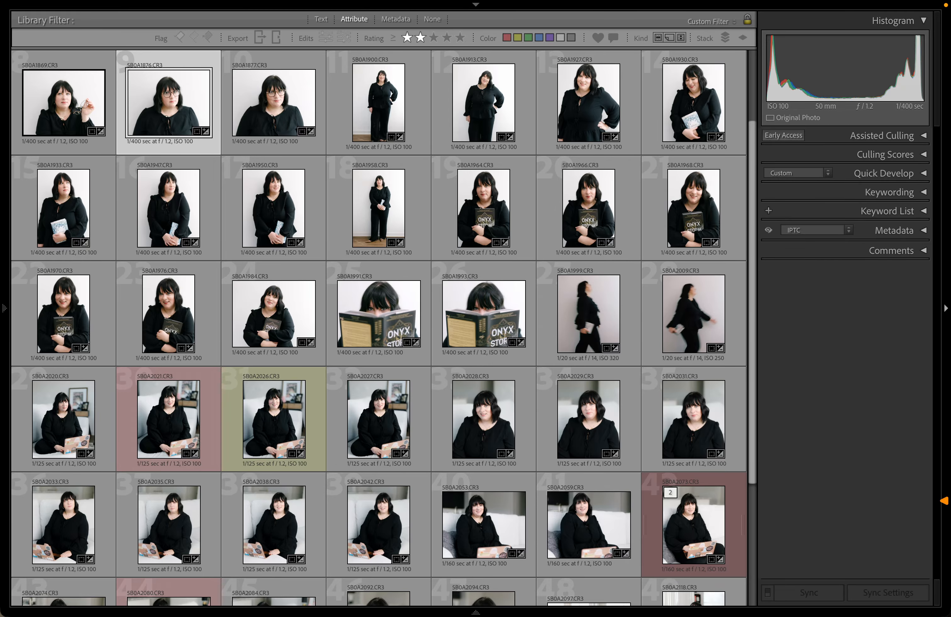
pyautogui.scroll(-3, 594, 351)
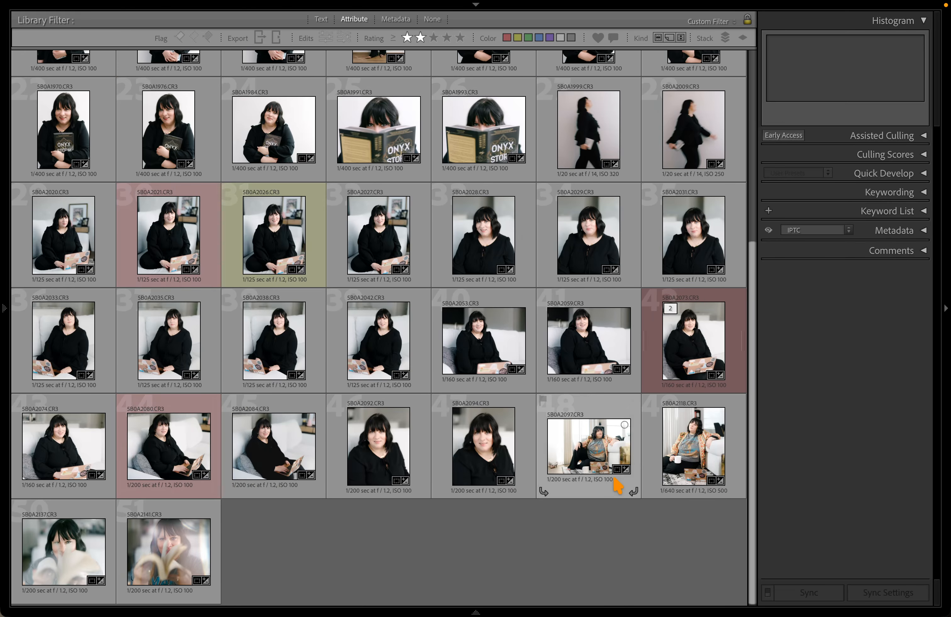
pyautogui.scroll(4, 617, 486)
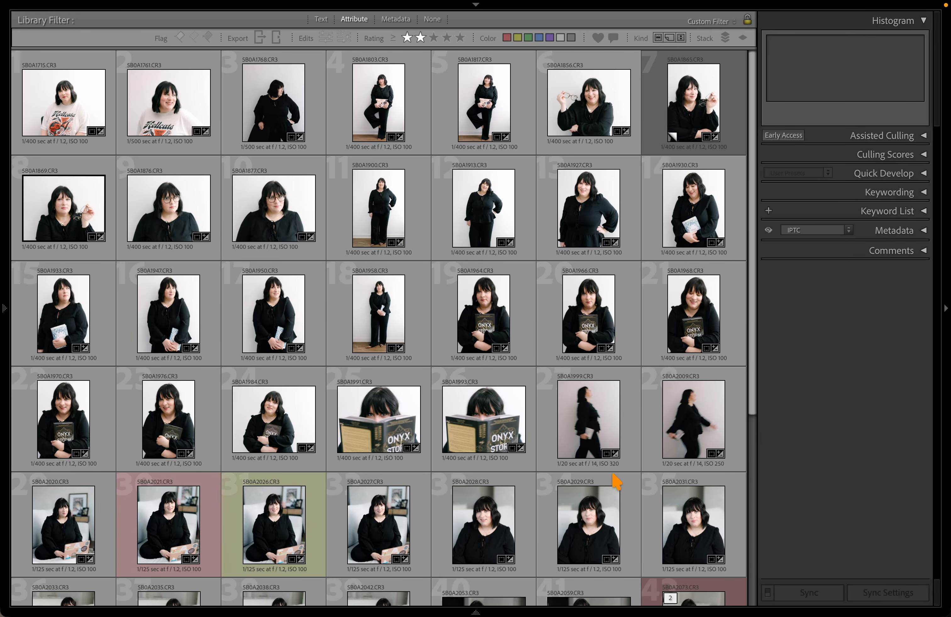
pyautogui.press('super+Tab')
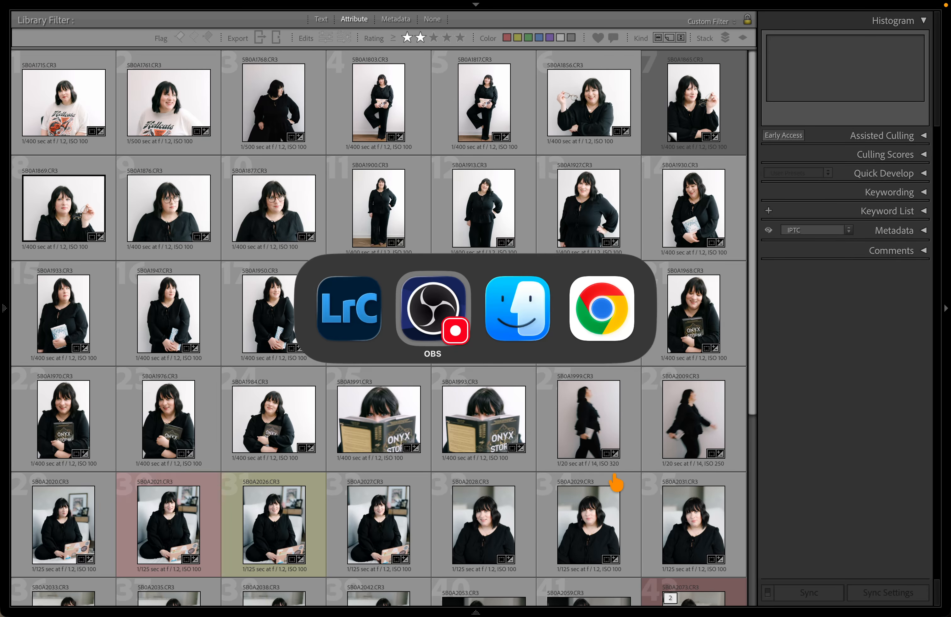